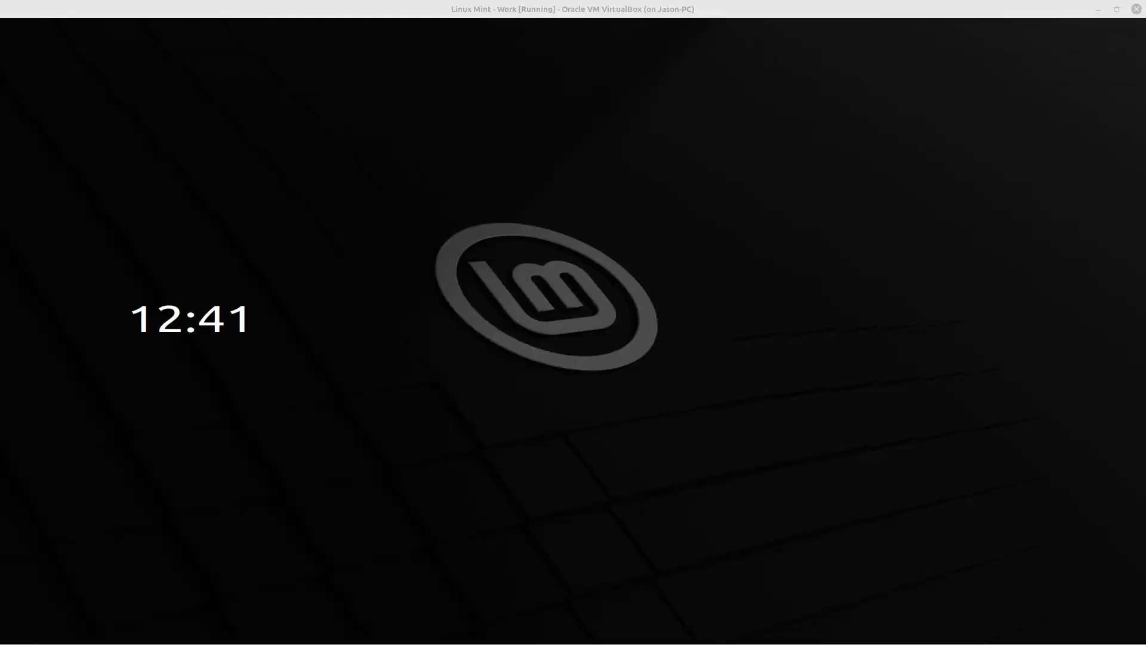
# Unlock the Linux Mint session by entering the account password
pyautogui.moveTo(622, 361)
pyautogui.click(590, 332)
pyautogui.write('••••••••')
pyautogui.press('Return')
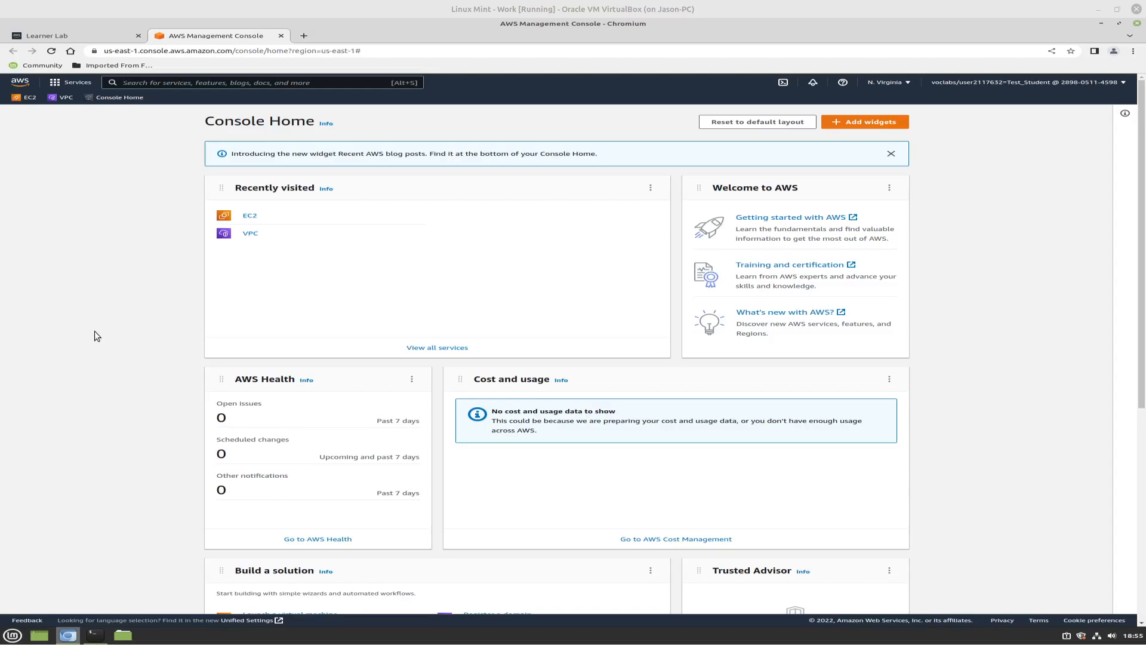
# Open the VPC service from the Networking & Content Delivery category and show the list of your VPCs
pyautogui.click(55, 83)
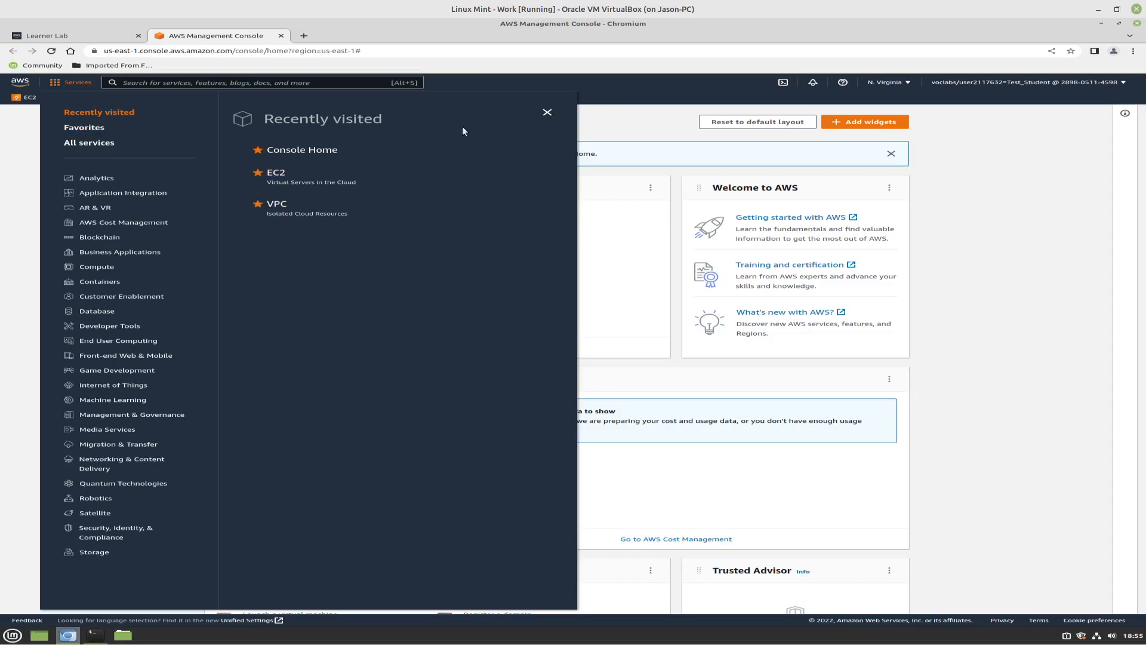
pyautogui.press('Escape')
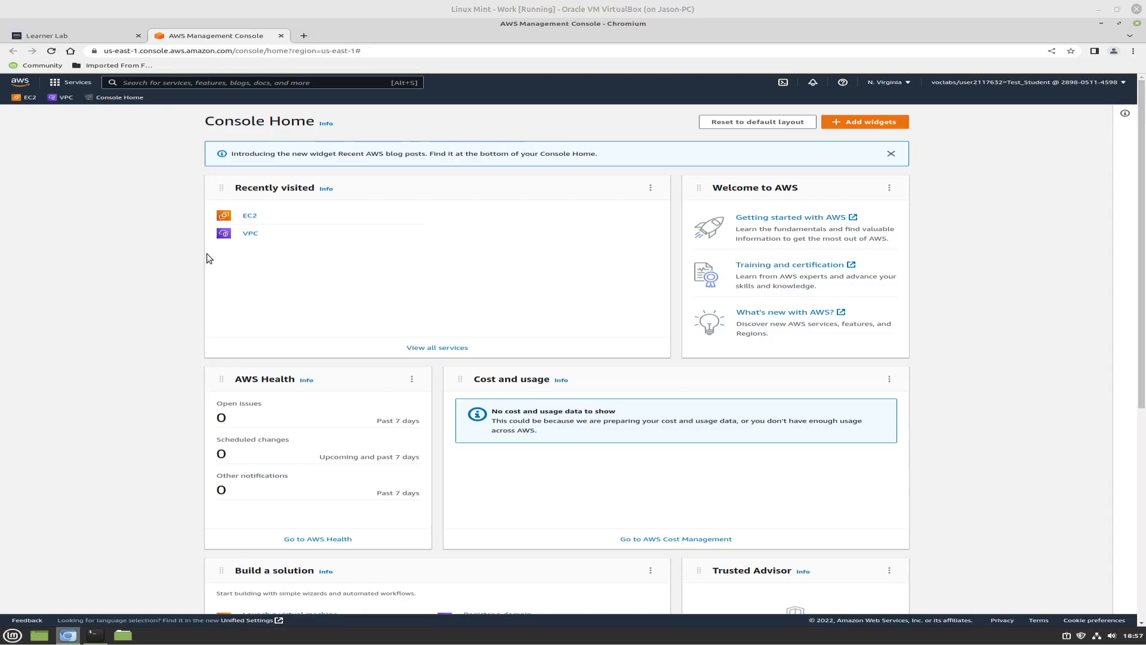
pyautogui.click(54, 83)
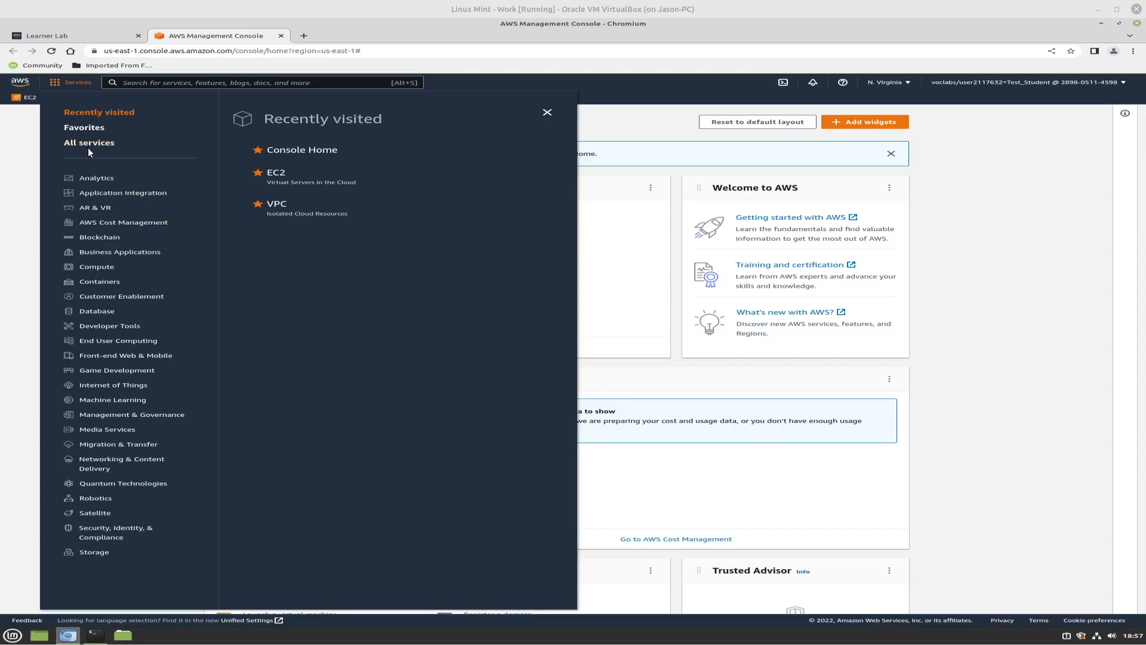
pyautogui.click(118, 464)
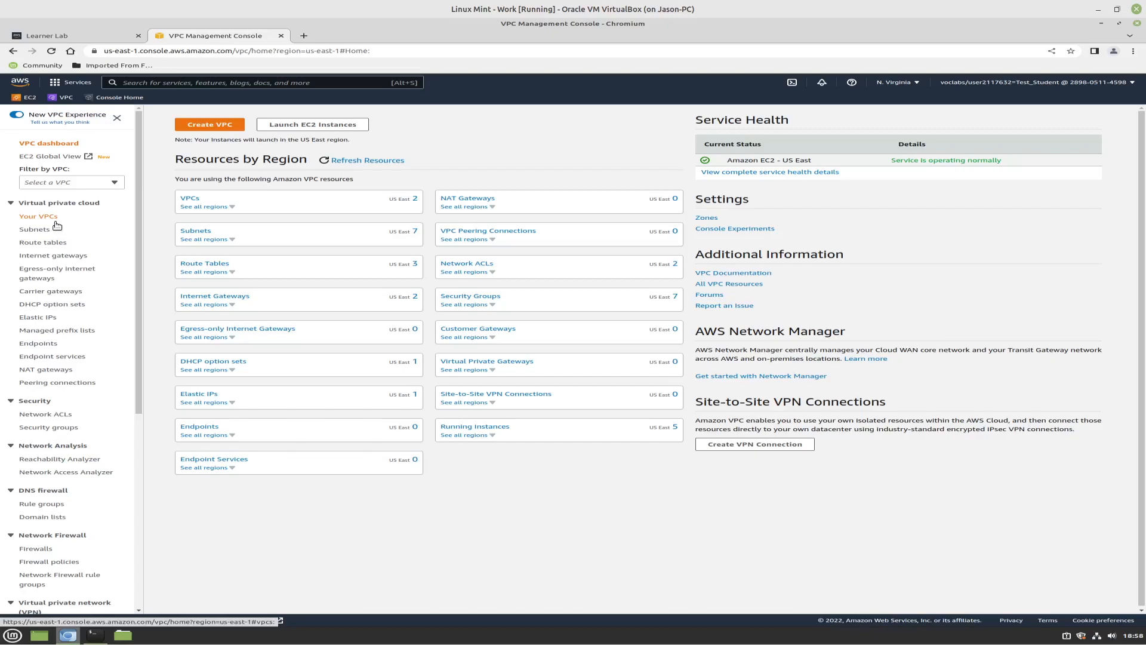
pyautogui.click(56, 221)
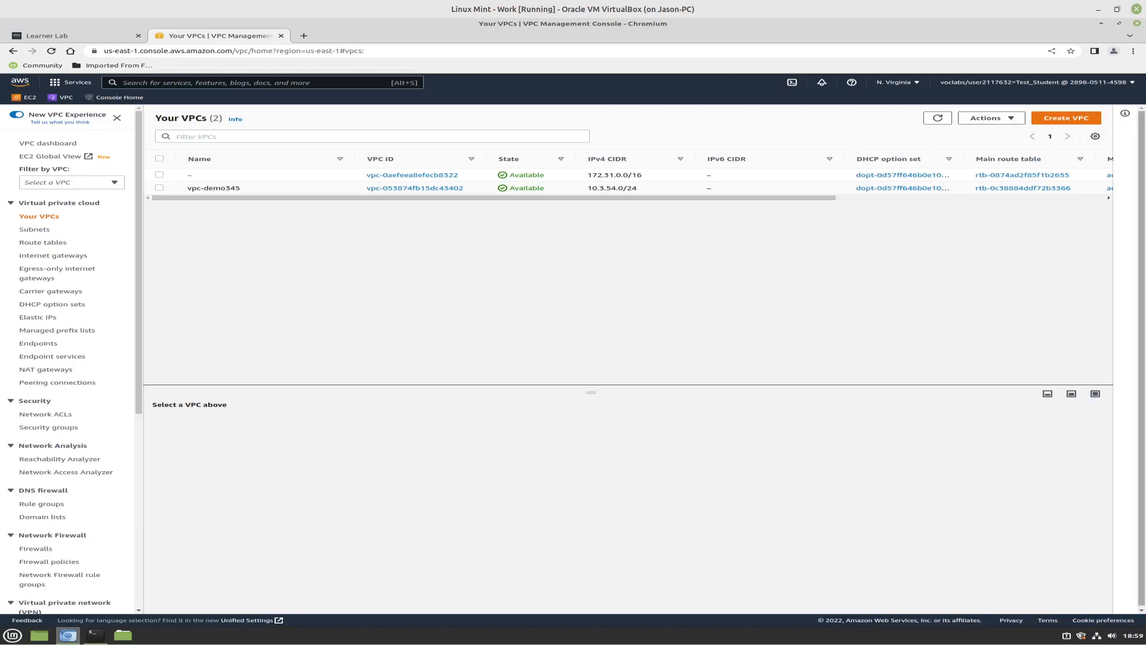
# Create a VPC only, named vpc-ops345, with the manual IPv4 CIDR 10.3.45.0/24
pyautogui.click(1062, 119)
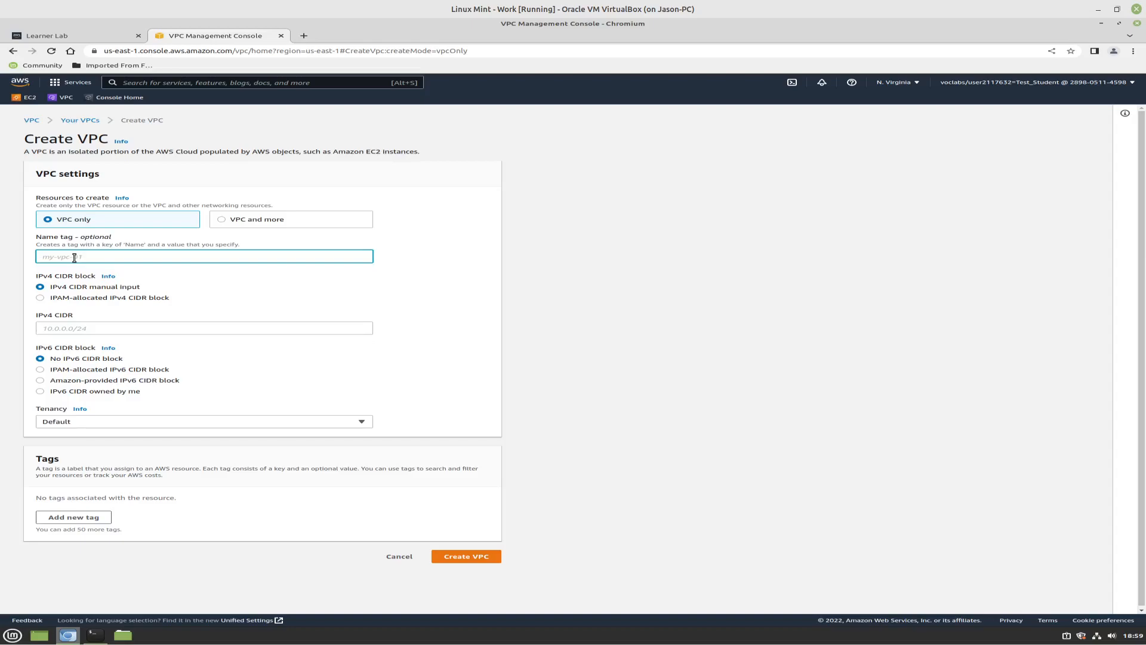
pyautogui.write('vpc')
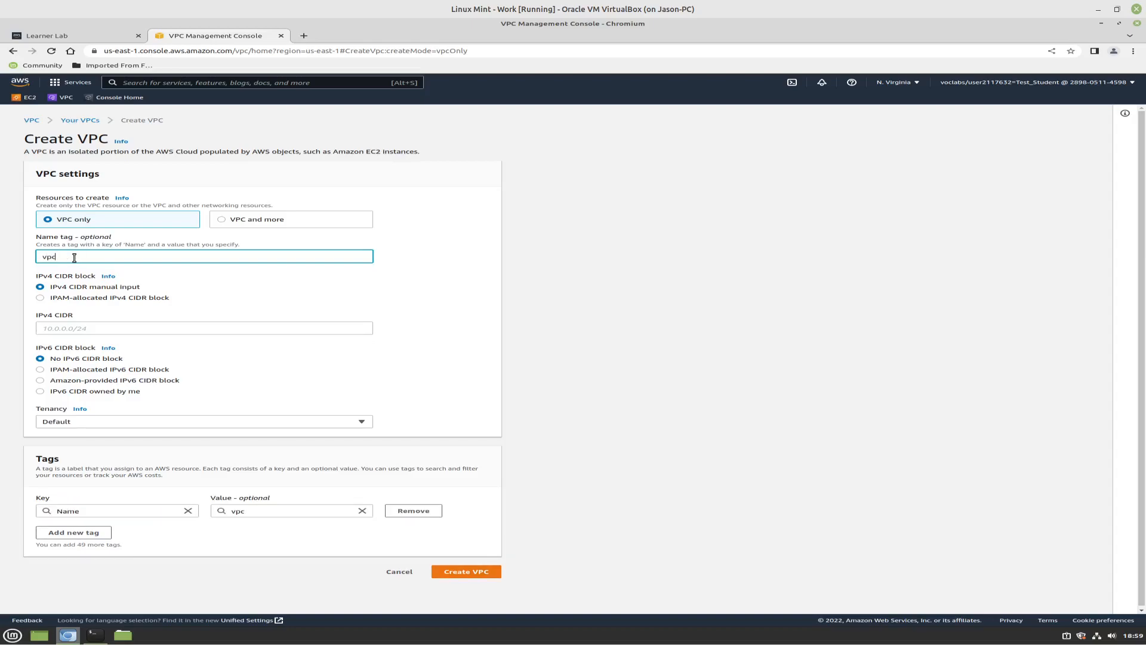
pyautogui.write('-ops345')
pyautogui.click(108, 332)
pyautogui.write('10')
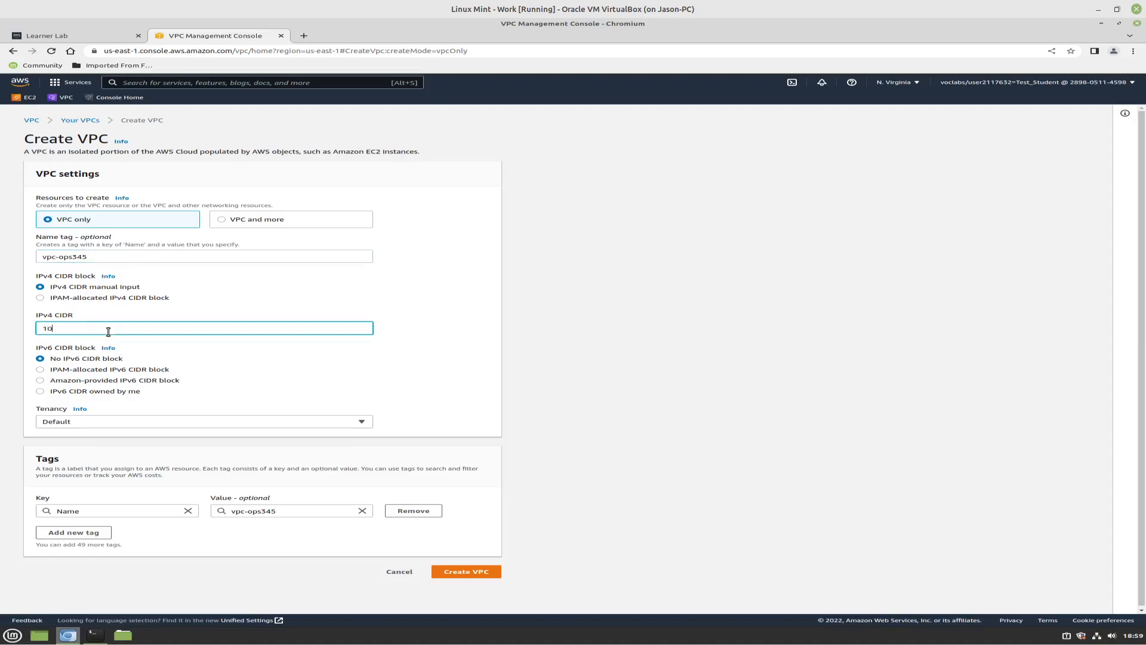
pyautogui.write('.3.45.0/24')
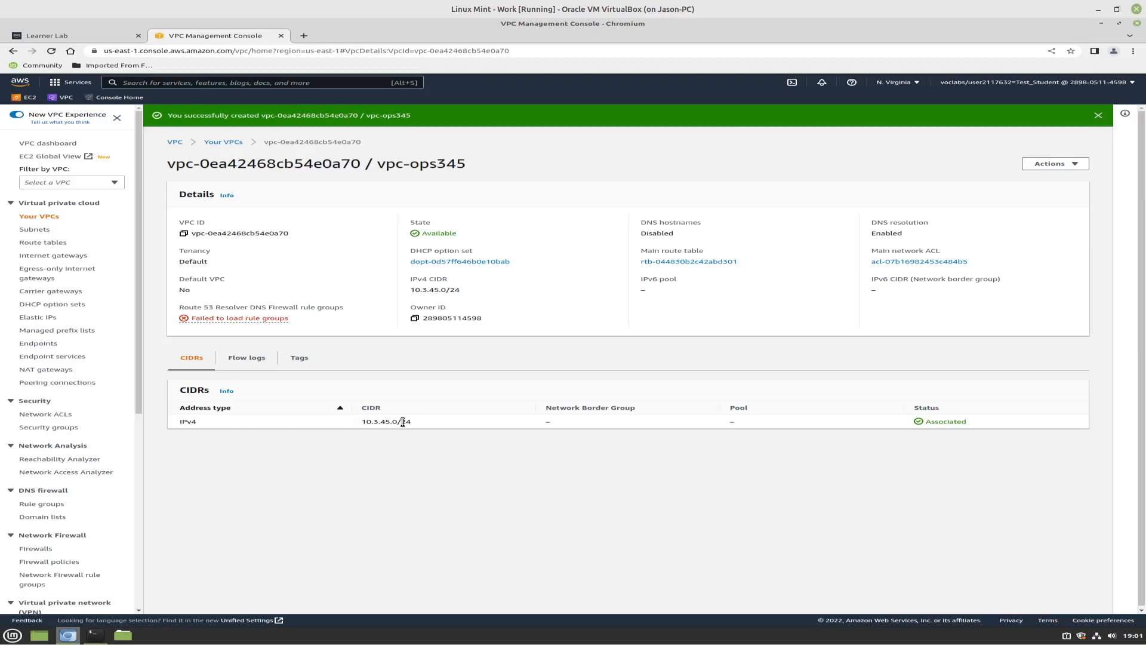
# Start a new subnet and choose vpc-ops345 as its VPC
pyautogui.click(41, 232)
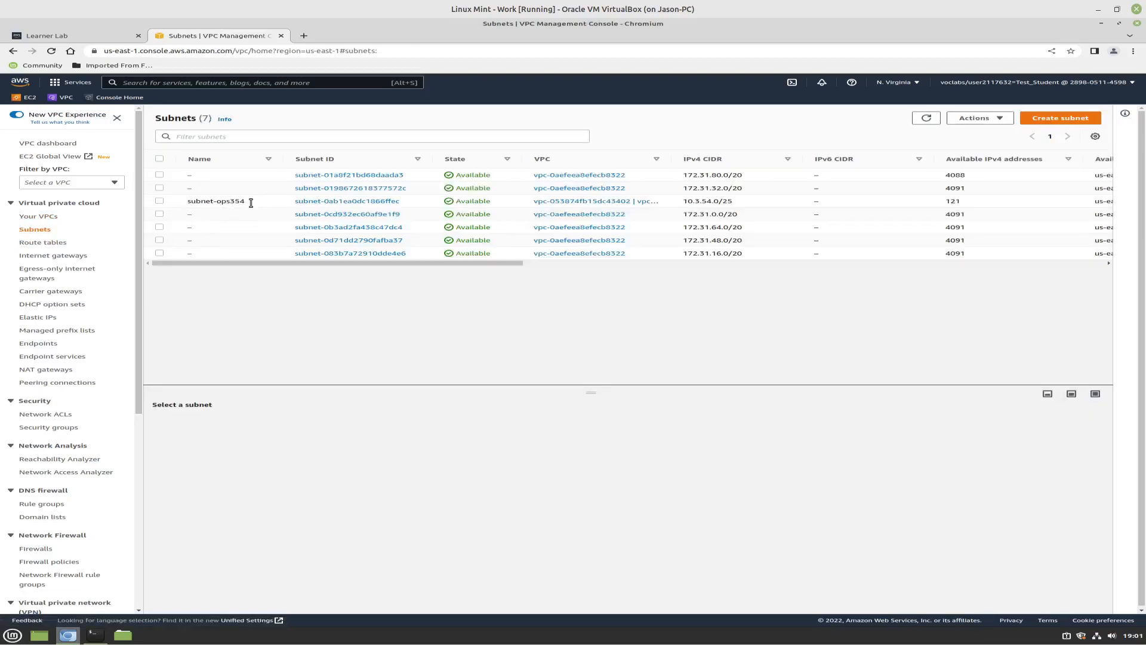
pyautogui.click(1053, 119)
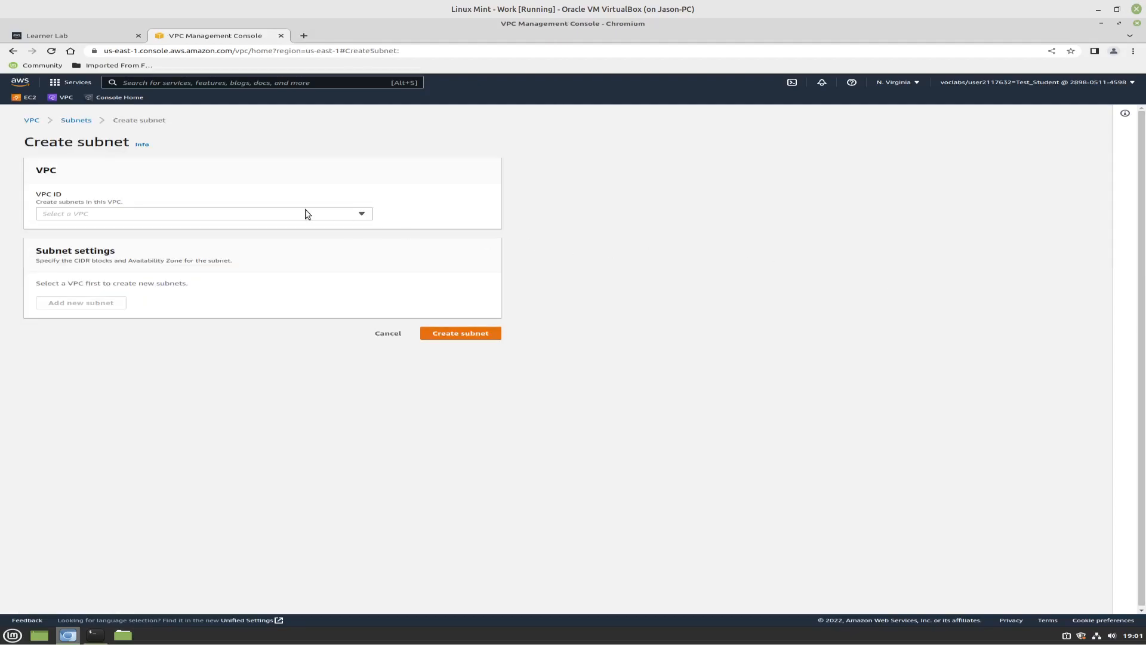
pyautogui.click(357, 213)
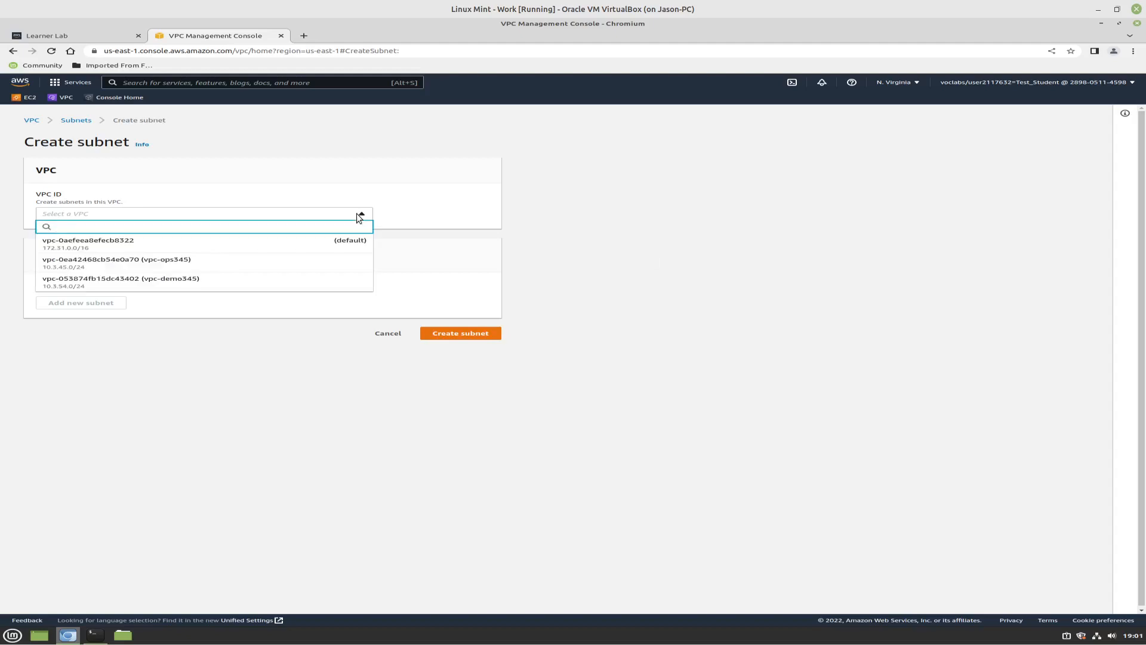
pyautogui.click(199, 263)
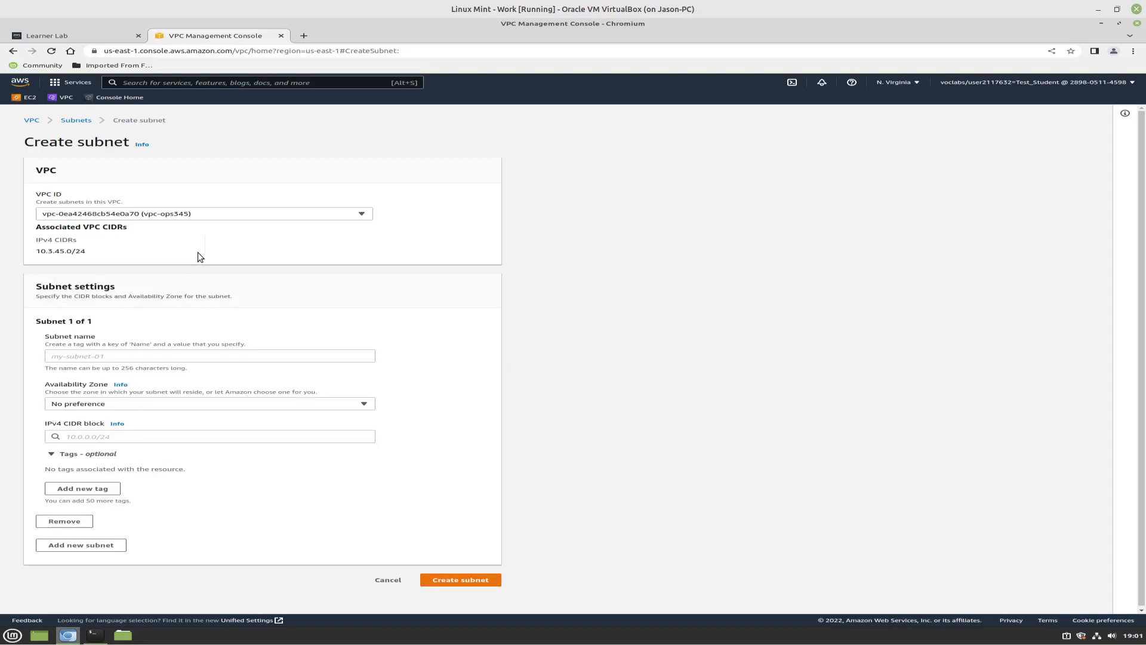
# Name the subnet subnet-ops345 and set its availability zone to us-east-1a
pyautogui.click(136, 354)
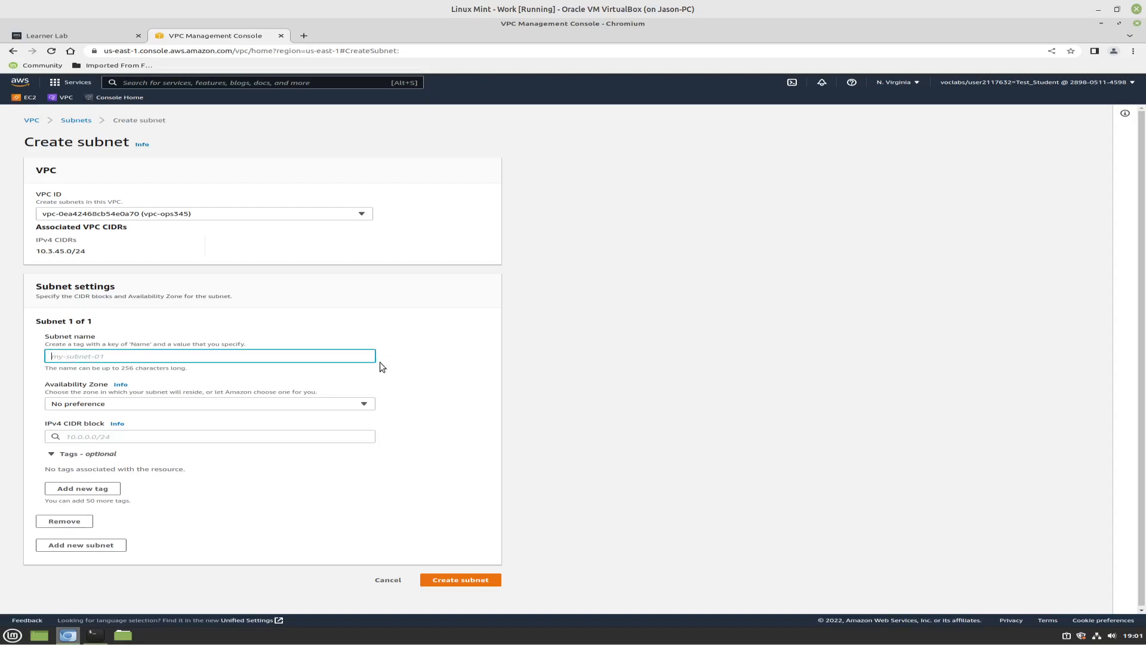
pyautogui.write('subnet-ops345')
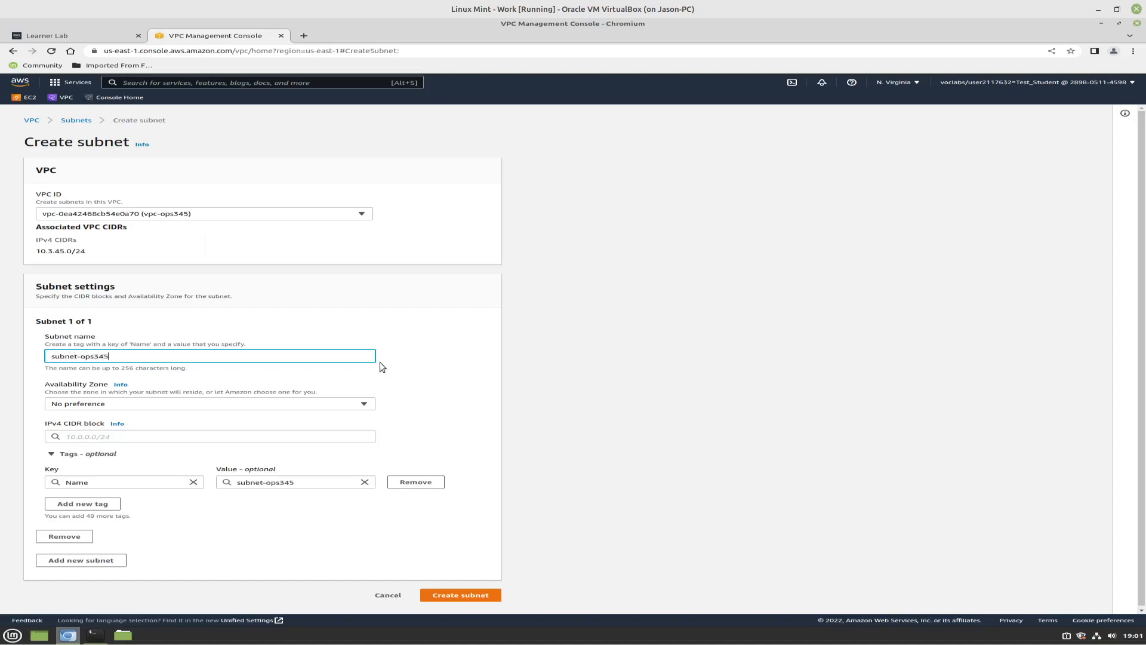
pyautogui.click(228, 393)
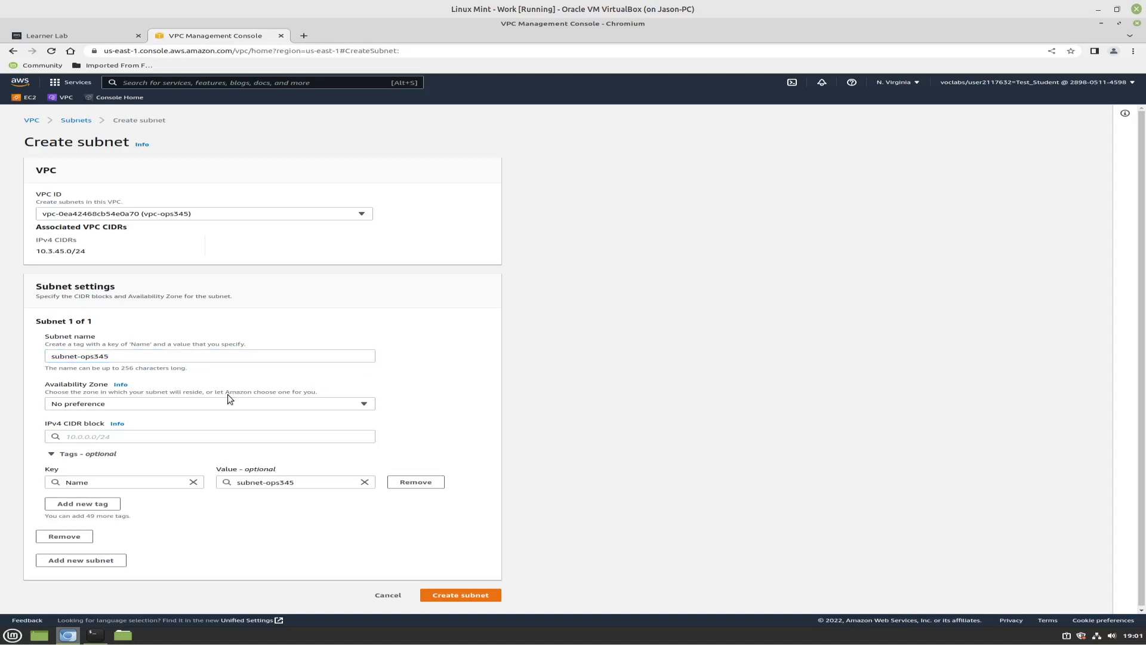
pyautogui.click(231, 404)
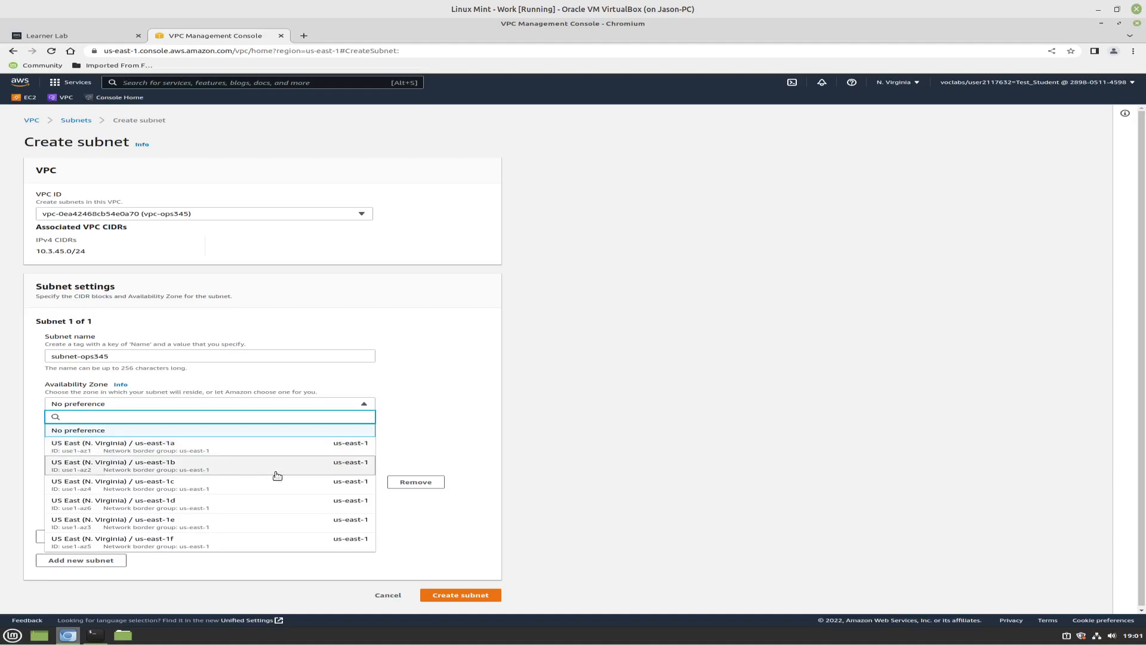
pyautogui.click(215, 450)
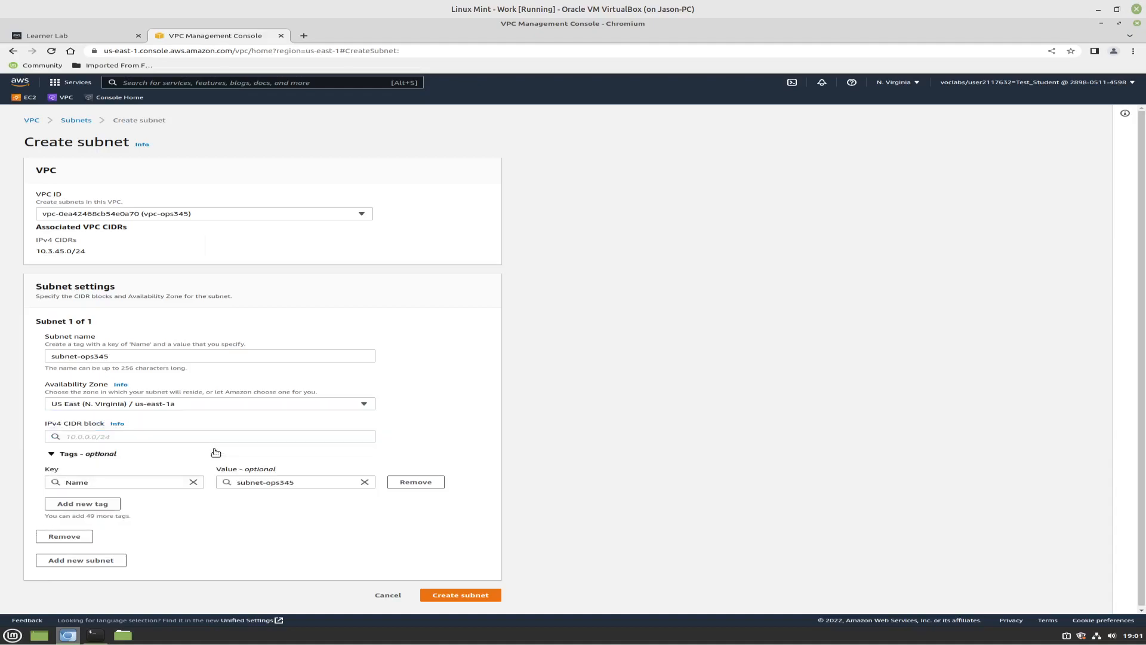
# Set the subnet's IPv4 CIDR block to 10.3.45.0/25 and create the subnet
pyautogui.click(116, 435)
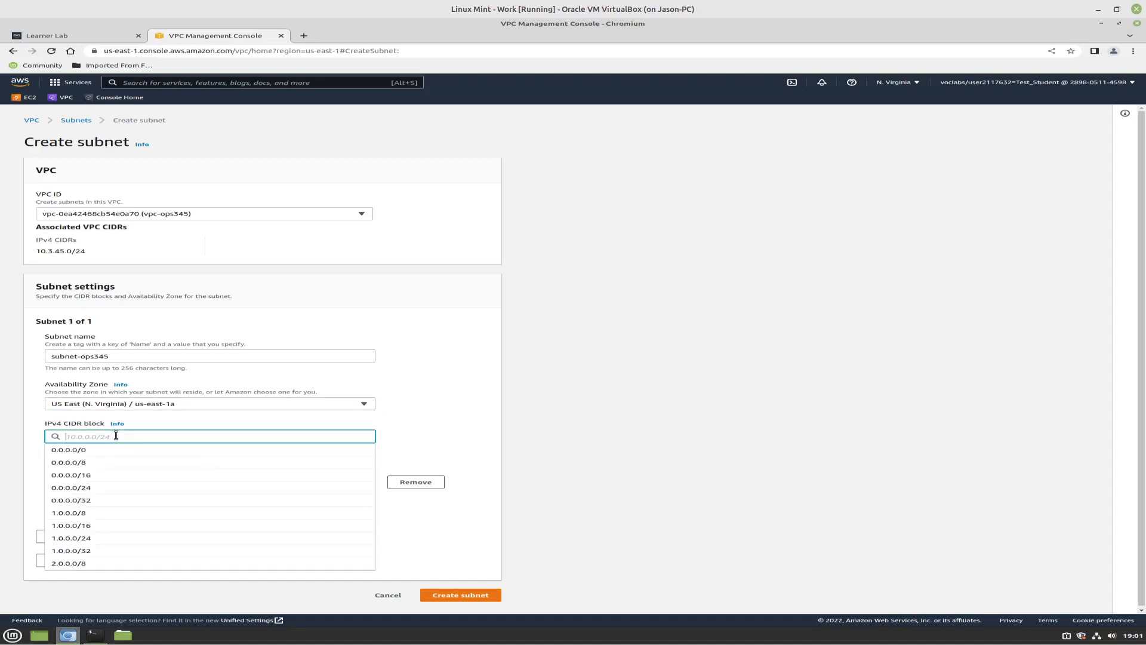
pyautogui.write('10')
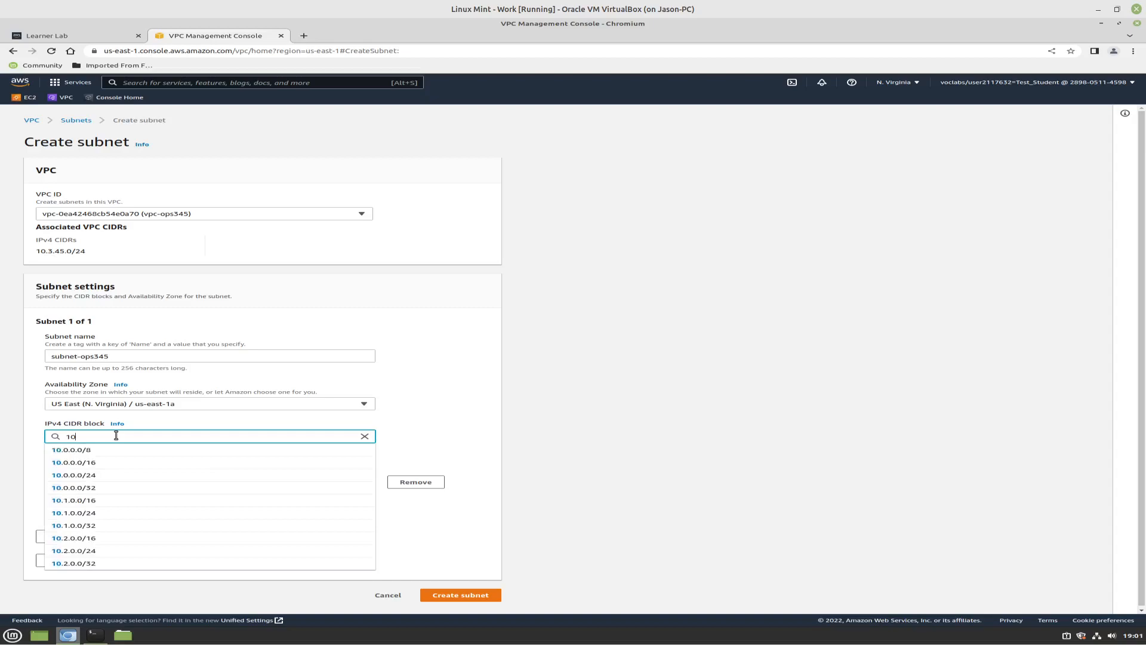
pyautogui.write('.3.45.0/2')
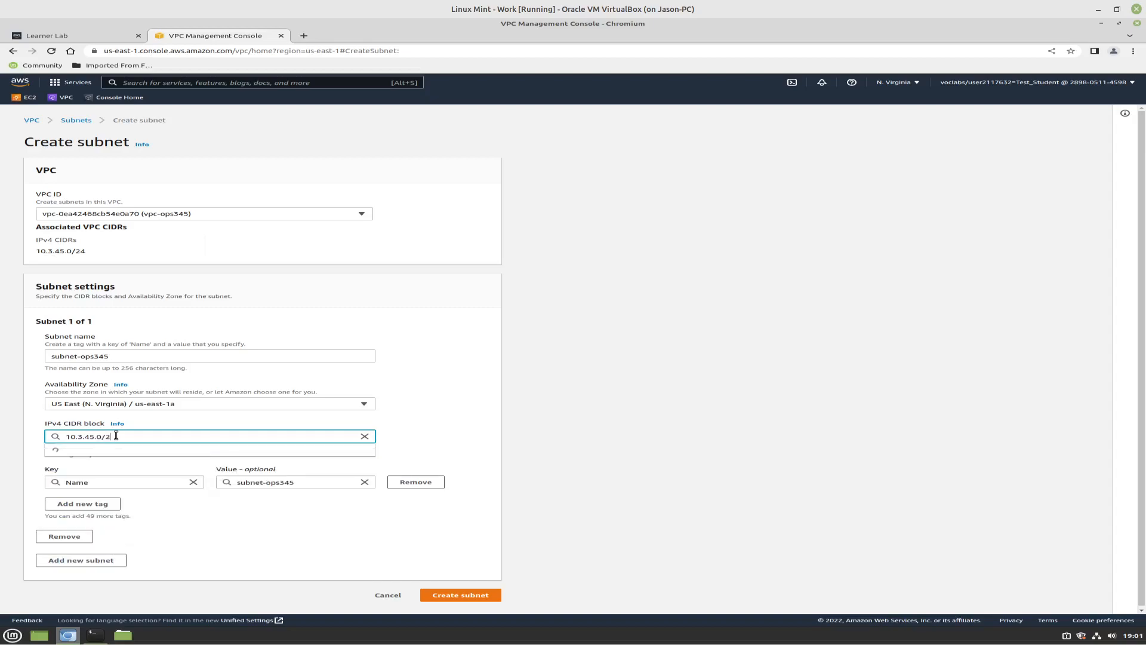
pyautogui.write('5')
pyautogui.click(491, 437)
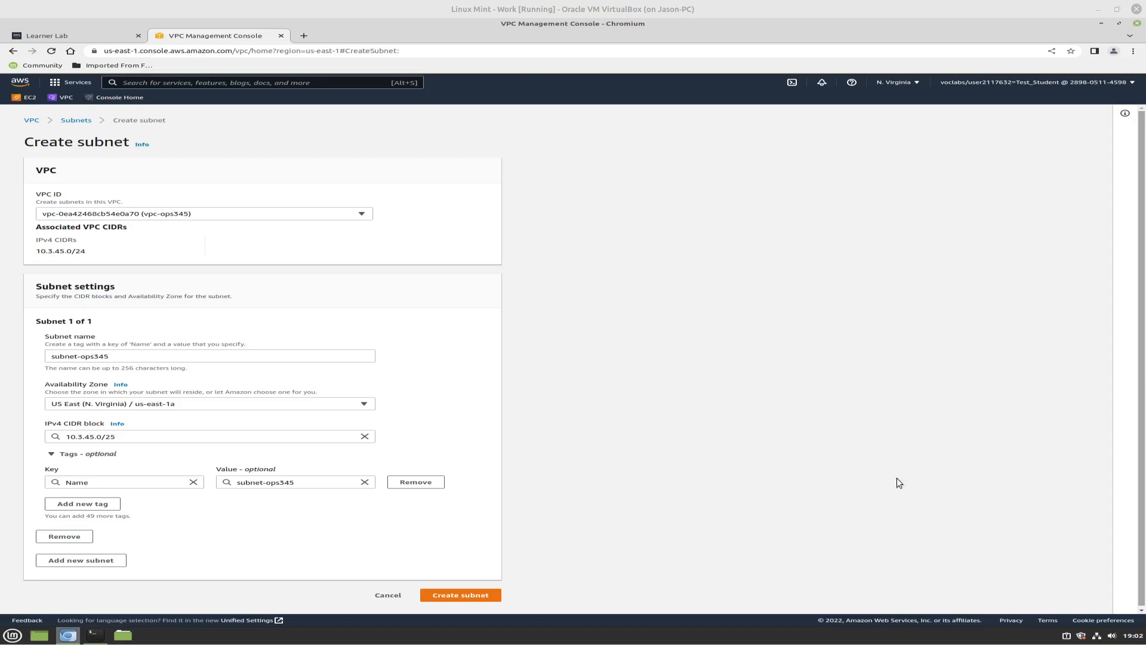
pyautogui.click(444, 596)
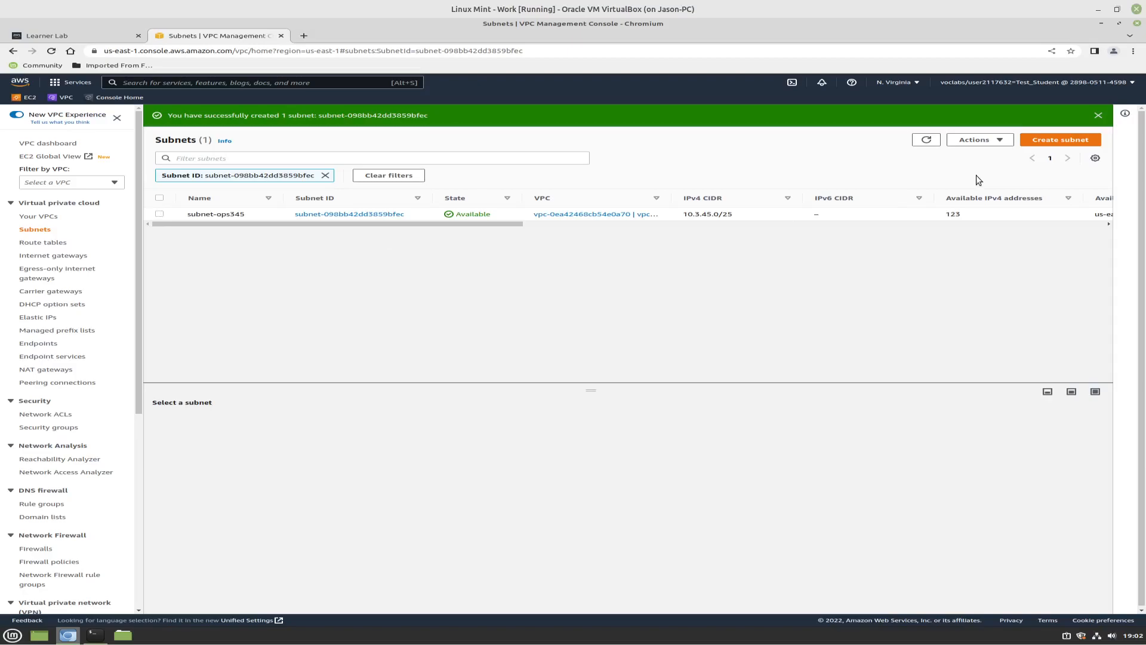
# Enable auto-assignment of public IPv4 addresses in the settings of subnet-ops345 and save the change
pyautogui.click(955, 213)
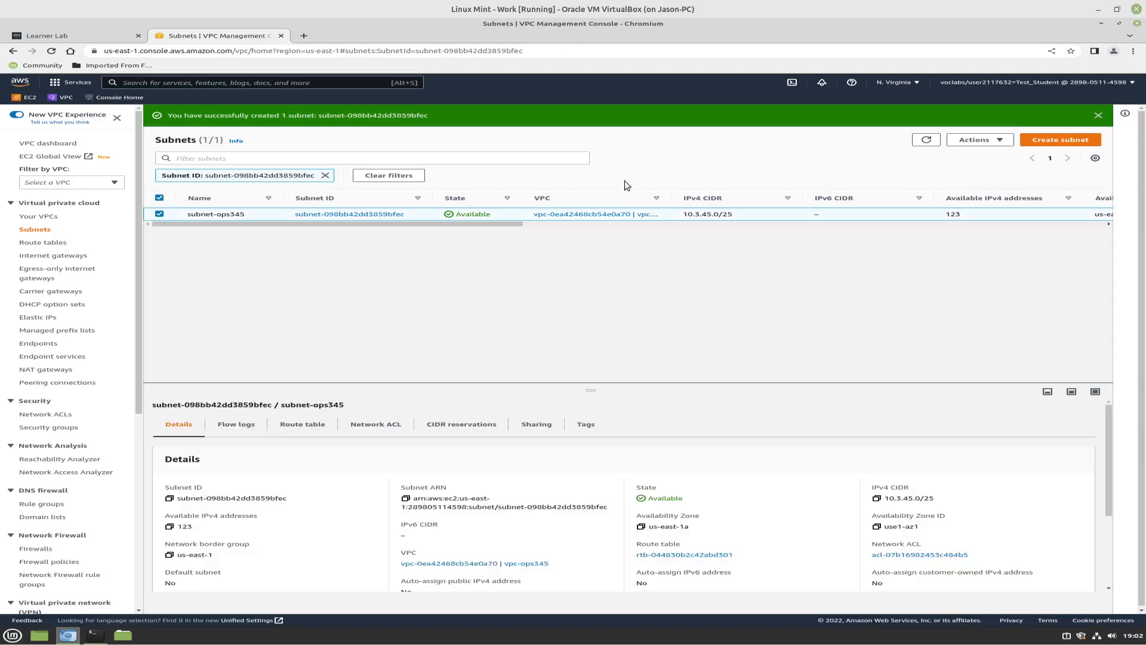
pyautogui.click(1005, 142)
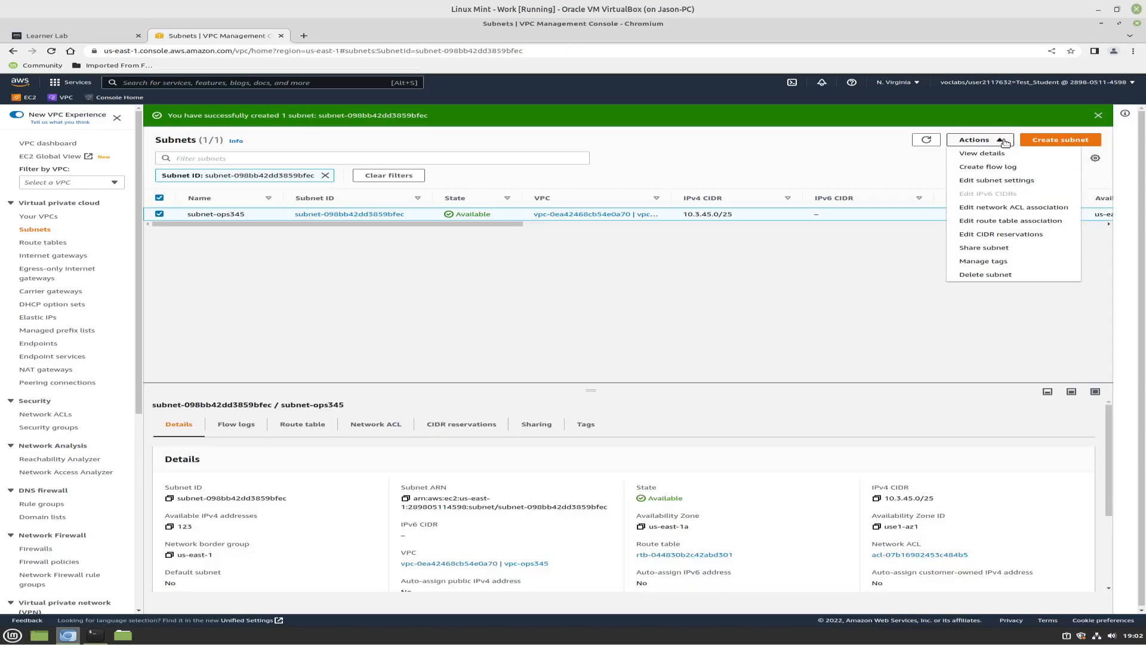
pyautogui.click(1009, 181)
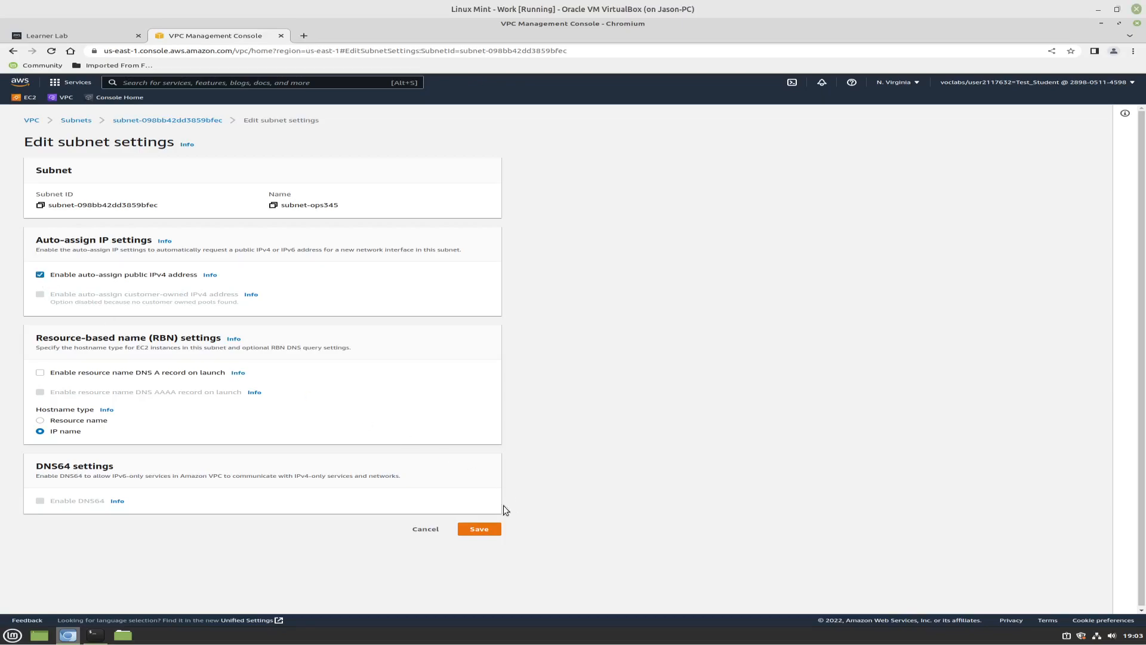
pyautogui.click(482, 531)
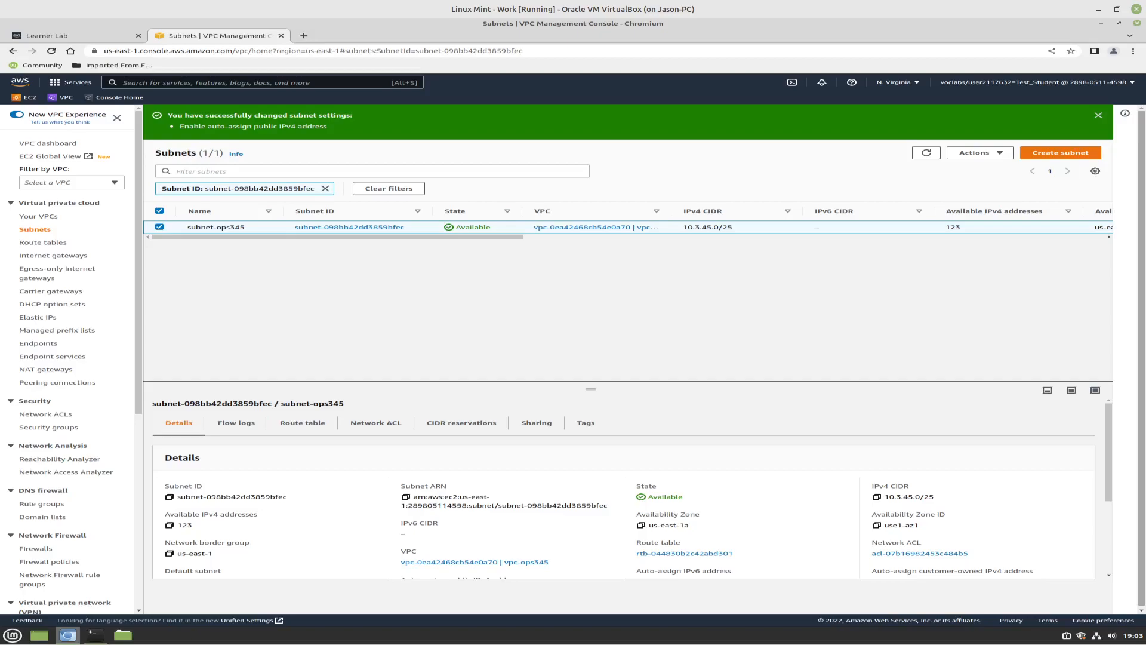
# Create an internet gateway with the name tag ops345-internet-gateway
pyautogui.click(61, 256)
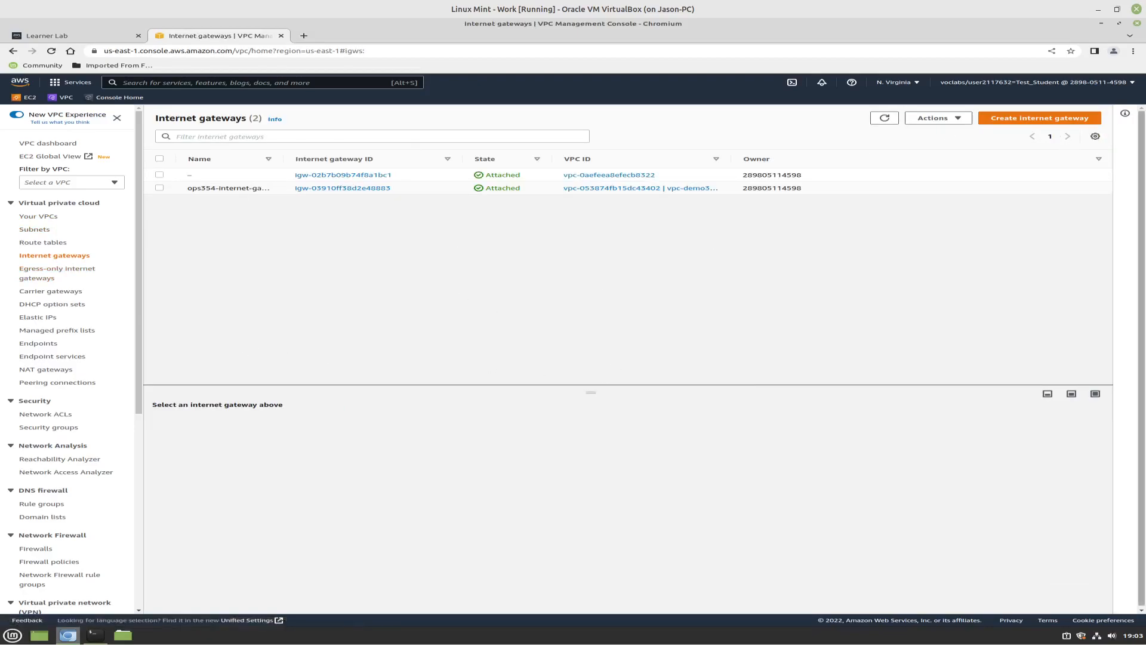
pyautogui.click(1037, 118)
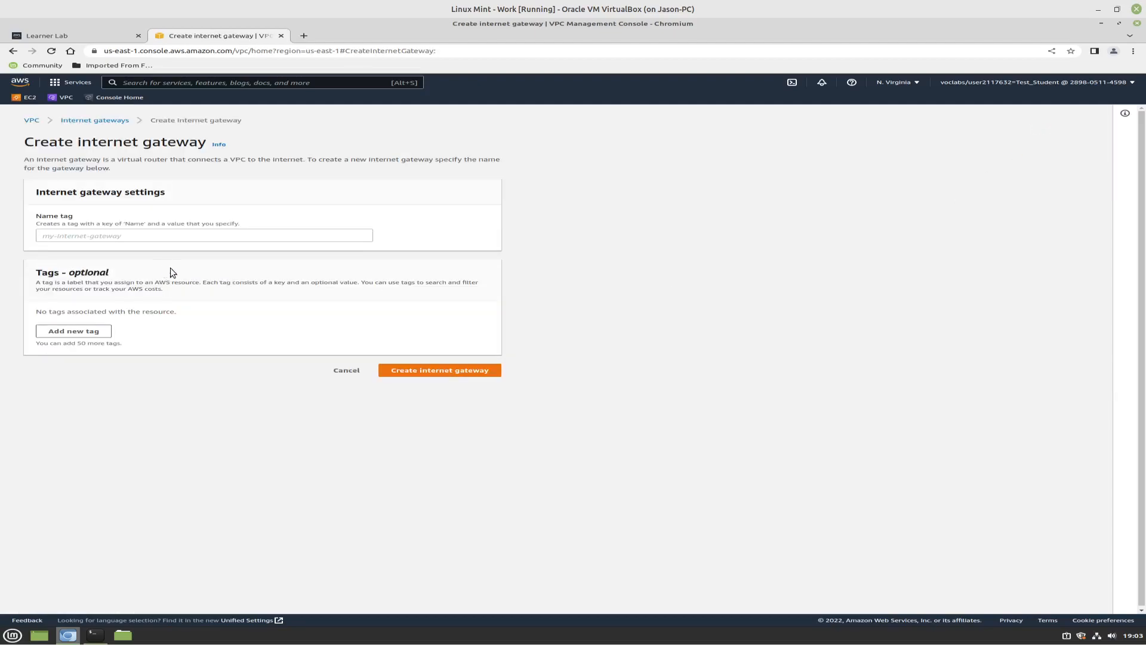
pyautogui.click(134, 237)
pyautogui.write('op')
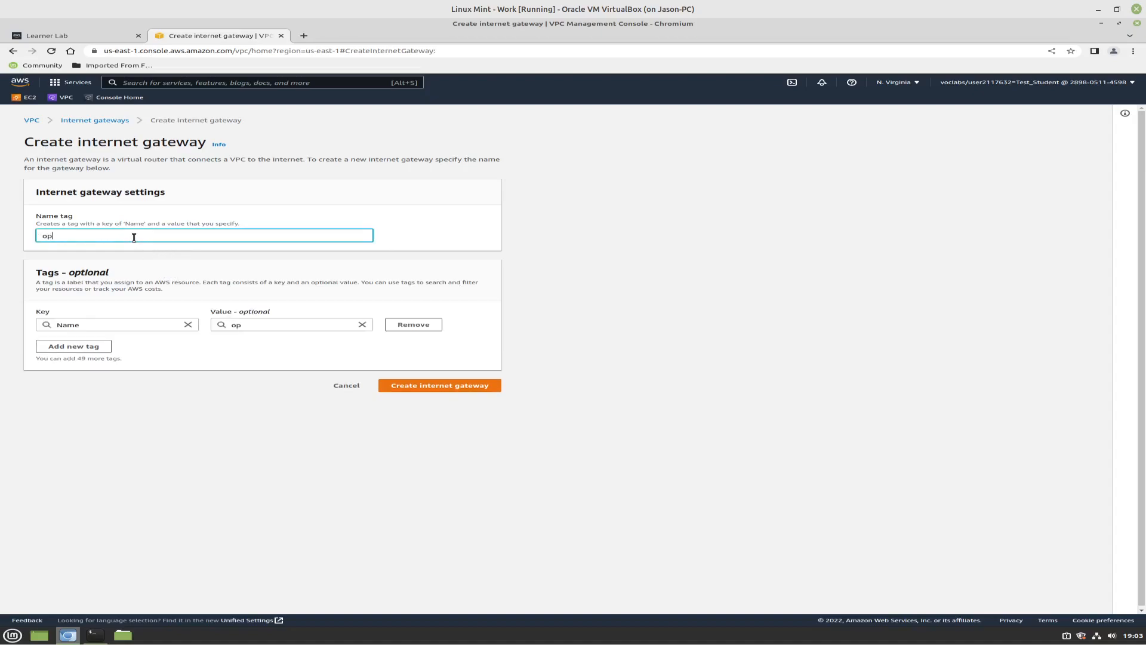
pyautogui.write('s345-internet-gateway')
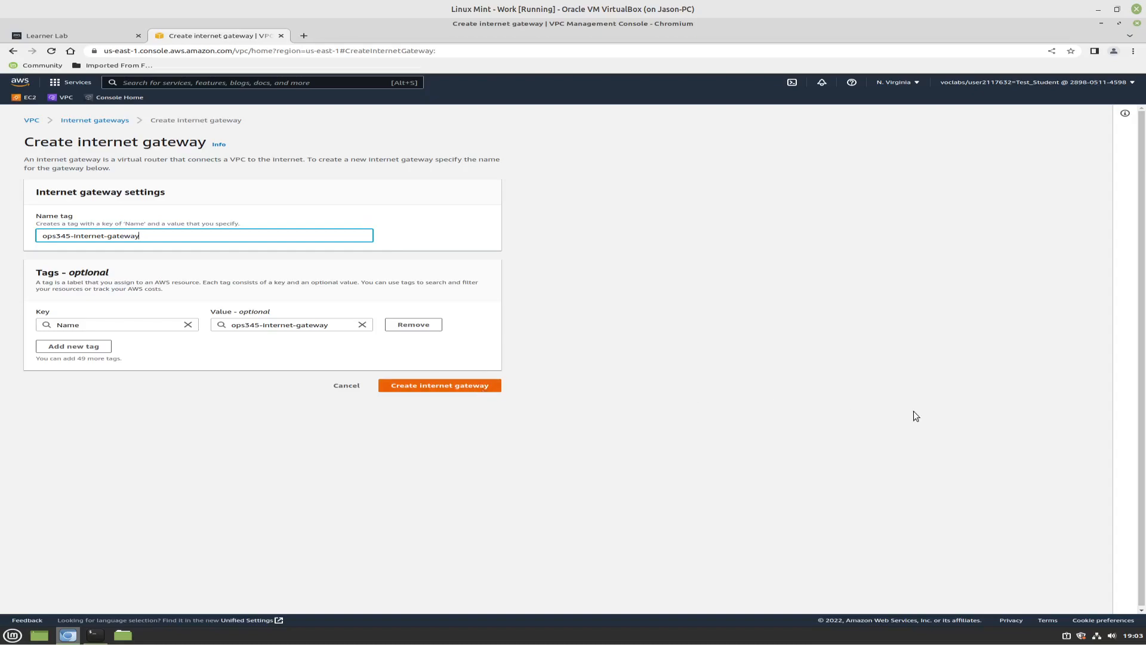
pyautogui.press('Return')
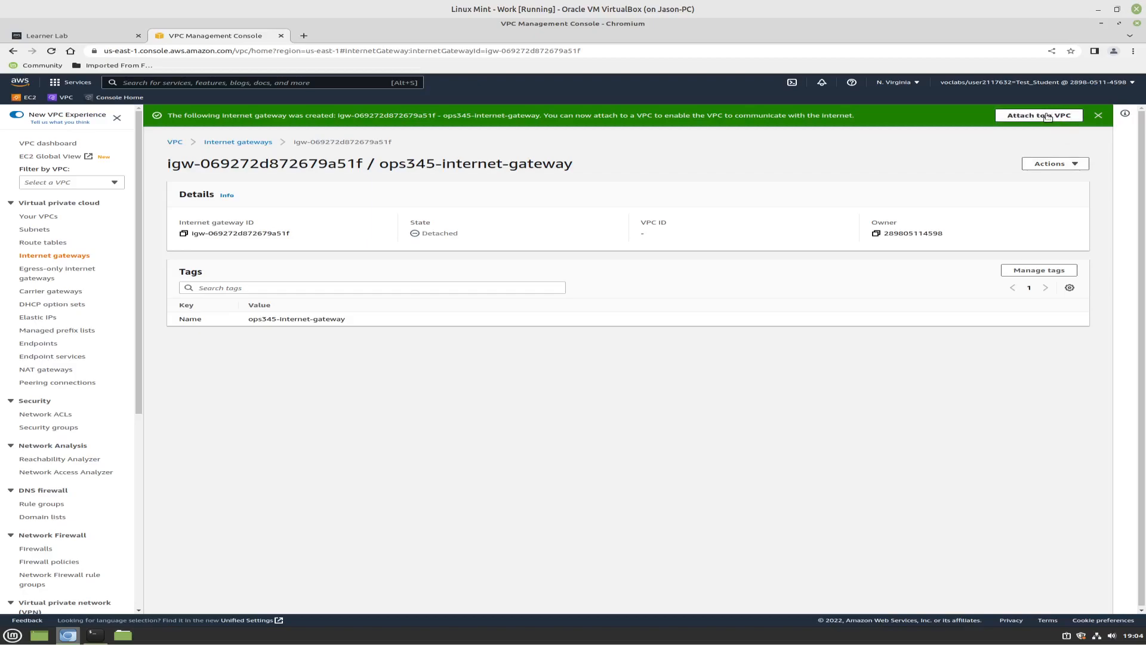
# Attach ops345-internet-gateway to the vpc-ops345 VPC
pyautogui.click(1070, 165)
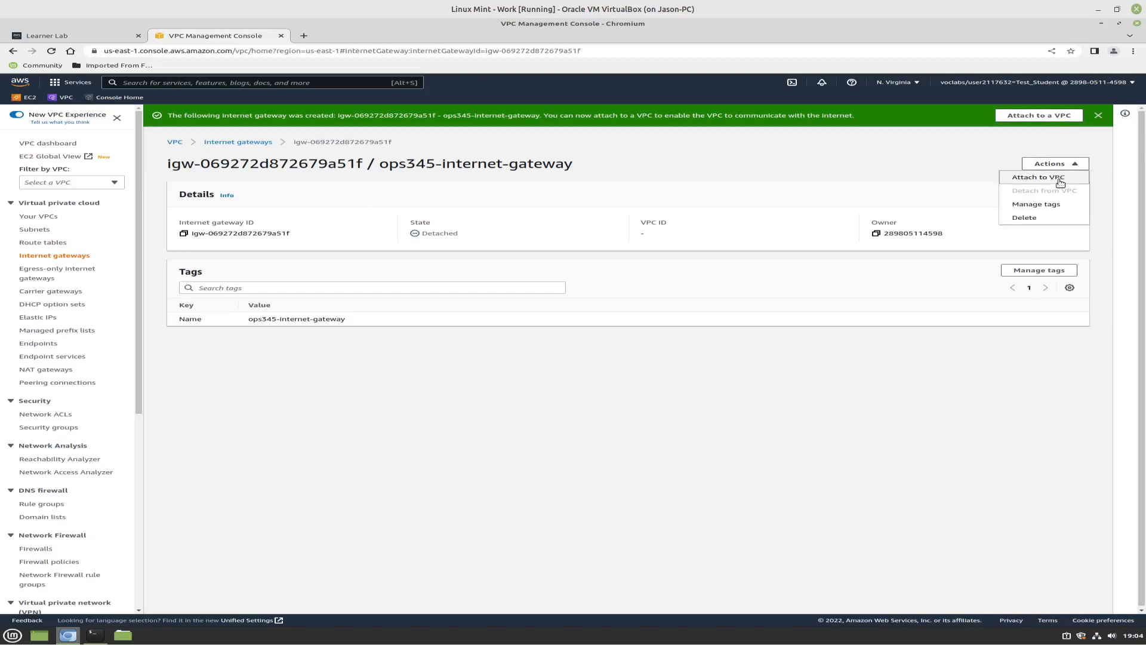
pyautogui.click(1059, 179)
pyautogui.click(112, 223)
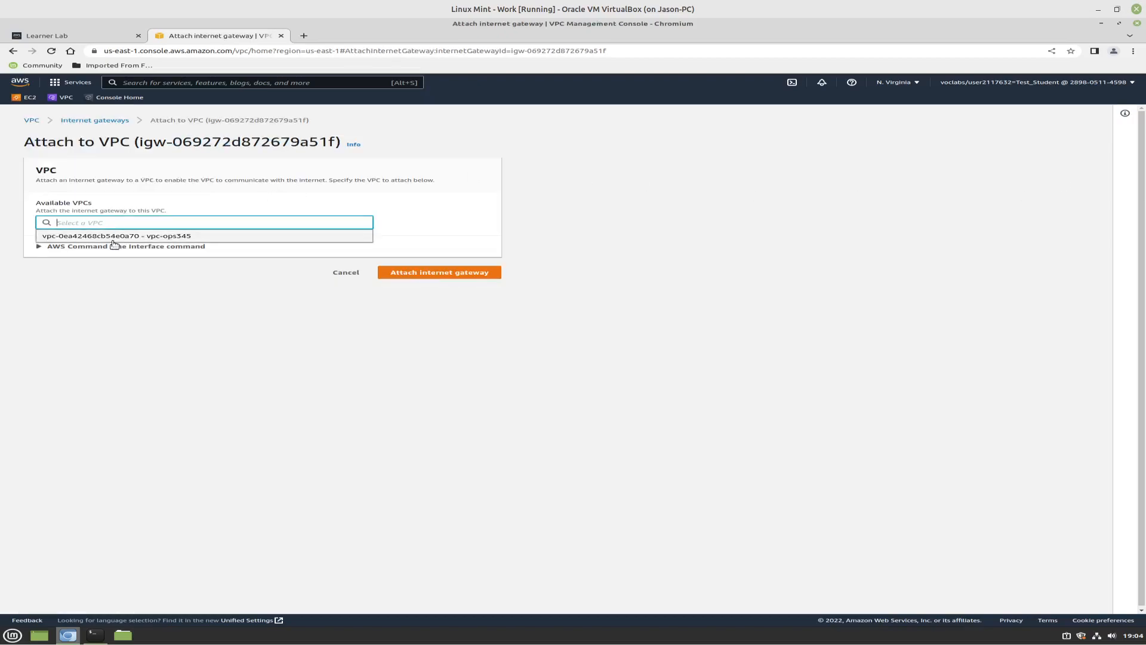
pyautogui.click(113, 239)
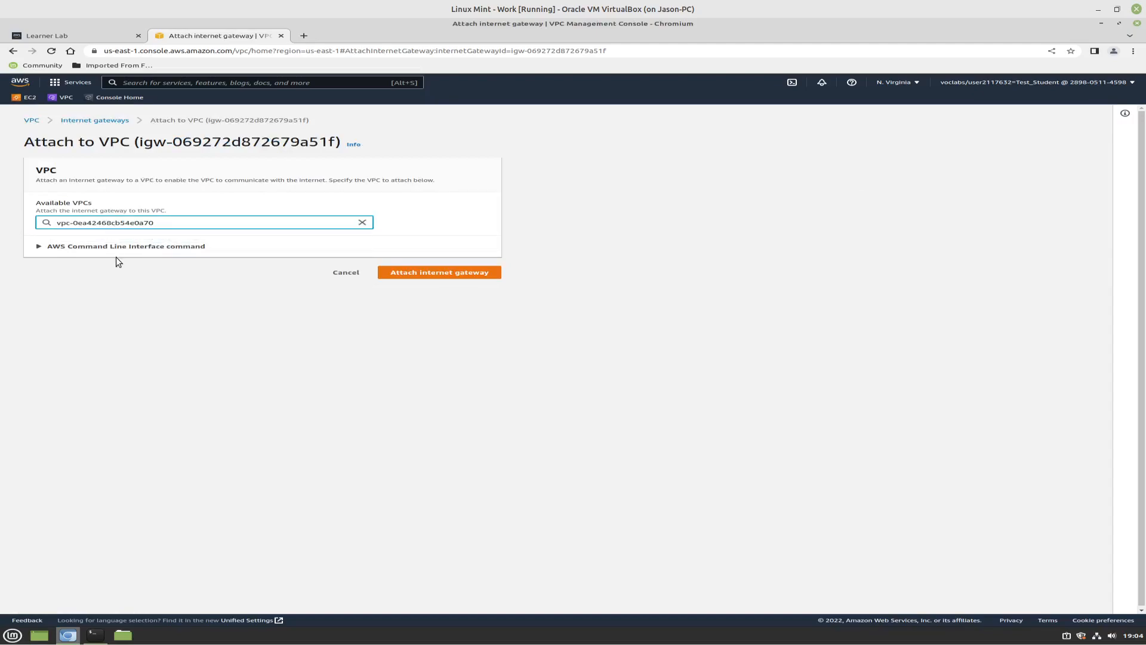
pyautogui.click(440, 273)
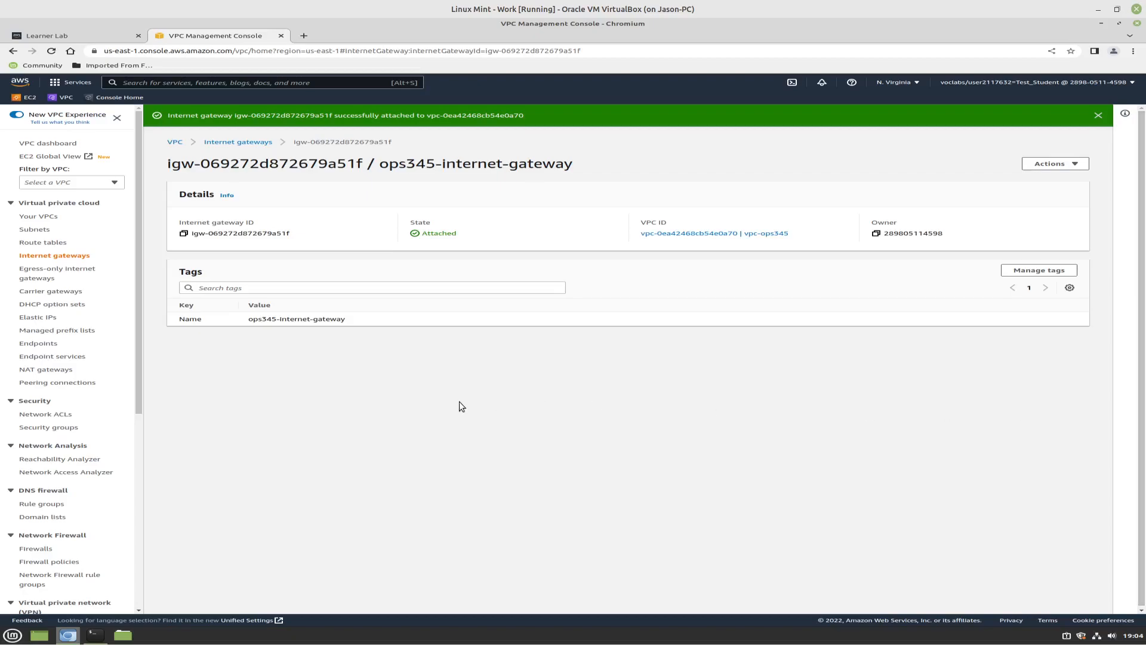
# Create a route table named ops345-route-table in the vpc-ops345 VPC
pyautogui.click(44, 244)
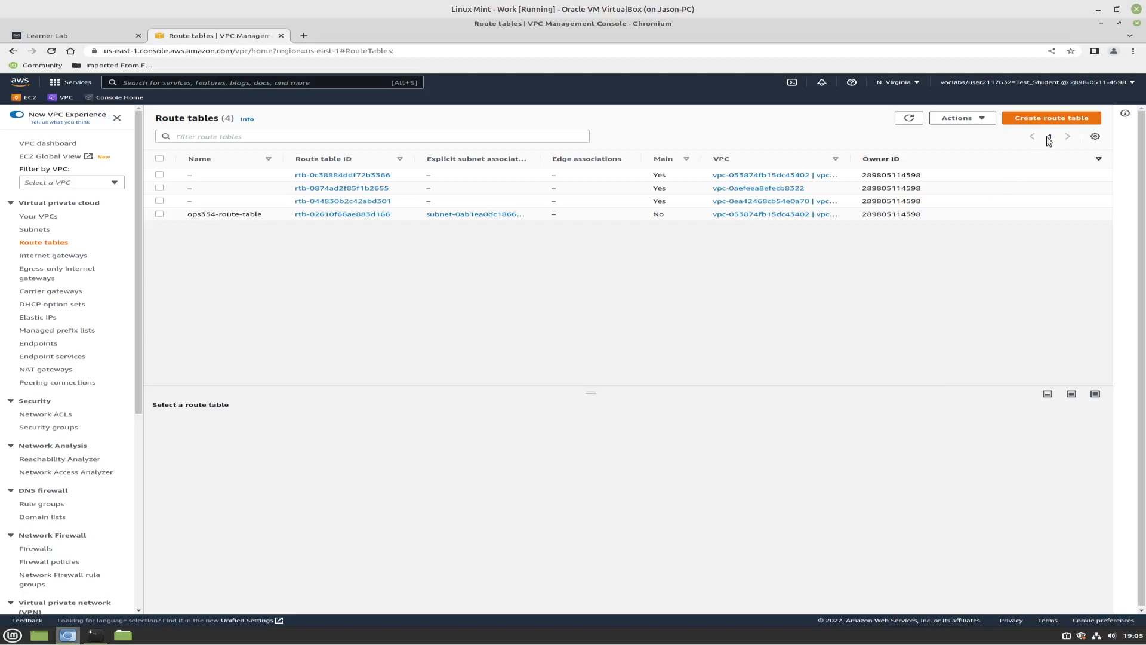
pyautogui.click(1041, 117)
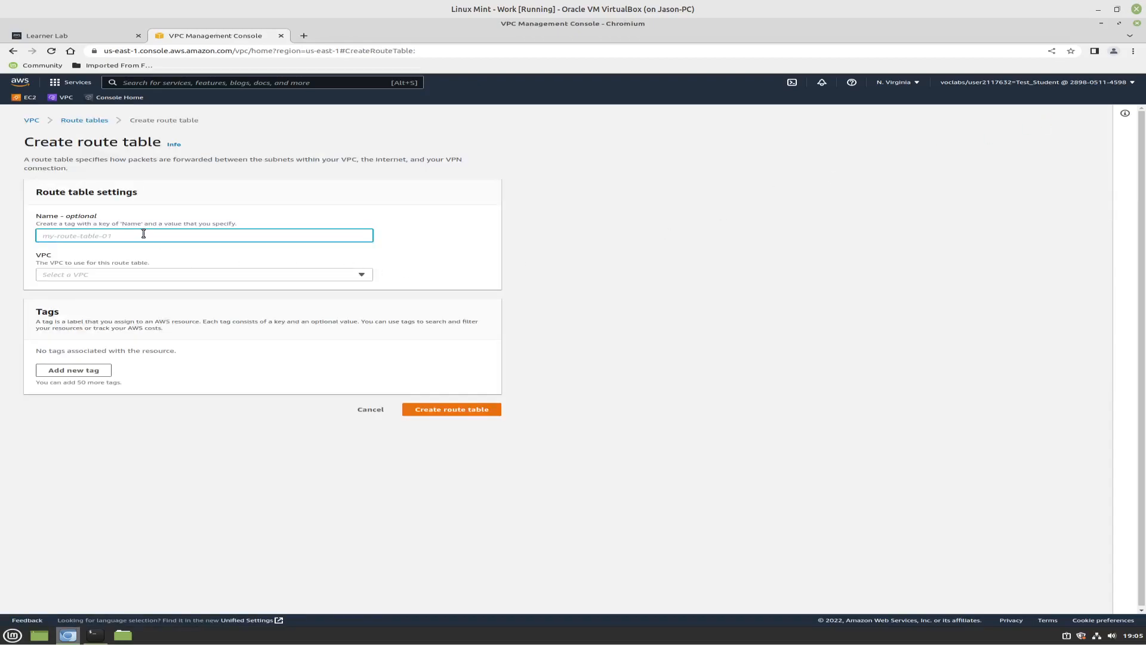
pyautogui.write('ops345-route-table')
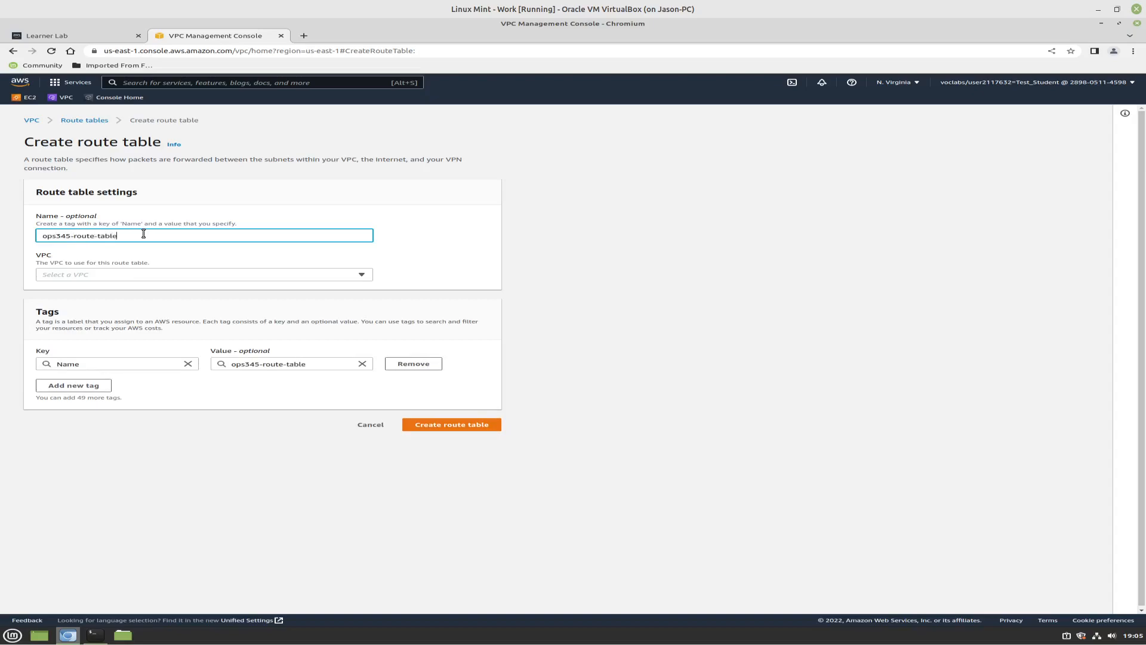
pyautogui.click(152, 274)
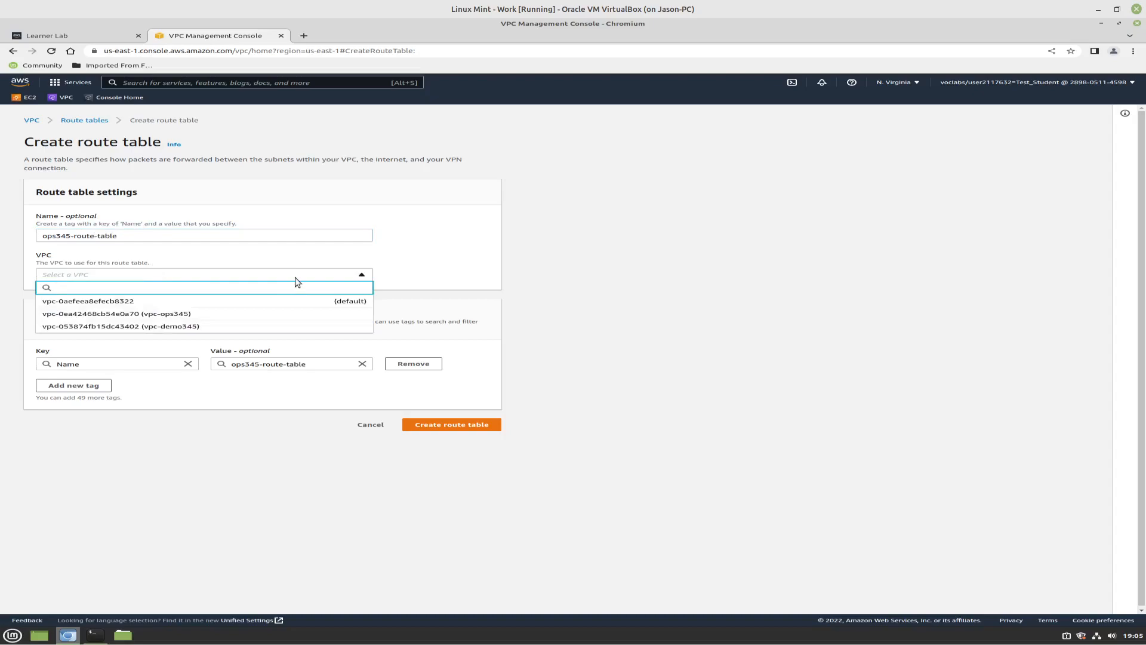
pyautogui.click(210, 317)
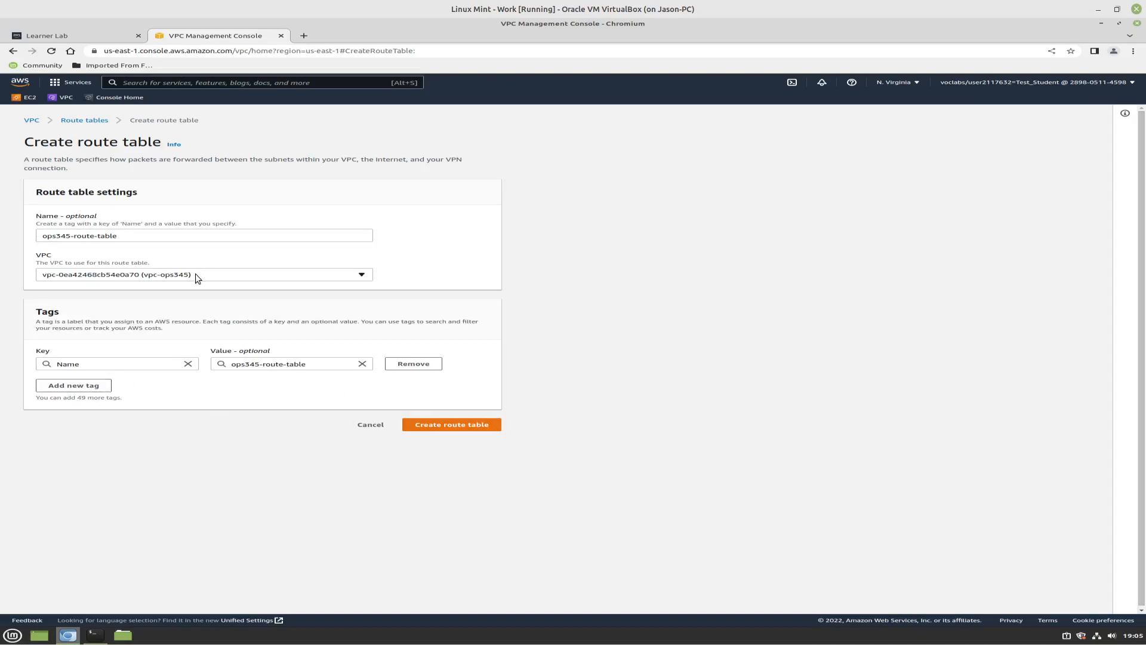
pyautogui.click(482, 427)
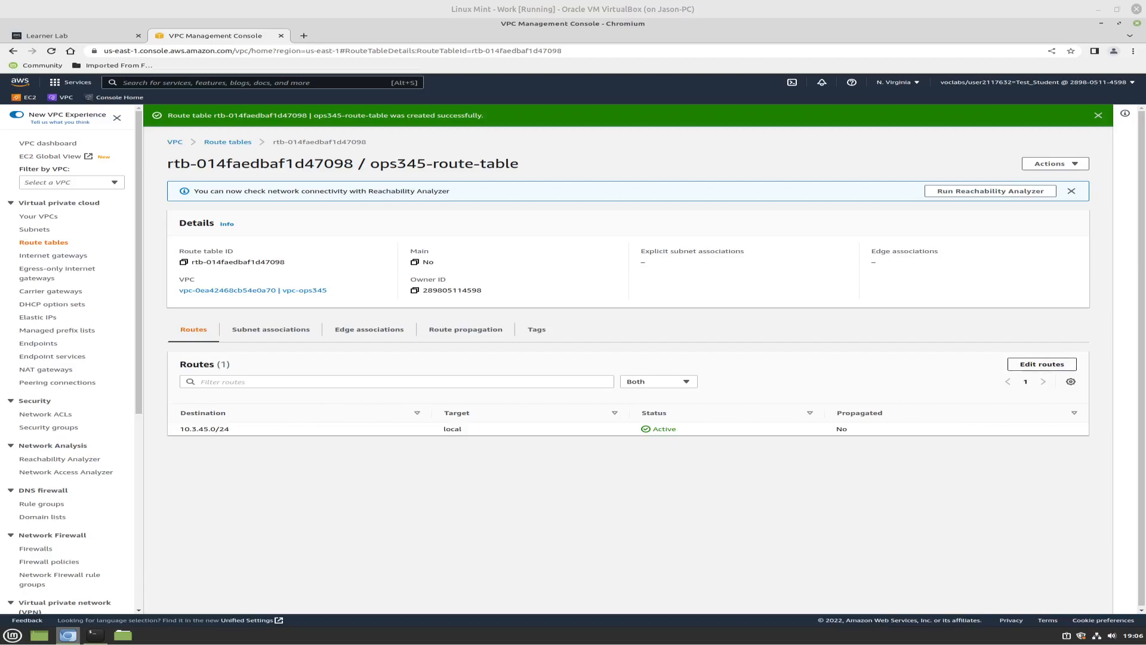
# Add a route for destination 0.0.0.0/0 targeting ops345-internet-gateway to ops345-route-table and save the changes
pyautogui.click(1041, 364)
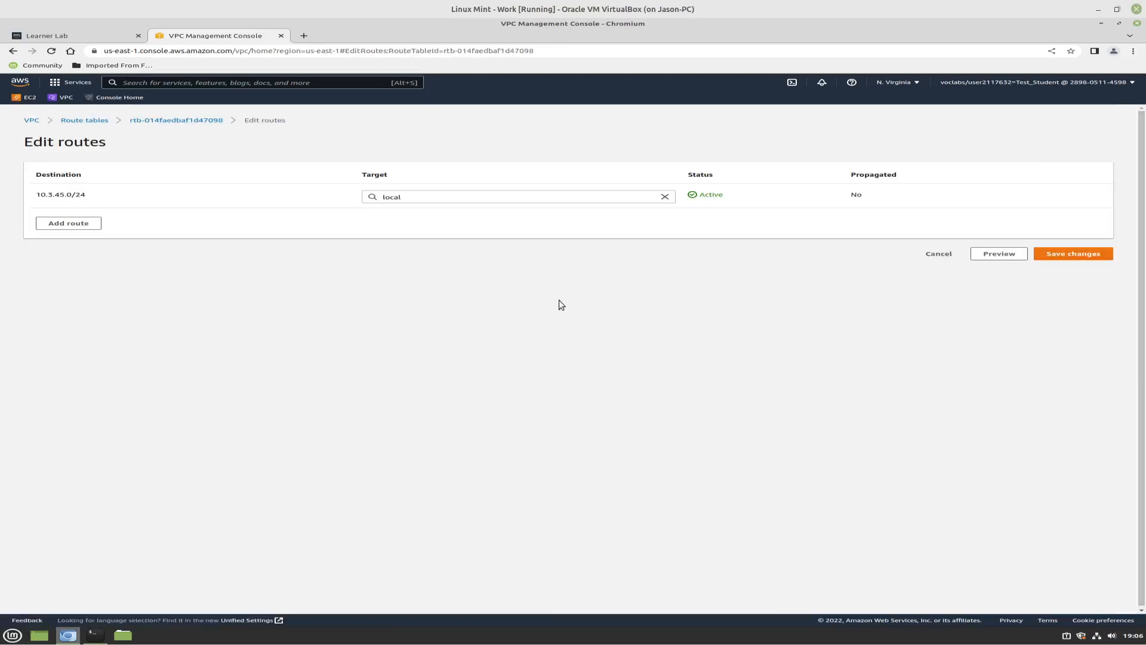
pyautogui.click(71, 224)
pyautogui.click(87, 222)
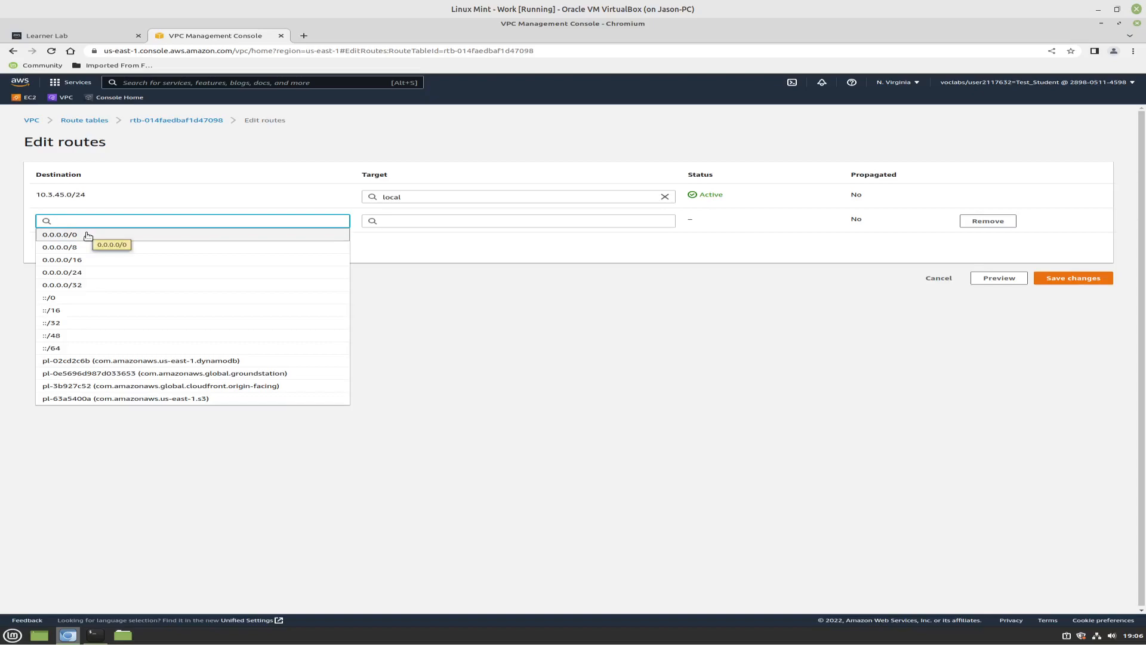
pyautogui.click(88, 235)
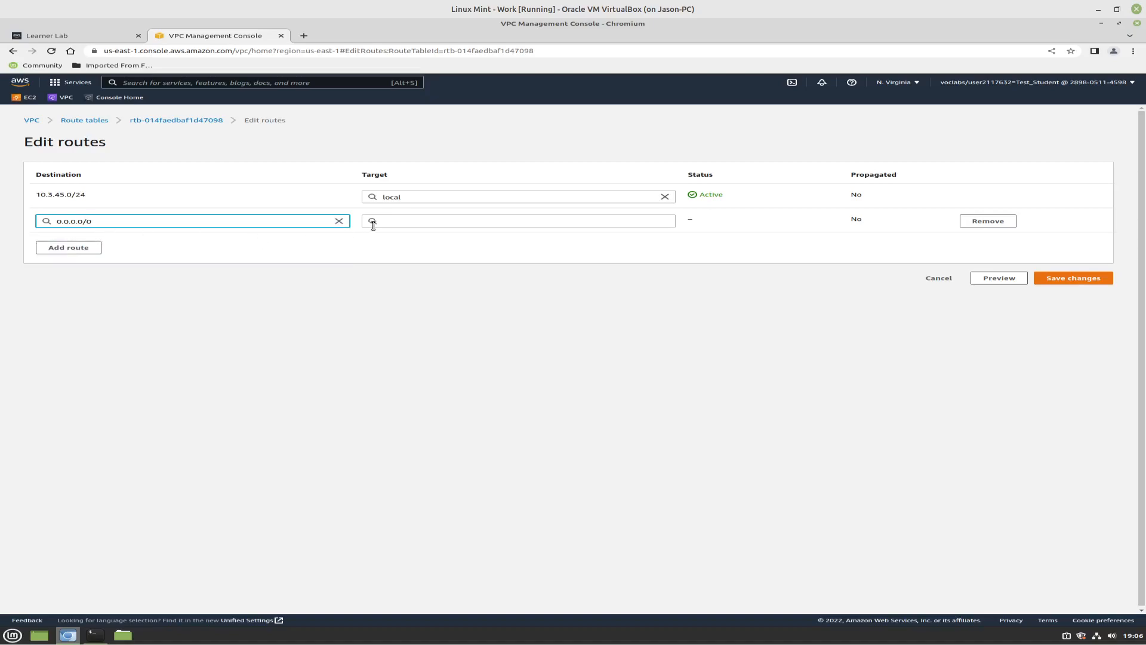
pyautogui.click(398, 222)
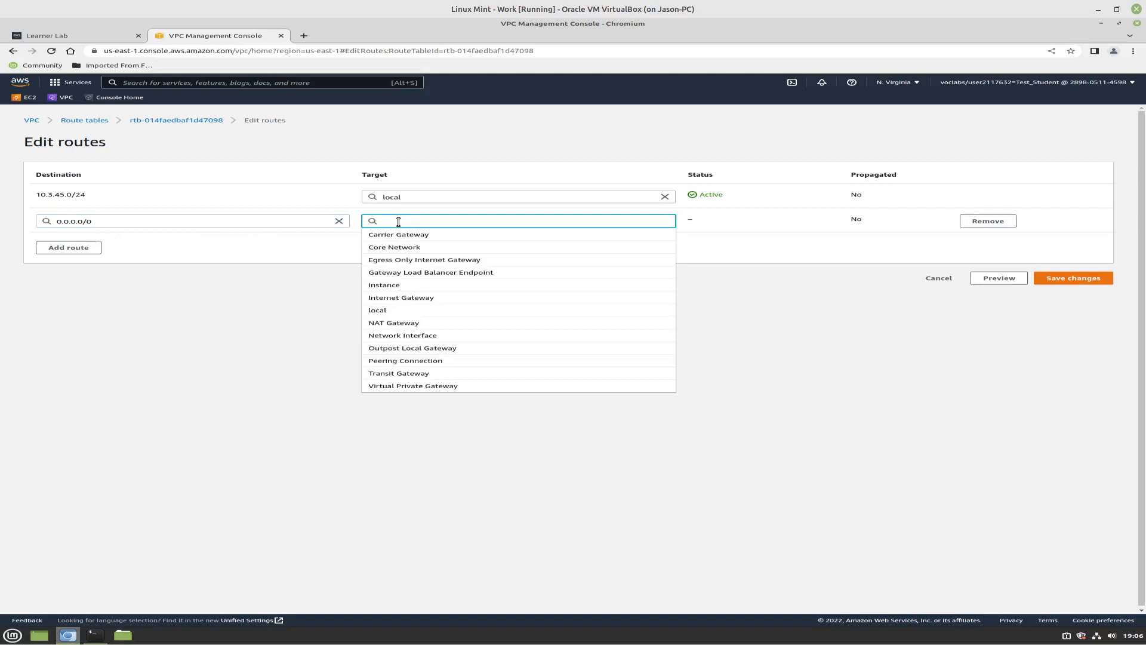
pyautogui.click(414, 301)
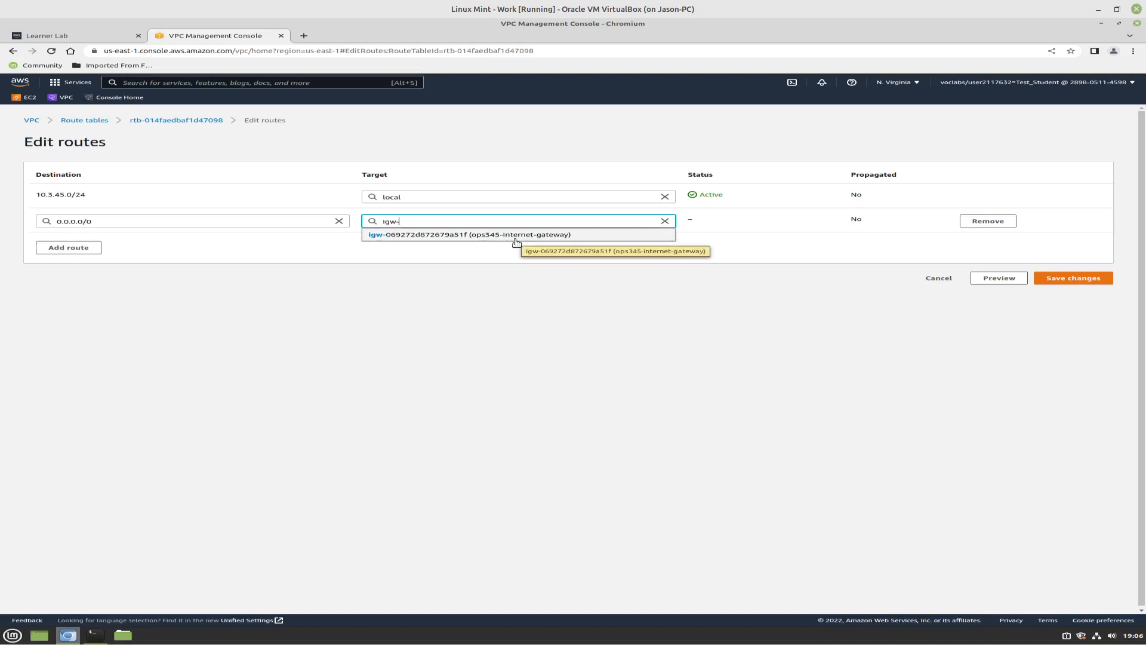
pyautogui.click(514, 238)
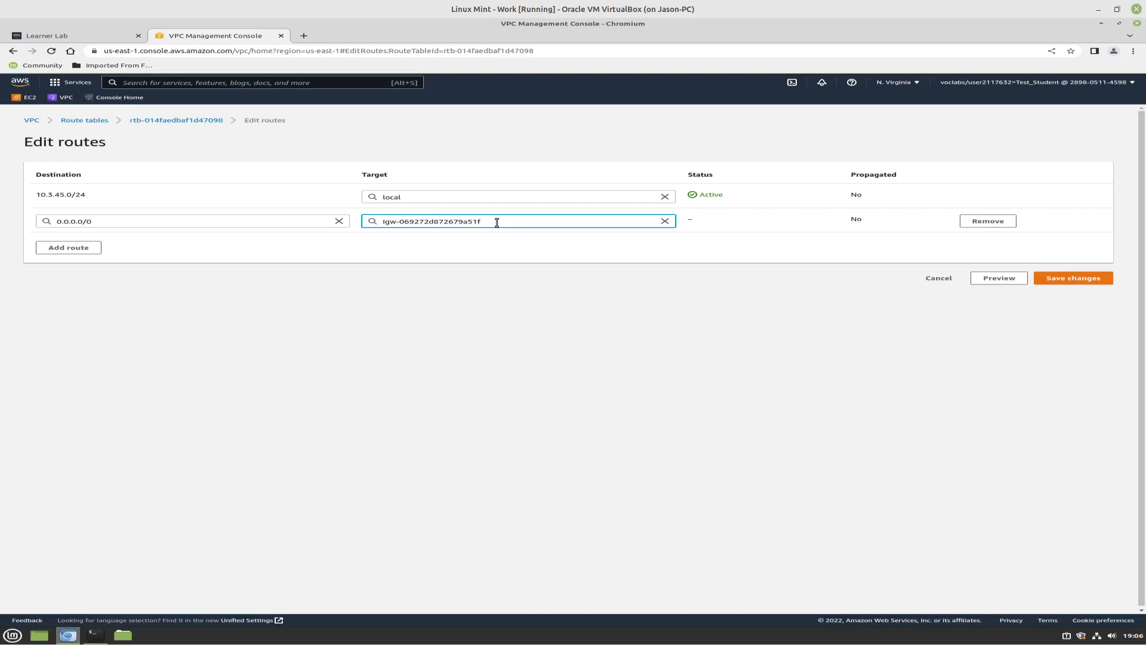
pyautogui.click(1063, 283)
pyautogui.click(1064, 284)
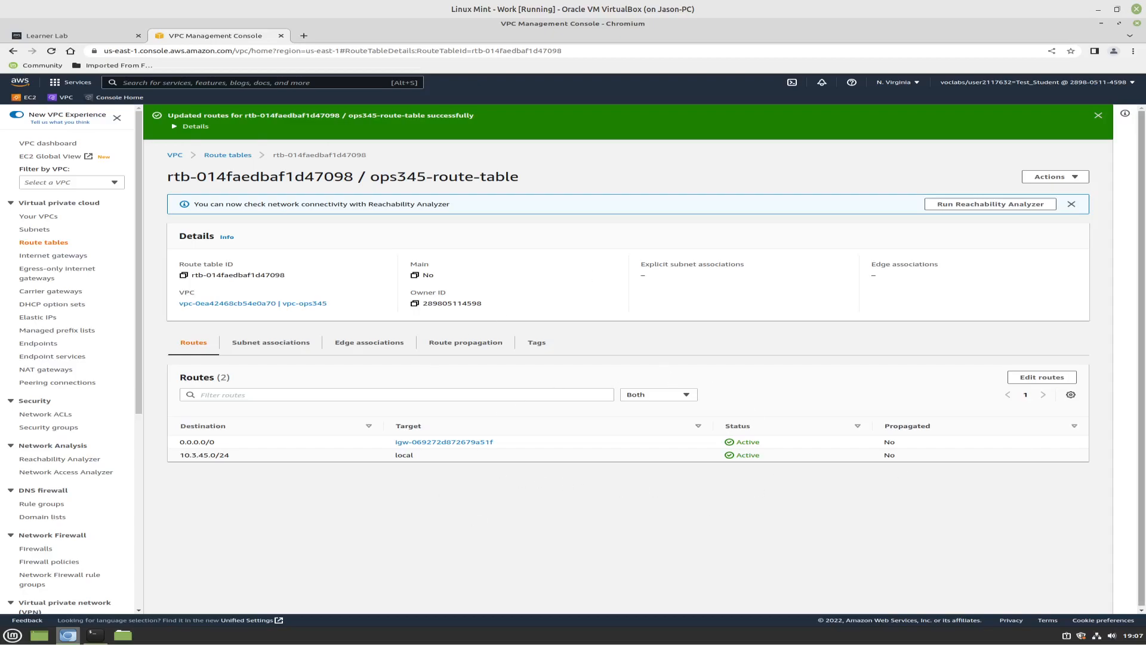
# Associate subnet-ops345 with ops345-route-table, save the association and return to the table's routes
pyautogui.click(1053, 176)
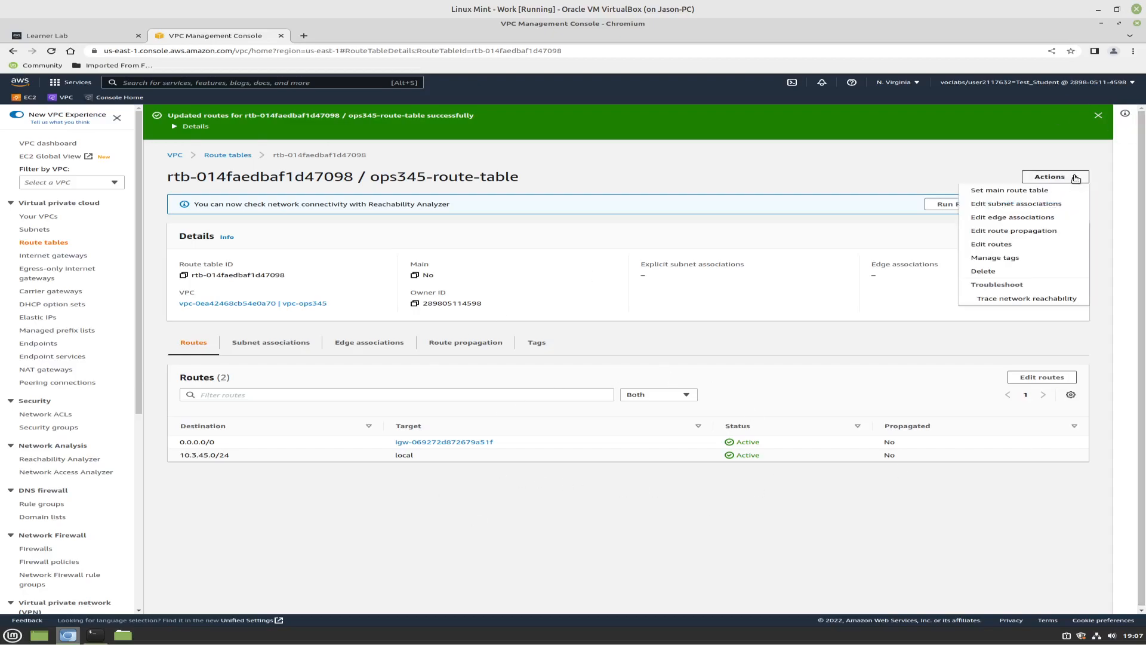
pyautogui.click(1028, 204)
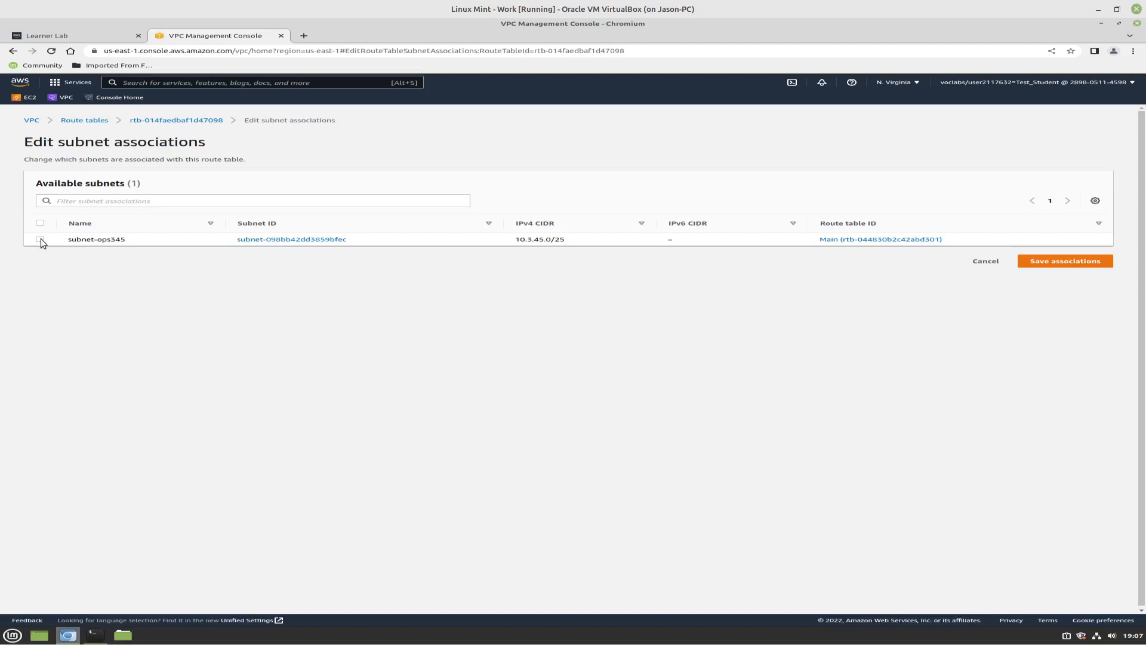
pyautogui.click(40, 238)
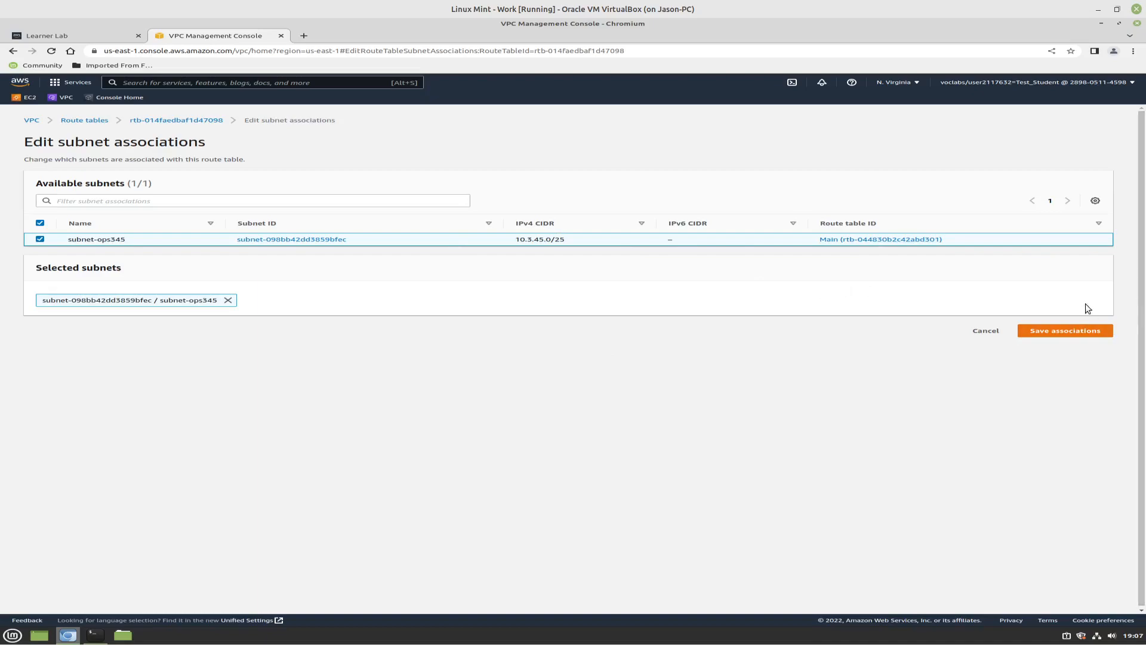
pyautogui.click(1059, 337)
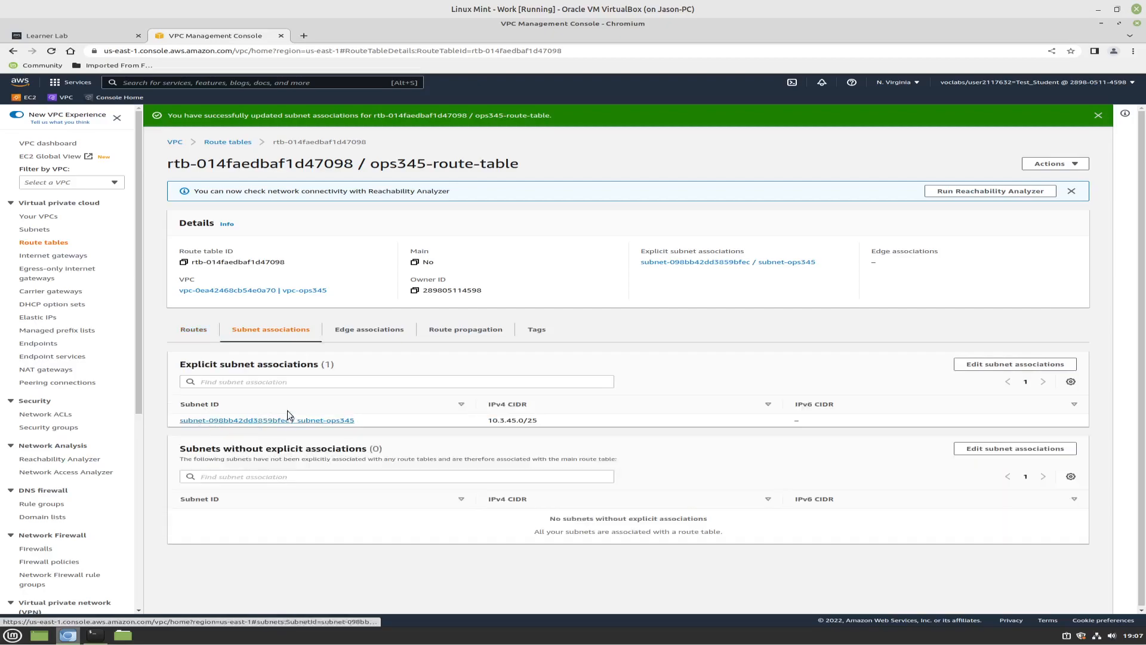
pyautogui.click(192, 335)
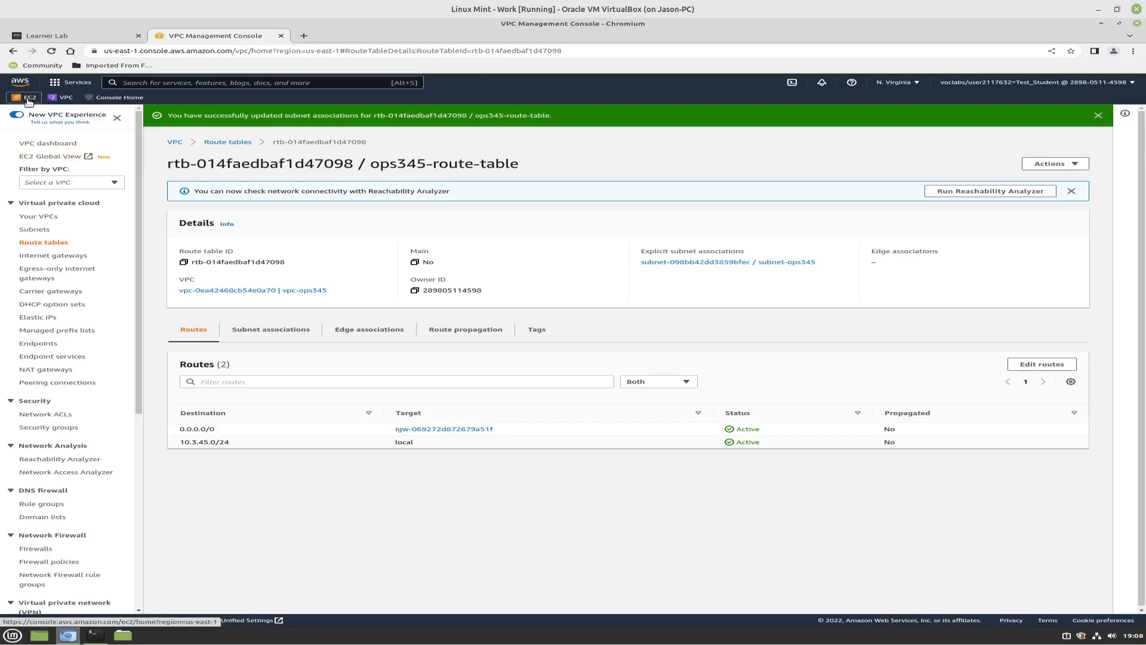
# Browse the AWS service categories to Compute and open the EC2 dashboard
pyautogui.click(69, 83)
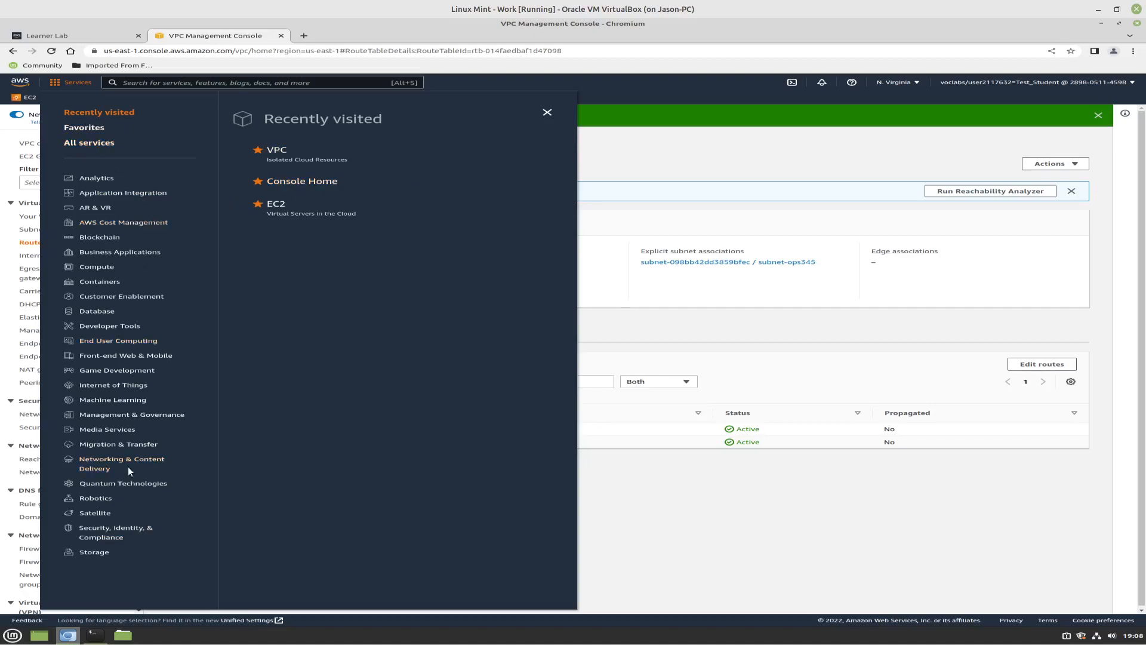
pyautogui.click(116, 532)
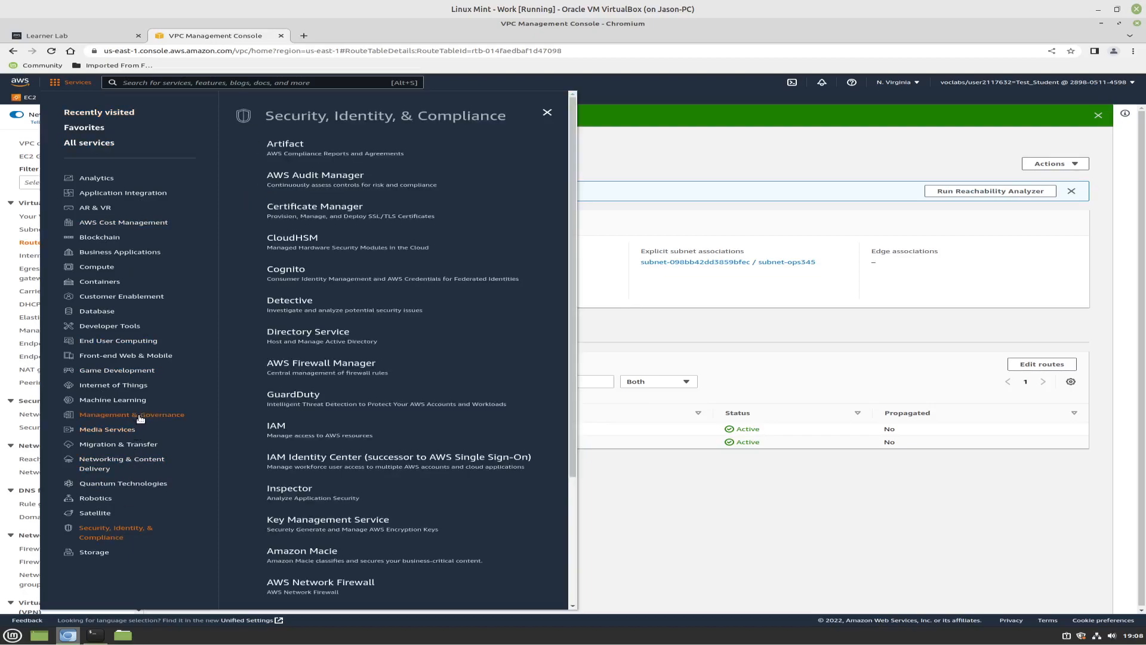
pyautogui.click(141, 418)
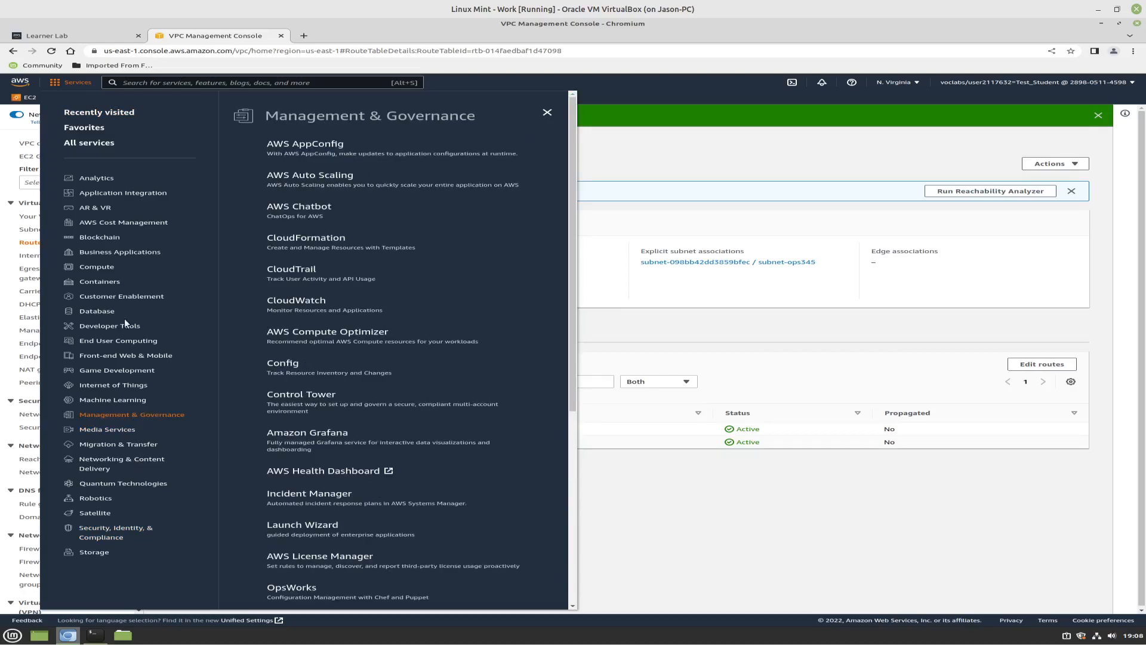
pyautogui.click(99, 272)
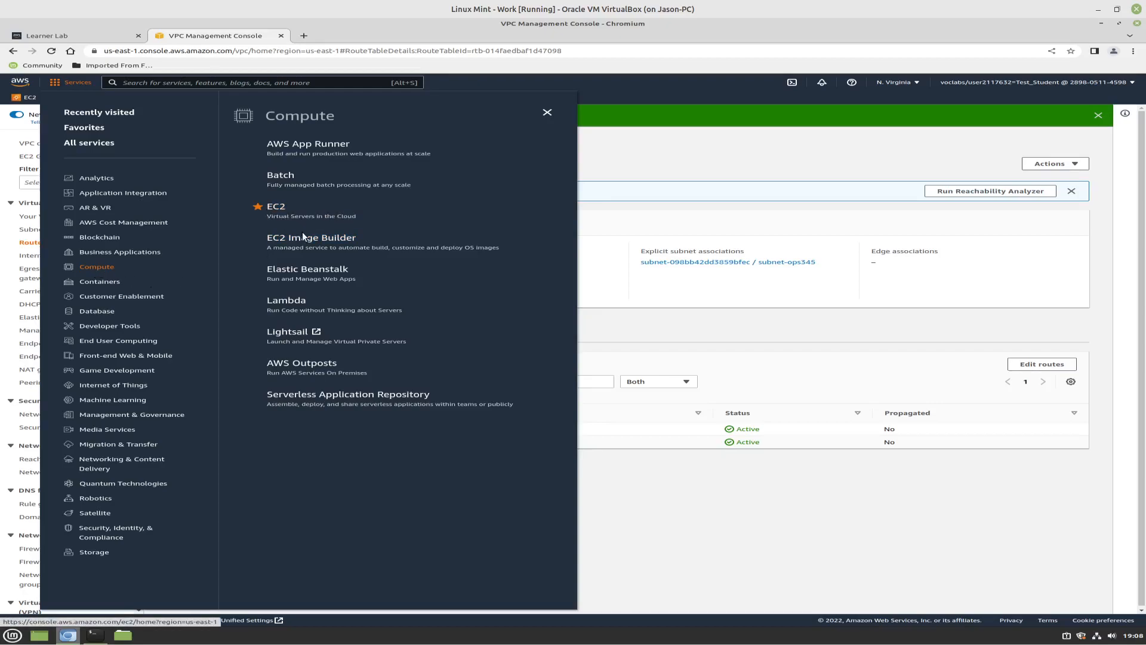
pyautogui.click(396, 261)
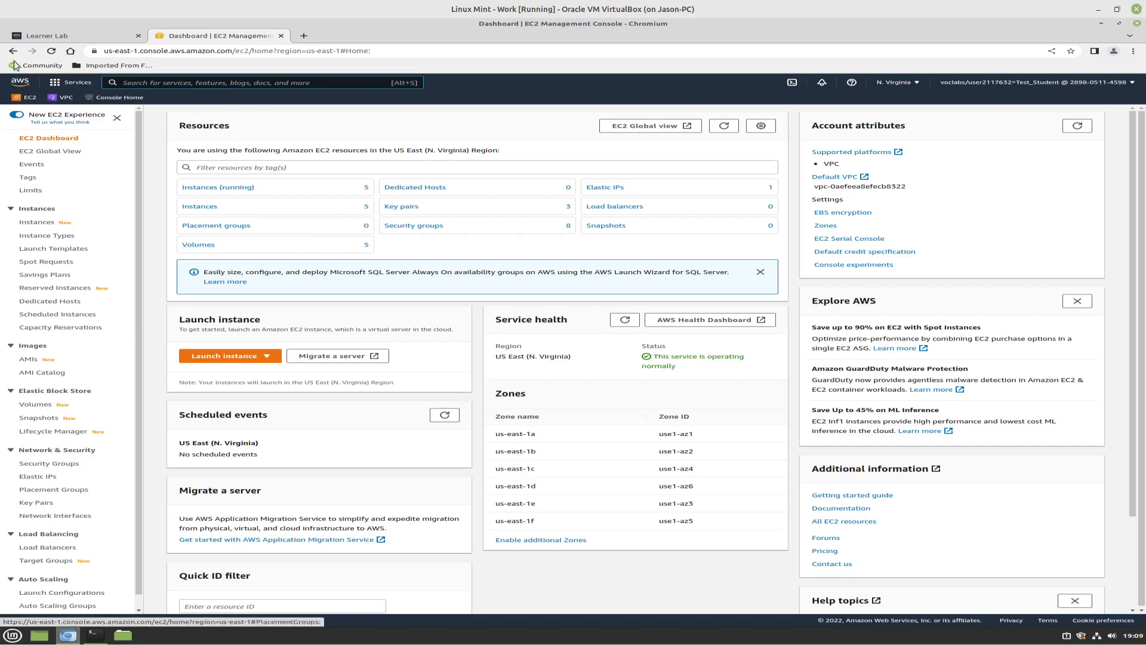
# Start a new EC2 security group named ops345routersg with the description "Security group for router instance"
pyautogui.click(58, 464)
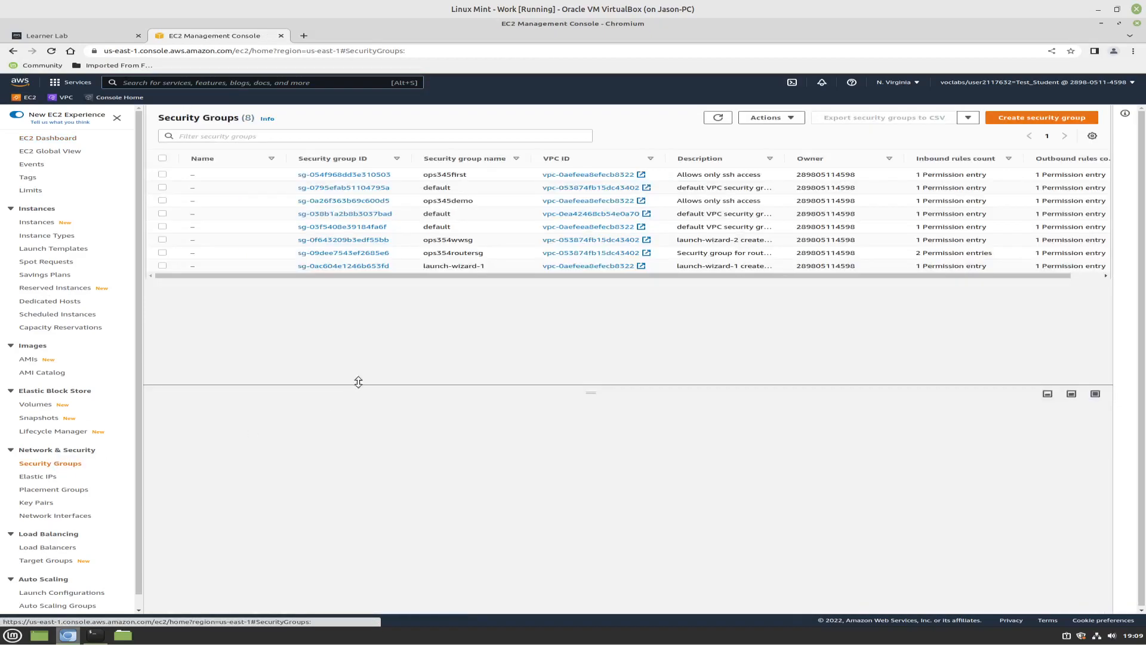
pyautogui.click(1044, 118)
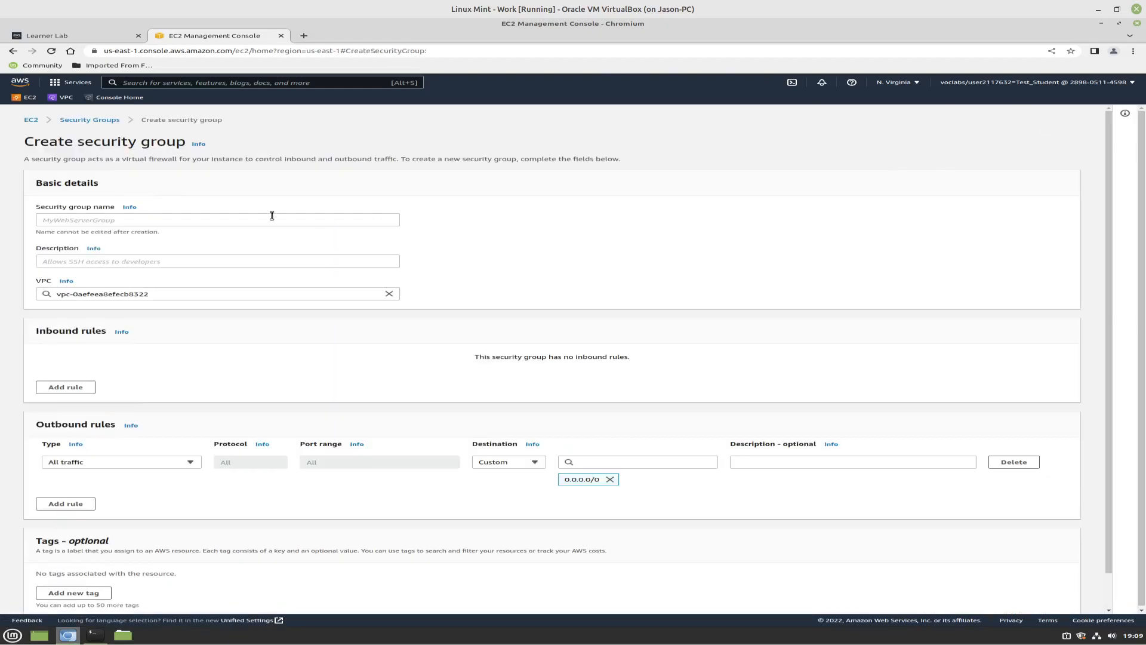
pyautogui.click(112, 219)
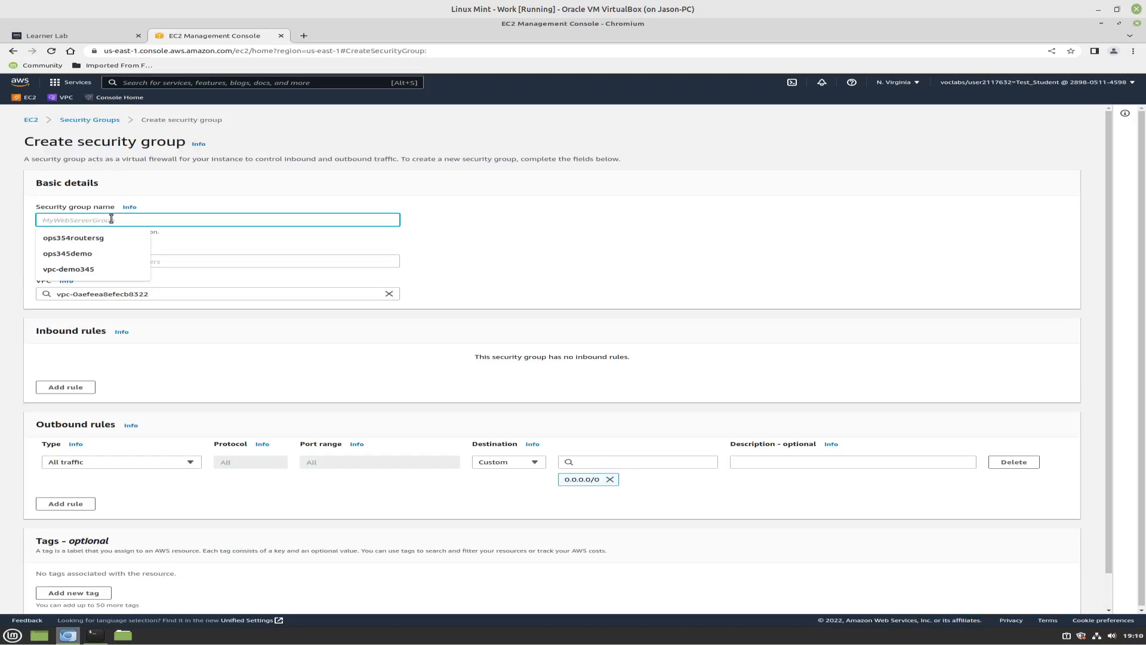
pyautogui.write('ops34')
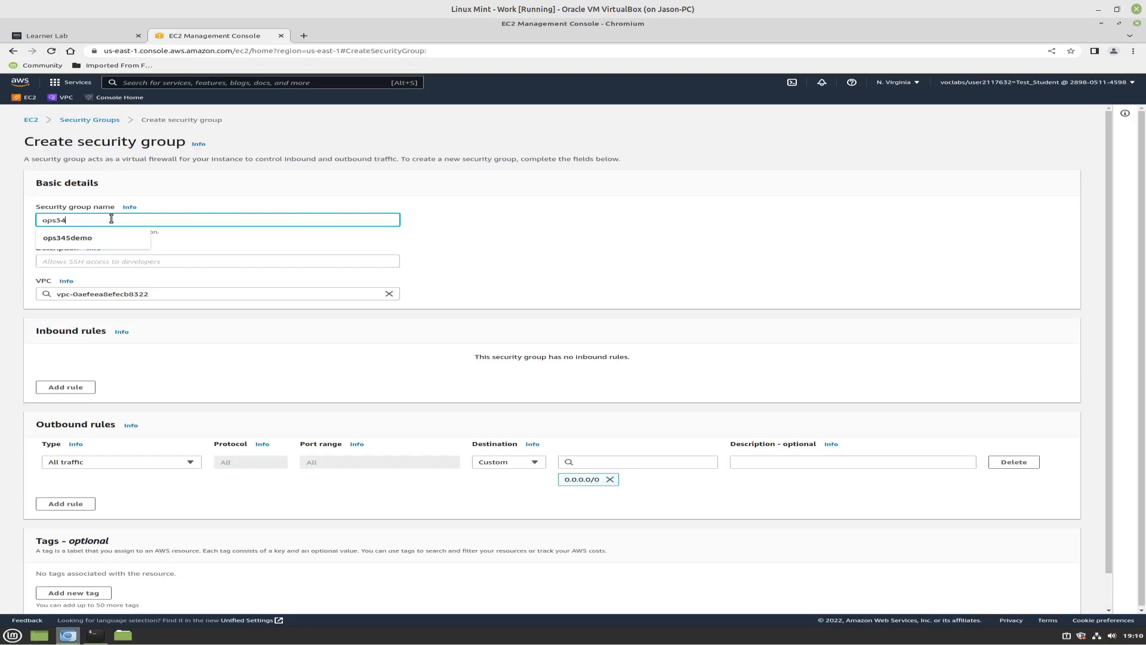
pyautogui.write('5routersg')
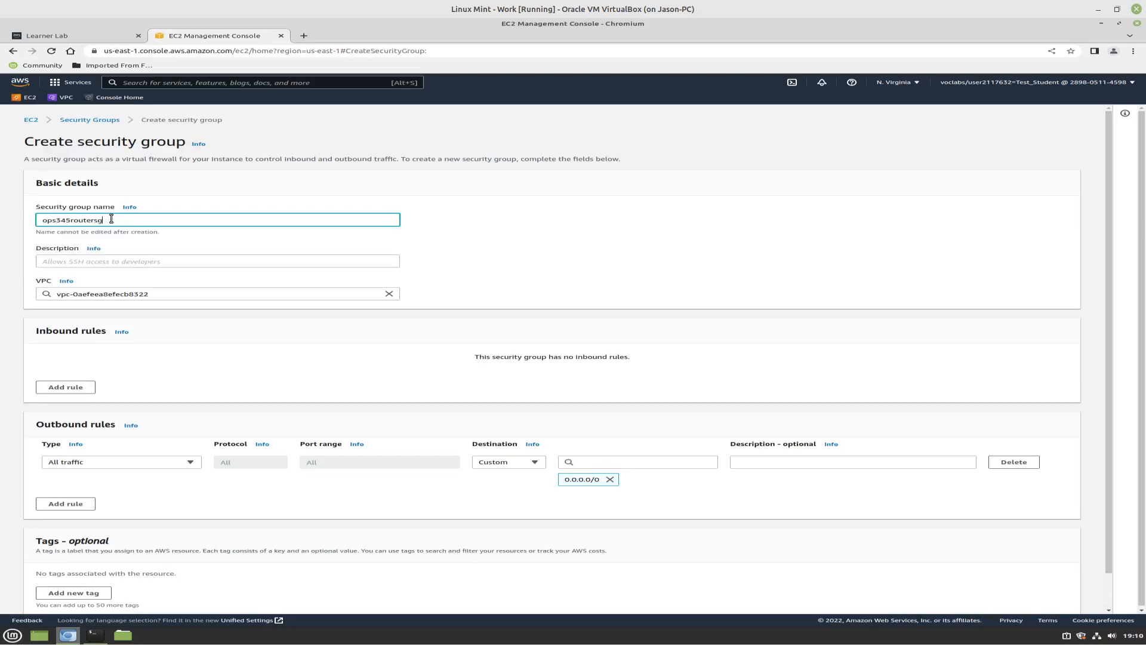
pyautogui.click(118, 261)
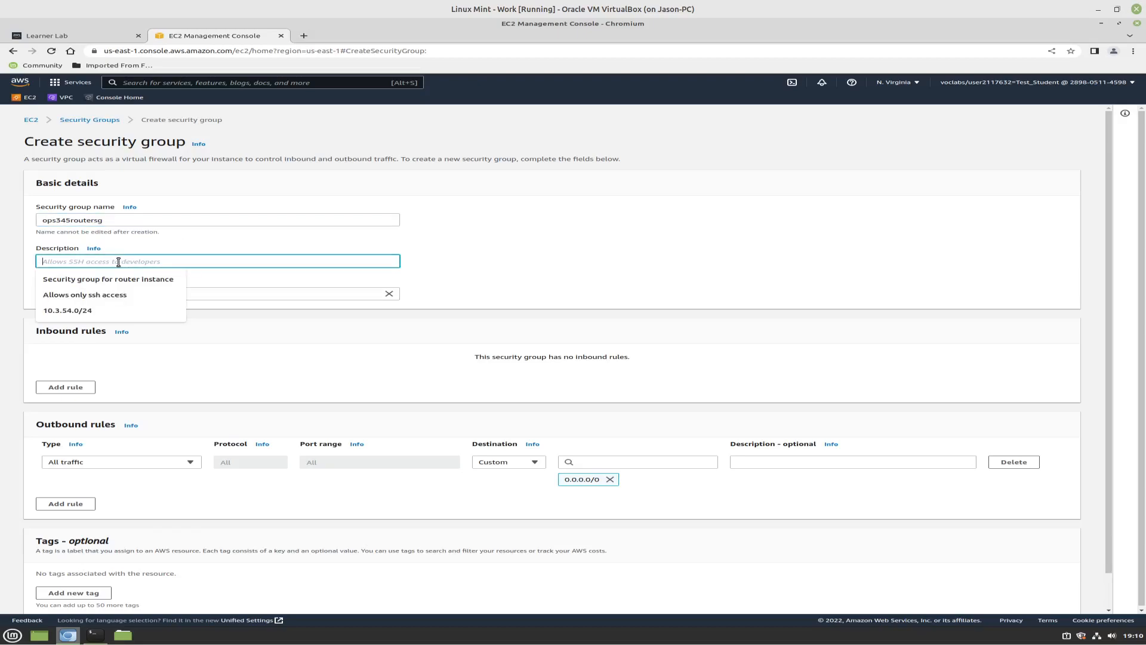
pyautogui.click(132, 278)
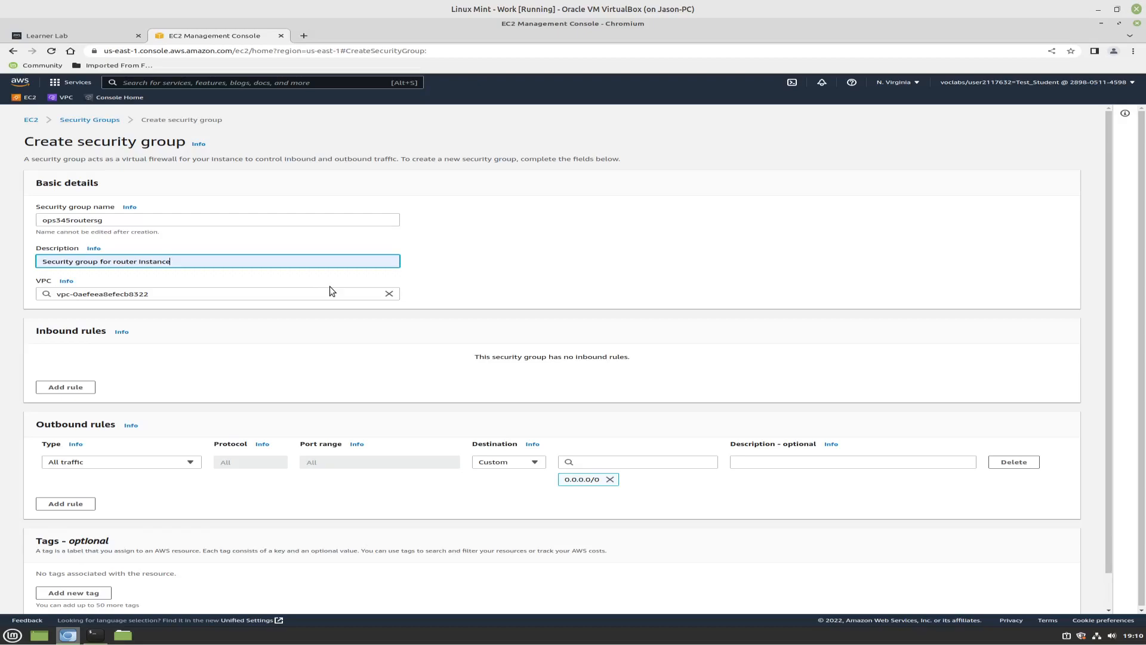
pyautogui.click(173, 295)
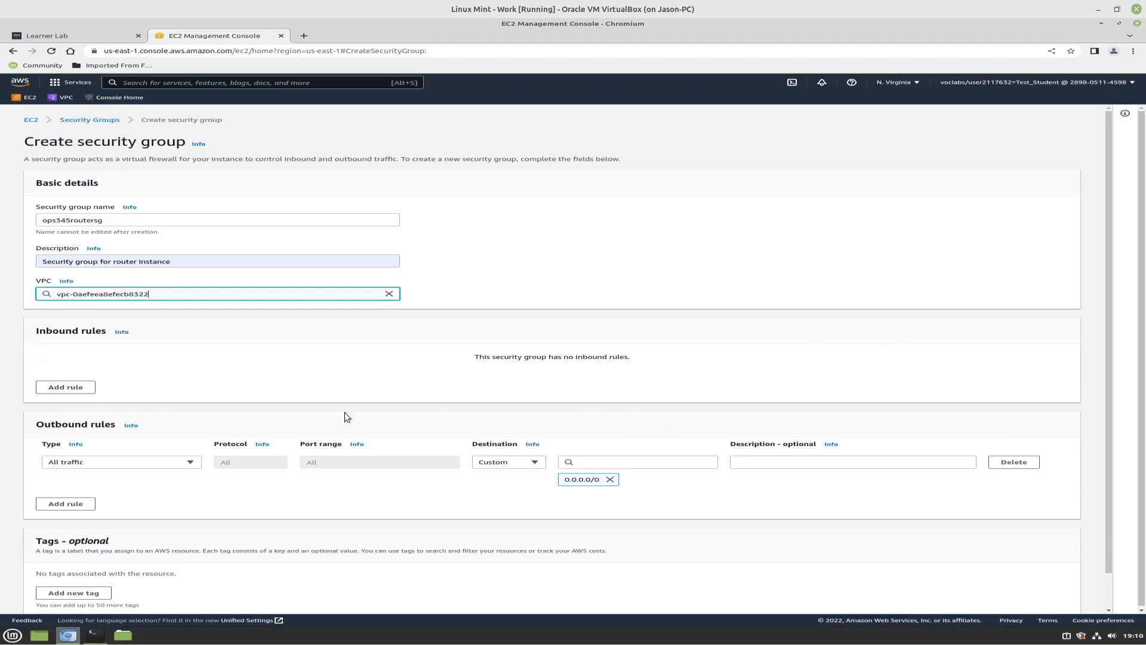
# Add an inbound SSH rule from 0.0.0.0/0 described as "Permit inbound SSH traffic" and create the security group
pyautogui.click(67, 389)
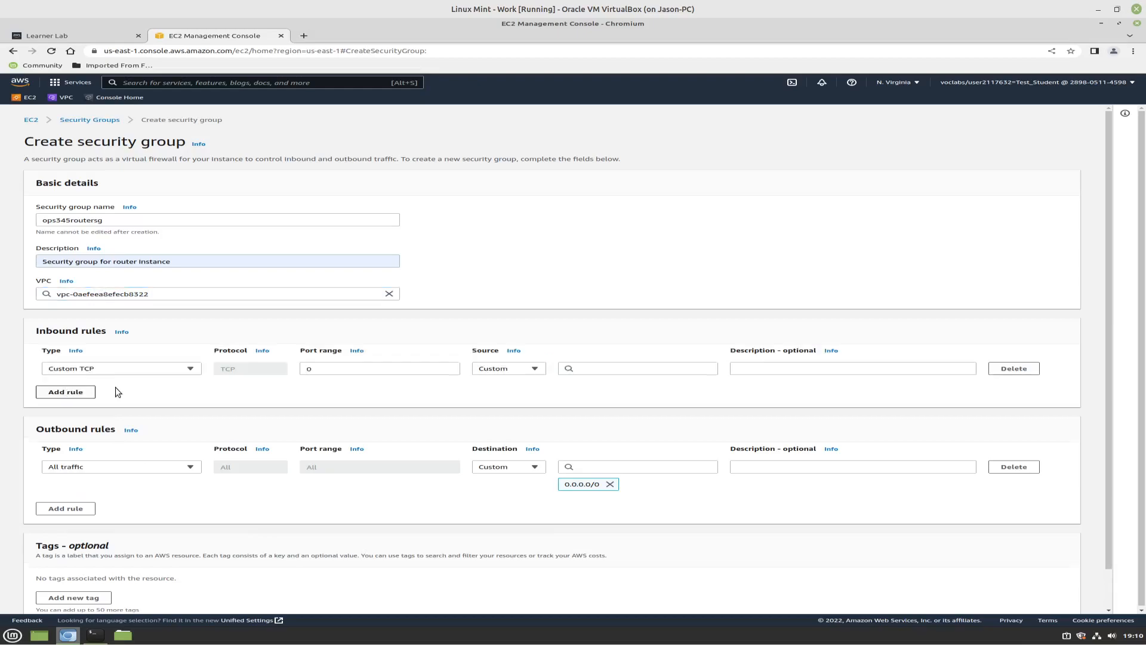
pyautogui.click(155, 367)
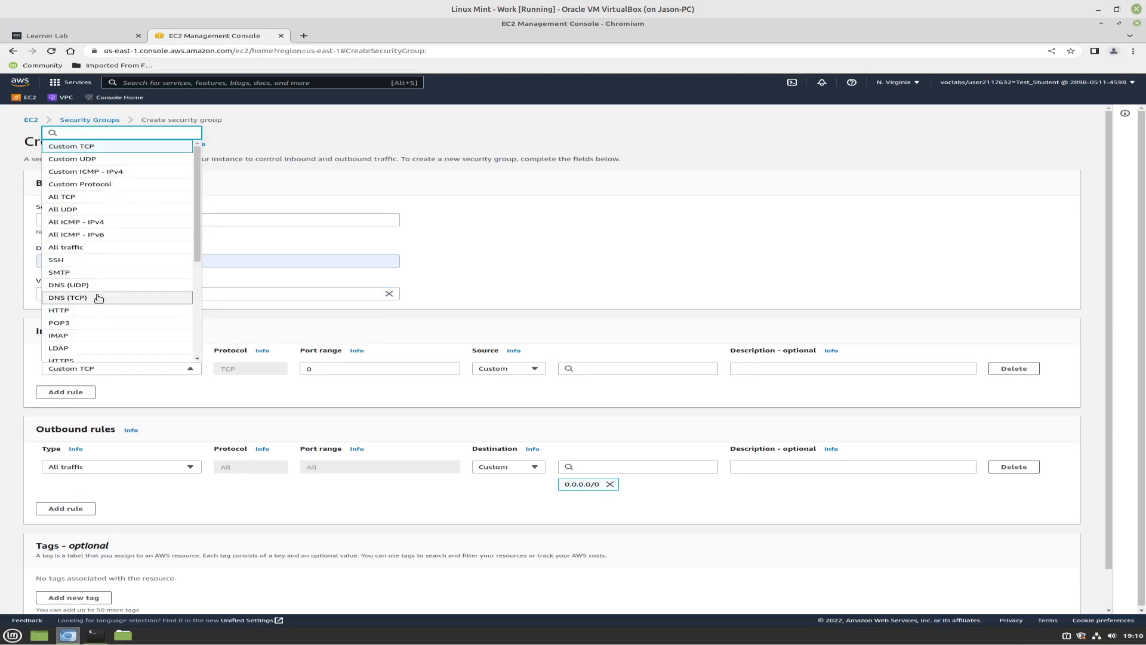
pyautogui.click(91, 261)
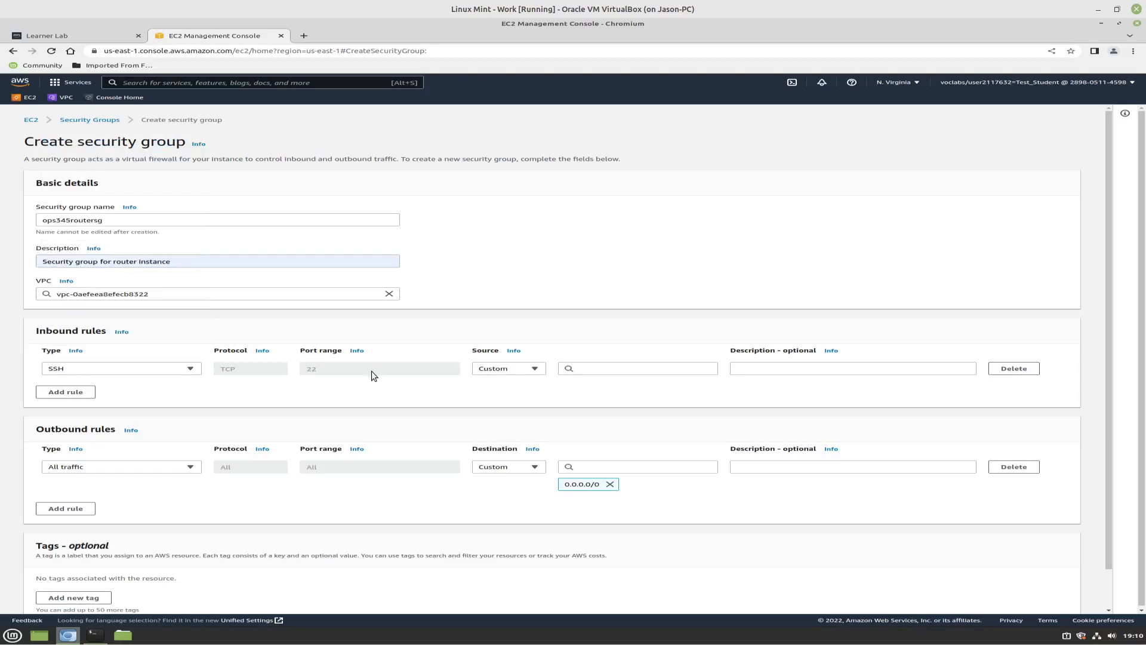
pyautogui.click(602, 370)
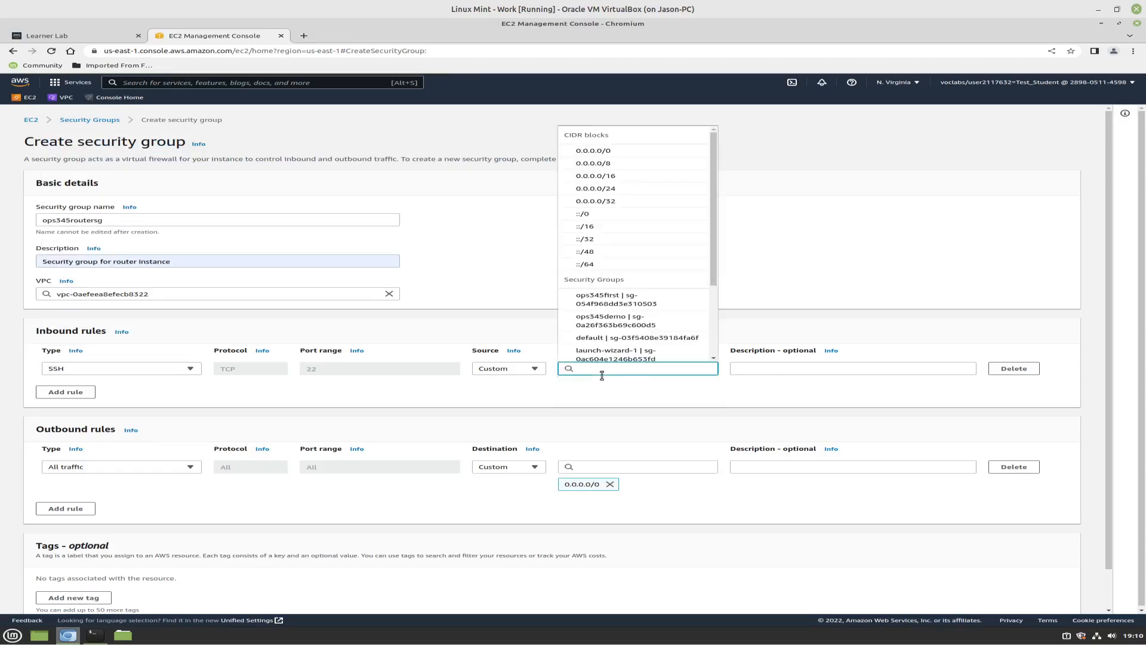
pyautogui.click(611, 152)
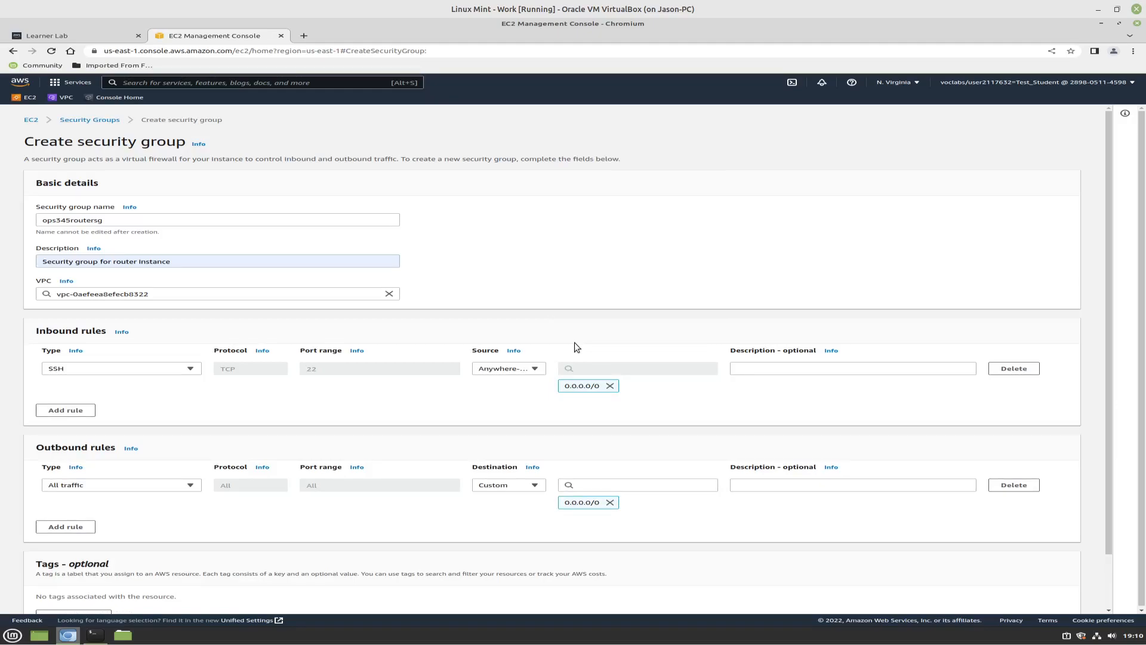
pyautogui.click(763, 371)
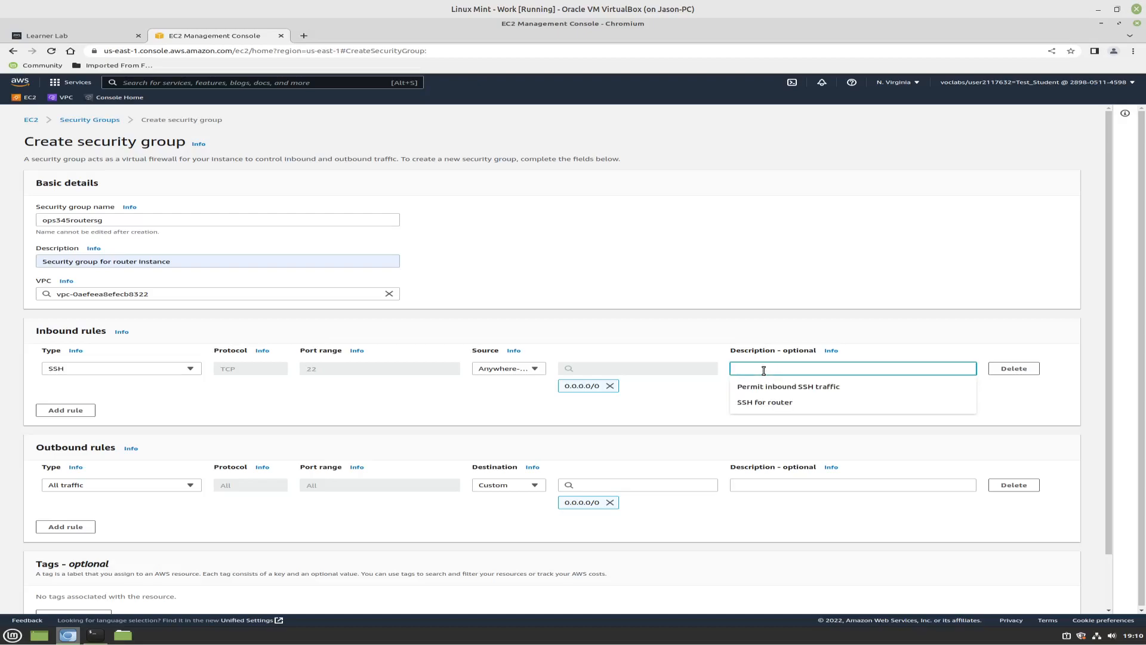
pyautogui.click(771, 391)
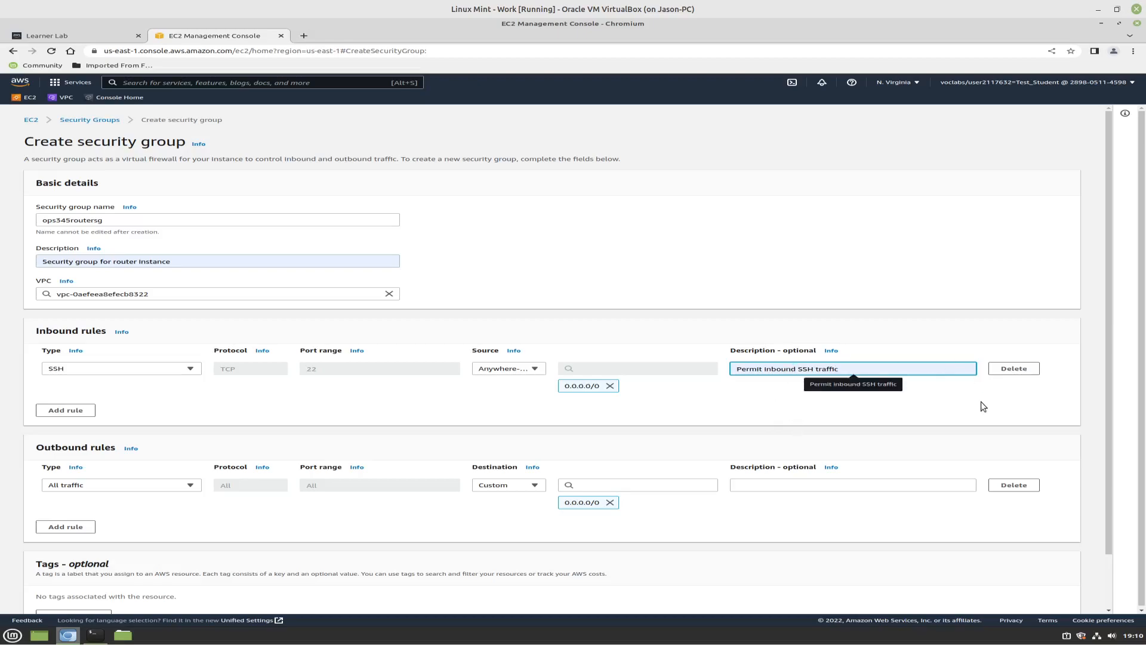
pyautogui.click(103, 396)
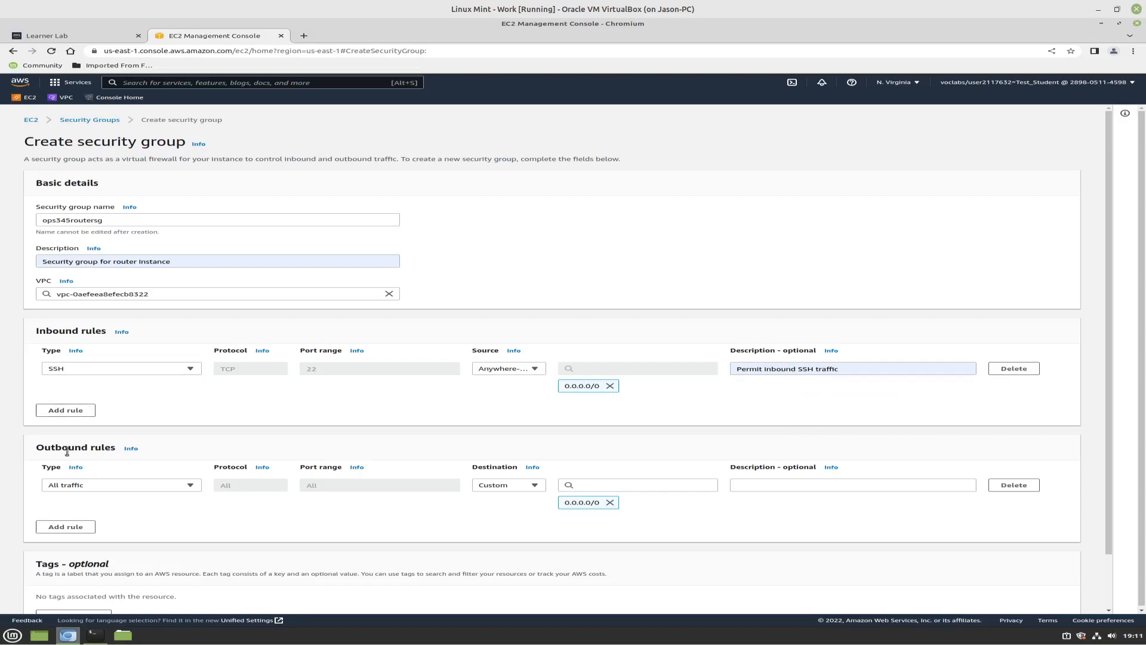
pyautogui.scroll(-2, 713, 530)
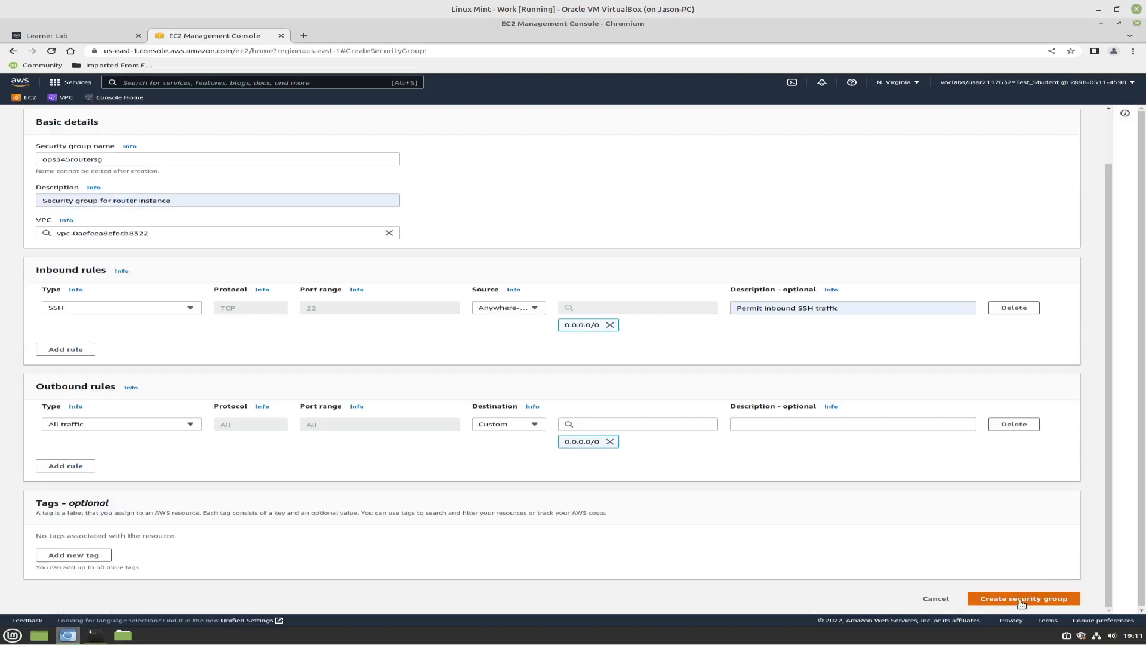
pyautogui.click(978, 603)
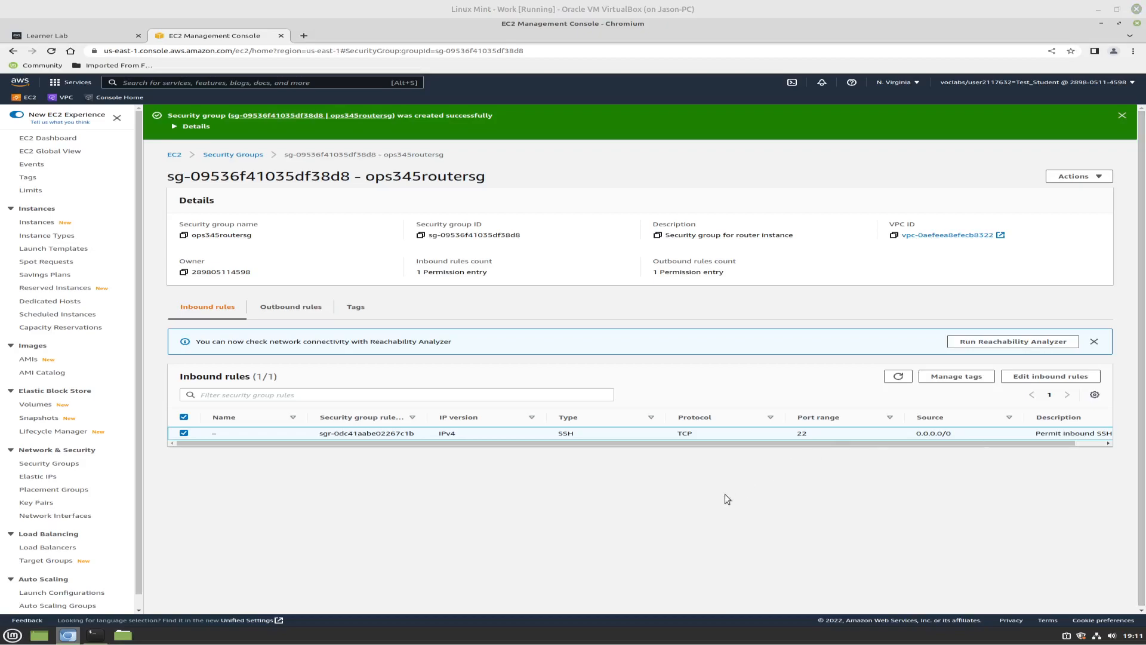
# Open the EC2 instances list and stop the ops435-first, ops345-first and ops435-demo instances
pyautogui.click(33, 222)
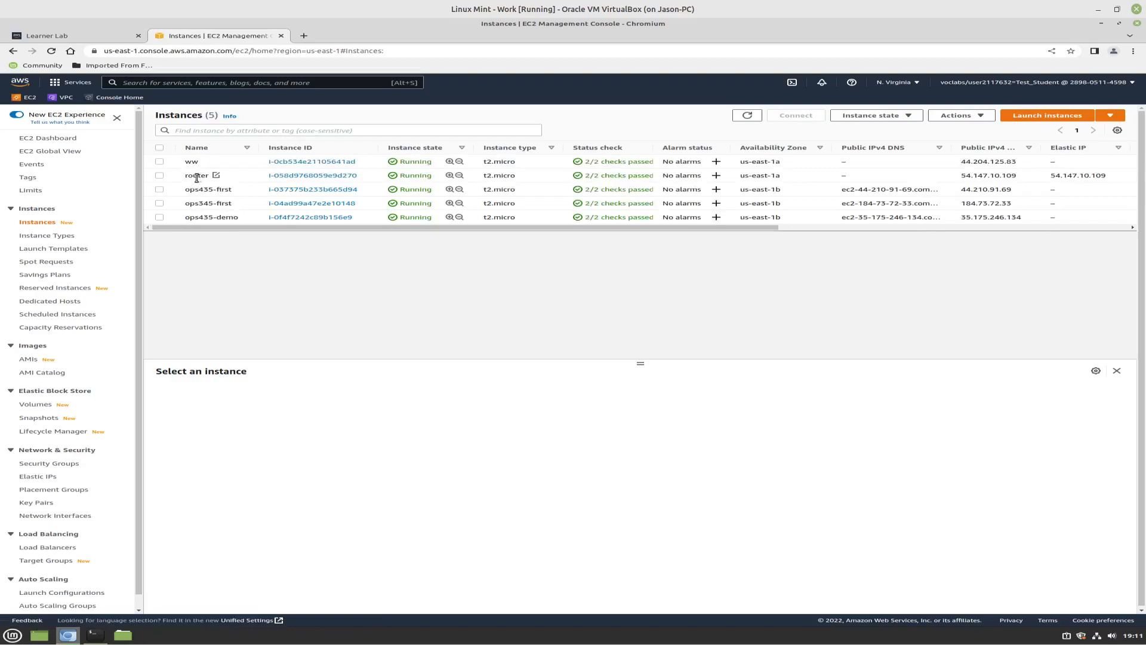
pyautogui.click(157, 178)
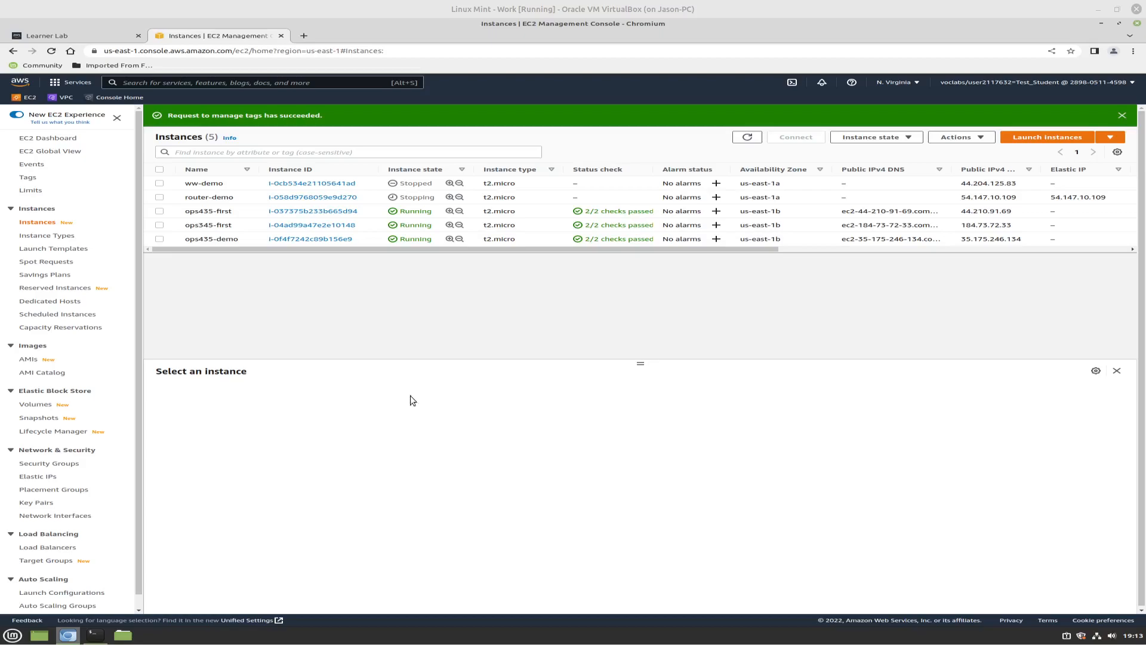
pyautogui.click(158, 213)
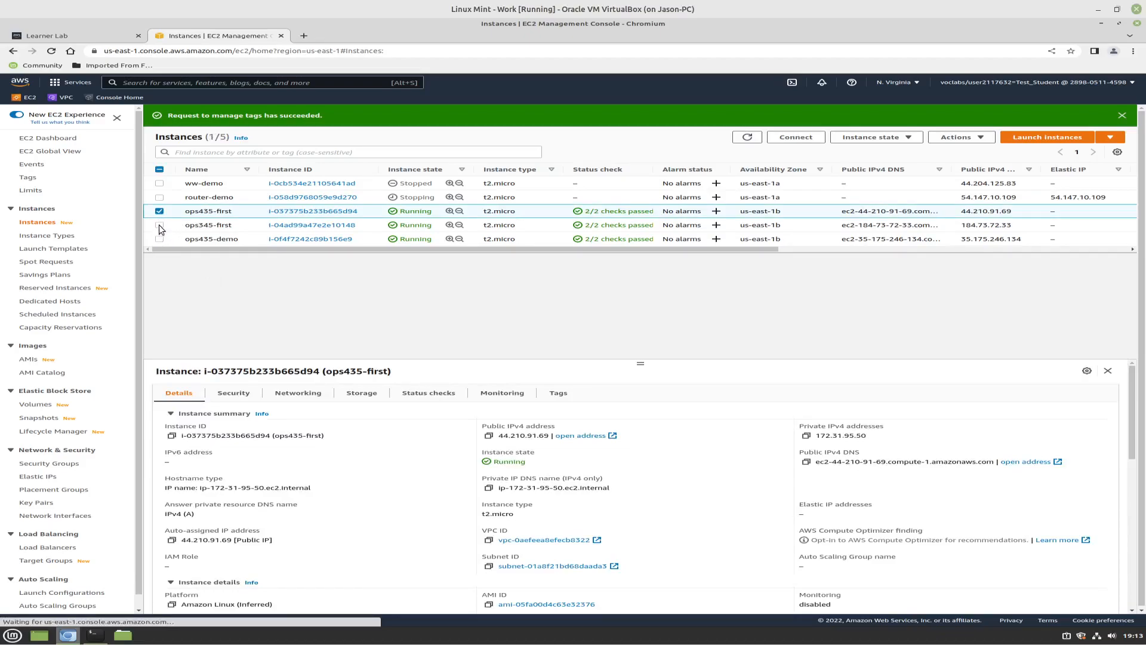
pyautogui.click(159, 225)
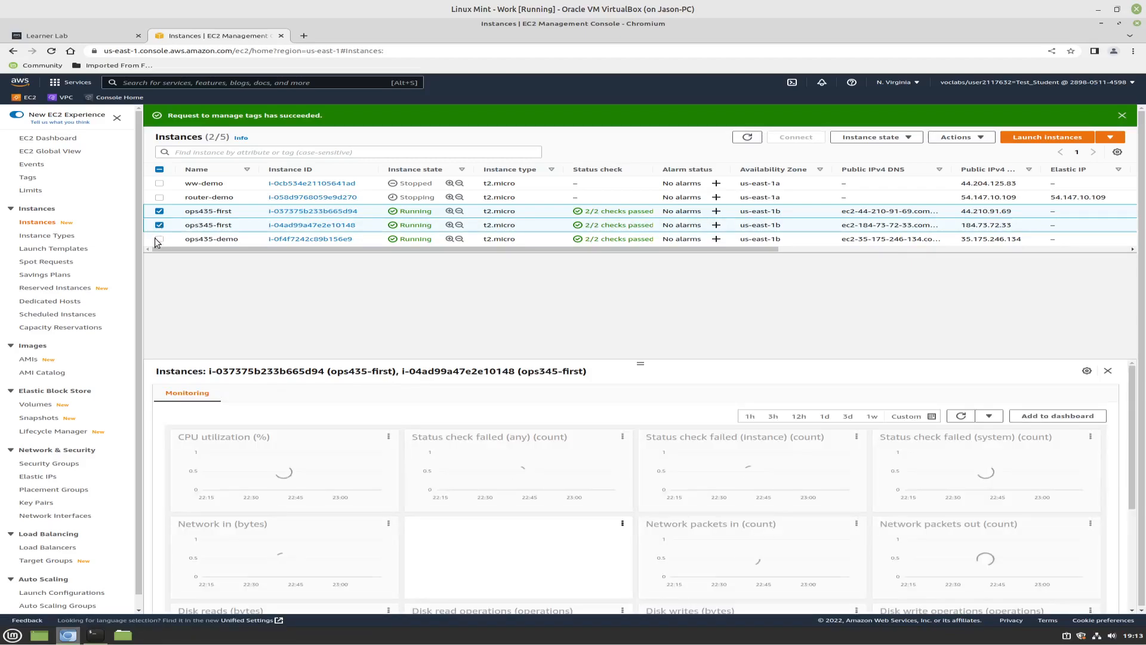
pyautogui.click(158, 240)
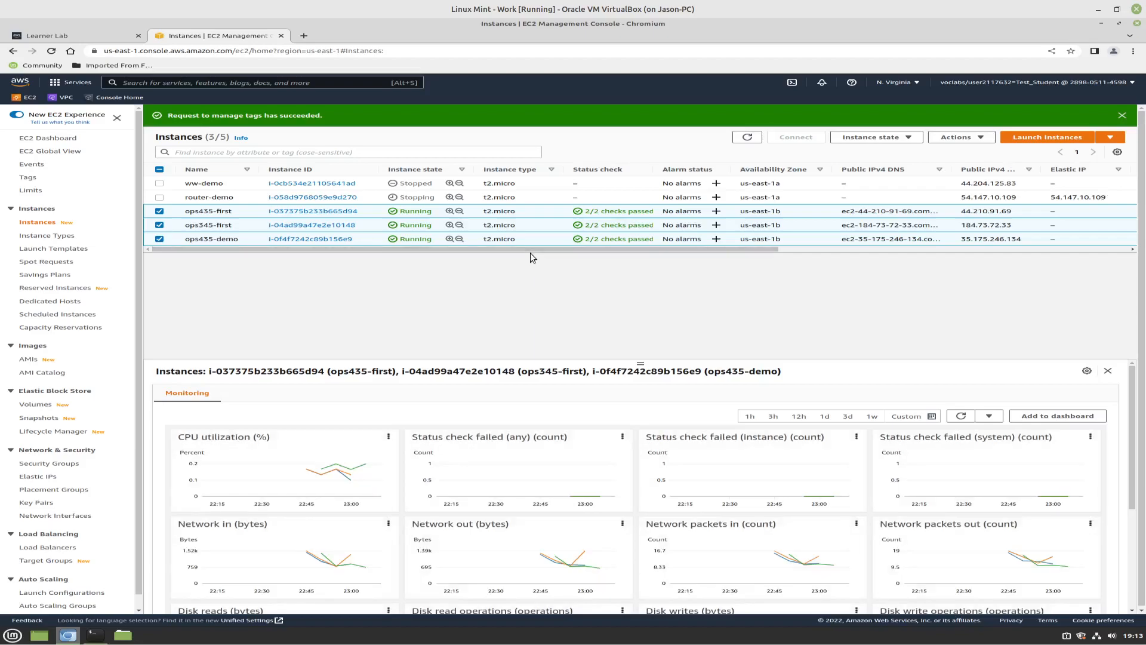
pyautogui.click(905, 142)
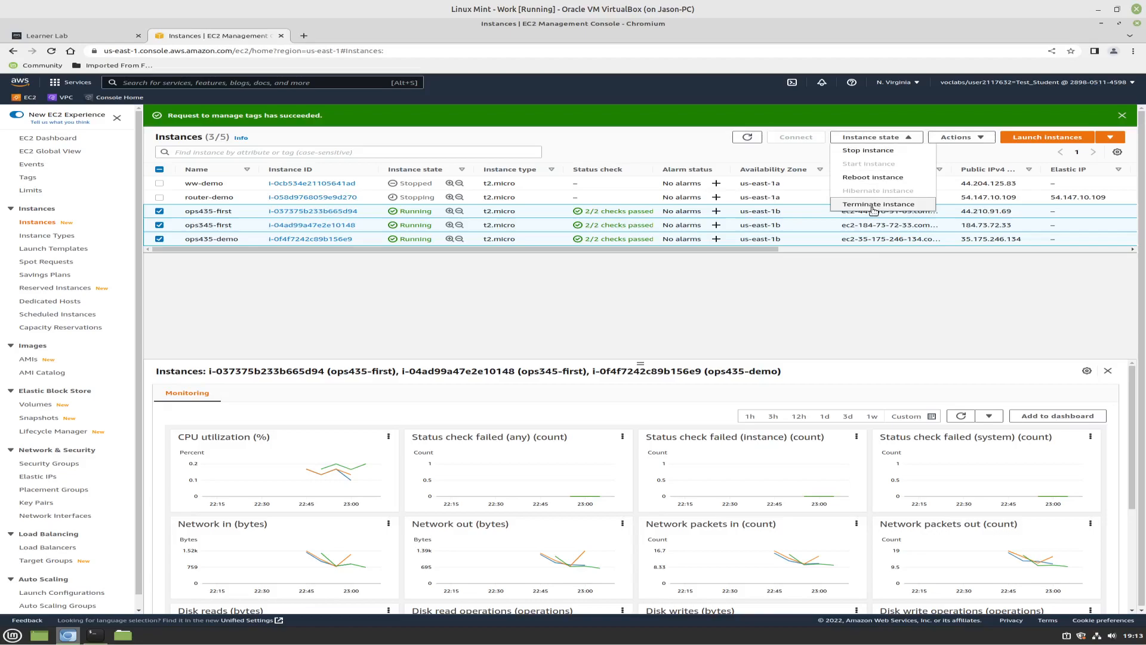
pyautogui.click(869, 150)
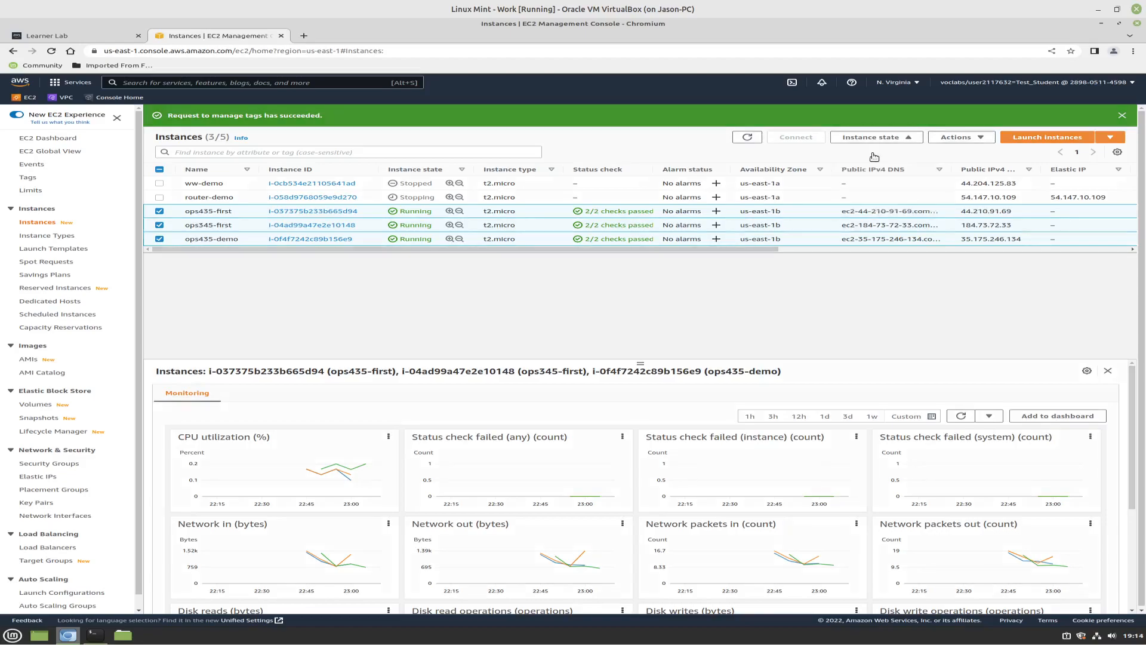
pyautogui.click(785, 413)
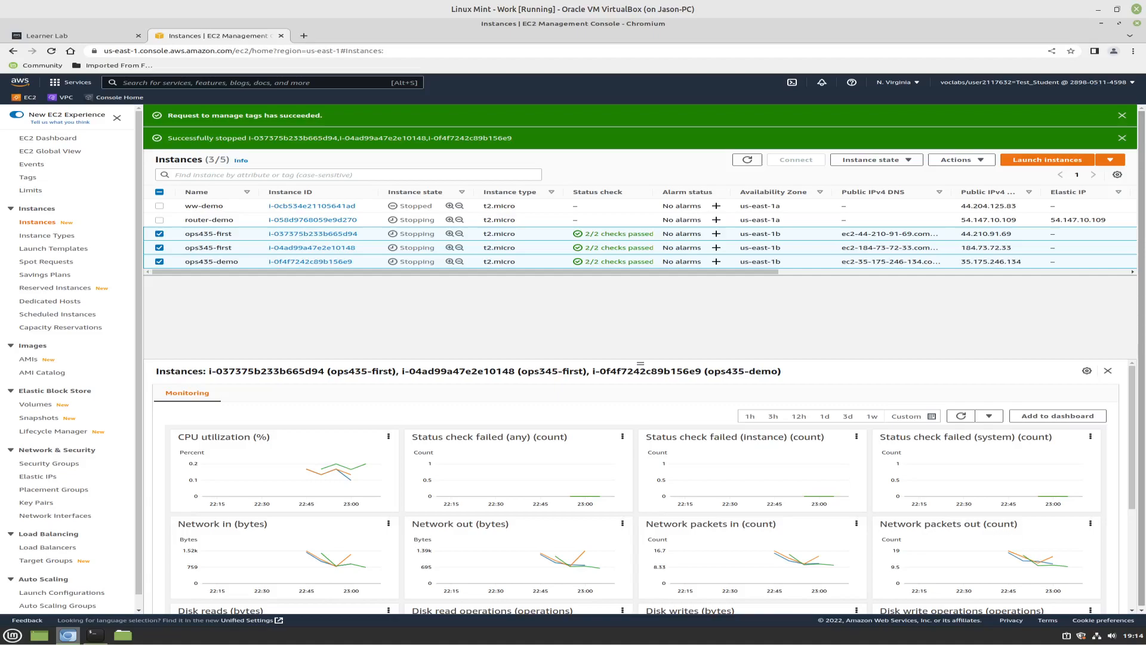
# Start launching a new EC2 instance and name it router
pyautogui.click(1087, 160)
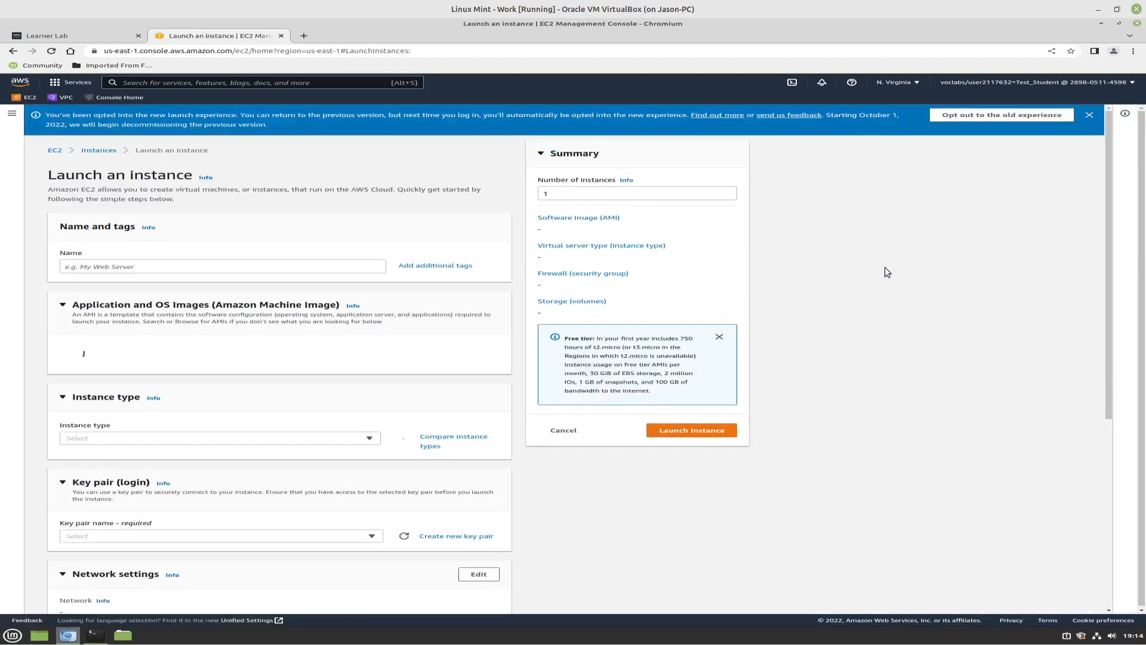
pyautogui.click(179, 265)
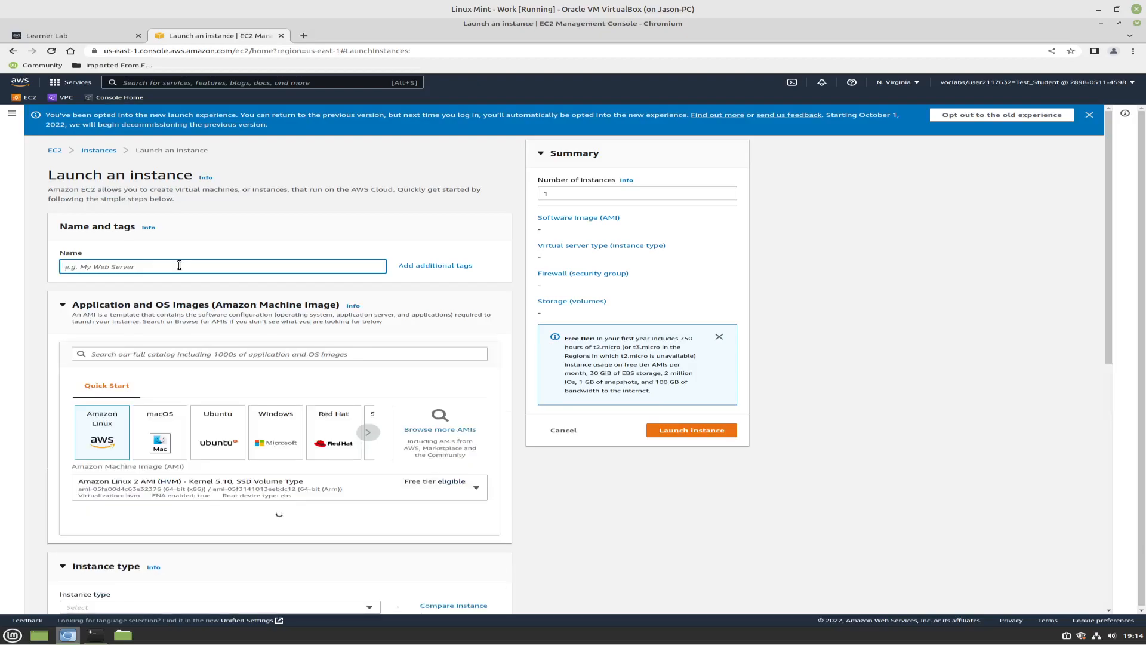
pyautogui.write('router')
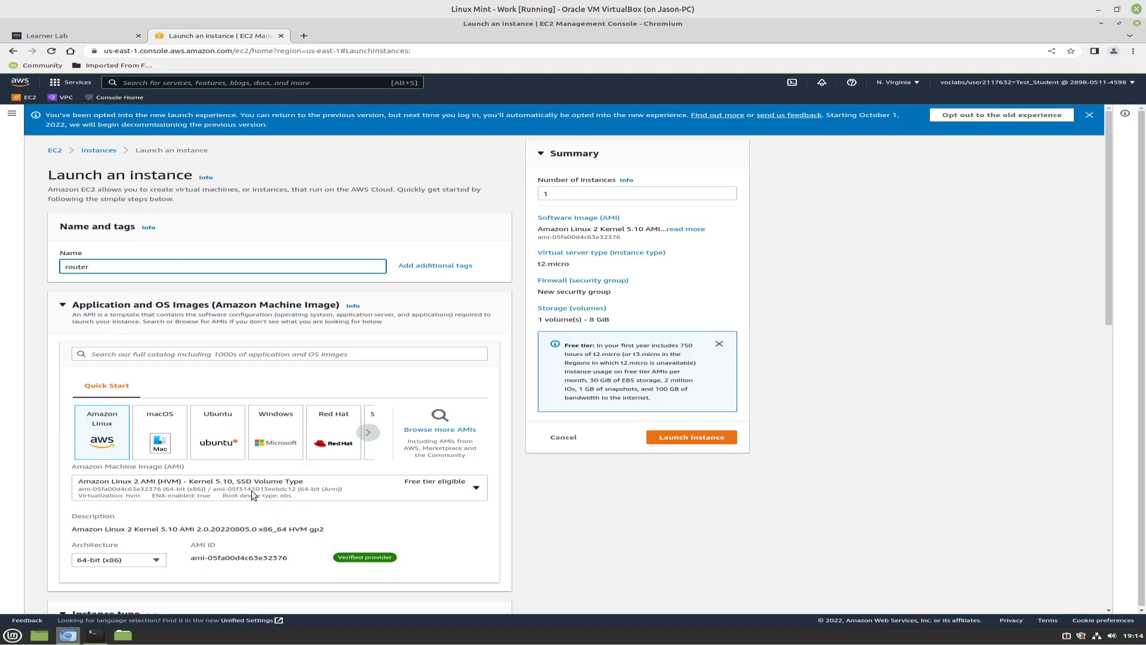
# Look through the Amazon Linux machine images available for the router instance, leaving the choice as it is
pyautogui.click(476, 489)
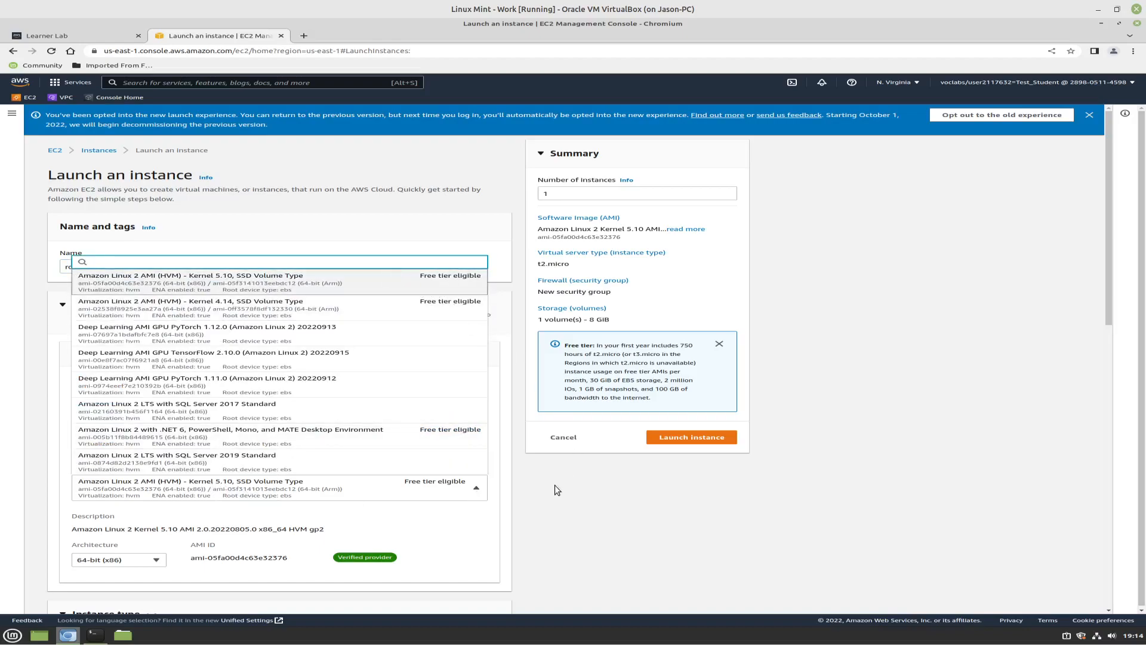
pyautogui.scroll(-1, 381, 464)
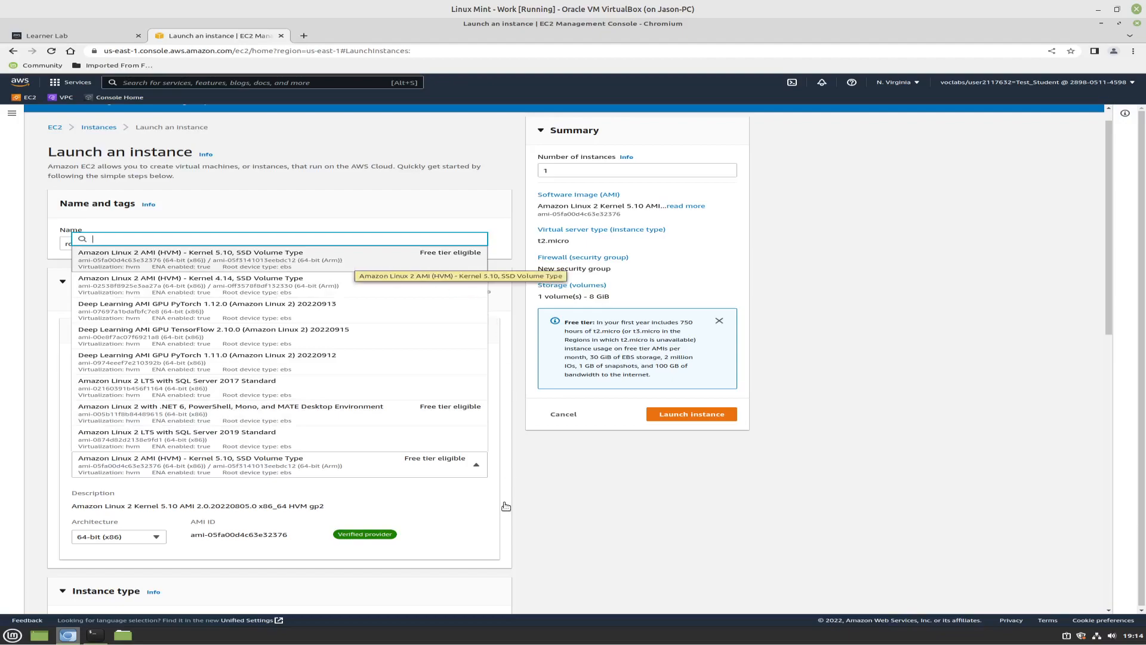
pyautogui.click(507, 525)
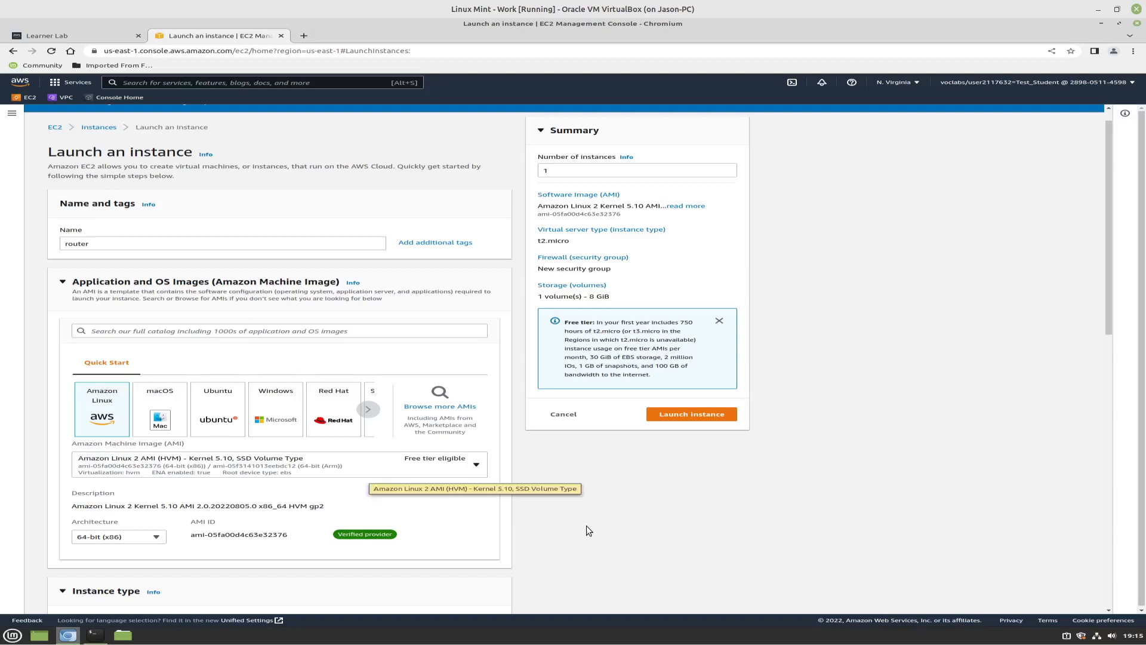
# Choose ops345-first-key as the login key pair for the router instance
pyautogui.scroll(-1, 595, 536)
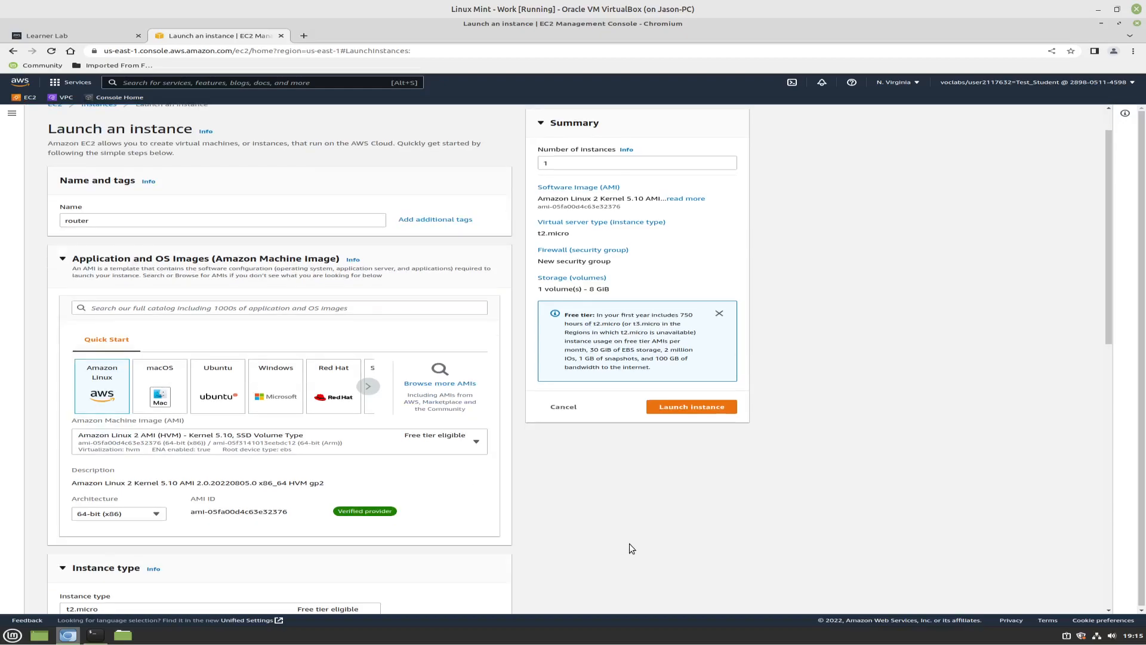
pyautogui.scroll(-3, 632, 548)
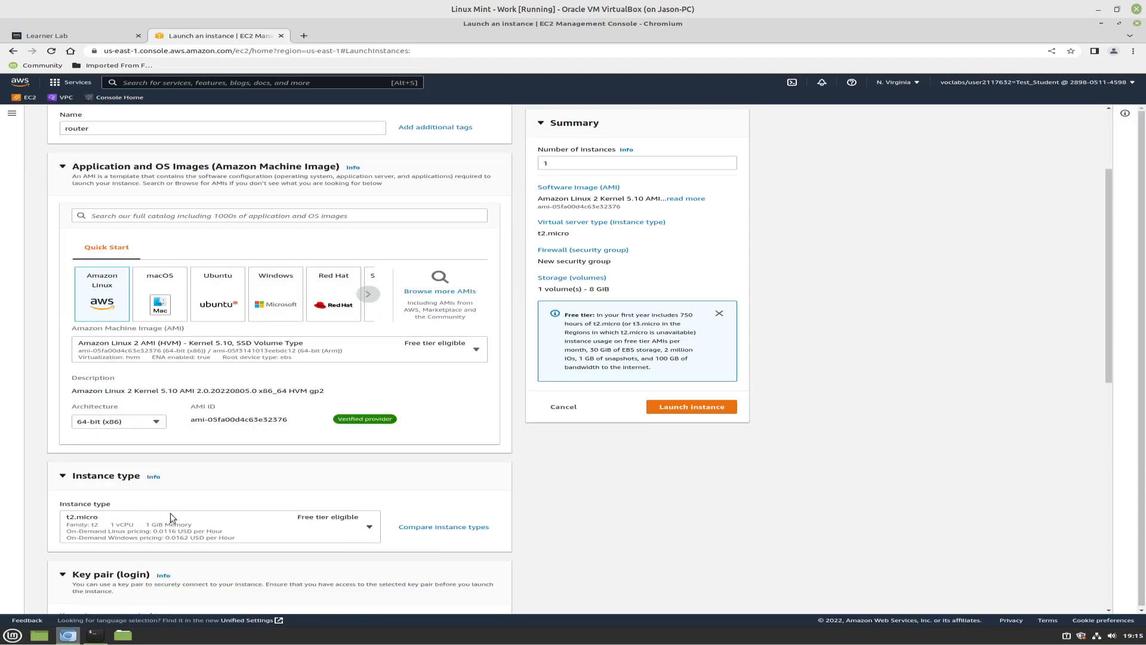
pyautogui.scroll(-2, 623, 500)
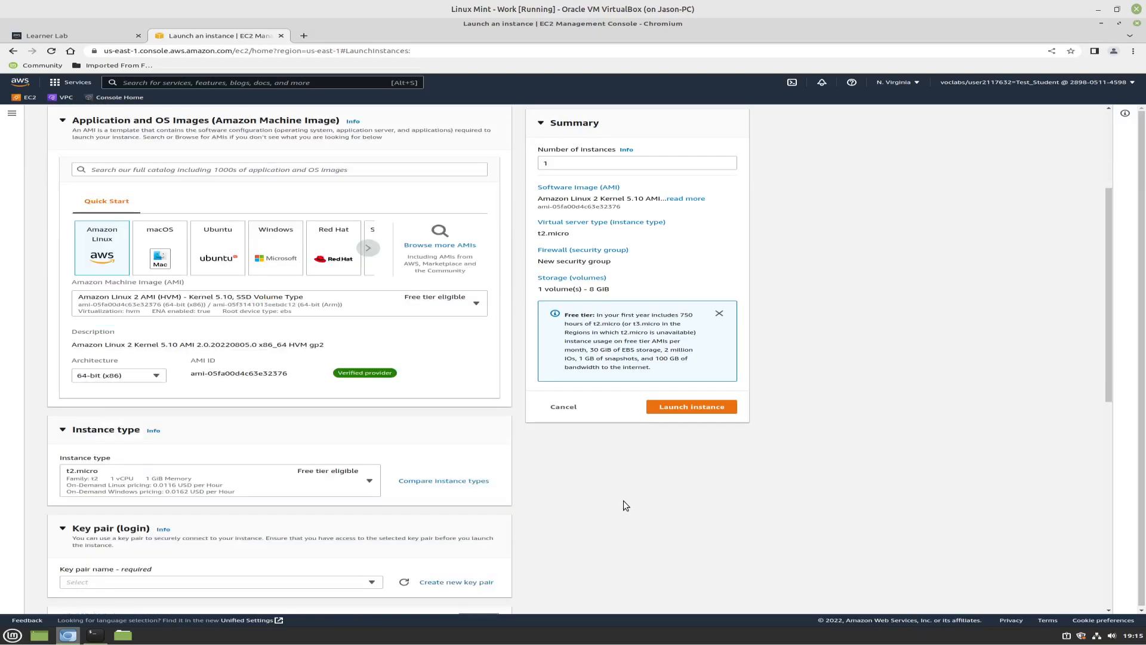
pyautogui.scroll(-2, 263, 534)
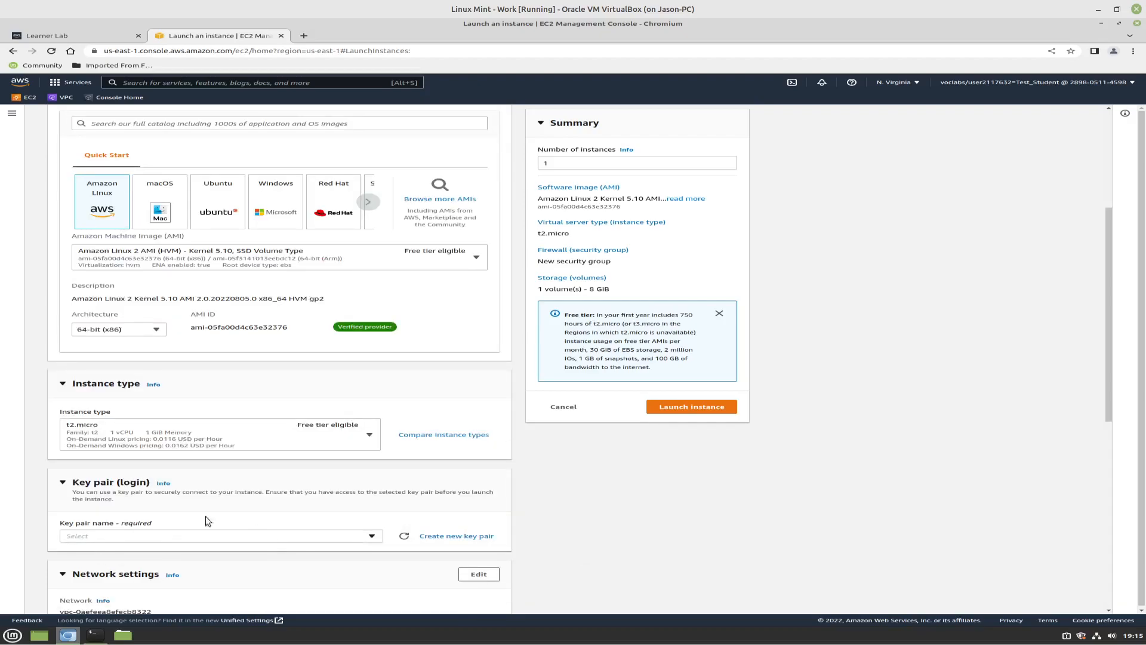
pyautogui.click(371, 535)
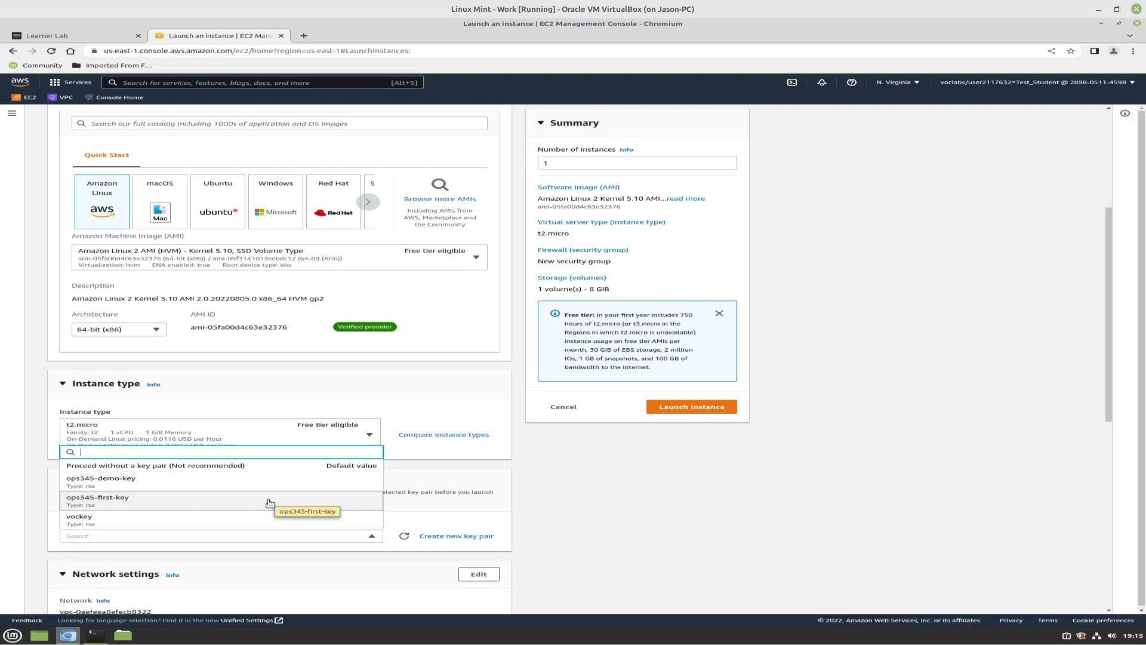
pyautogui.click(112, 506)
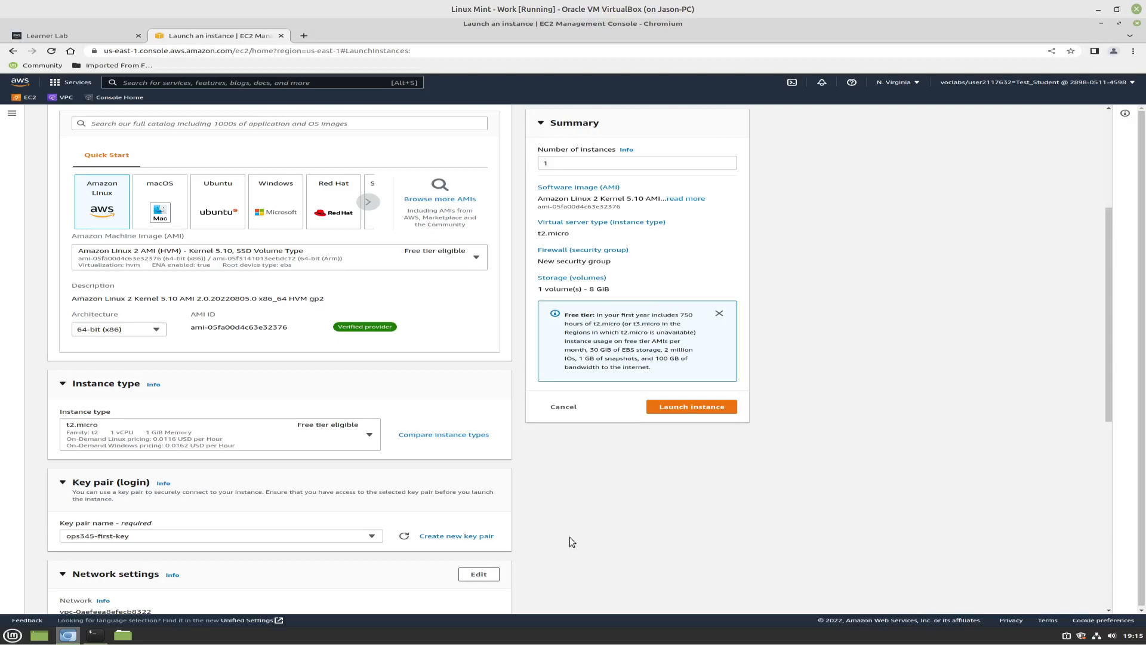
pyautogui.scroll(-3, 569, 536)
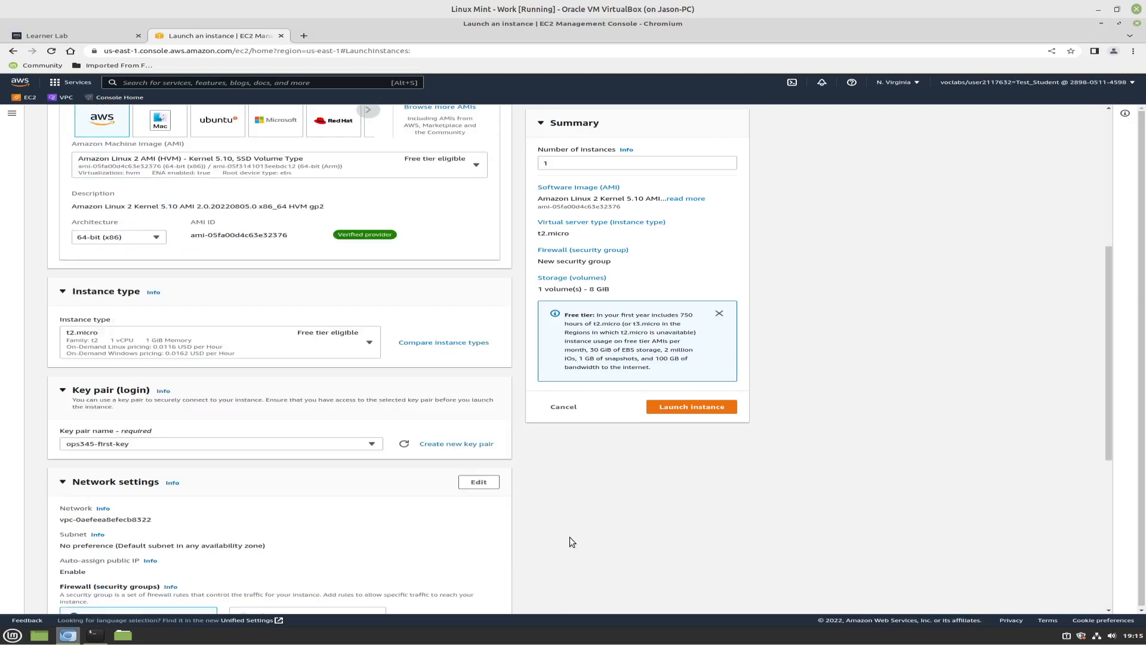
pyautogui.scroll(-2, 570, 536)
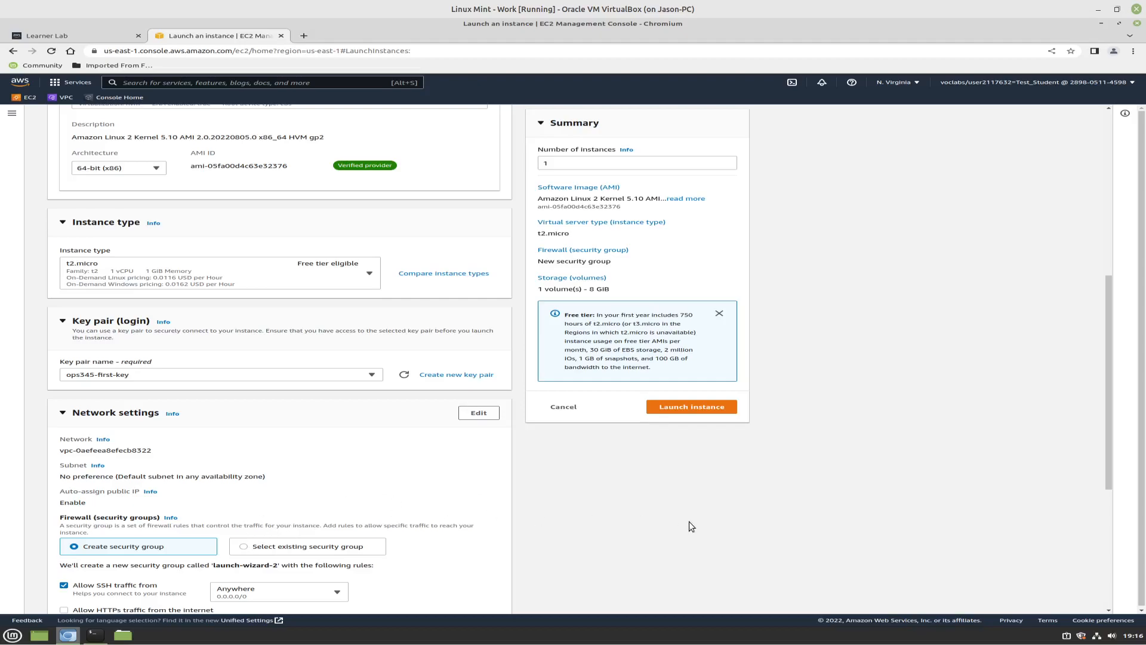
# Assign the existing security group ops345routersg to the router instance
pyautogui.scroll(-1, 689, 522)
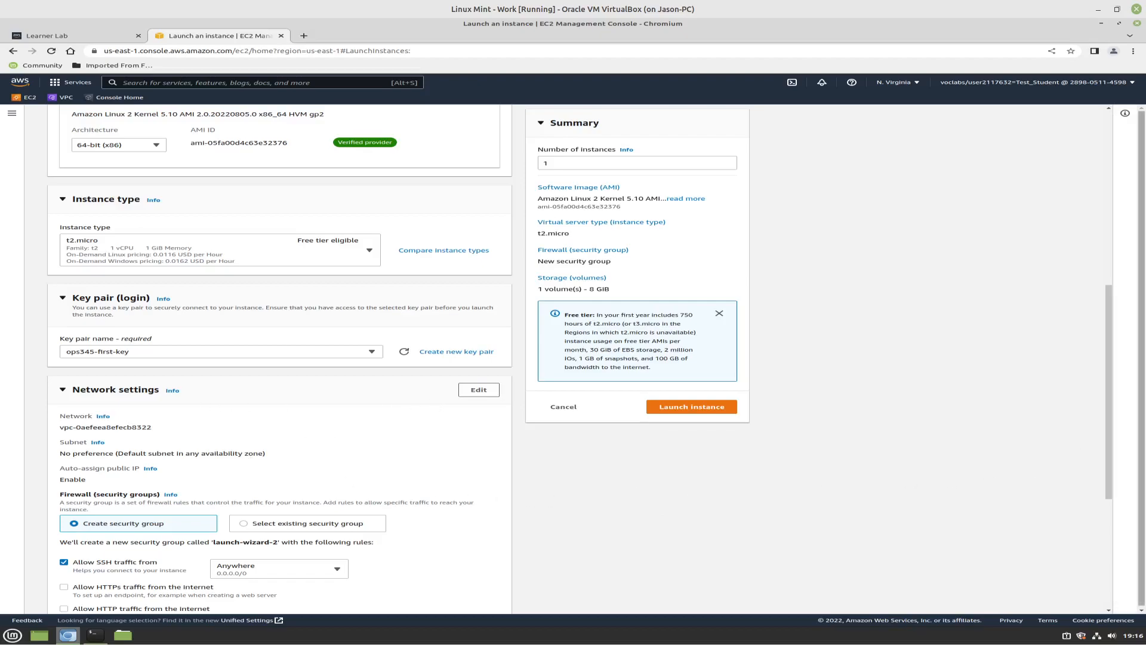
pyautogui.click(245, 523)
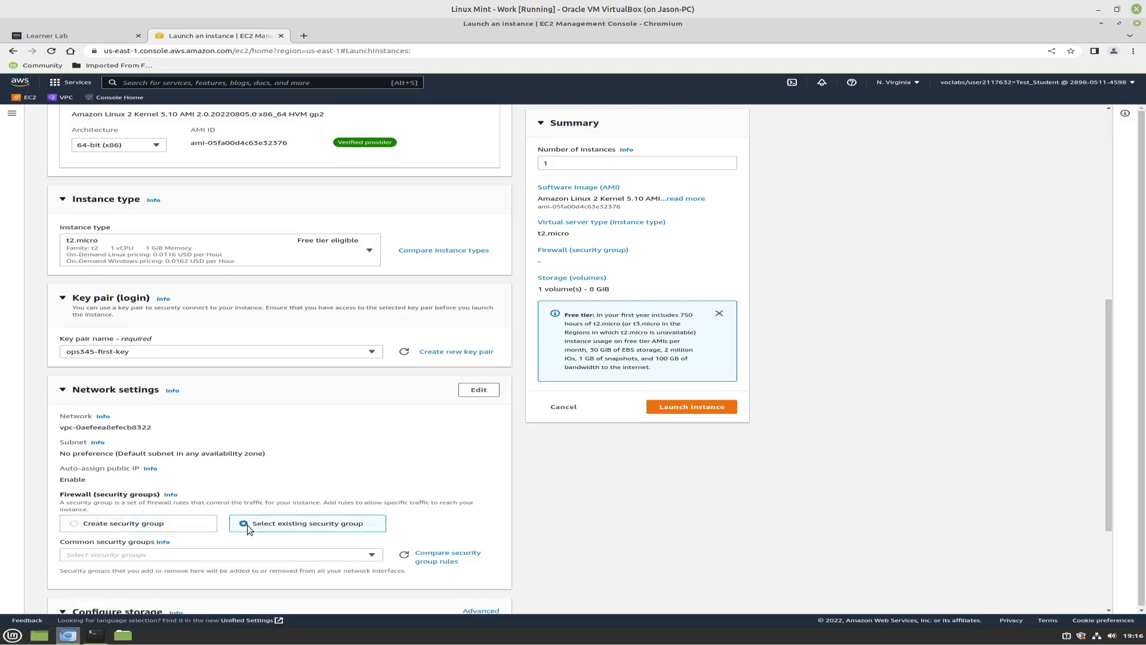
pyautogui.click(372, 555)
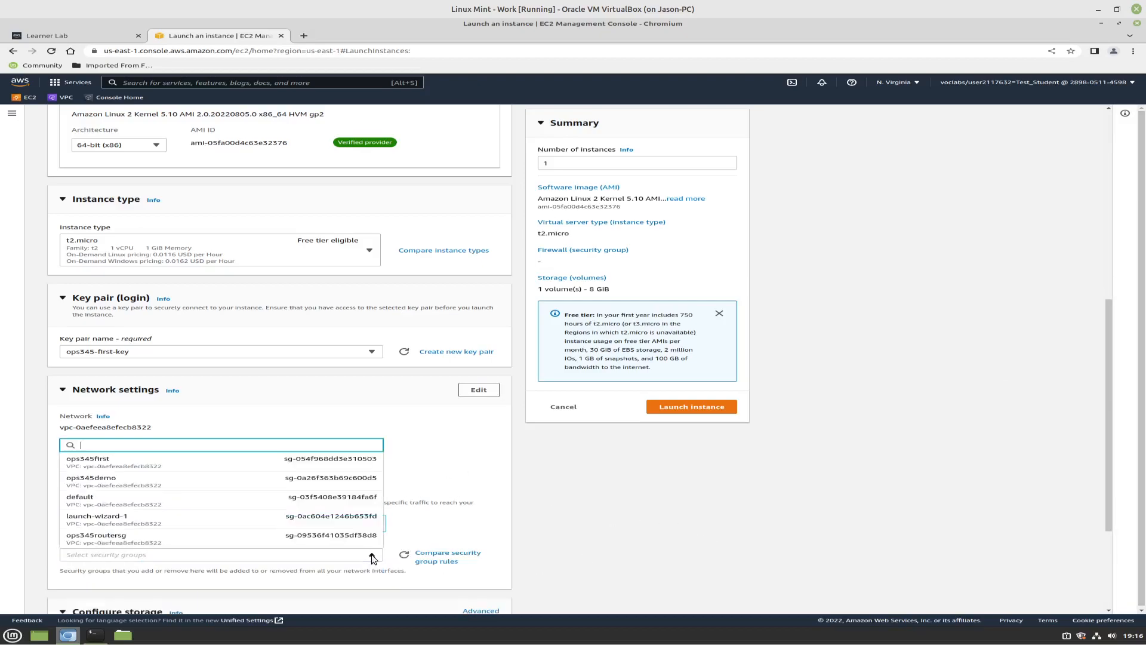
pyautogui.click(142, 541)
pyautogui.scroll(-2, 684, 565)
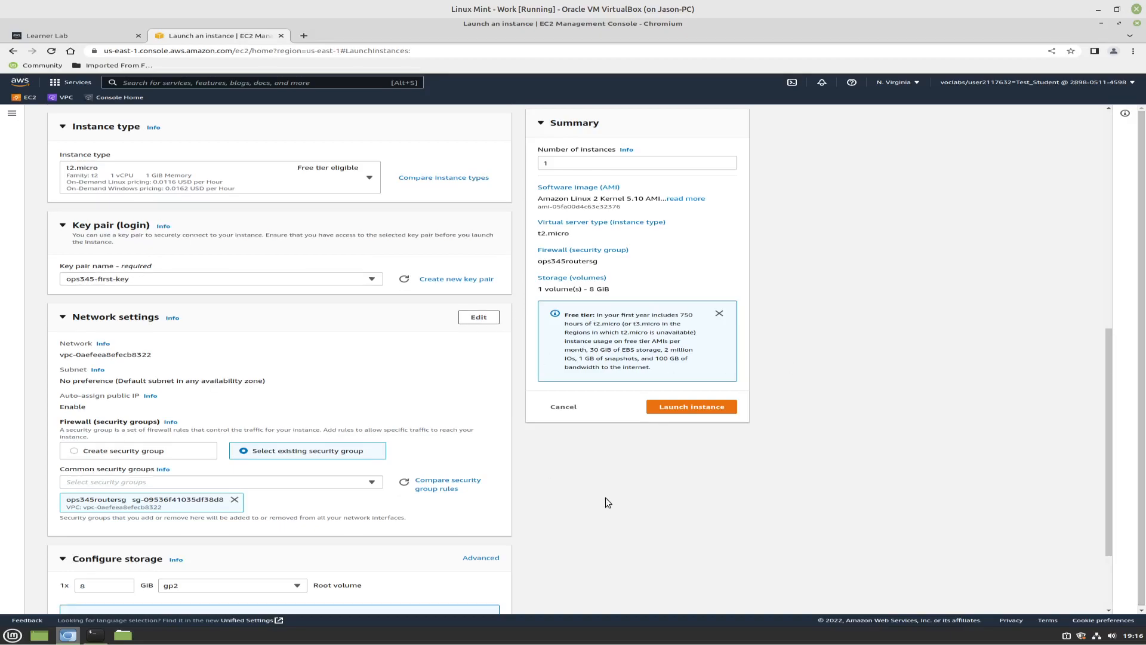
# Review the storage settings and advanced details of the router instance
pyautogui.scroll(-1, 605, 497)
pyautogui.scroll(-2, 605, 496)
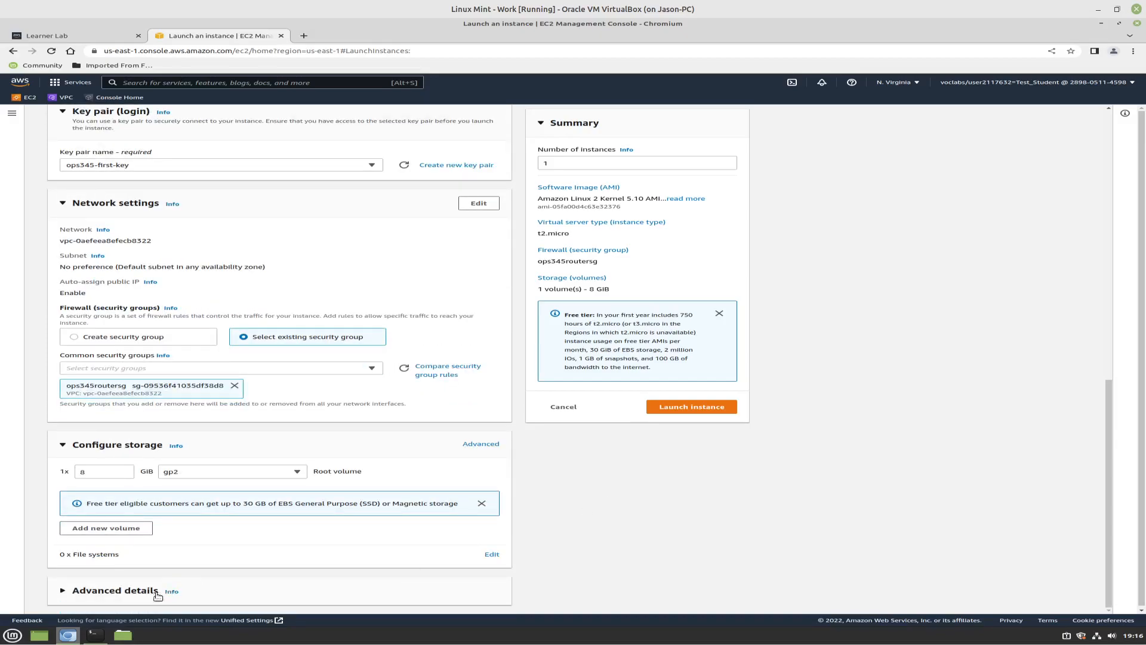
pyautogui.click(108, 590)
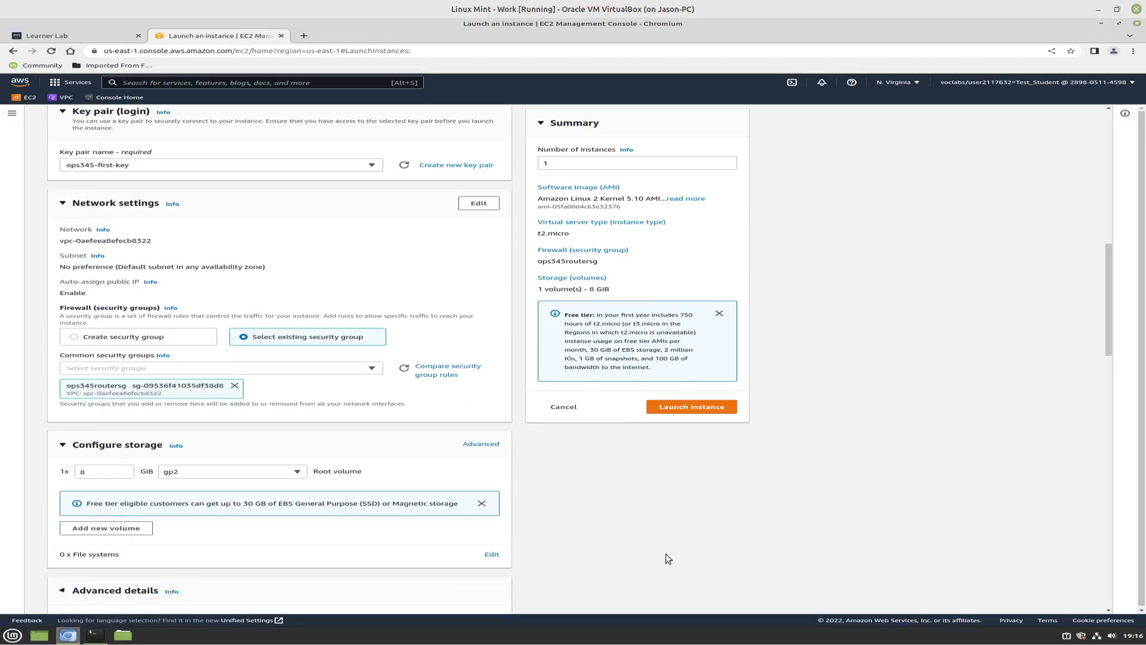
pyautogui.scroll(-1, 664, 554)
pyautogui.scroll(-2, 660, 553)
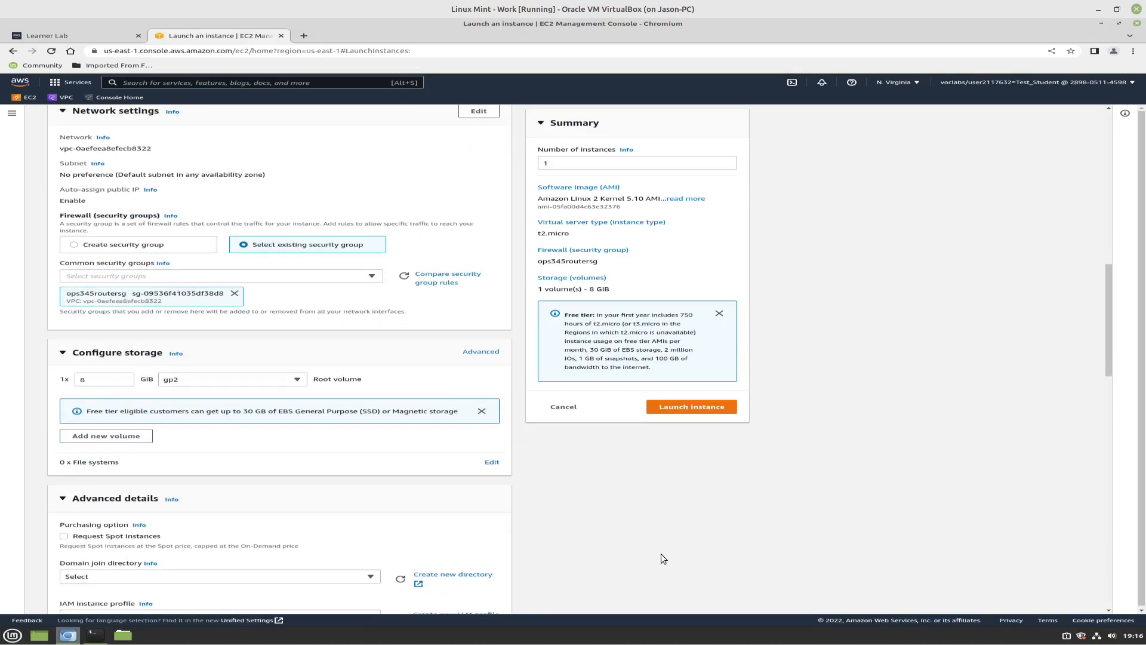
pyautogui.scroll(-3, 660, 553)
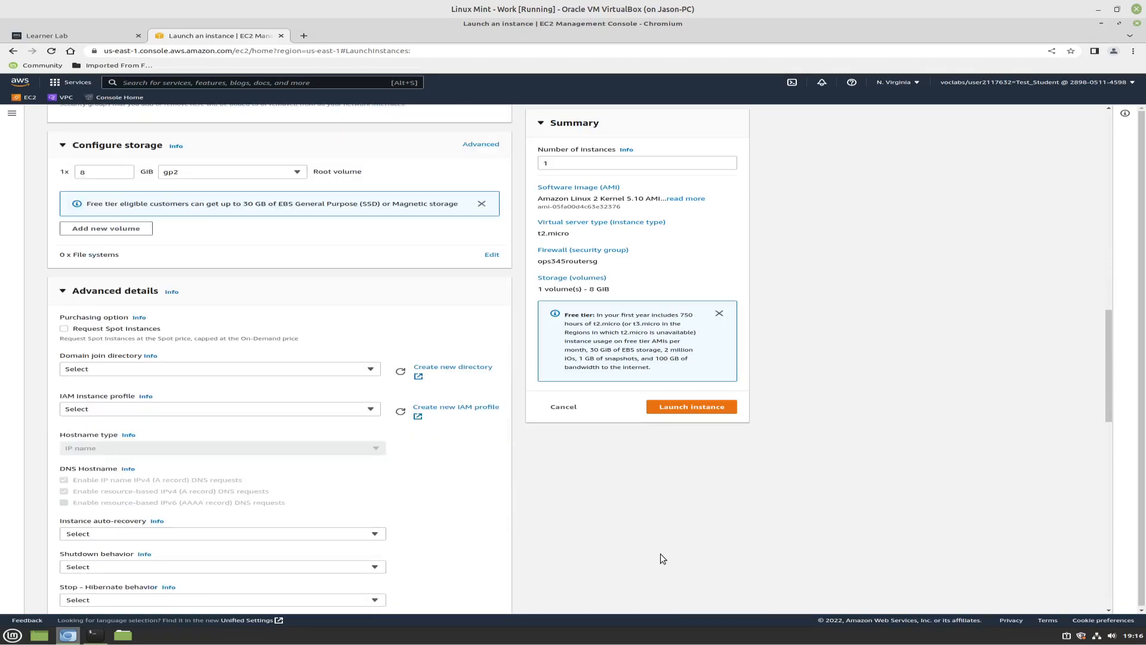
pyautogui.scroll(2, 597, 553)
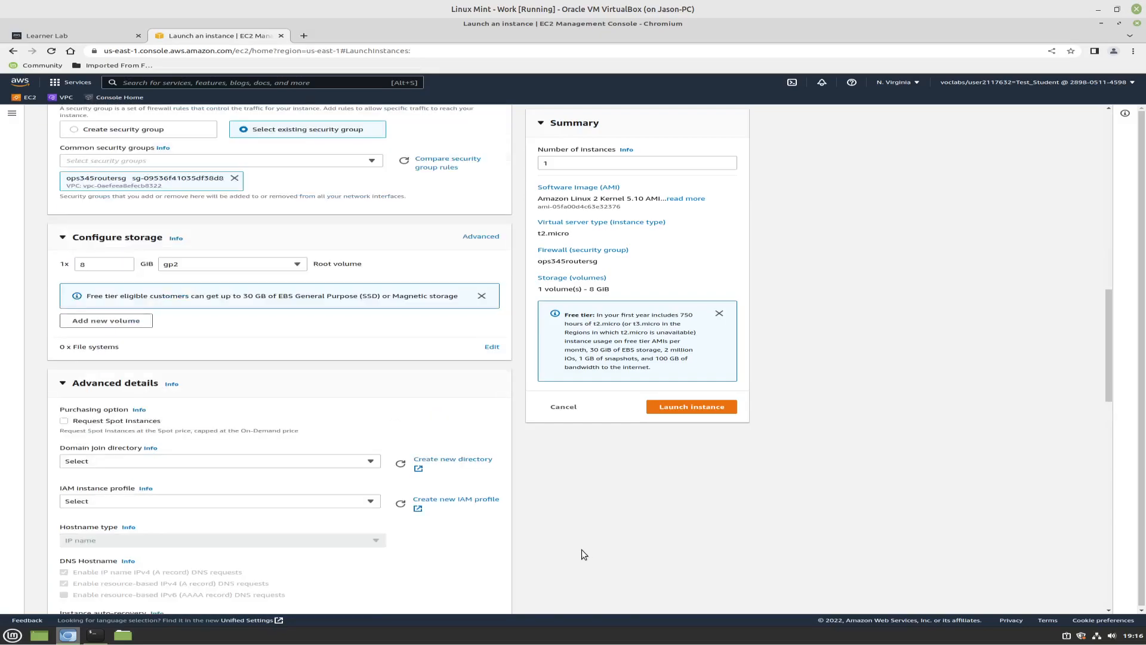
pyautogui.scroll(3, 578, 548)
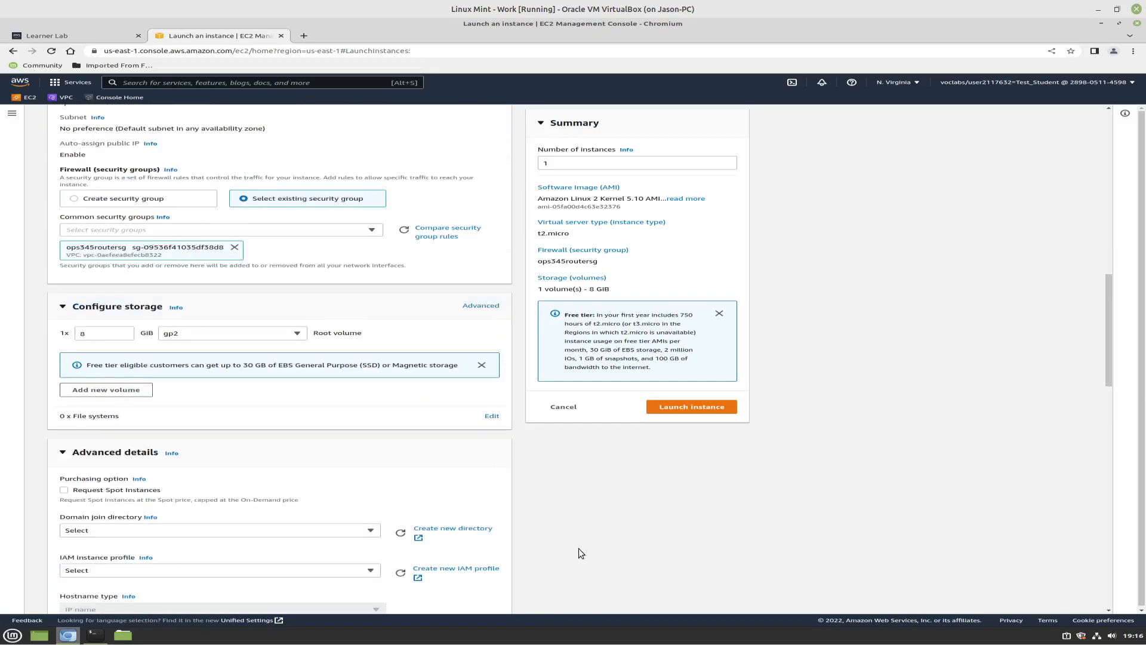
pyautogui.scroll(1, 222, 182)
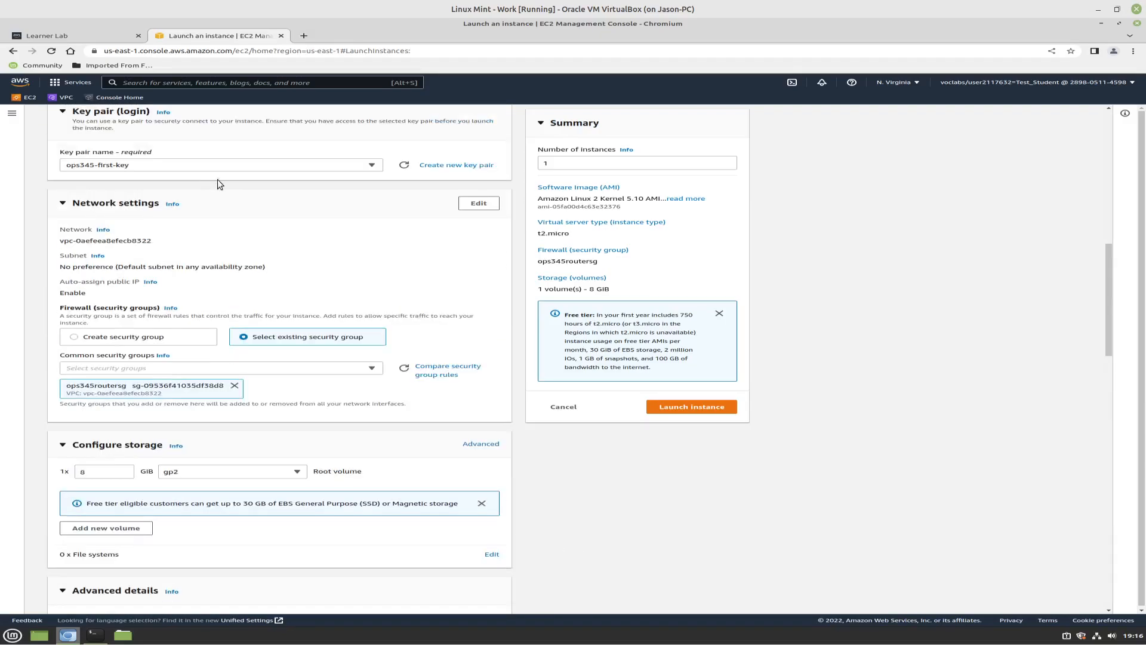
# Edit the router instance's network settings and place it in the VPC vpc-ops345
pyautogui.click(479, 203)
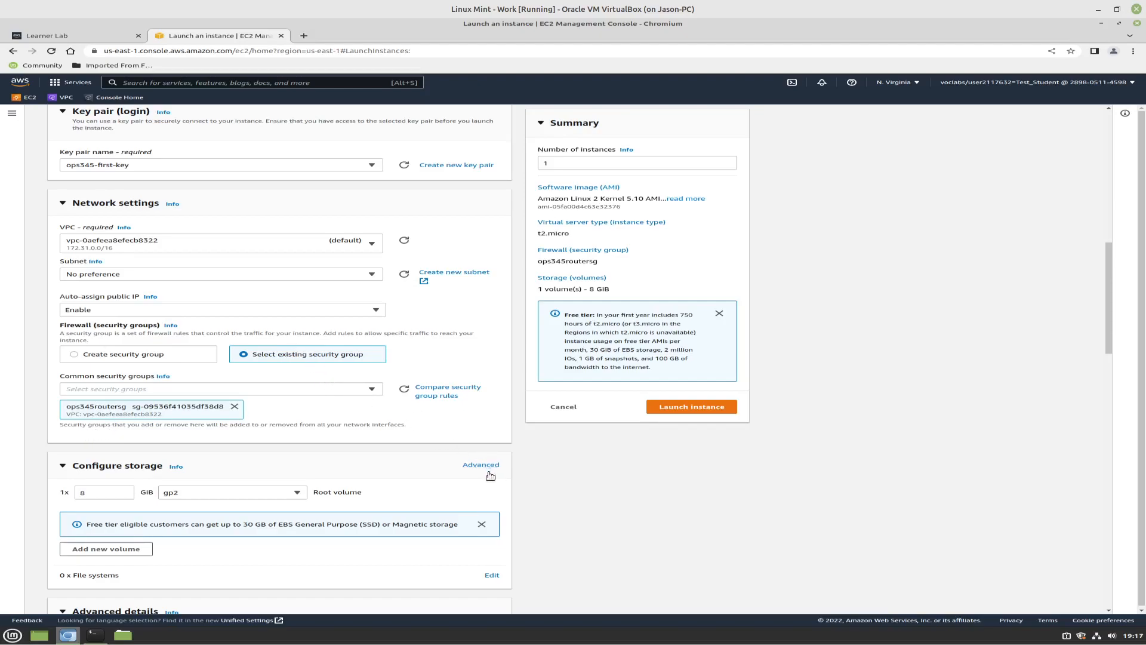
pyautogui.scroll(3, 514, 452)
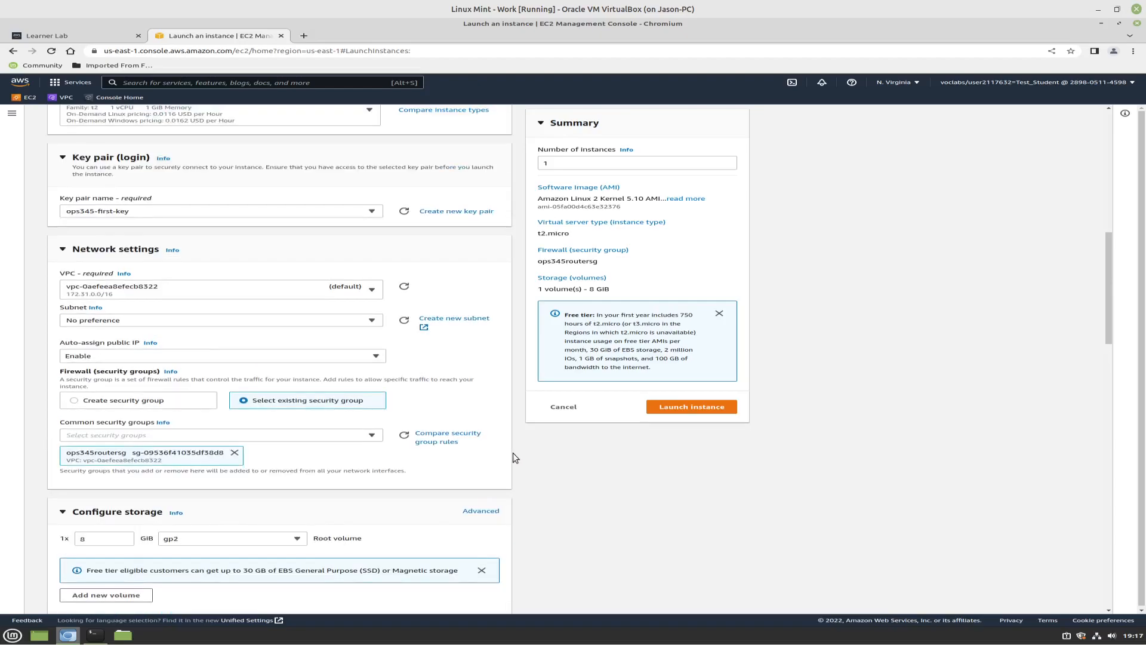
pyautogui.scroll(-3, 504, 453)
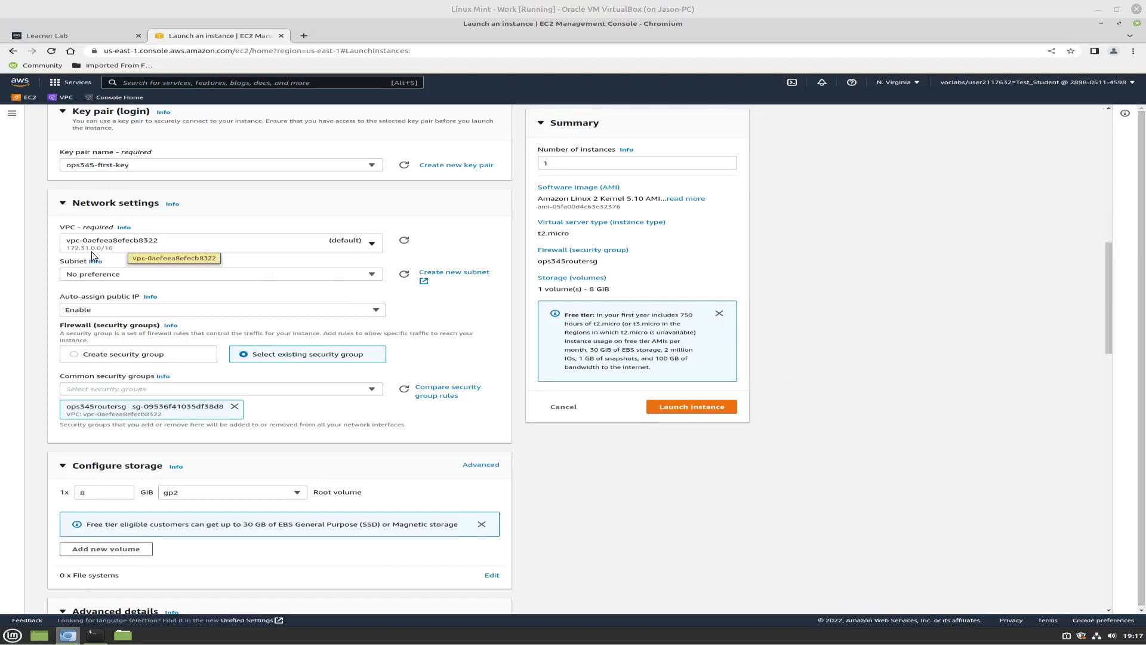
pyautogui.click(371, 246)
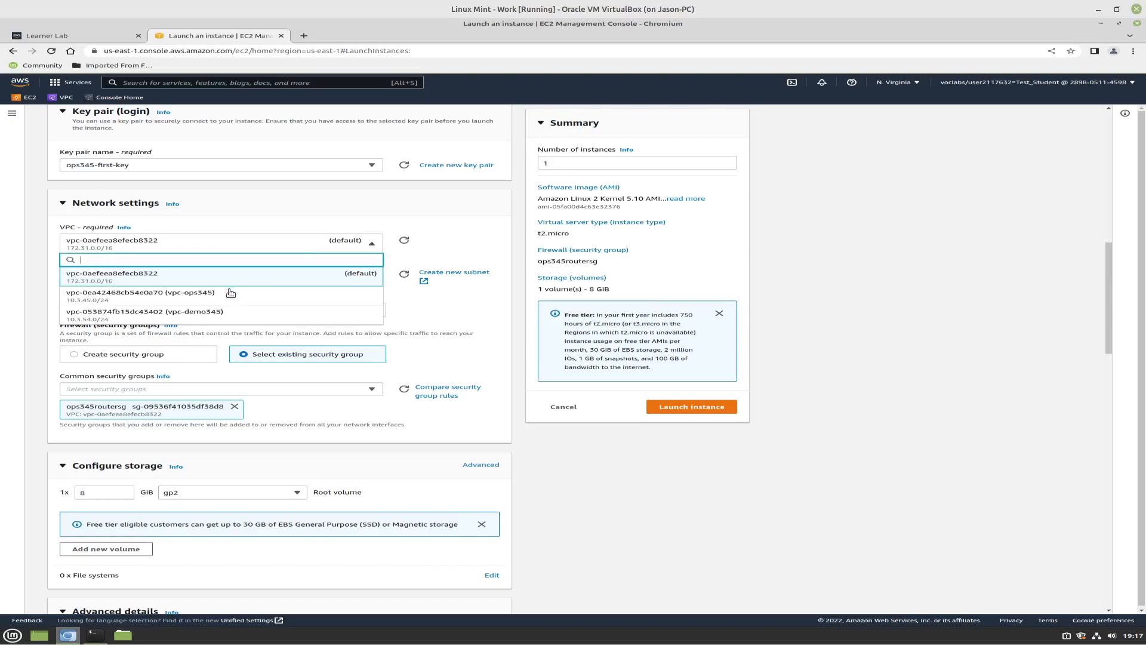
pyautogui.click(165, 299)
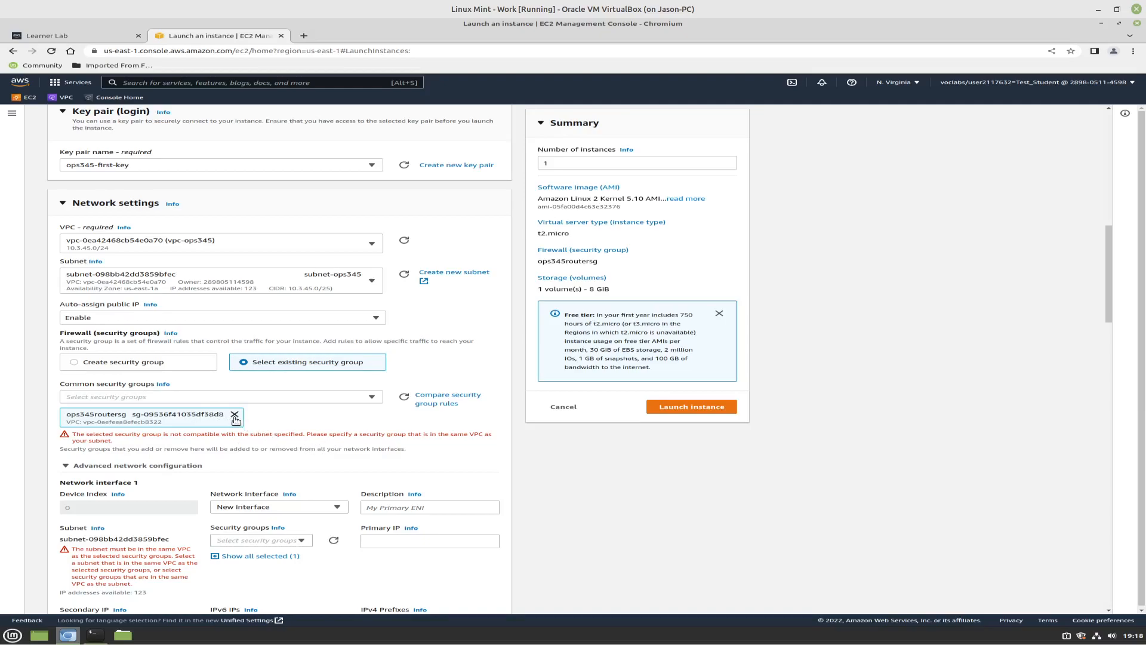
# Remove ops345routersg from the router instance and check which existing security groups are available in vpc-ops345
pyautogui.click(373, 396)
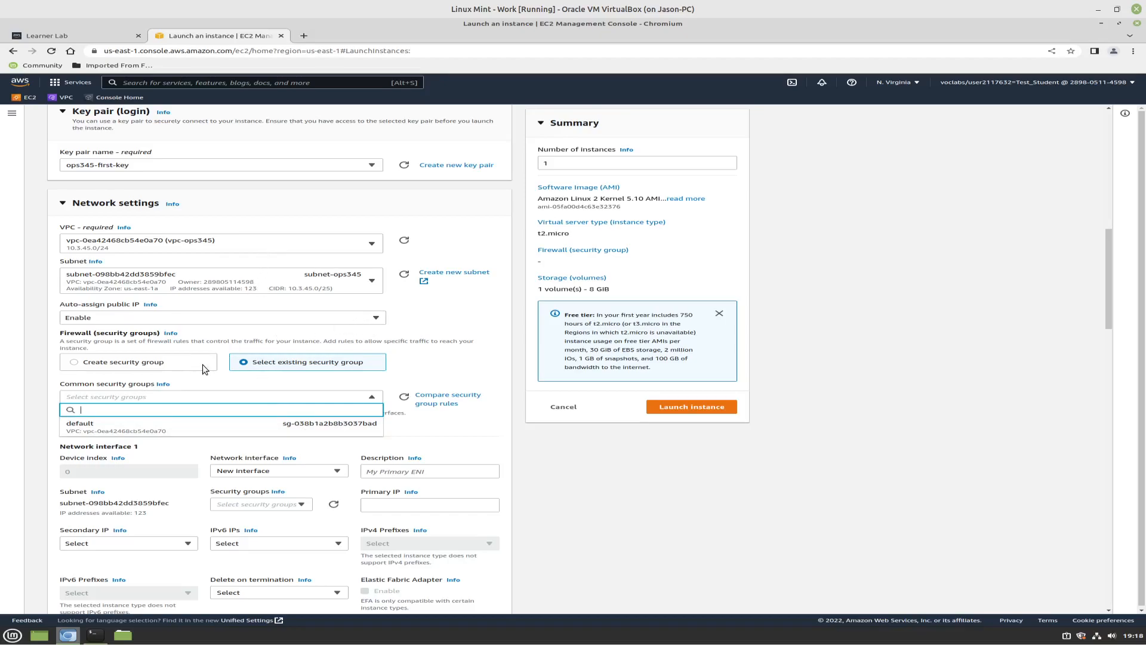
pyautogui.click(270, 368)
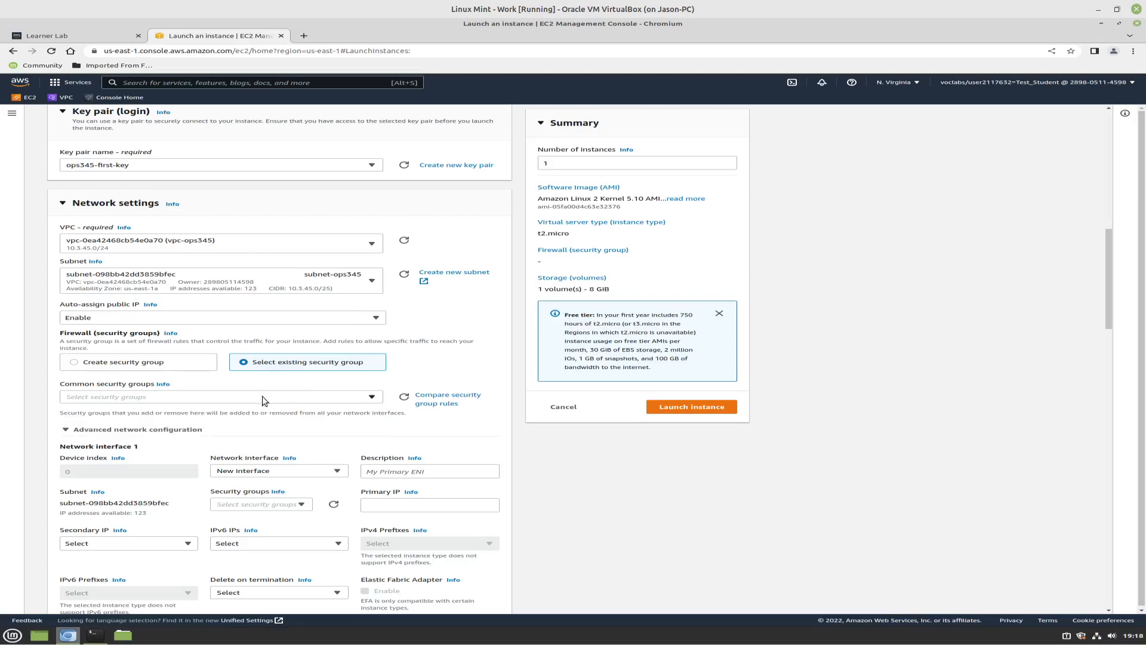
pyautogui.click(361, 399)
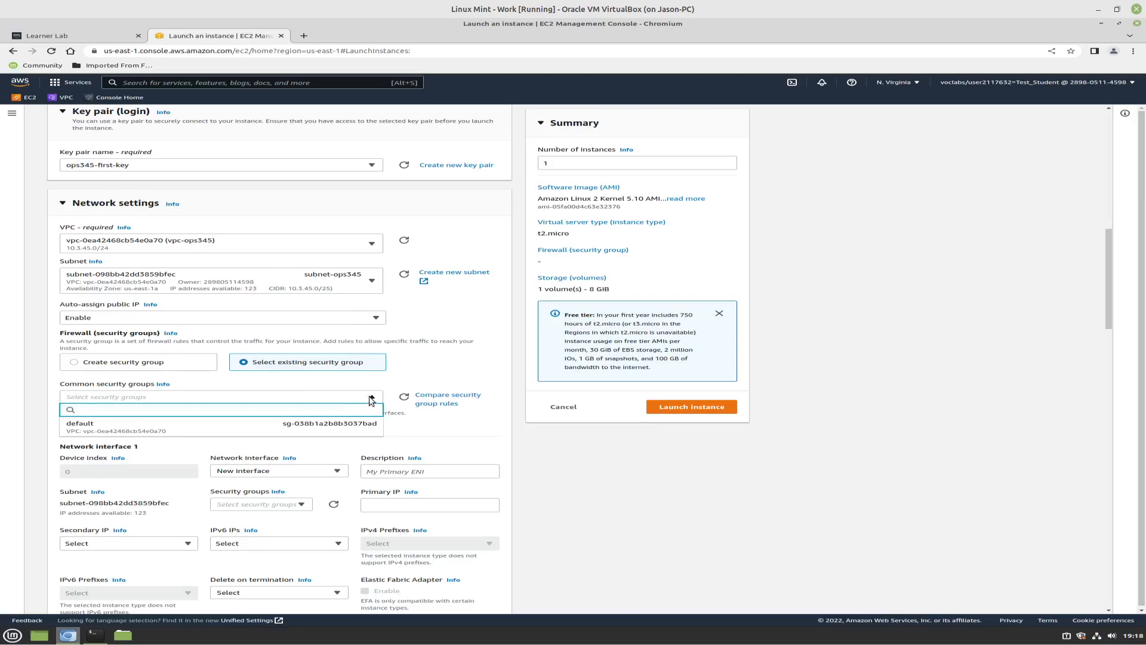
pyautogui.click(367, 399)
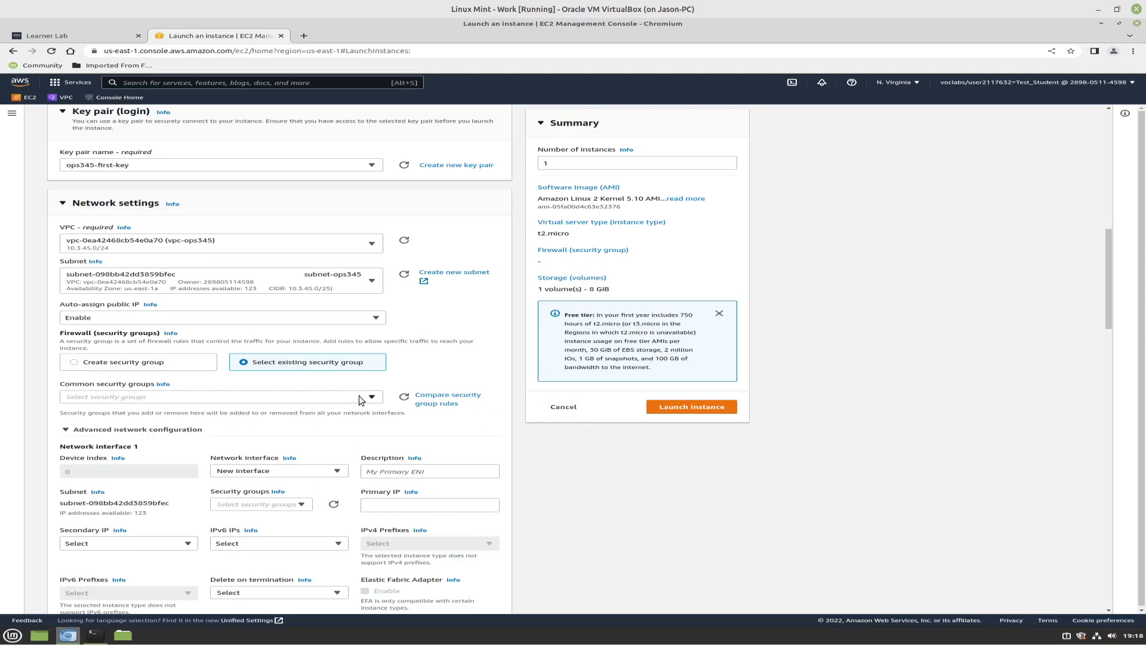
pyautogui.click(74, 362)
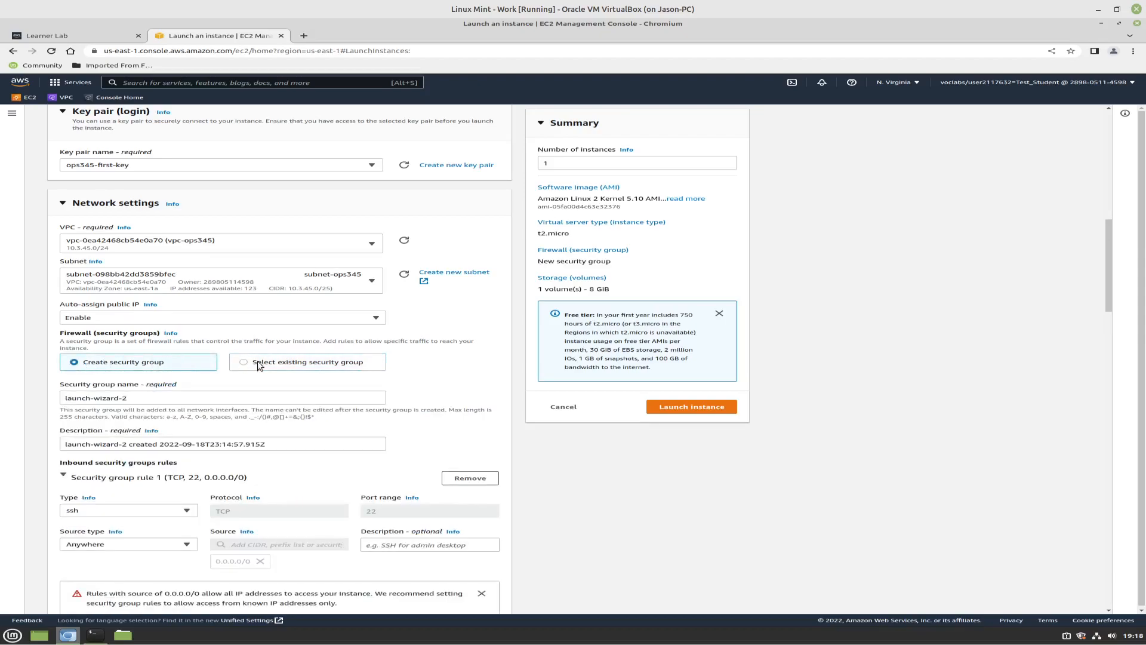
pyautogui.click(249, 363)
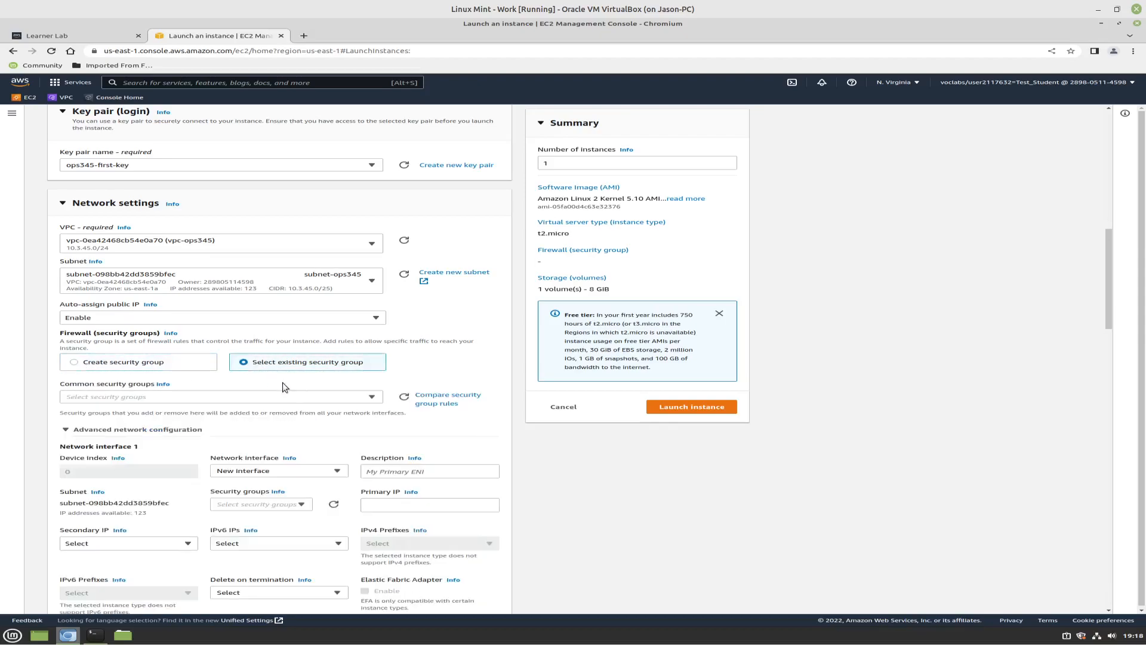
pyautogui.click(372, 397)
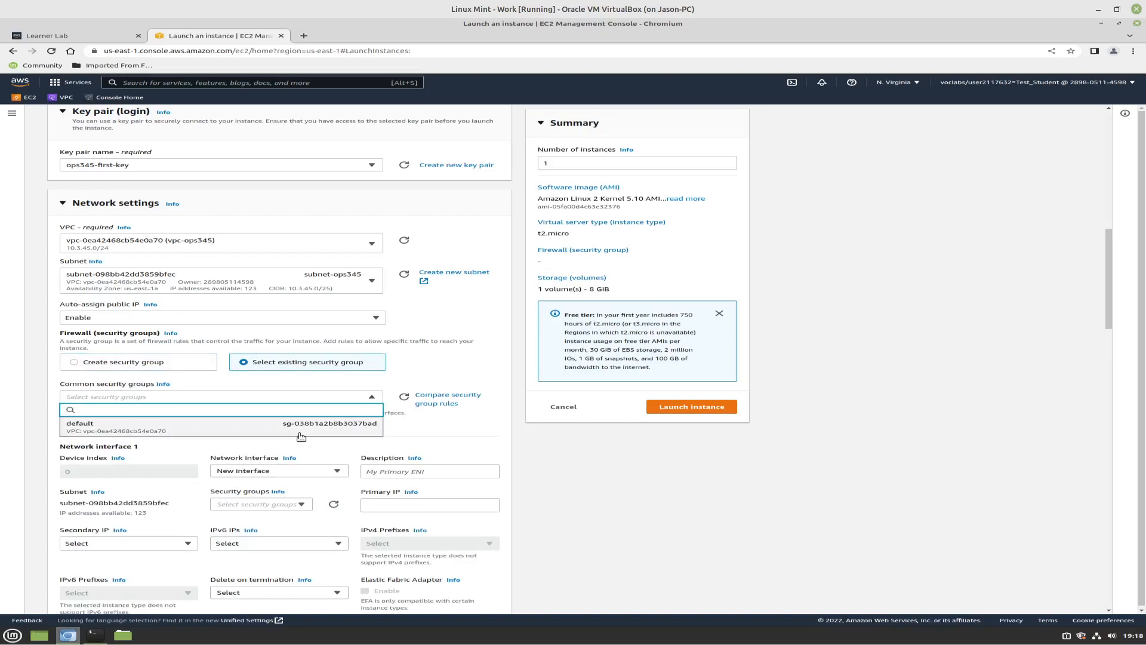
pyautogui.click(436, 434)
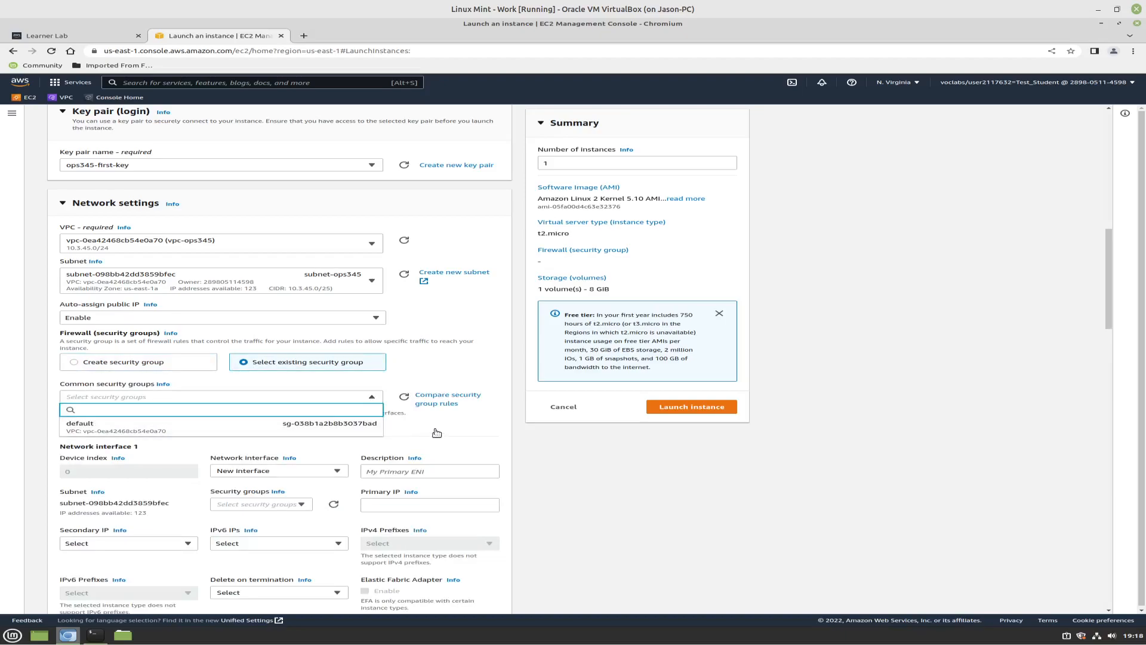
pyautogui.click(435, 433)
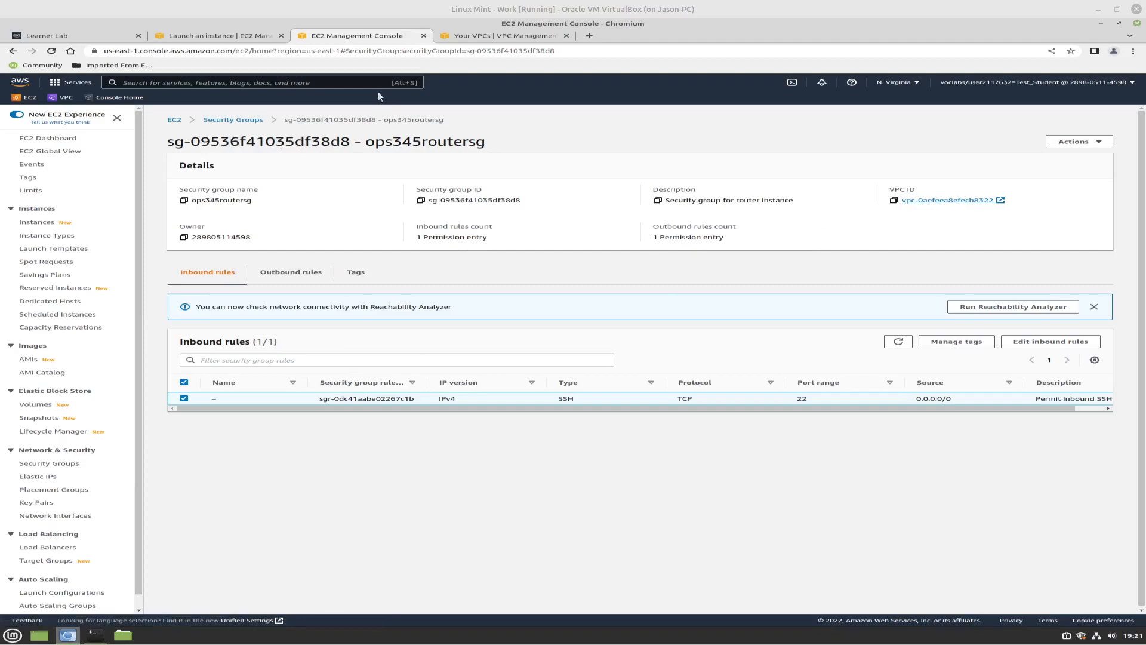
# Compare the VPC of security group ops345routersg with the one in the launch form, and examine its IPv4 CIDR
pyautogui.click(235, 38)
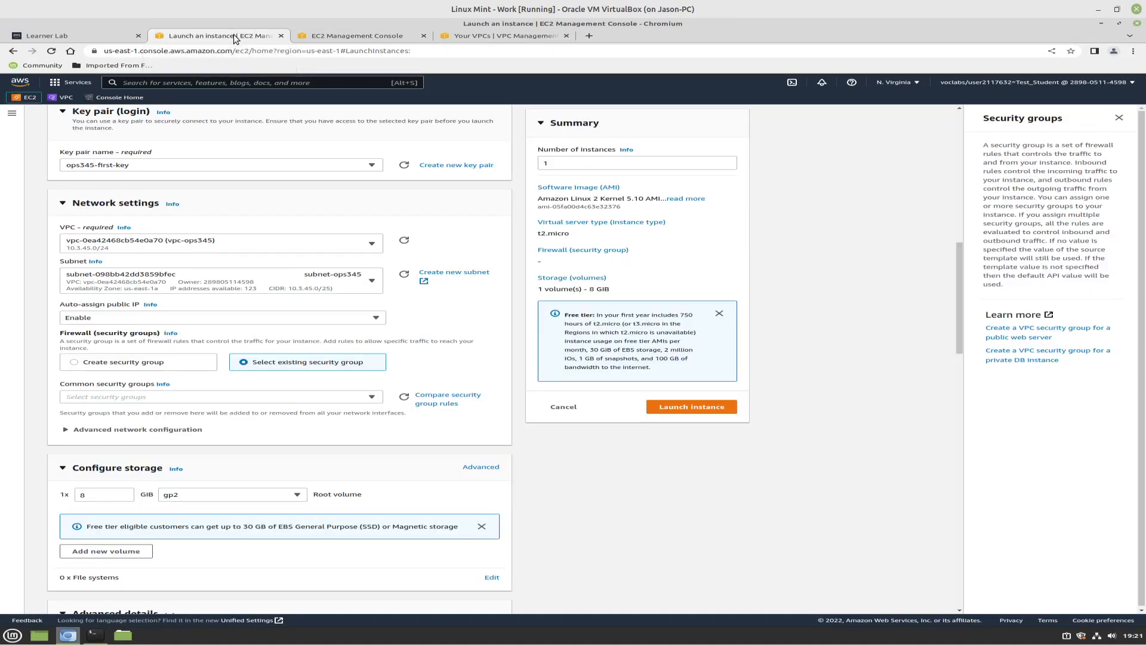
pyautogui.click(375, 37)
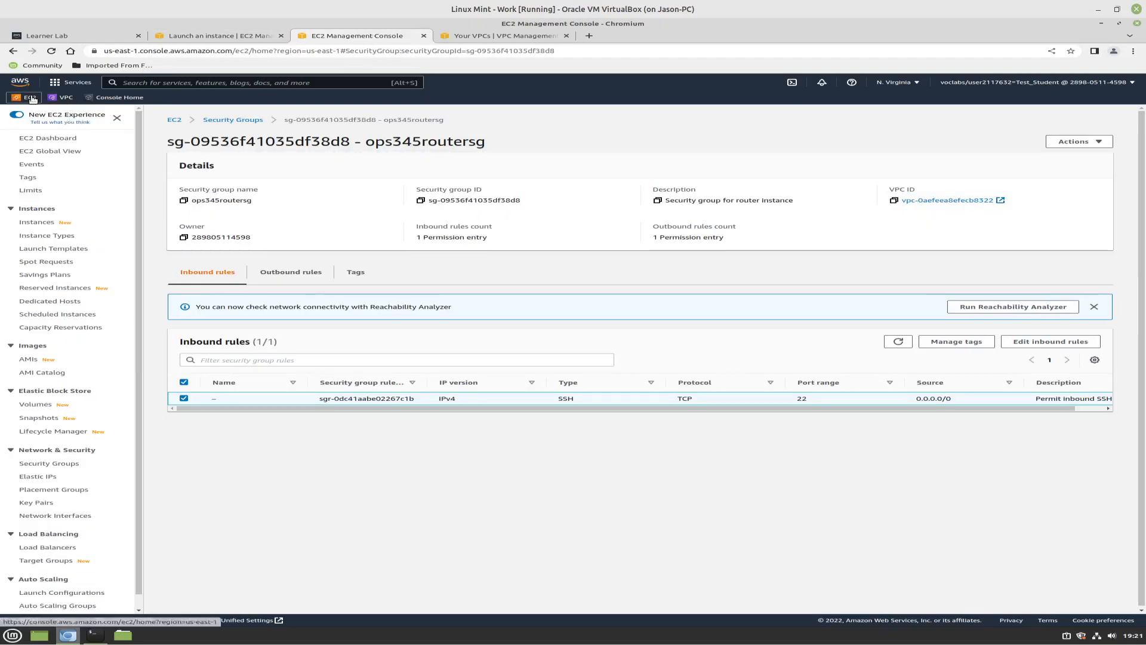
pyautogui.click(203, 37)
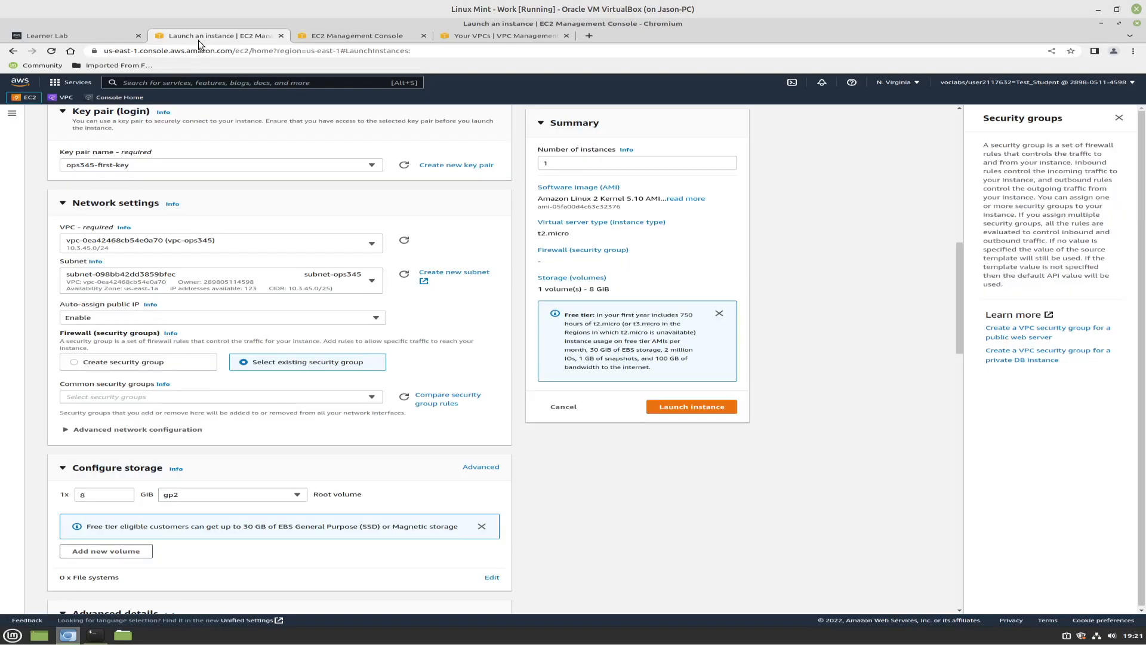
pyautogui.click(343, 39)
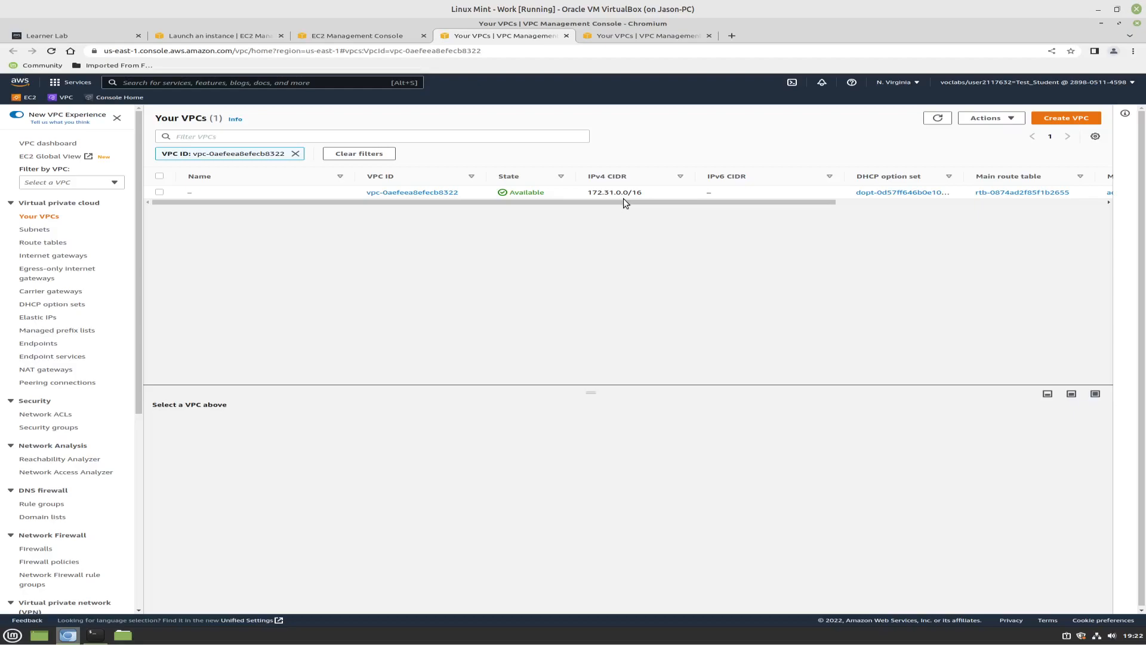
pyautogui.moveTo(625, 203); pyautogui.dragTo(947, 216)
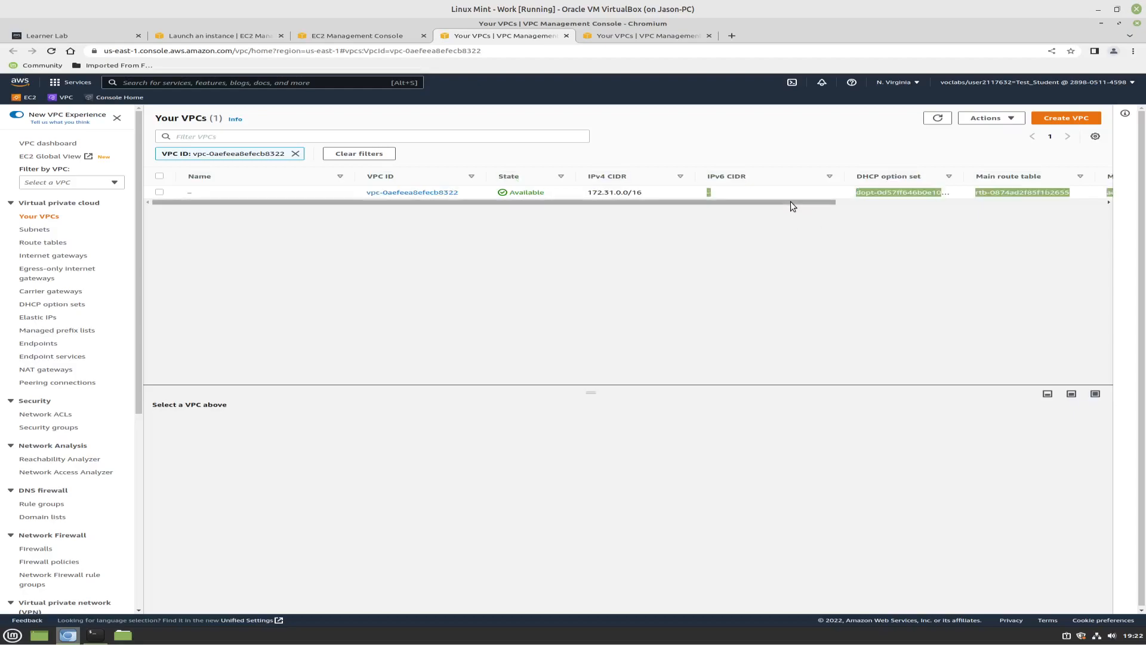
pyautogui.moveTo(878, 208); pyautogui.dragTo(461, 184)
pyautogui.click(445, 225)
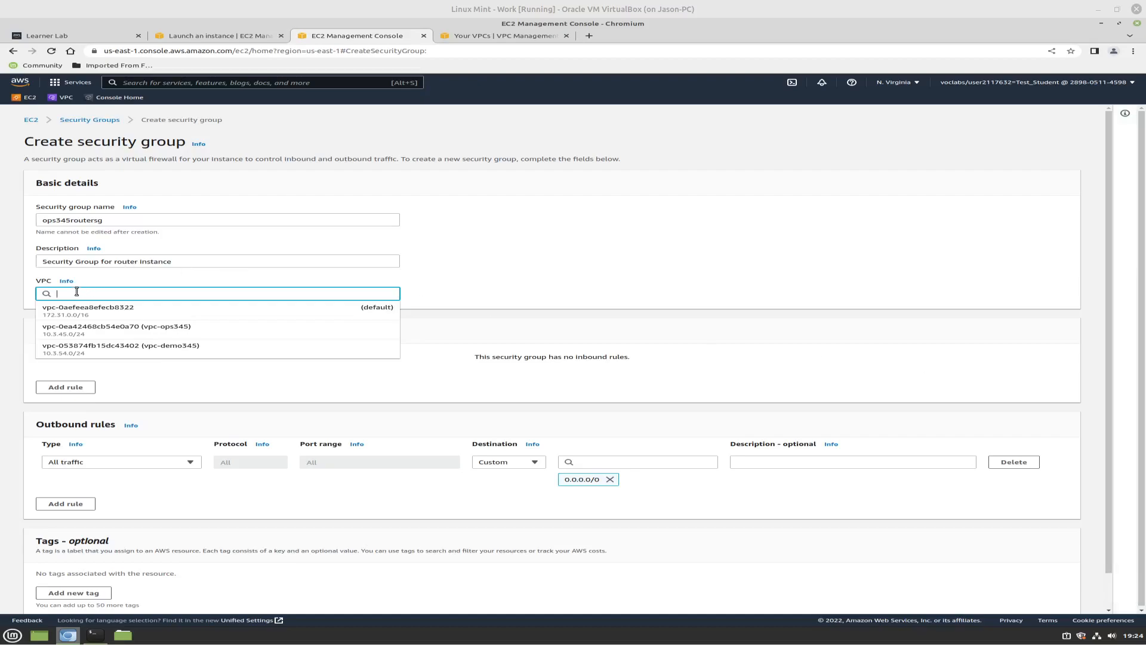
# Place the new security group in vpc-ops345 and add an inbound SSH rule with source 0.0.0.0/0
pyautogui.click(99, 337)
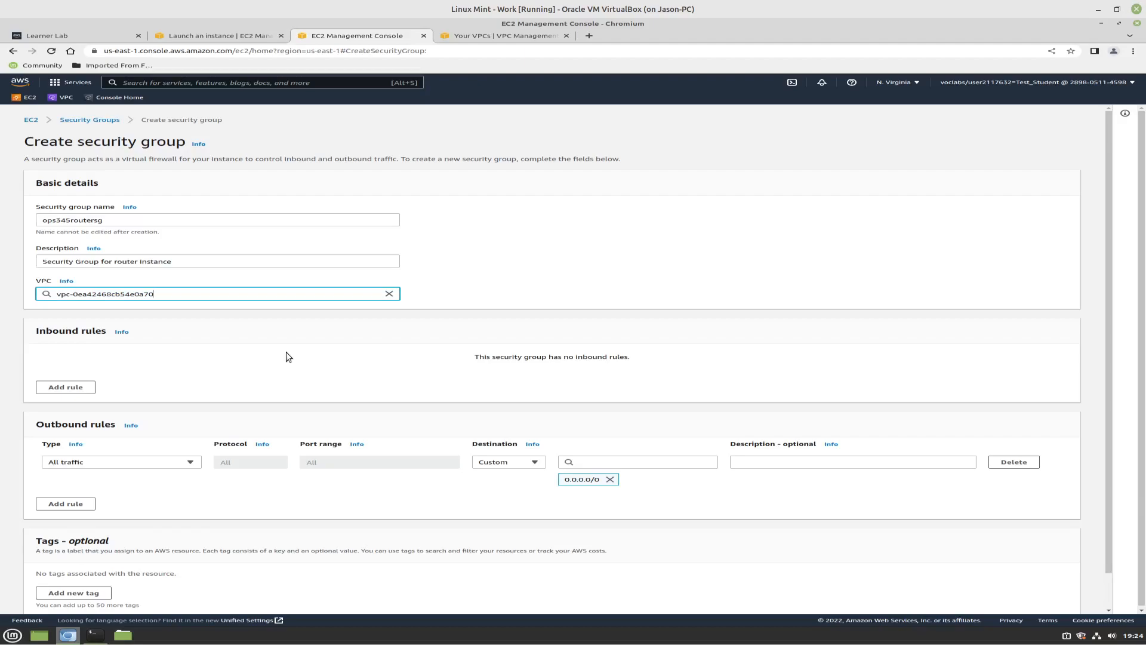
pyautogui.click(59, 389)
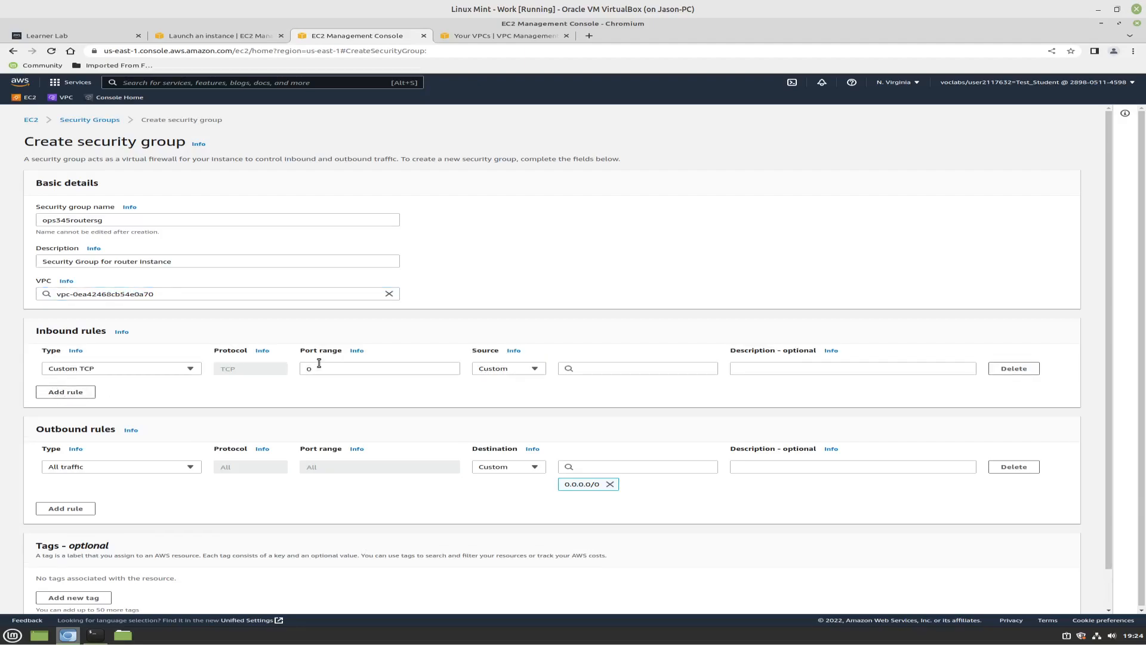
pyautogui.click(177, 373)
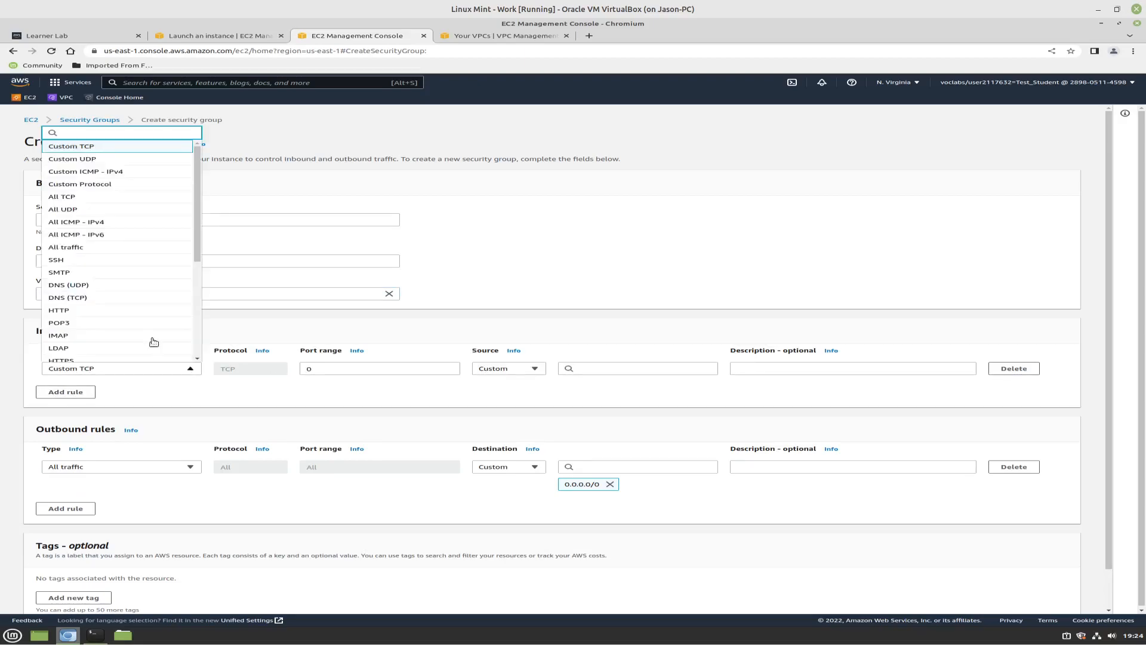
pyautogui.click(69, 262)
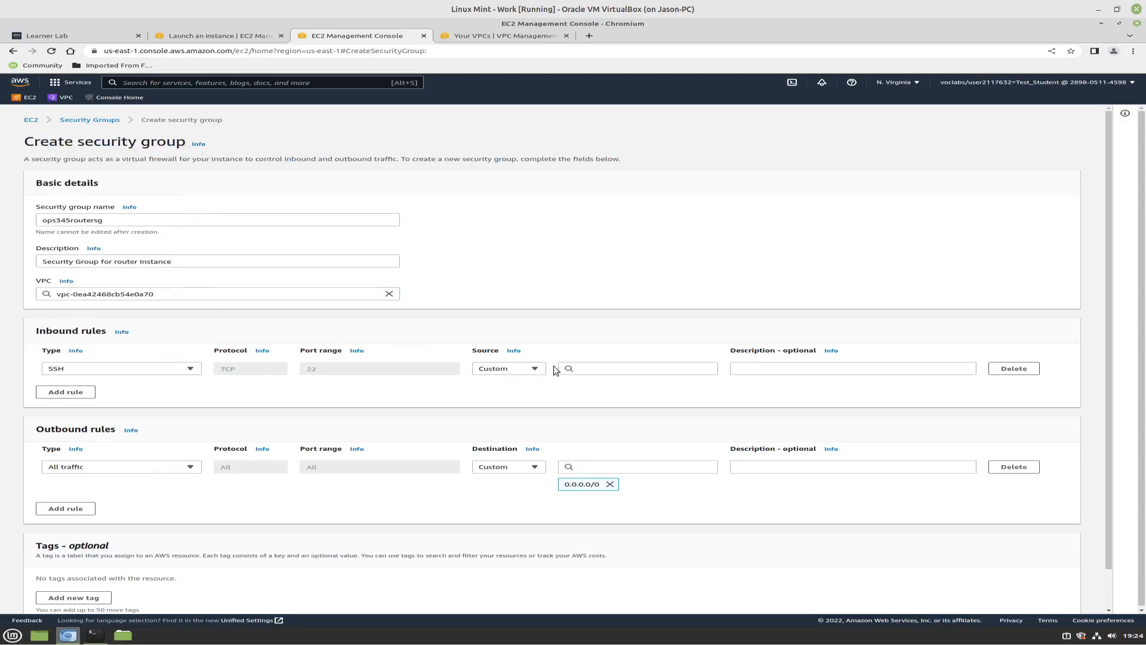
pyautogui.click(621, 369)
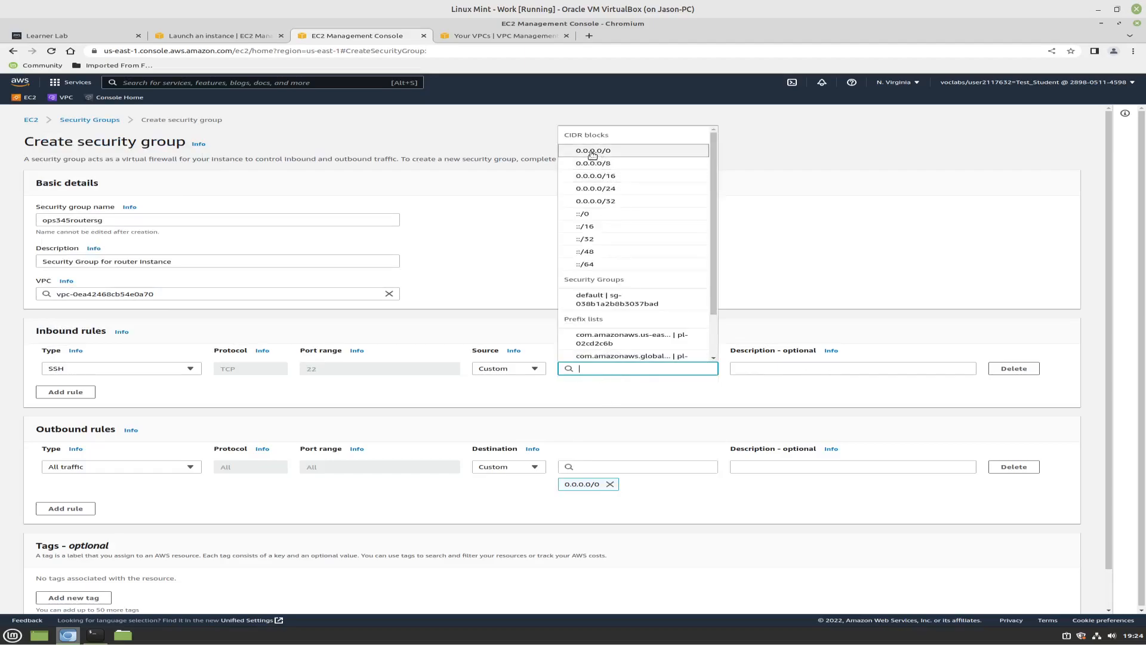
pyautogui.click(594, 151)
# Describe the inbound SSH rule as "SSH for routers" and create the security group ops345routersg
pyautogui.click(755, 366)
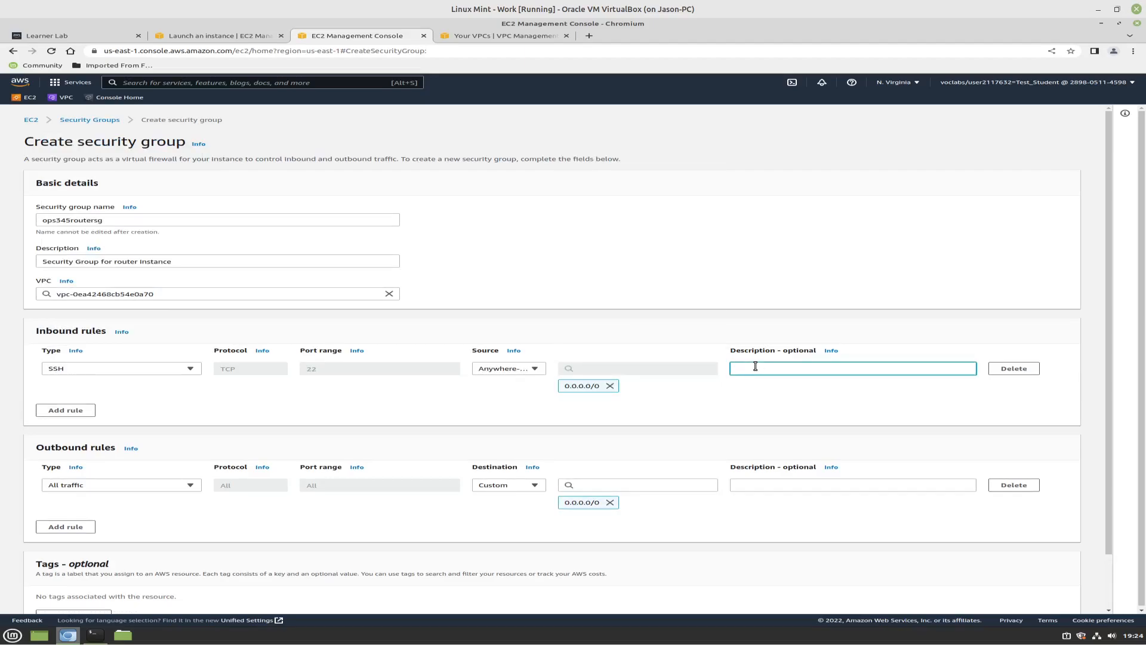
pyautogui.write('ssh for routers')
pyautogui.click(755, 366)
pyautogui.press('BackSpace')
pyautogui.press('BackSpace')
pyautogui.write('SH')
pyautogui.scroll(-2, 350, 514)
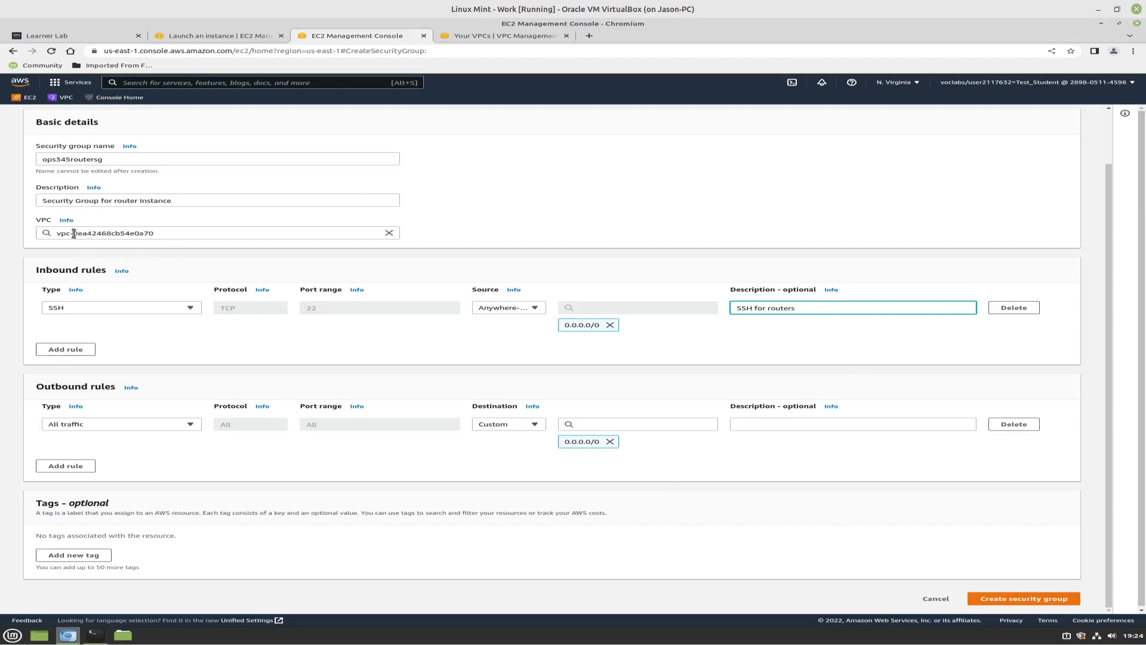
pyautogui.click(176, 231)
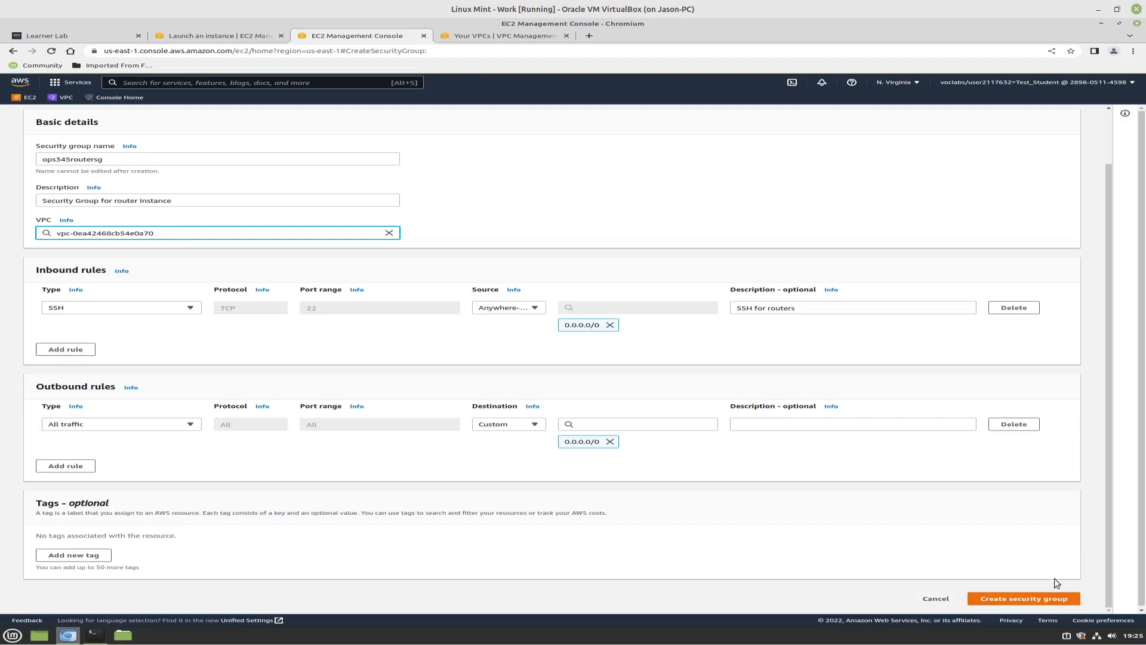
pyautogui.click(1038, 598)
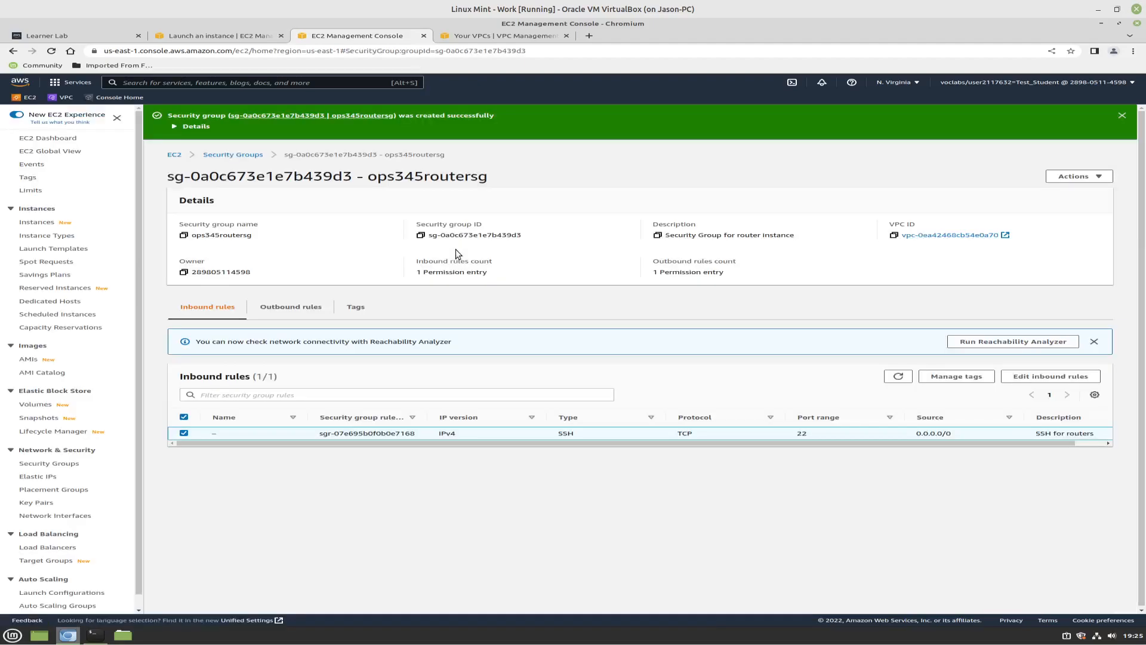
# Check the launch form for the new ops345routersg group, and replace that form with a fresh instance launch
pyautogui.click(215, 34)
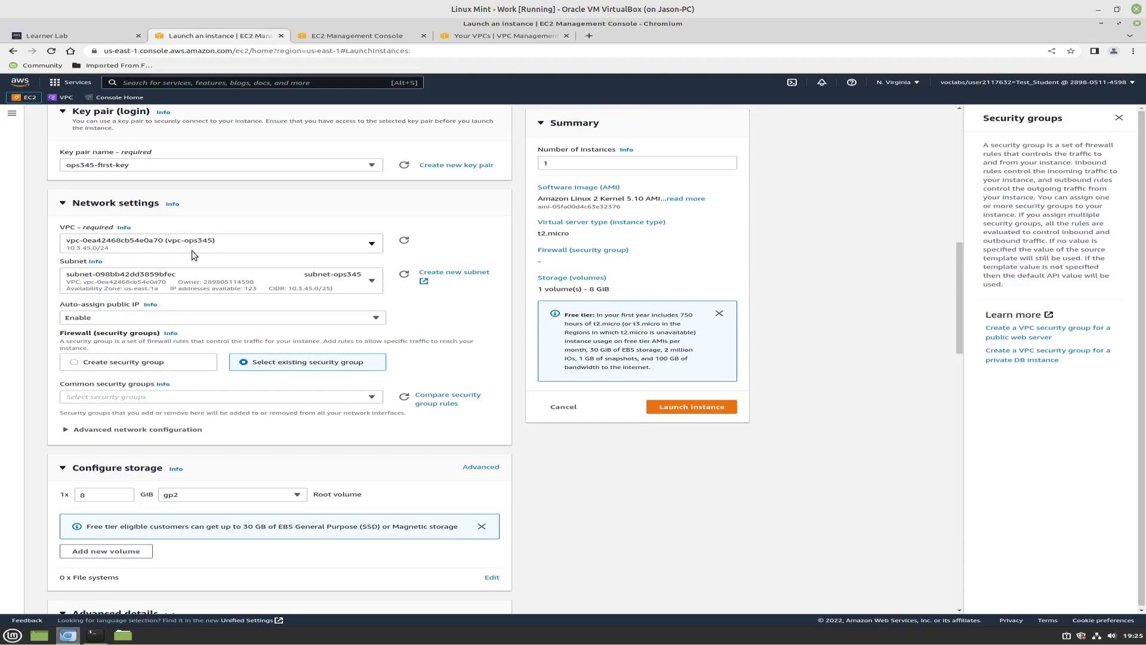
pyautogui.click(140, 397)
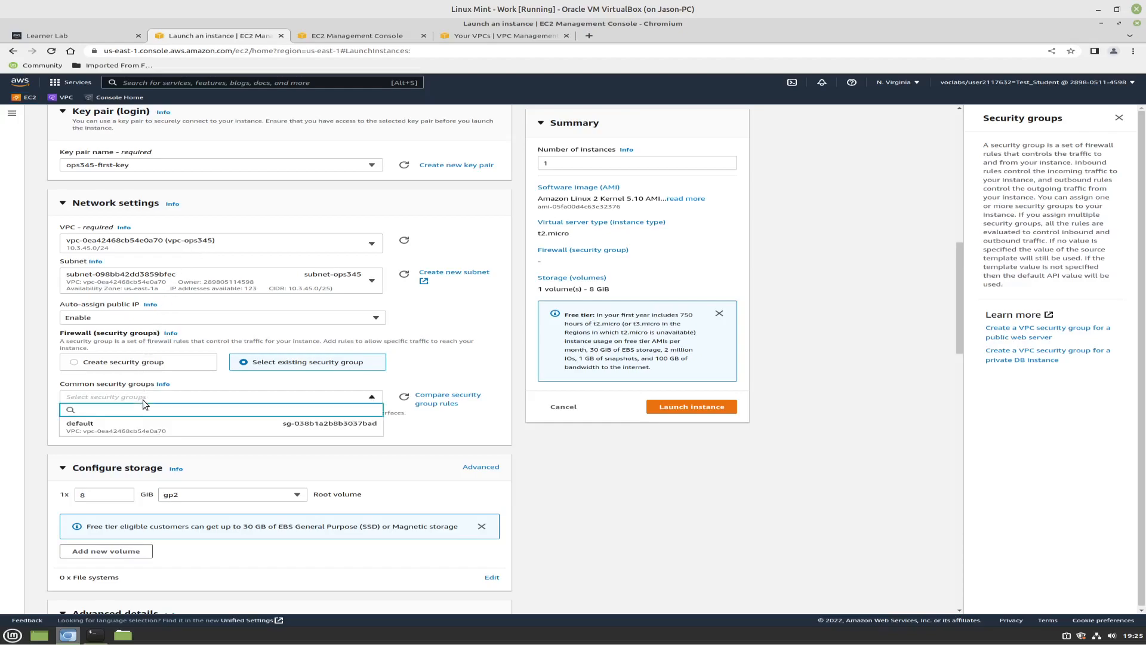
pyautogui.click(306, 398)
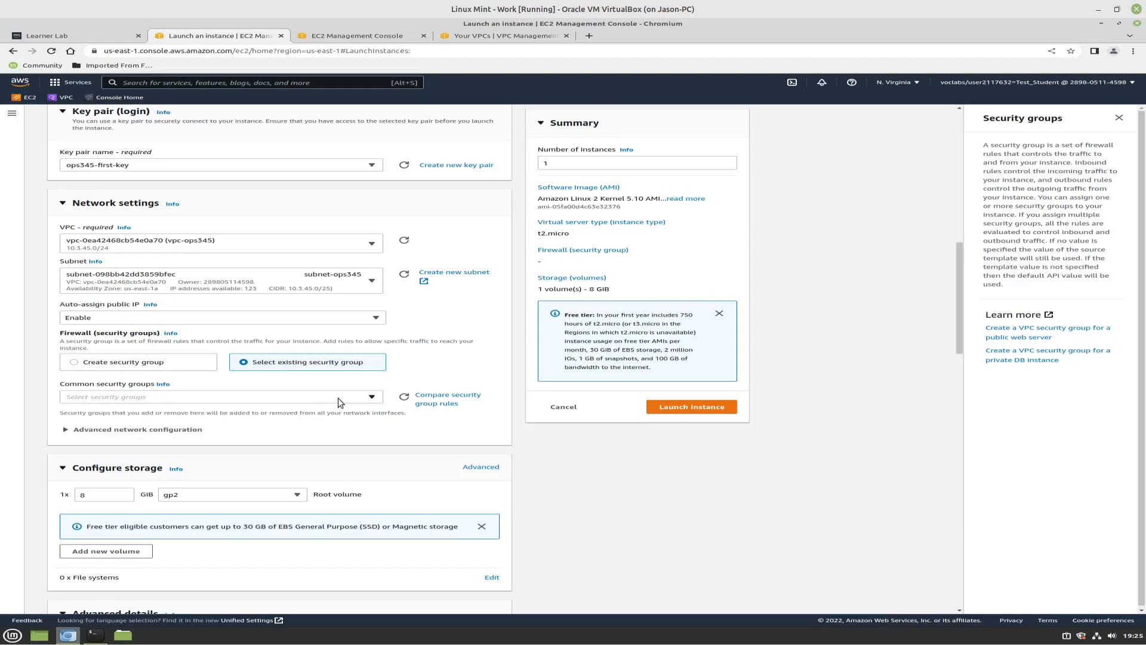
pyautogui.click(555, 411)
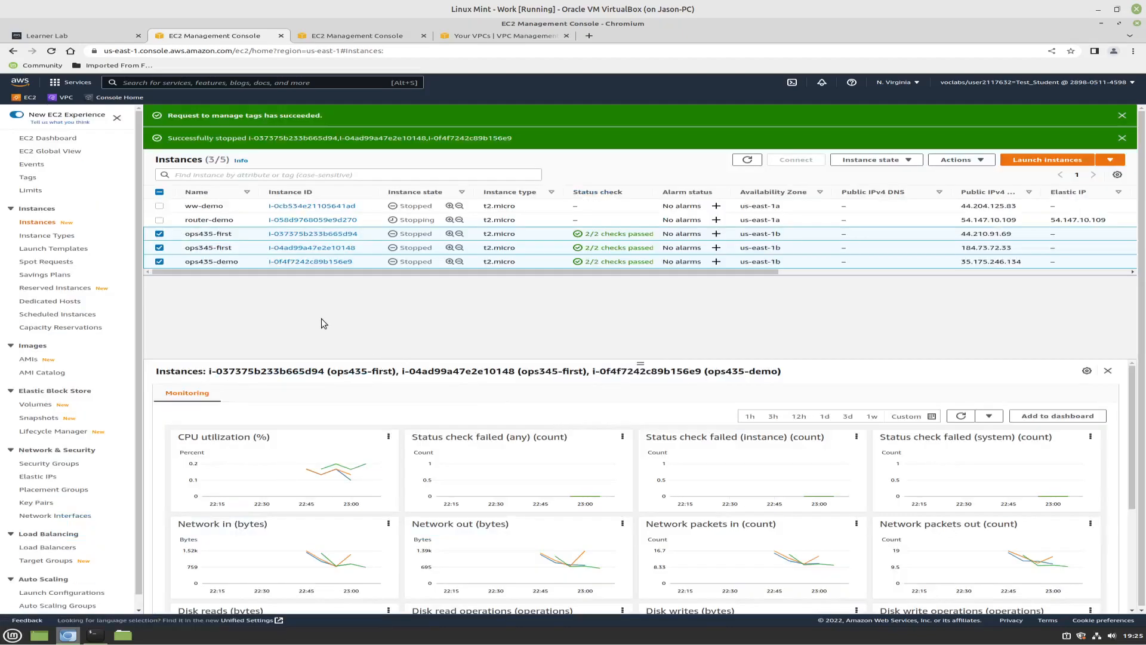
pyautogui.click(1053, 163)
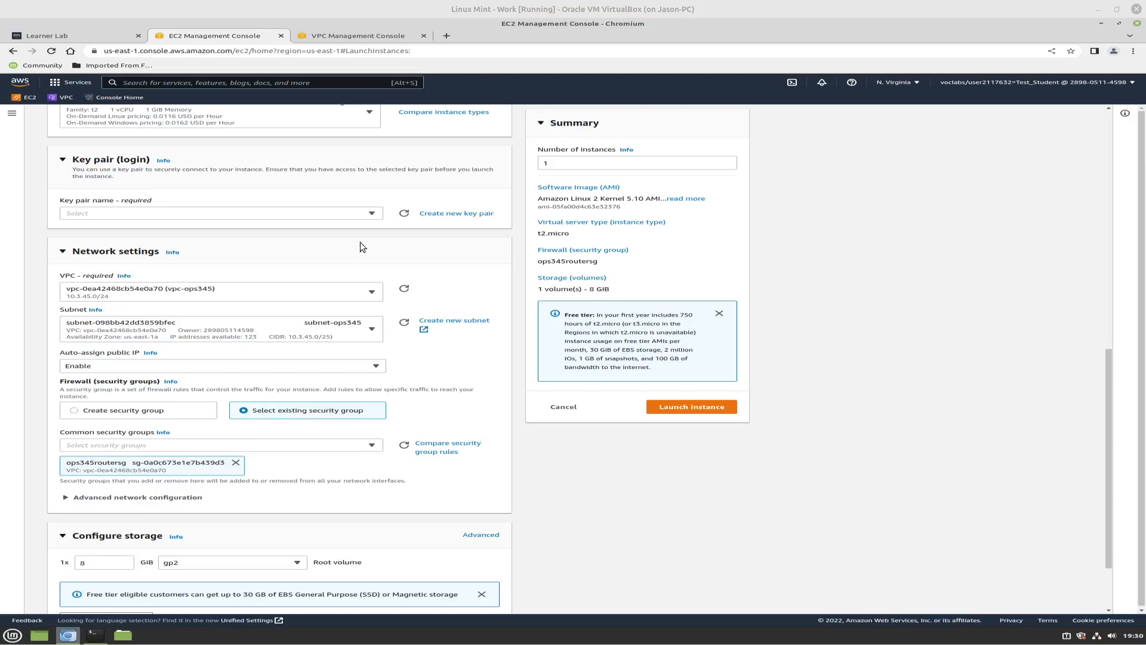
# Select the key pair ops345-first-key for the new instance and name the instance router
pyautogui.scroll(1, 379, 232)
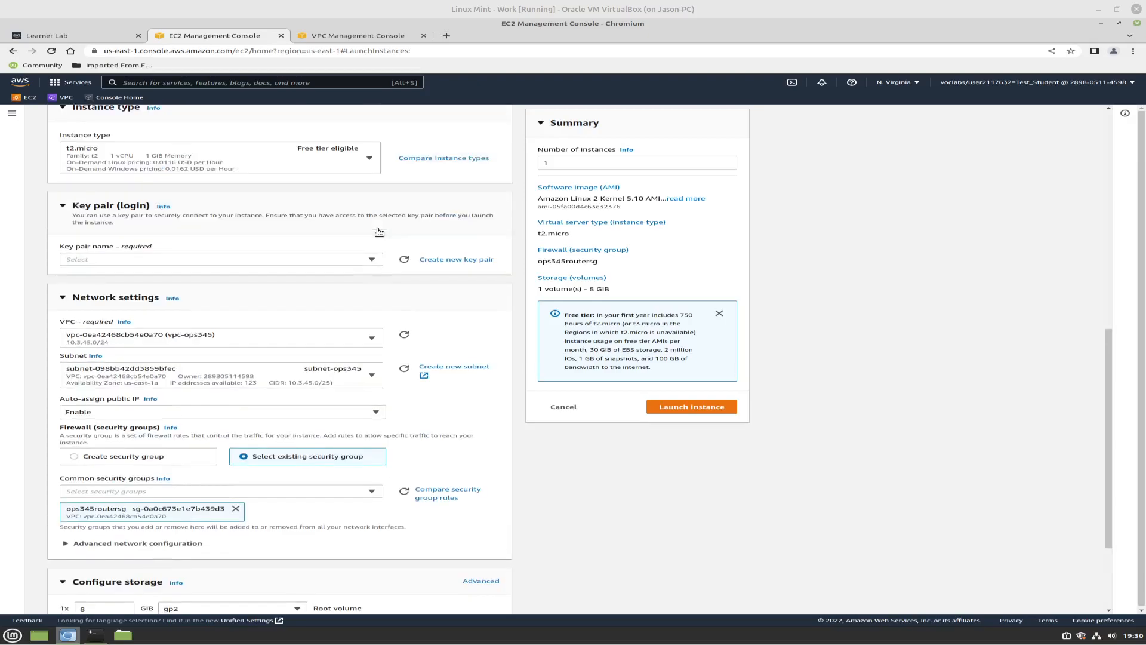
pyautogui.click(371, 261)
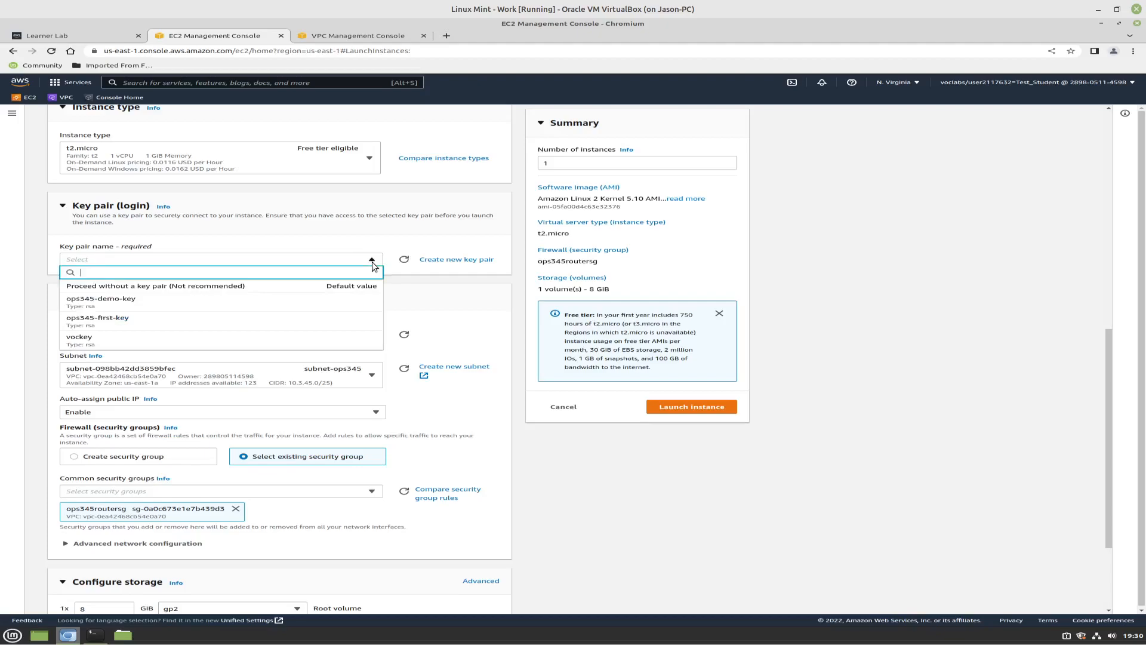
pyautogui.click(174, 320)
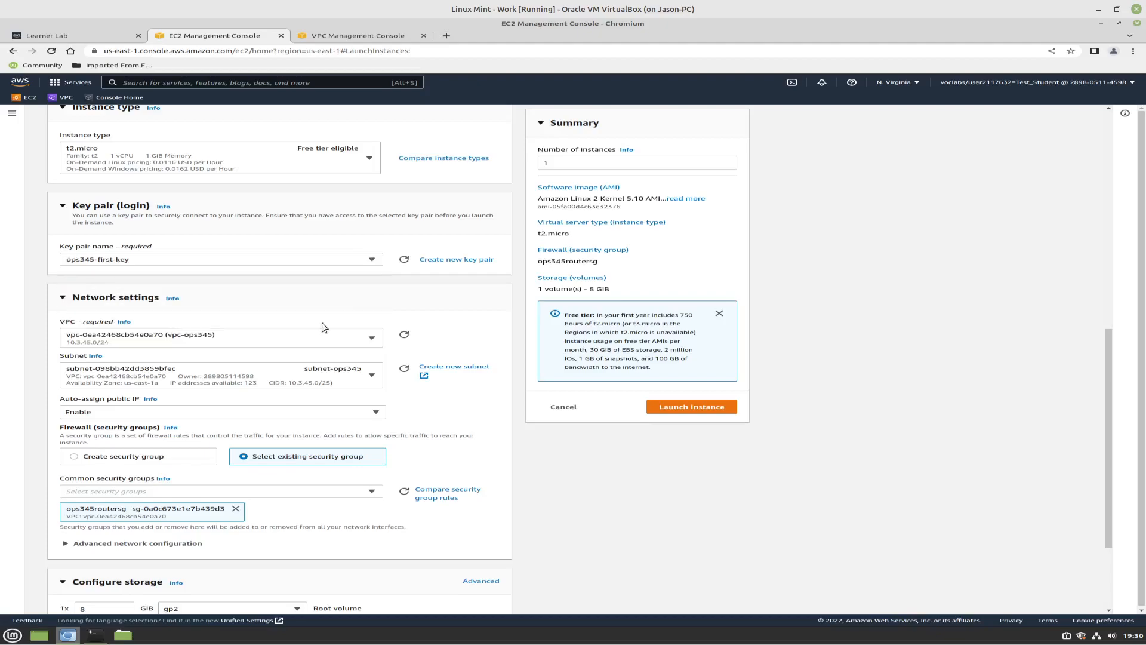
pyautogui.scroll(4, 417, 328)
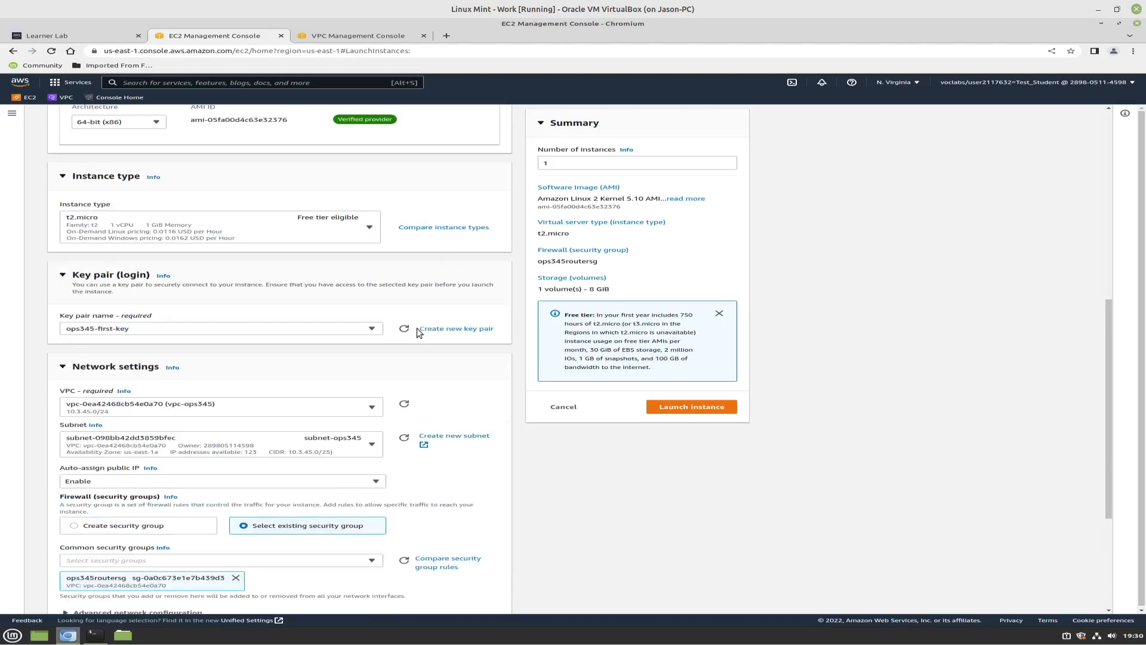
pyautogui.scroll(2, 391, 319)
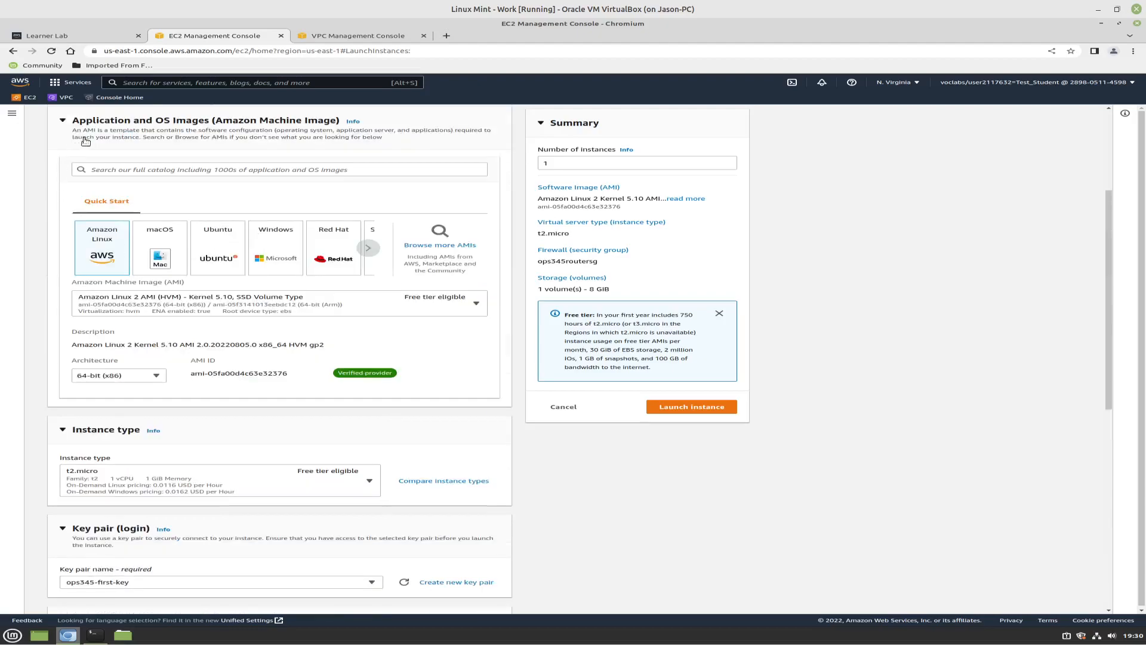
pyautogui.scroll(3, 145, 205)
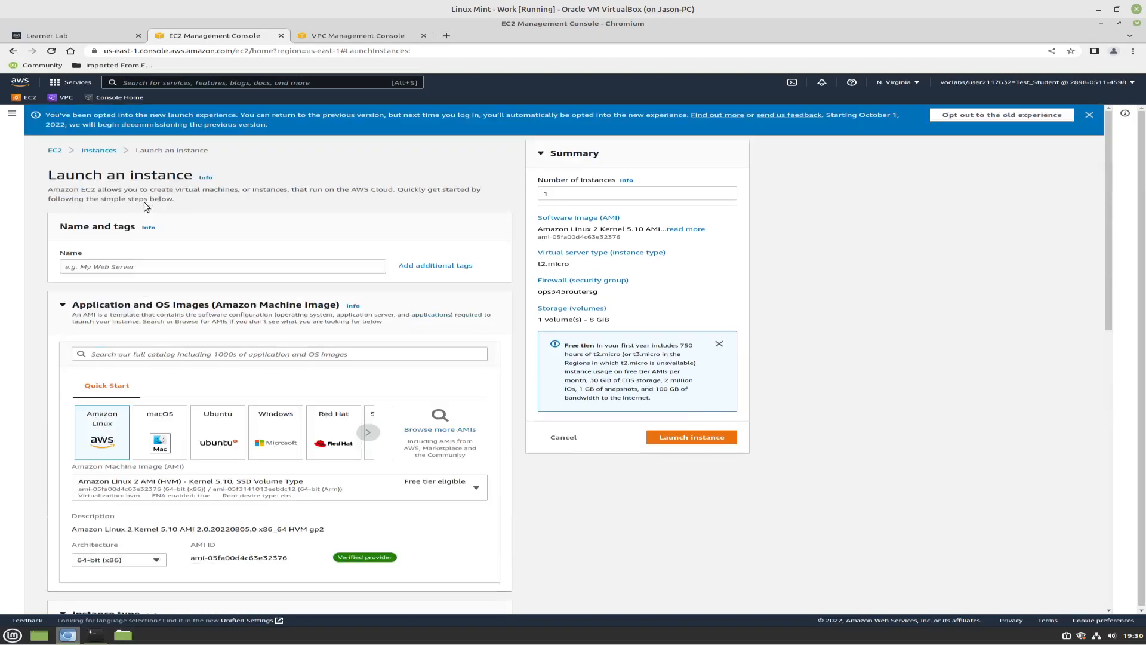
pyautogui.click(104, 268)
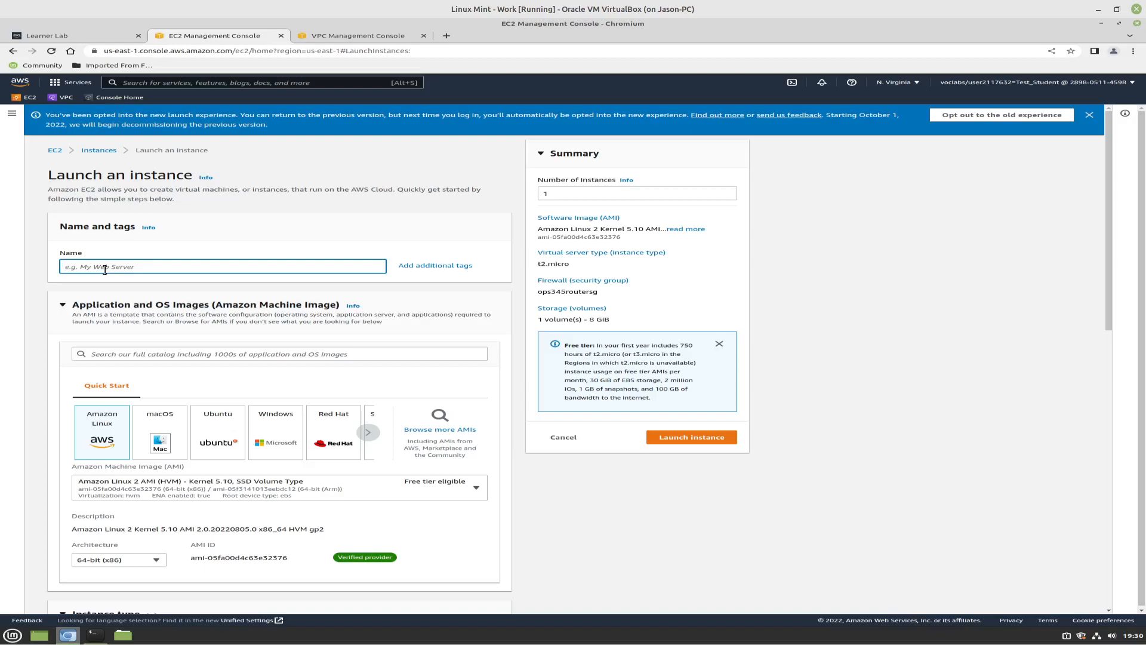
pyautogui.write('router')
pyautogui.click(559, 501)
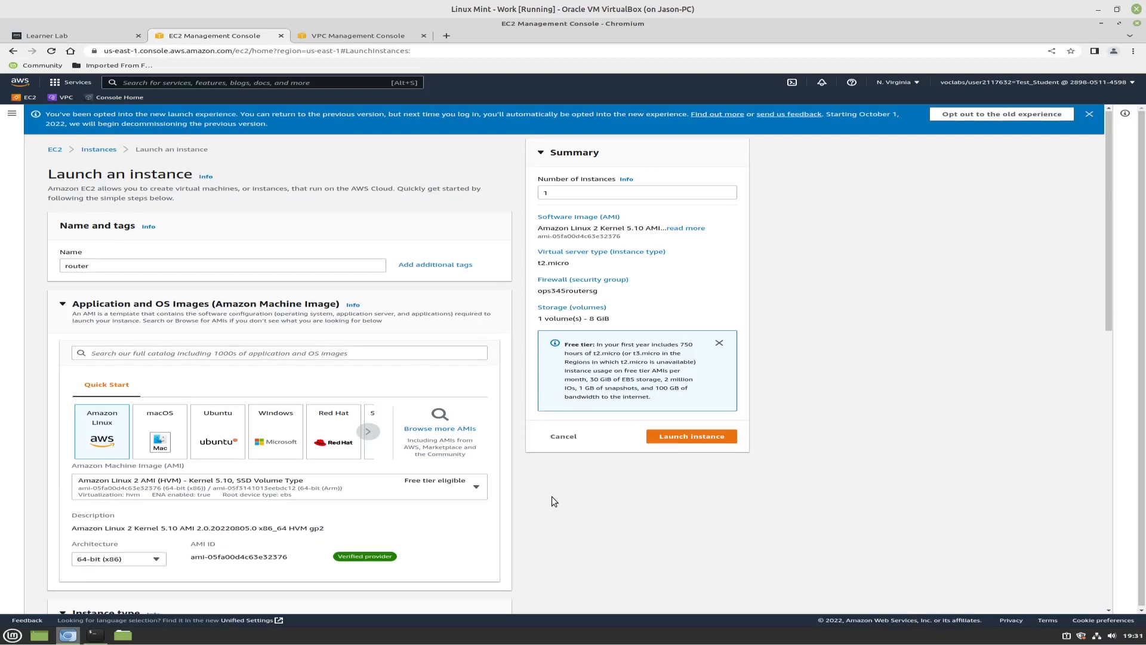
# Set the primary IP of the router's network interface 1 to 10.3.45.10 in the advanced network configuration
pyautogui.scroll(-3, 553, 500)
pyautogui.scroll(-5, 553, 500)
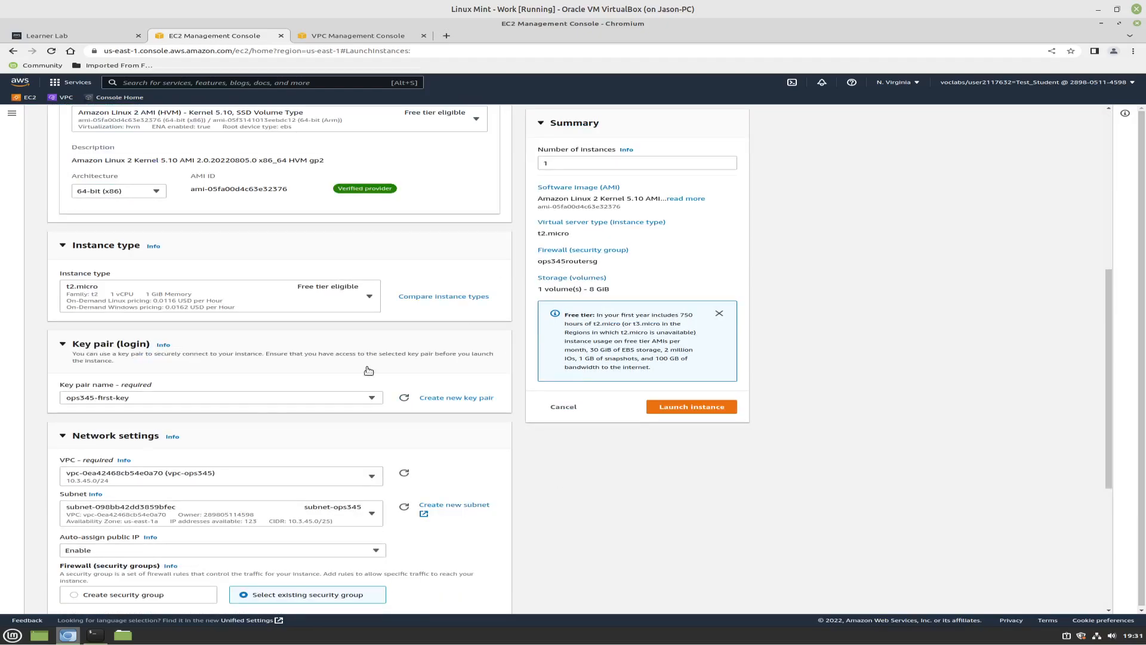
pyautogui.scroll(-1, 585, 509)
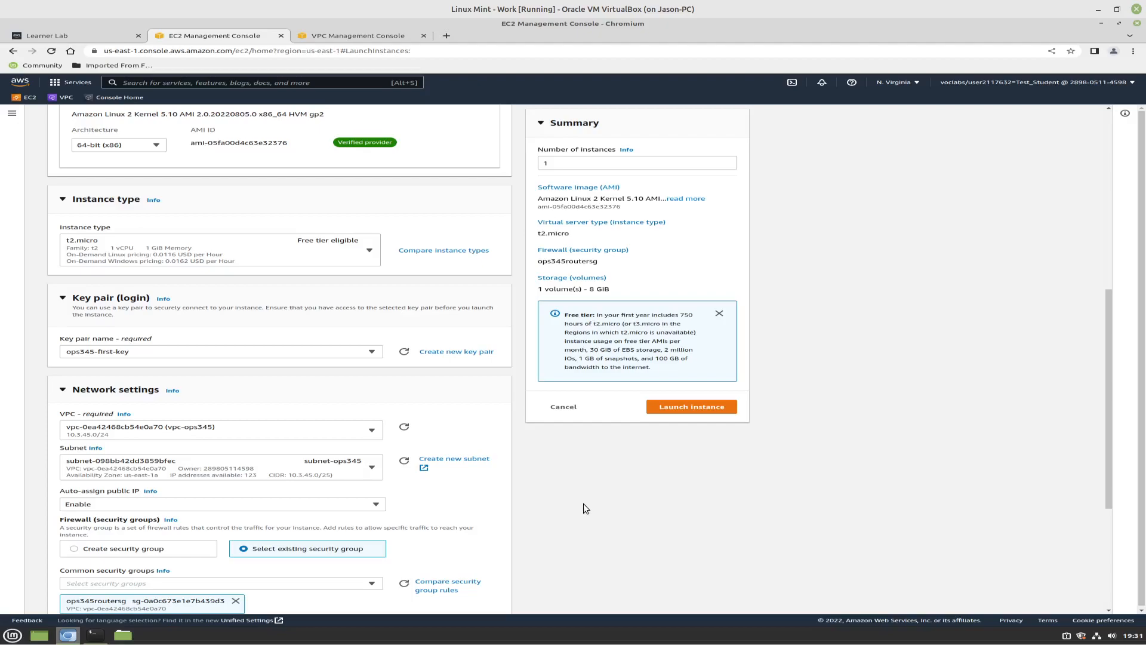
pyautogui.scroll(-1, 584, 506)
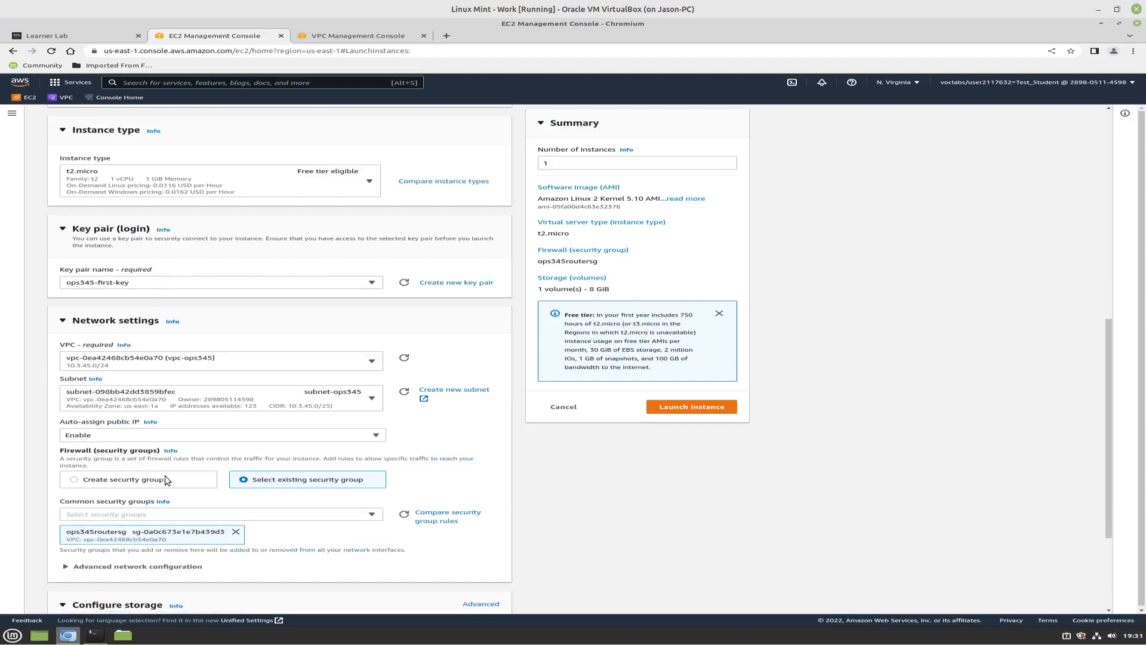
pyautogui.scroll(-1, 299, 556)
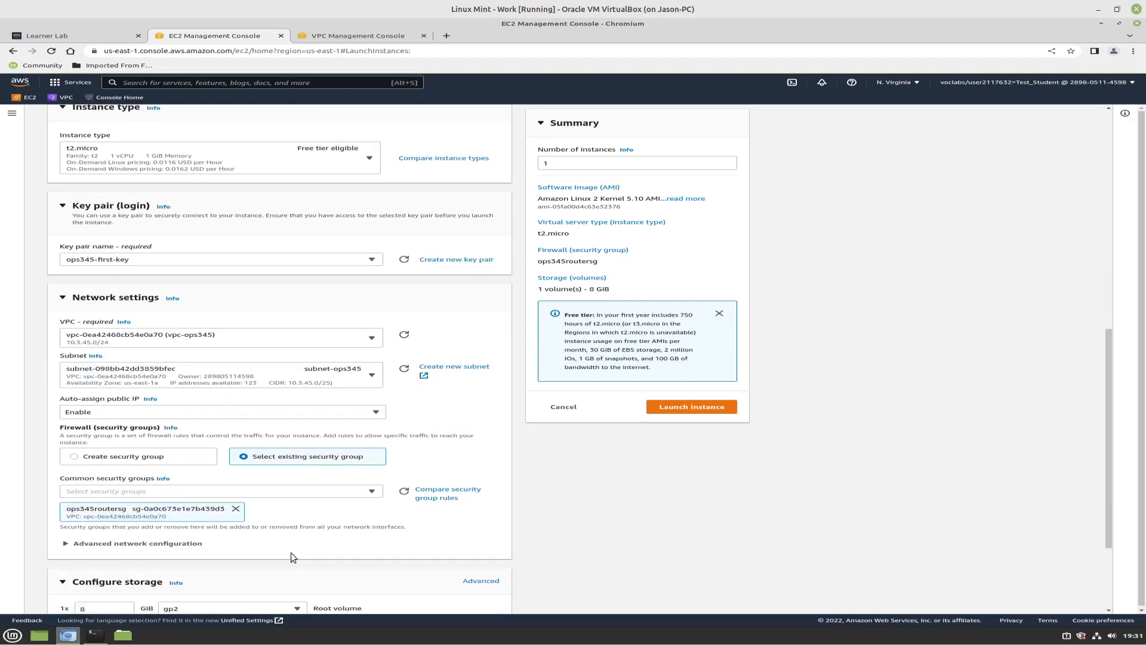
pyautogui.click(138, 544)
pyautogui.scroll(-2, 431, 575)
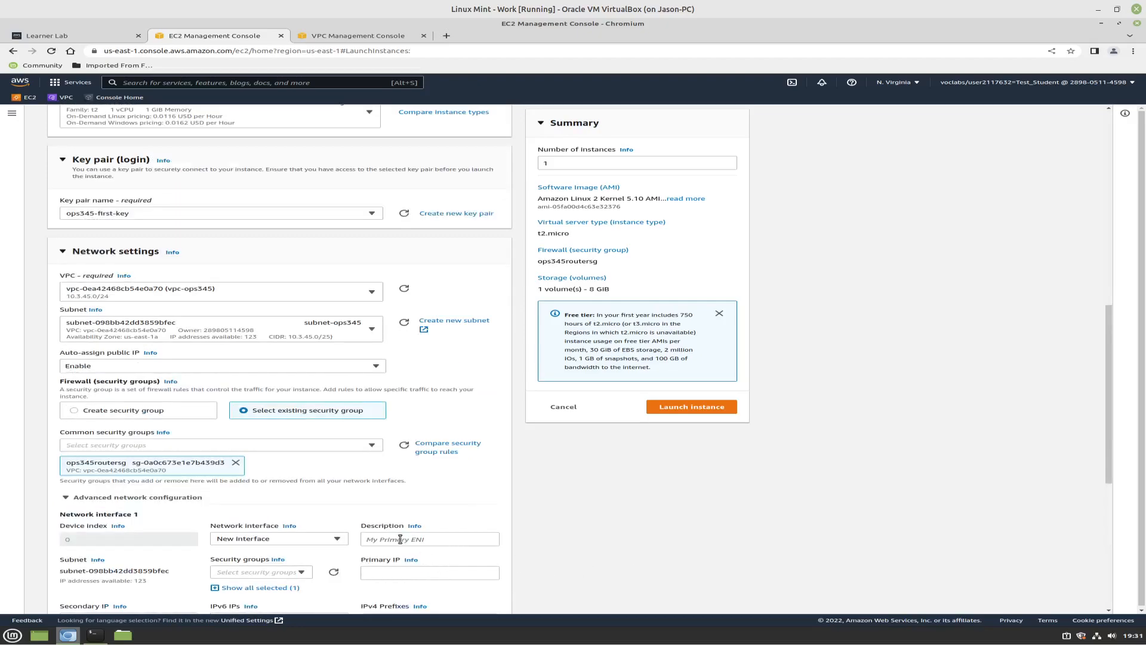
pyautogui.click(400, 575)
pyautogui.write('10.3.45.10')
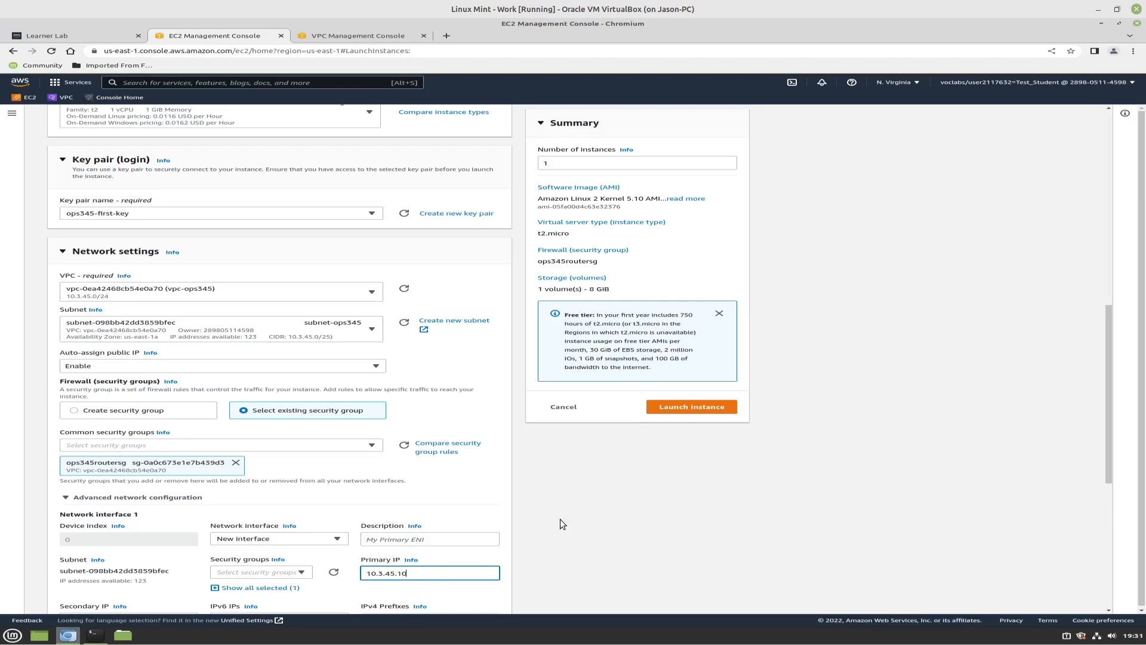
# Review the remaining network and storage settings, and launch the router instance
pyautogui.scroll(-1, 560, 523)
pyautogui.scroll(-1, 560, 524)
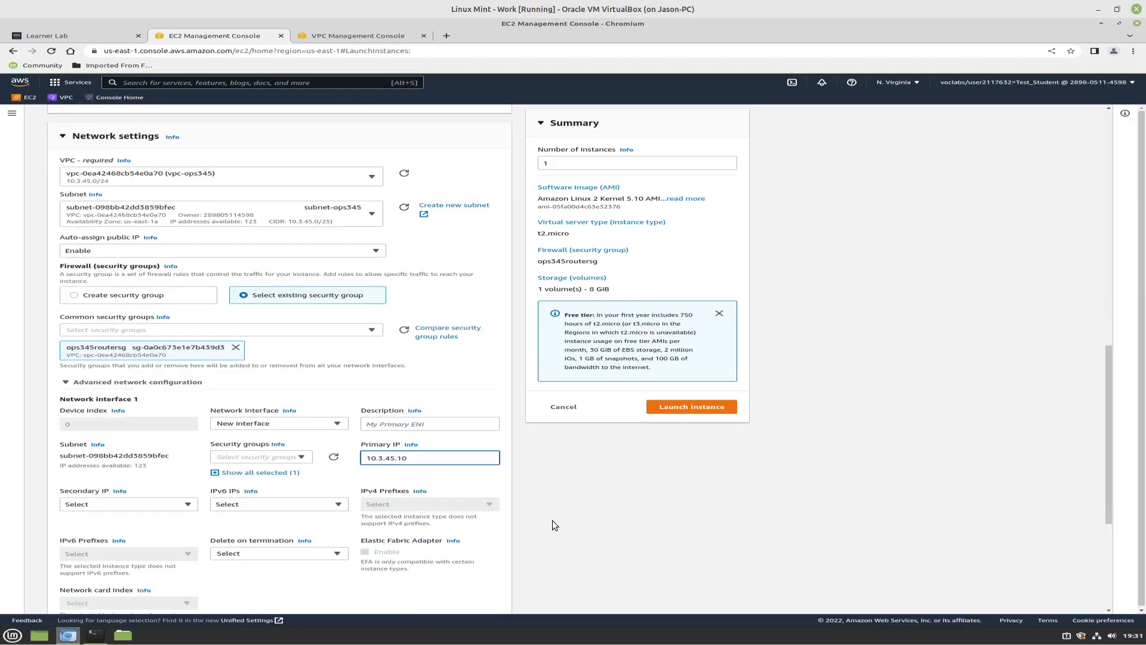
pyautogui.scroll(-2, 553, 522)
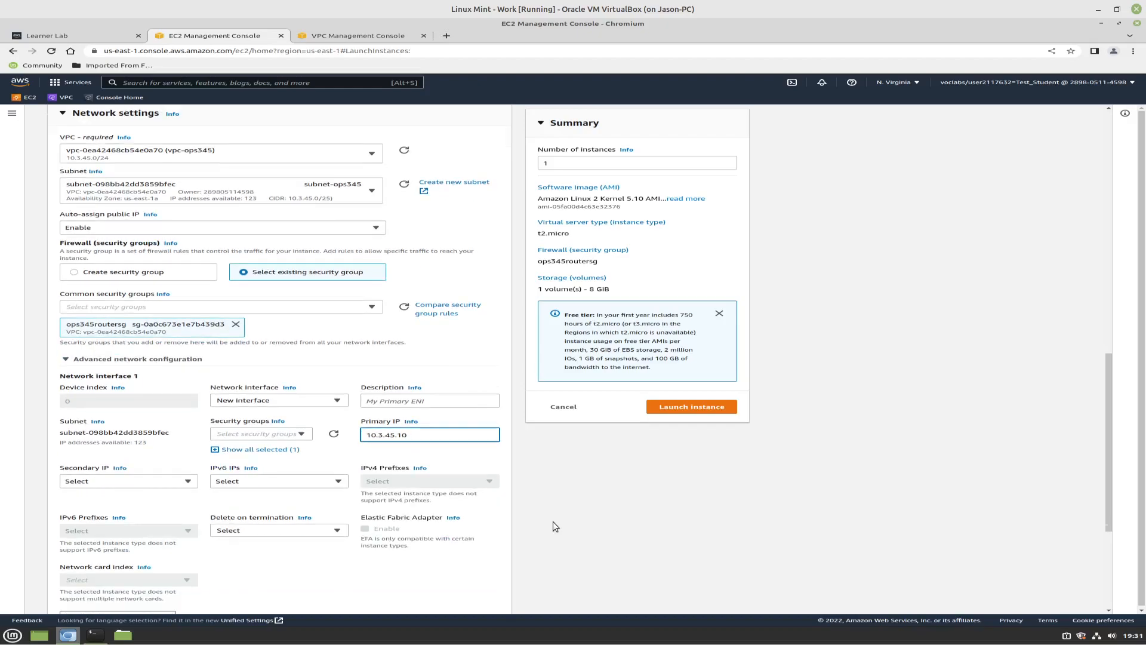
pyautogui.scroll(-2, 552, 521)
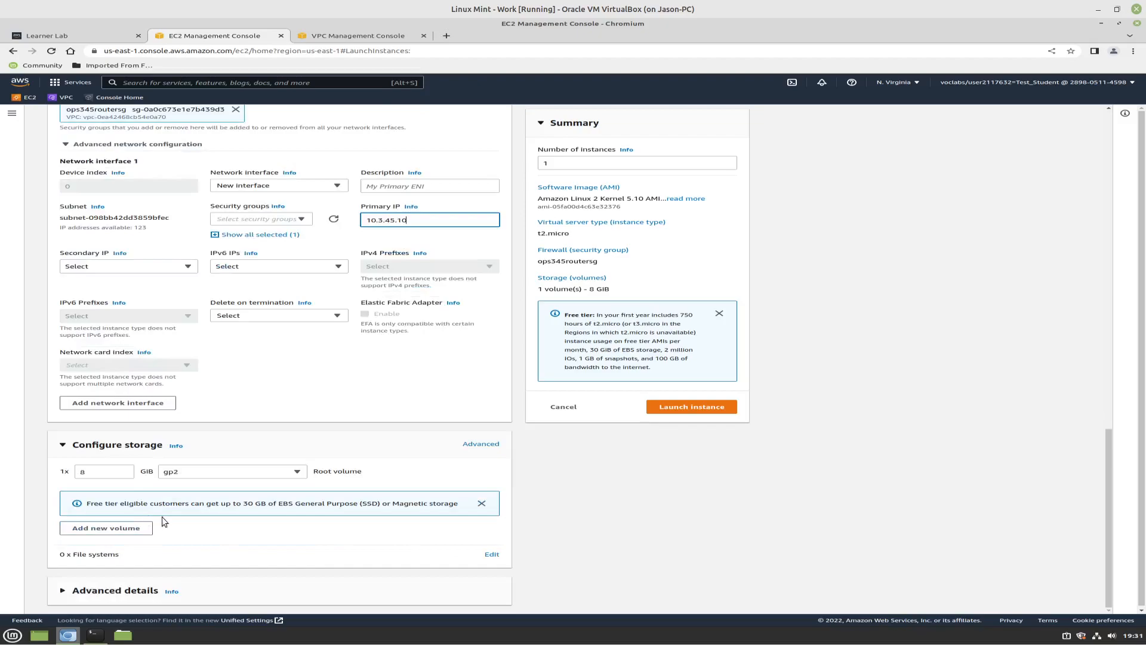
pyautogui.scroll(-1, 489, 529)
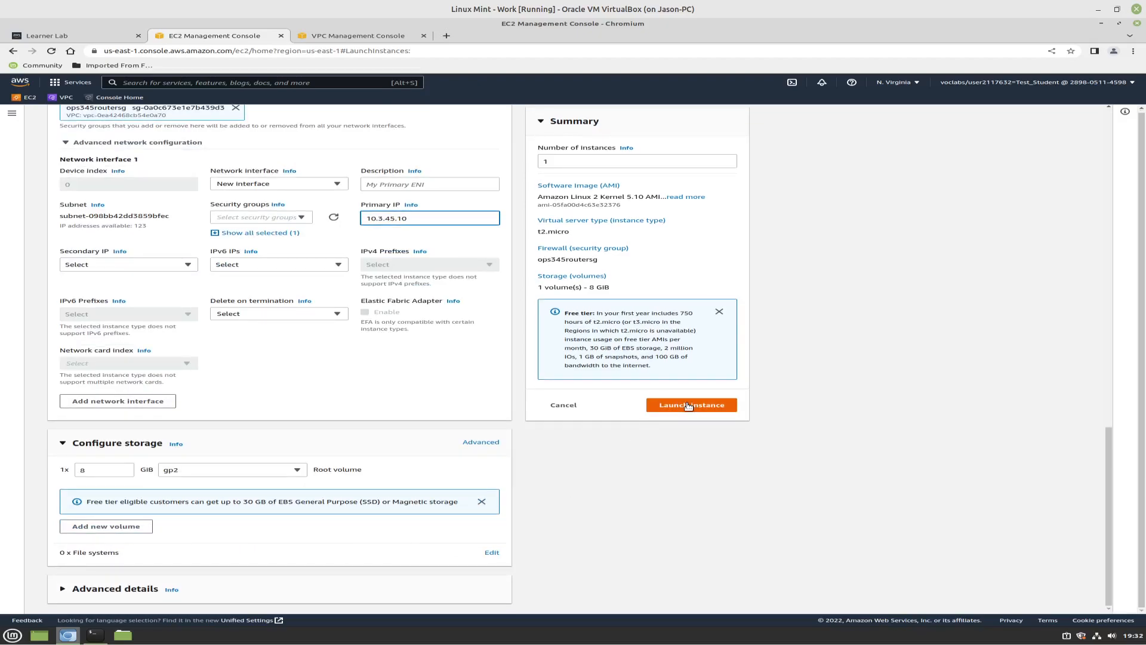
pyautogui.click(688, 405)
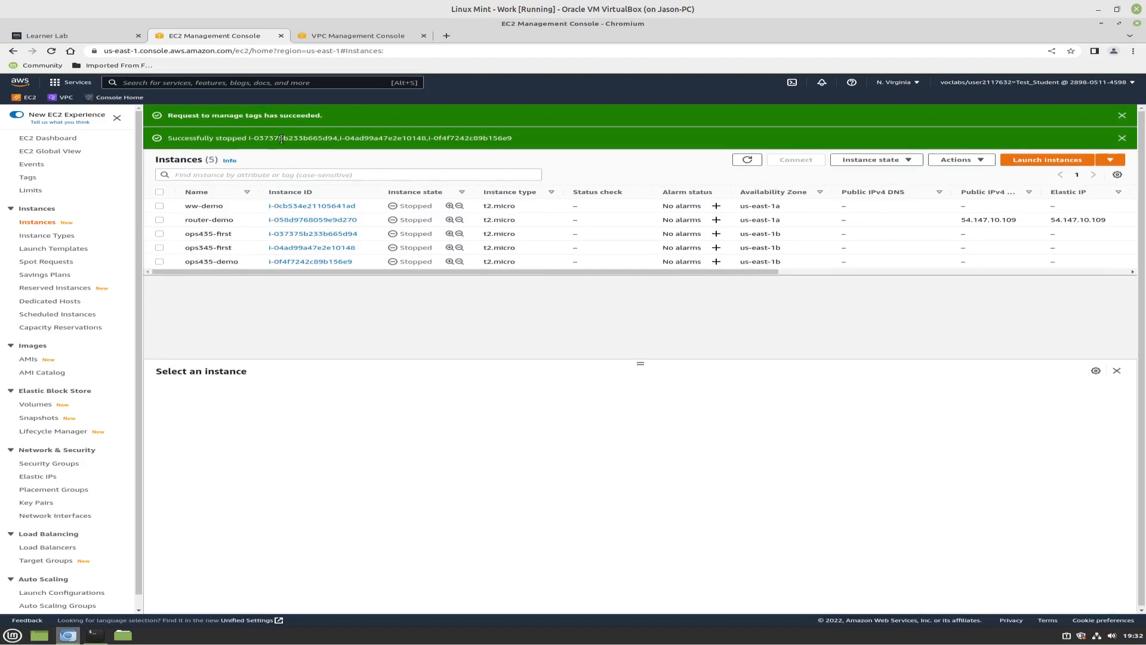
# Refresh the instance list and highlight the public IPv4 address of the router instance
pyautogui.click(747, 159)
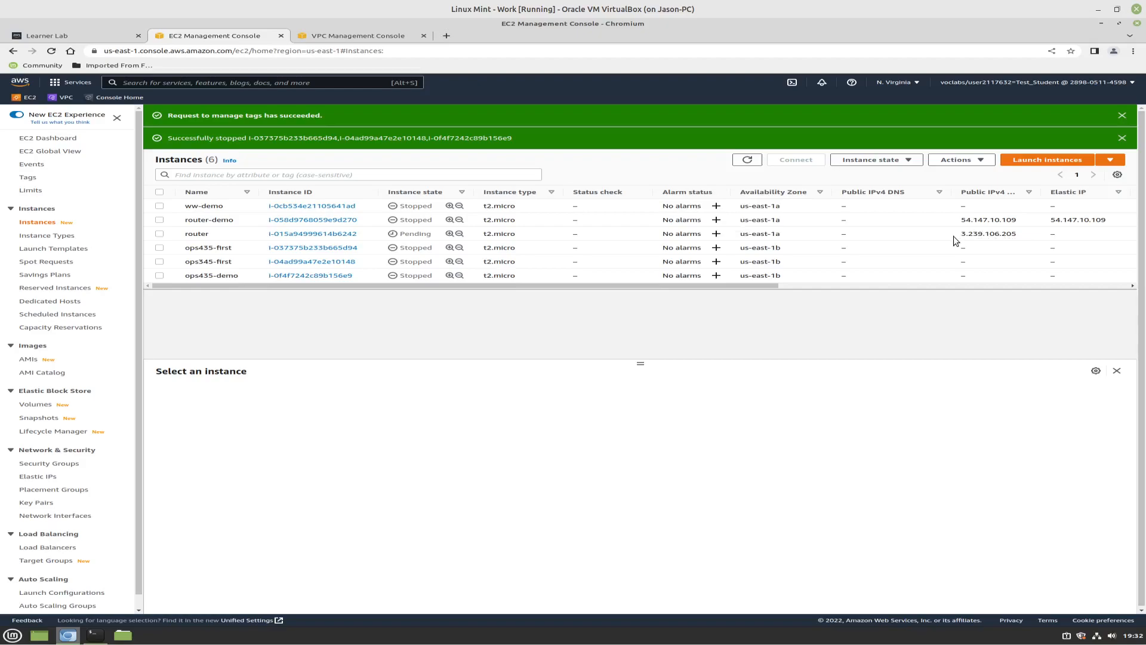
pyautogui.moveTo(1017, 233); pyautogui.dragTo(966, 233)
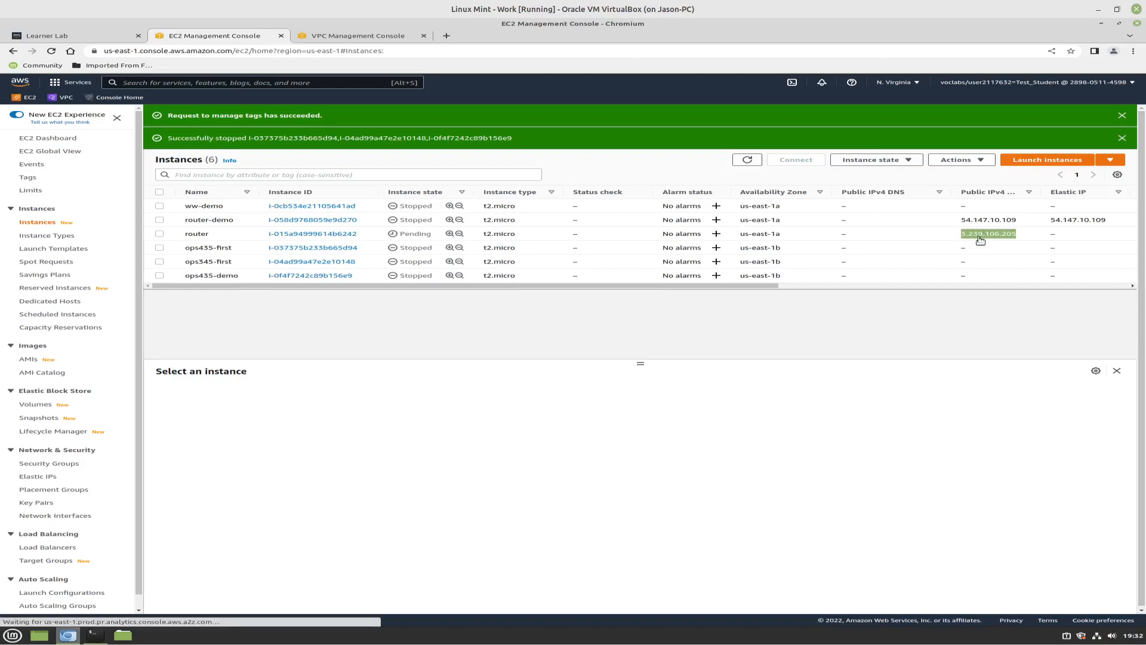
# Copy the router instance's public IPv4 address from its details and switch to the terminal
pyautogui.rightClick(968, 235)
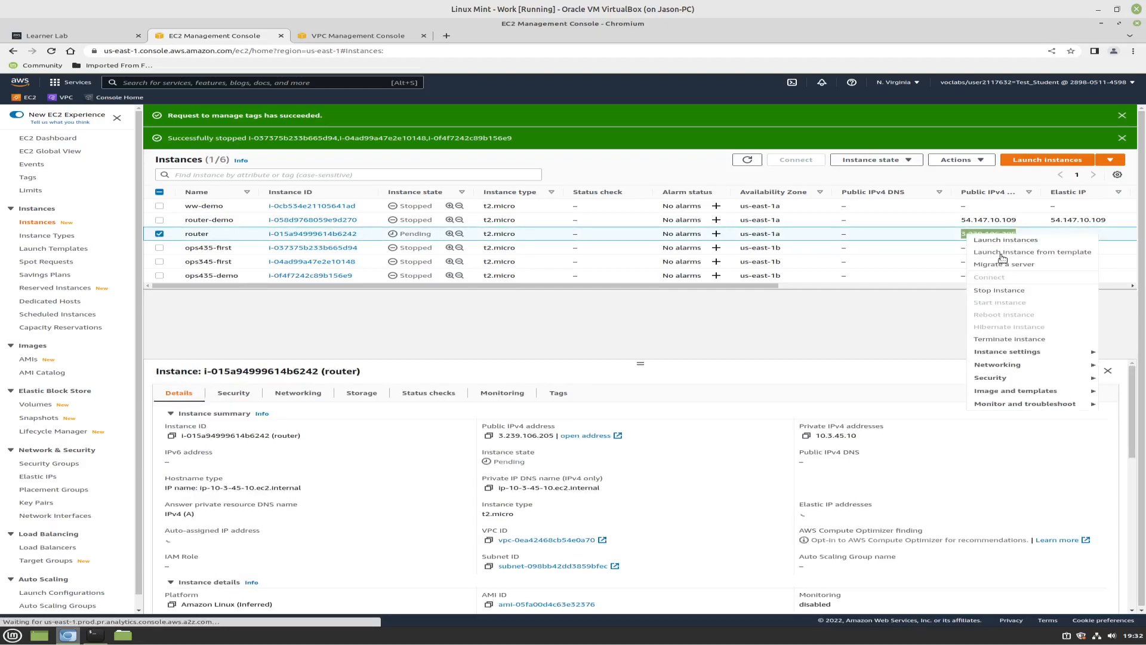
pyautogui.click(911, 331)
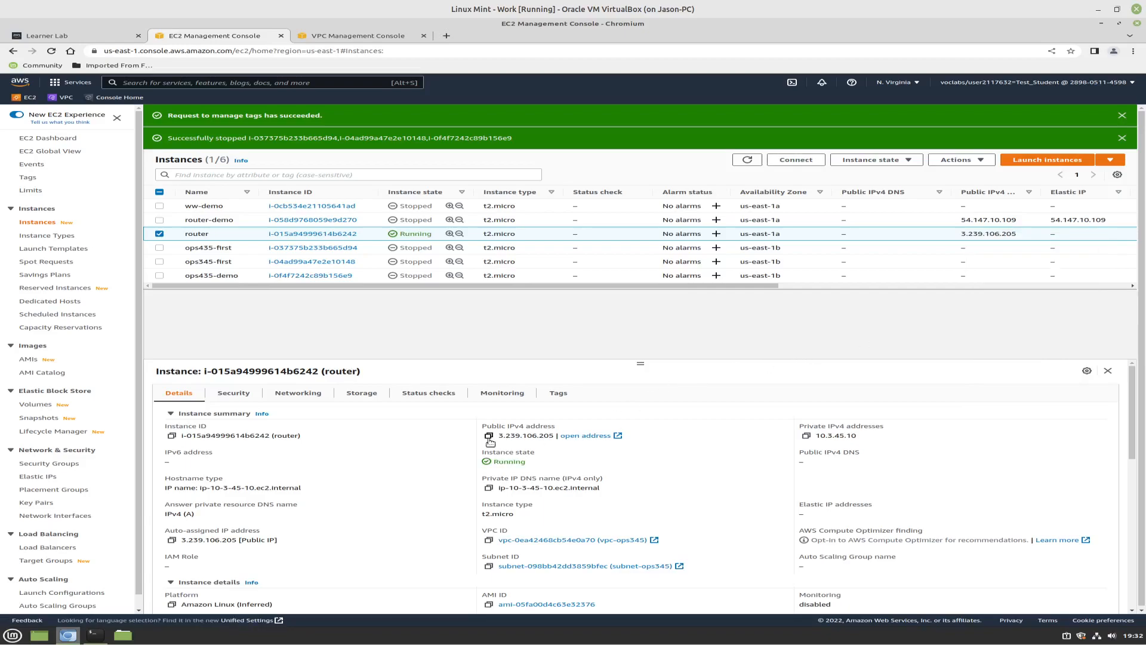
pyautogui.click(488, 438)
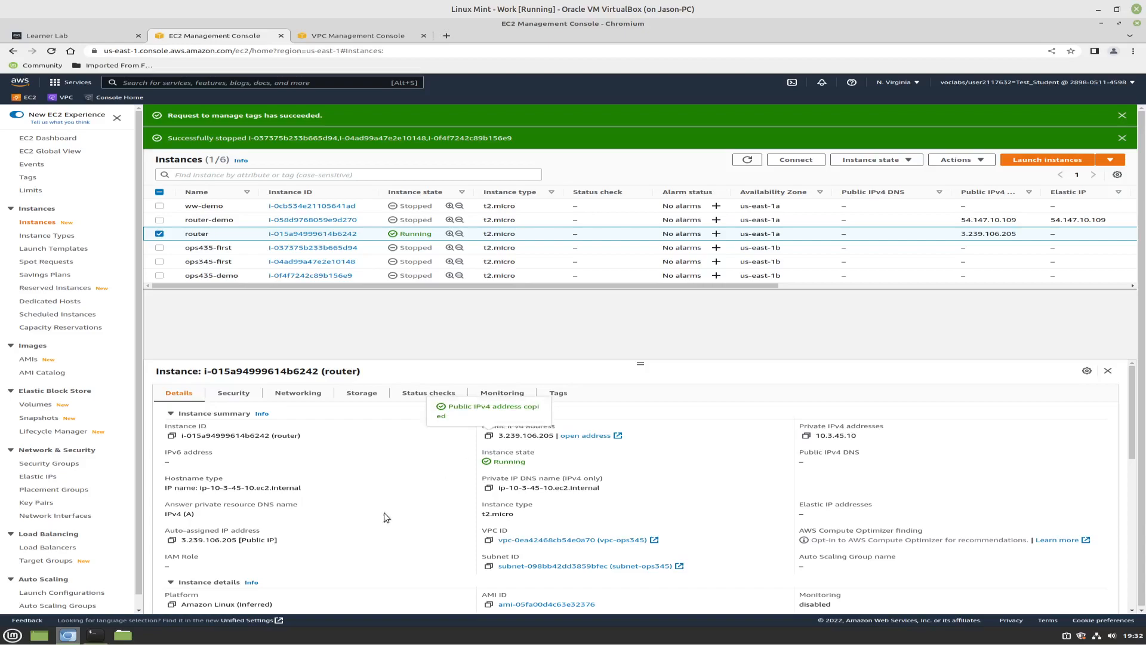
pyautogui.click(93, 636)
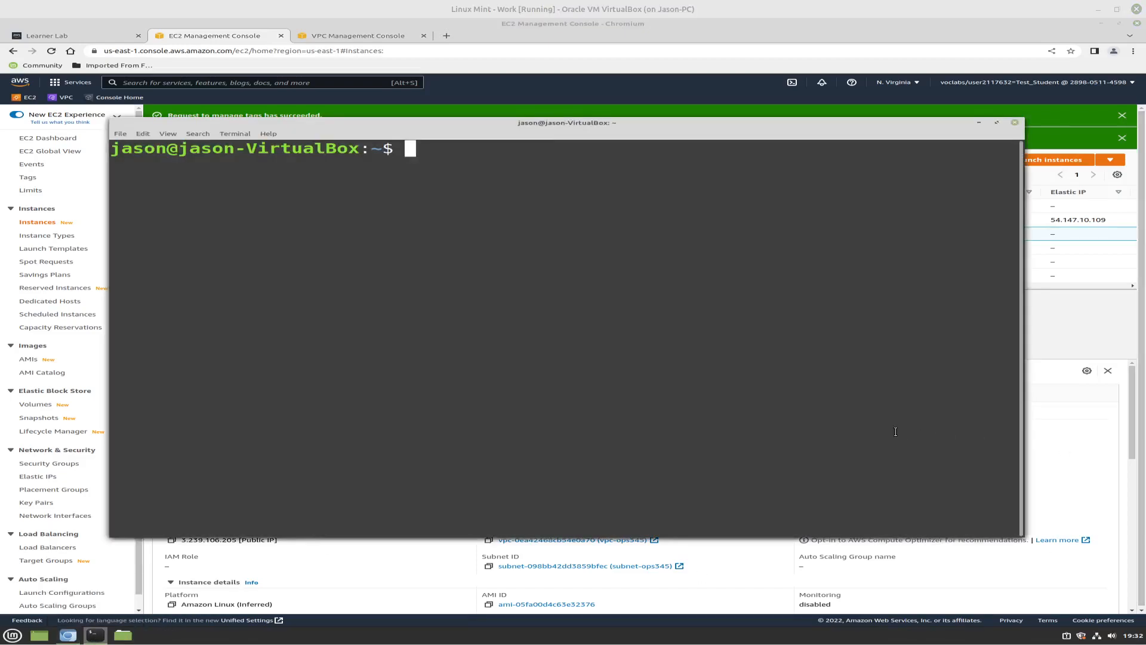
pyautogui.write('shh')
pyautogui.press('BackSpace')
pyautogui.press('BackSpace')
pyautogui.write('sh -i ')
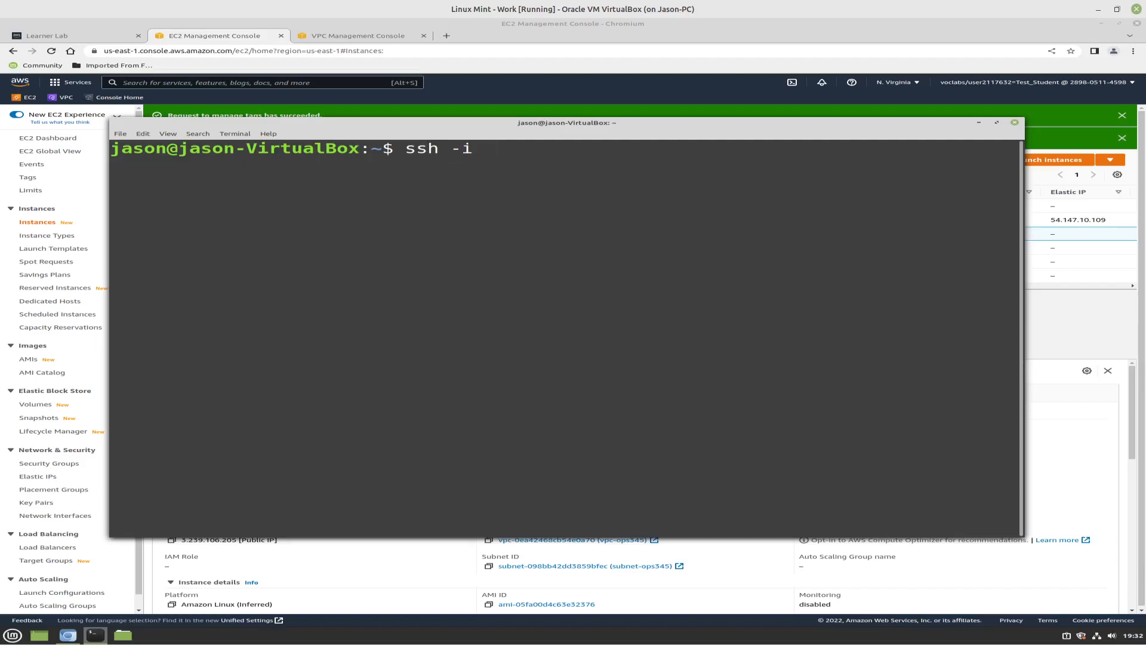
pyautogui.write('~/ops')
pyautogui.press('Tab')
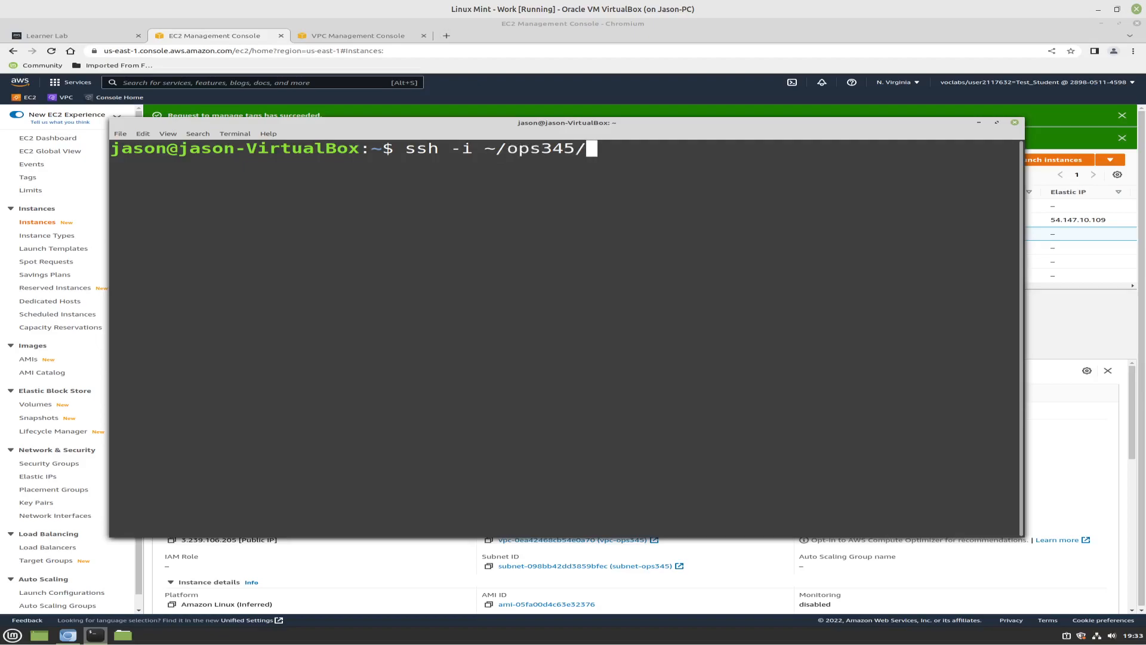
pyautogui.write('ke')
pyautogui.press('Tab')
pyautogui.hotkey('ctrl', 'c')
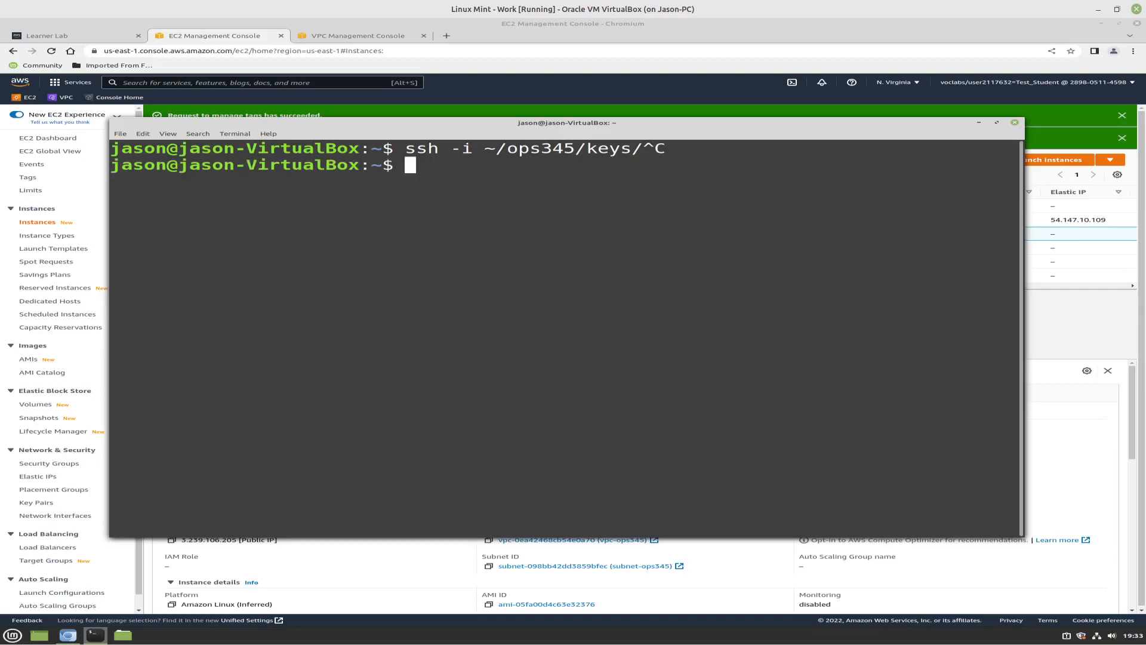
# List the contents of the ops345/keys directory and of its ssh subdirectory
pyautogui.write('ls ops345/keys')
pyautogui.press('Return')
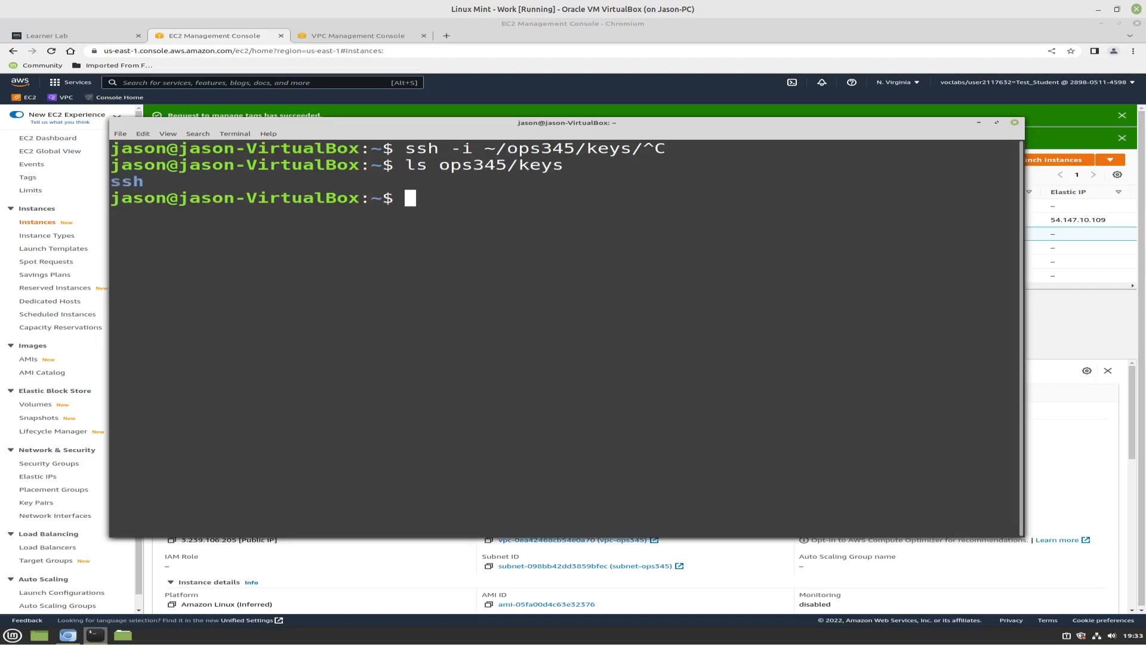
pyautogui.press('Up')
pyautogui.write('/ssh')
pyautogui.press('Return')
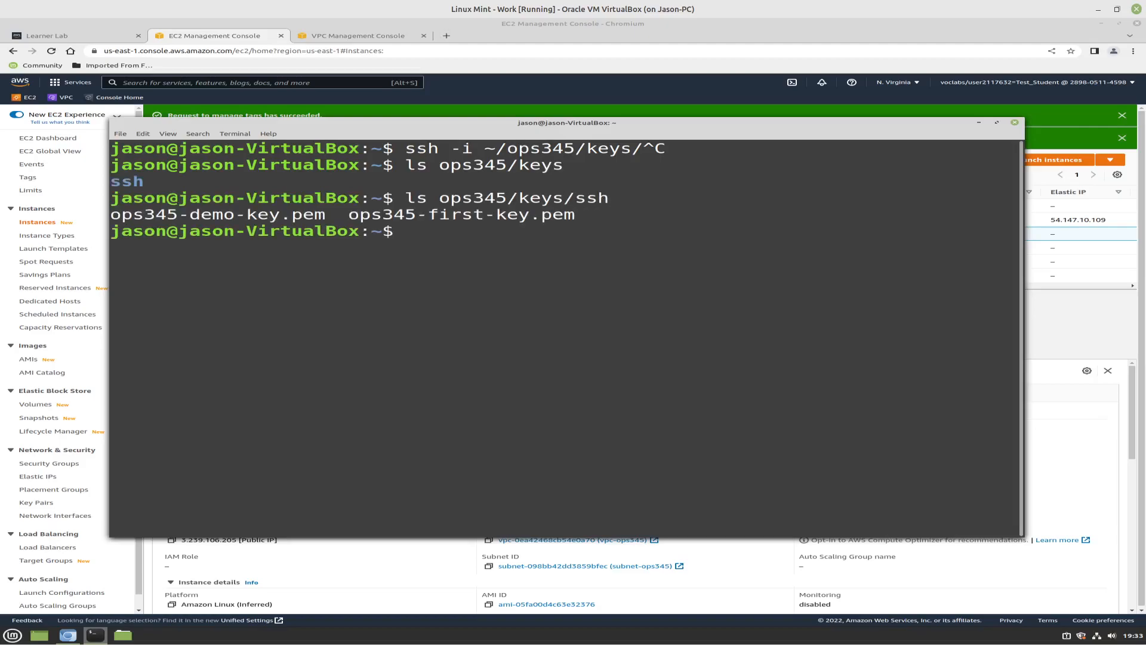
# Begin an ssh command that uses the identity file ops345/keys/ssh/ops345-first-key.pem
pyautogui.write('ssh -i')
pyautogui.write('ops34')
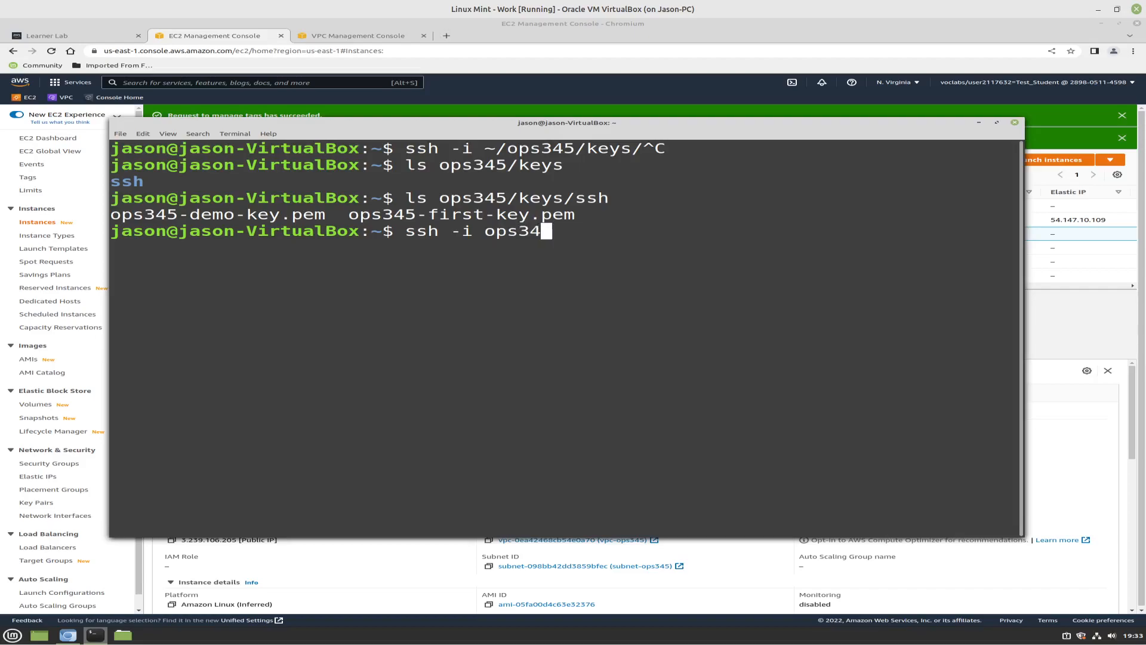
pyautogui.write('5/keys/ssh')
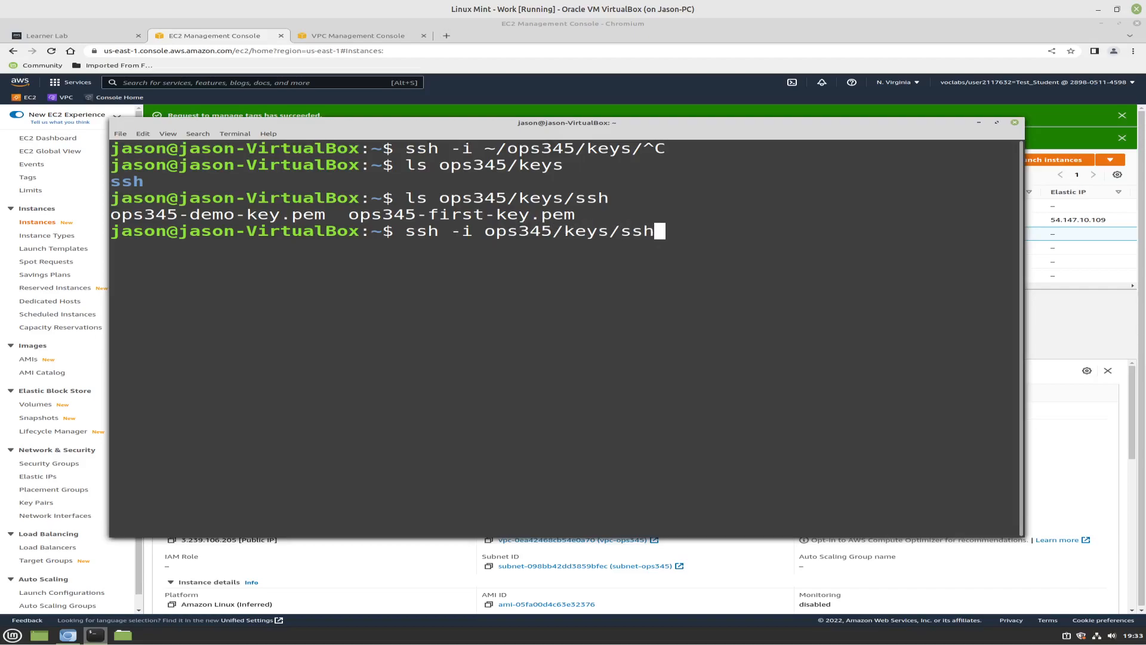
pyautogui.write('/ops')
pyautogui.write('345-')
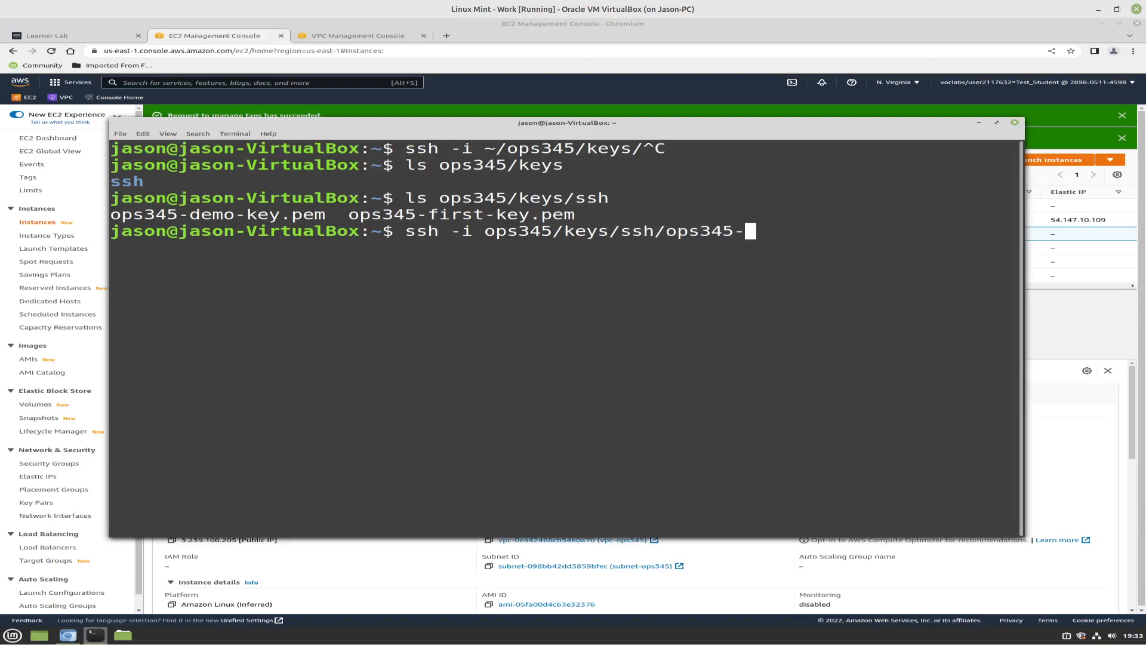
pyautogui.write('first-key.pem')
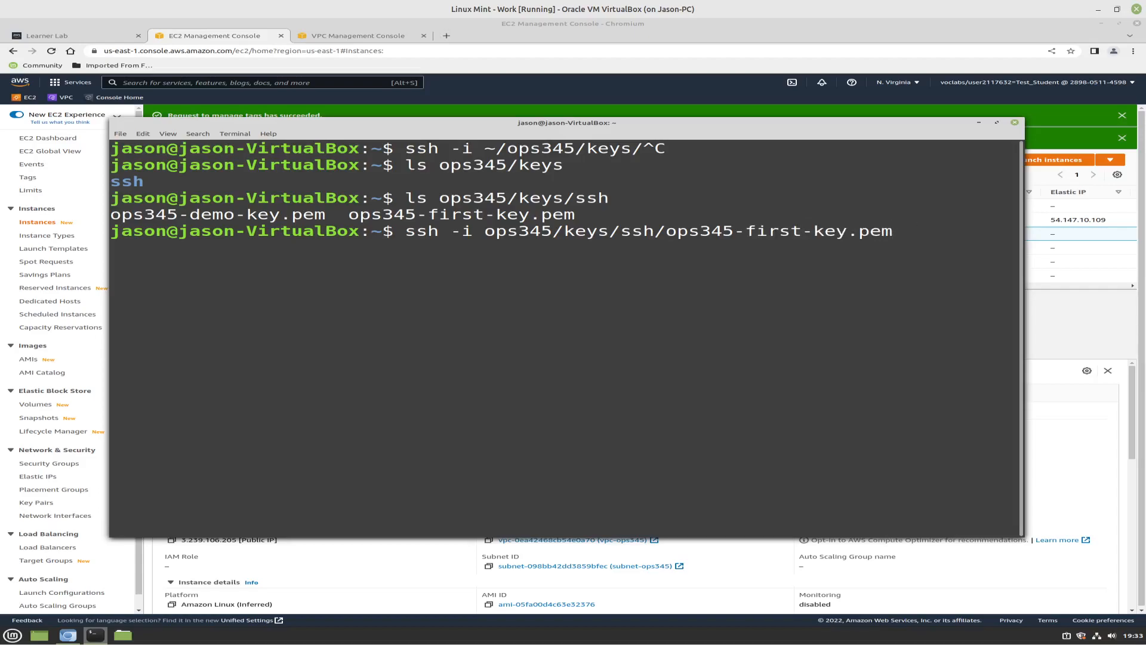
pyautogui.write(' ec2-user@')
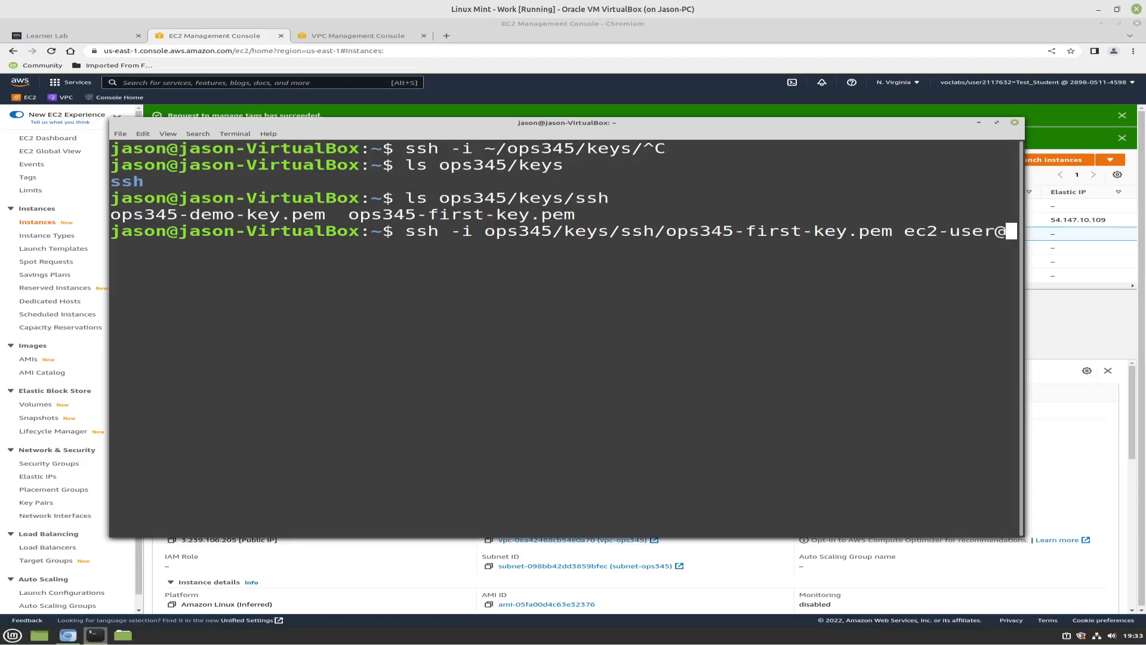
# Connect over SSH as ec2-user to 3.239.106.205, accepting the host key, and maximize the terminal window
pyautogui.rightClick(733, 291)
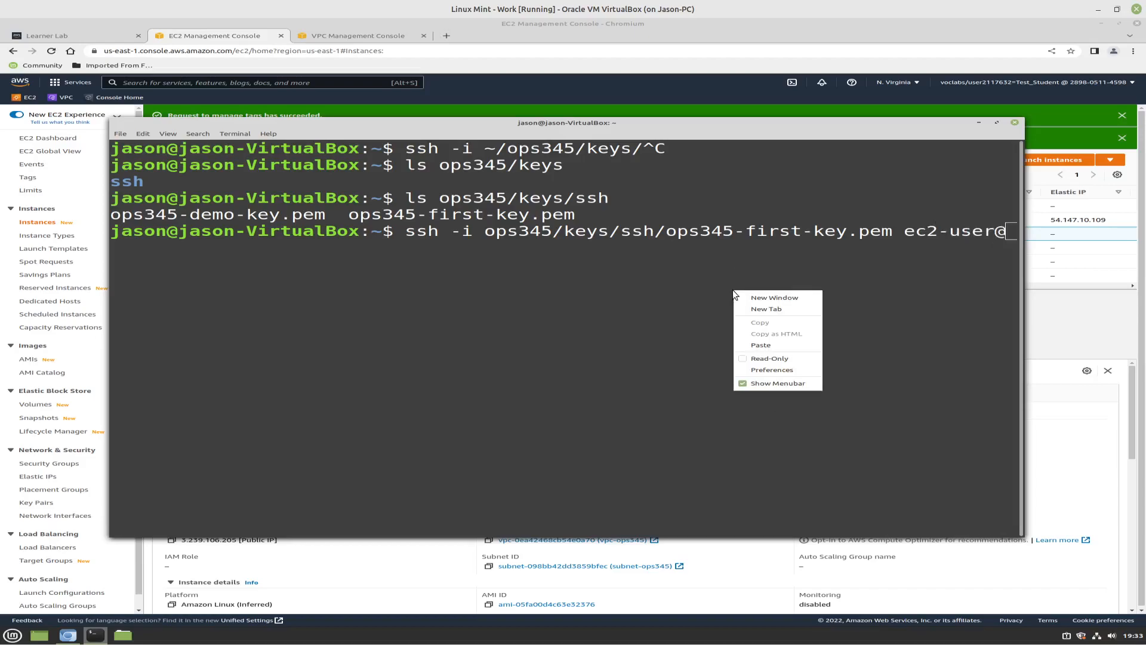
pyautogui.click(764, 343)
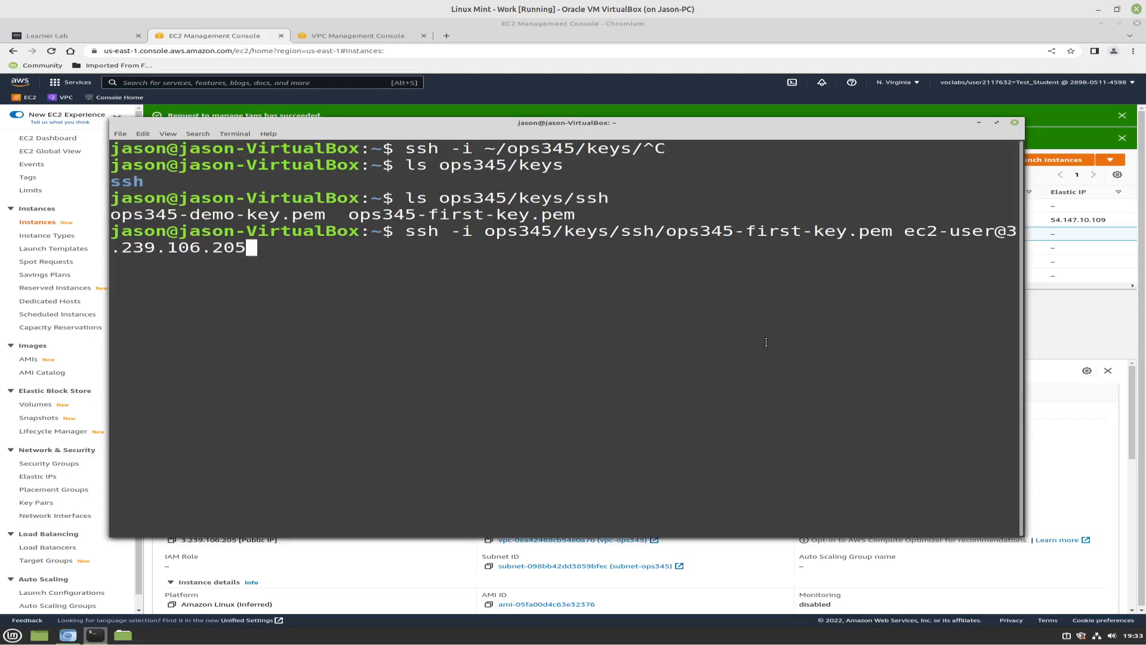
pyautogui.press('Return')
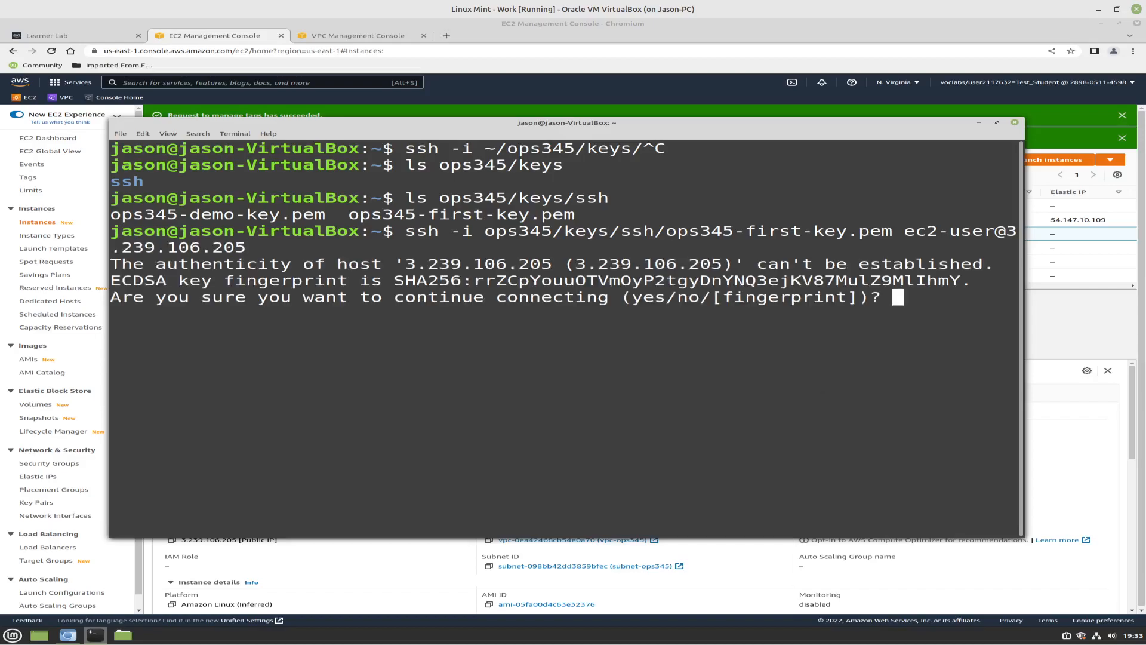
pyautogui.write('yes')
pyautogui.press('Return')
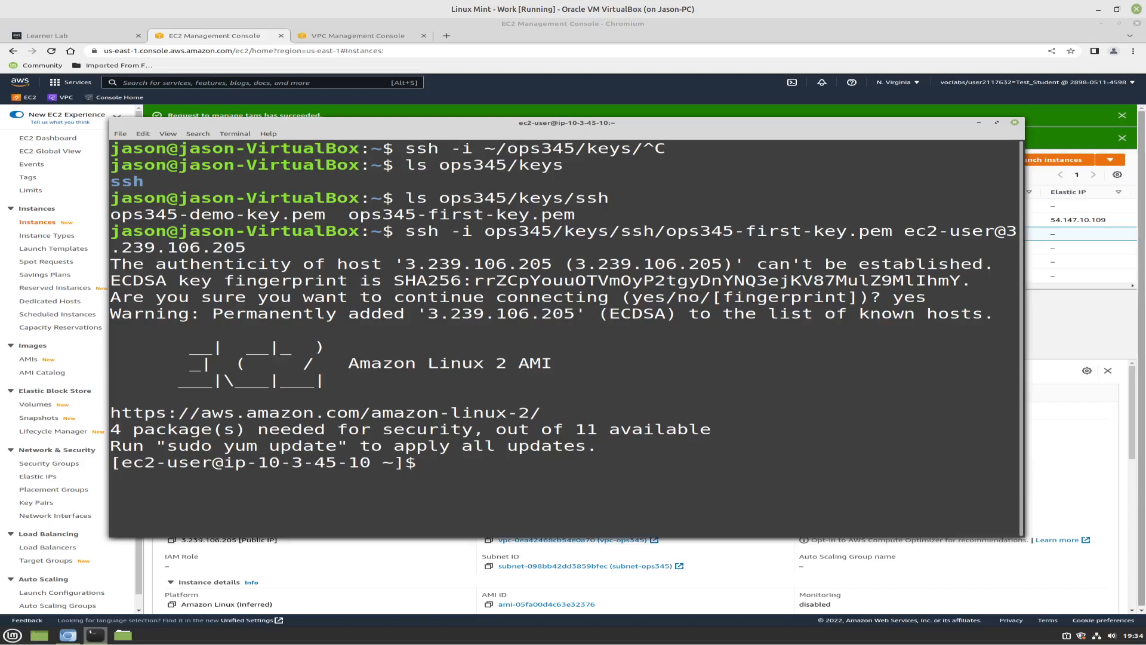
pyautogui.doubleClick(829, 124)
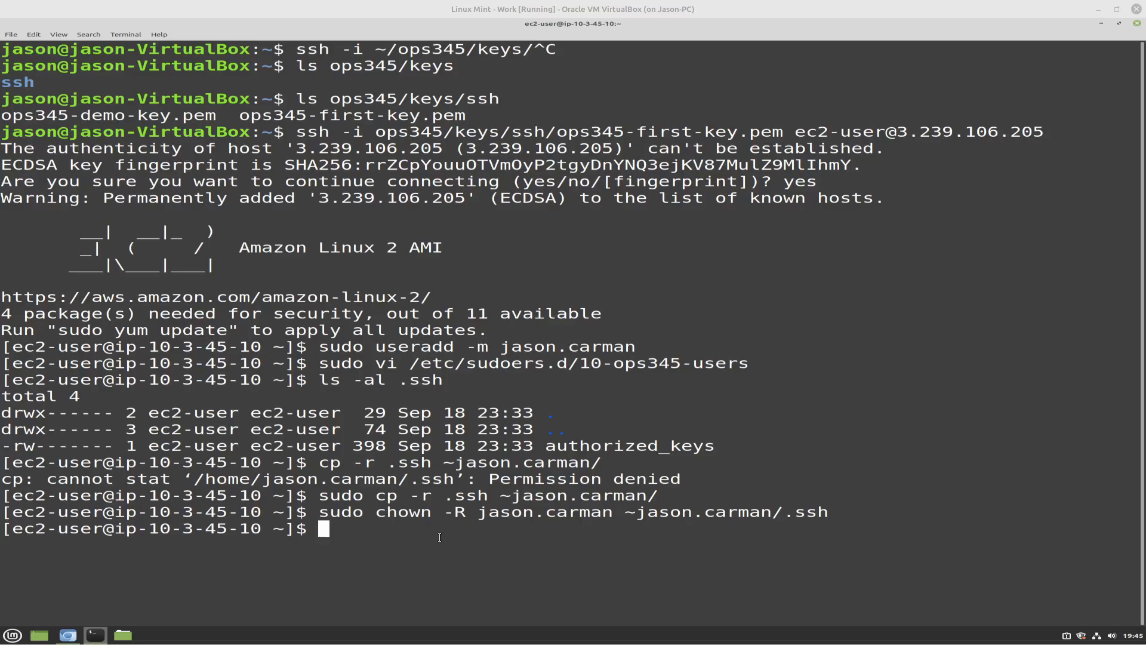
pyautogui.write('su jason.carman')
pyautogui.press('Return')
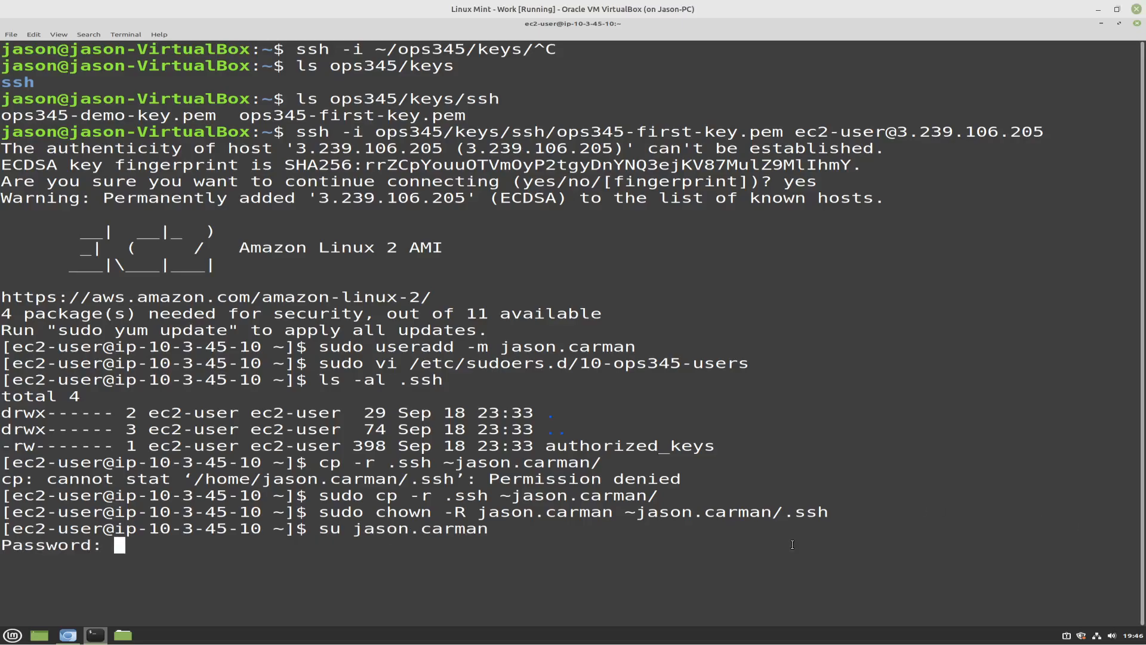
pyautogui.hotkey('ctrl', 'c')
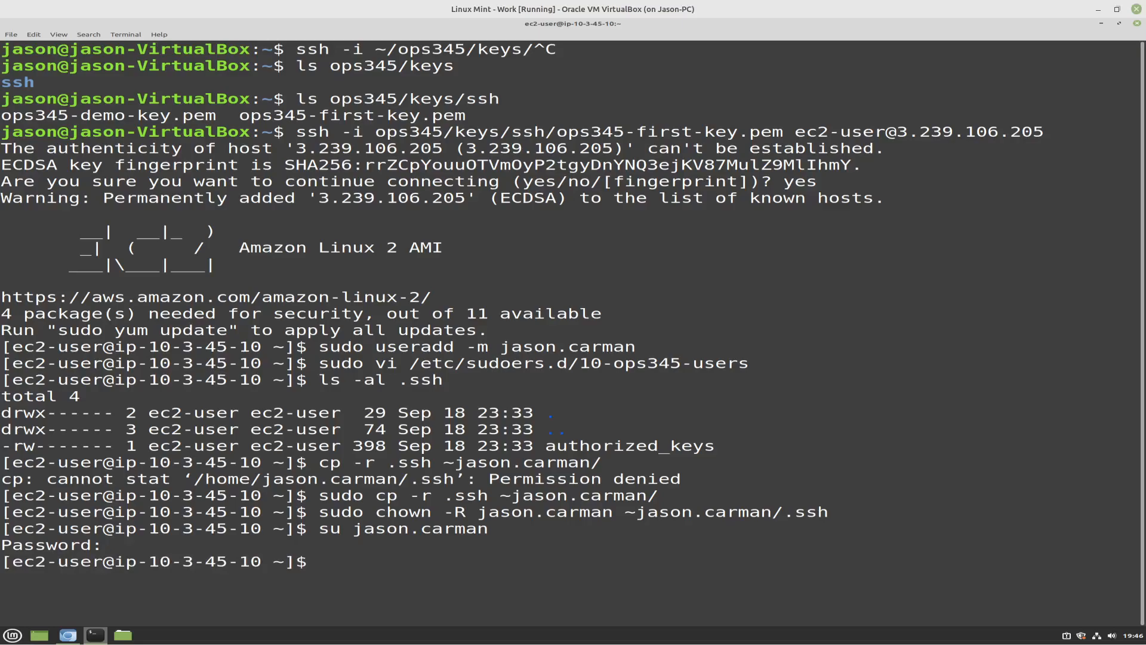
# Log out of the ec2-user SSH session and return to the local shell with an empty prompt
pyautogui.write('exit')
pyautogui.press('Return')
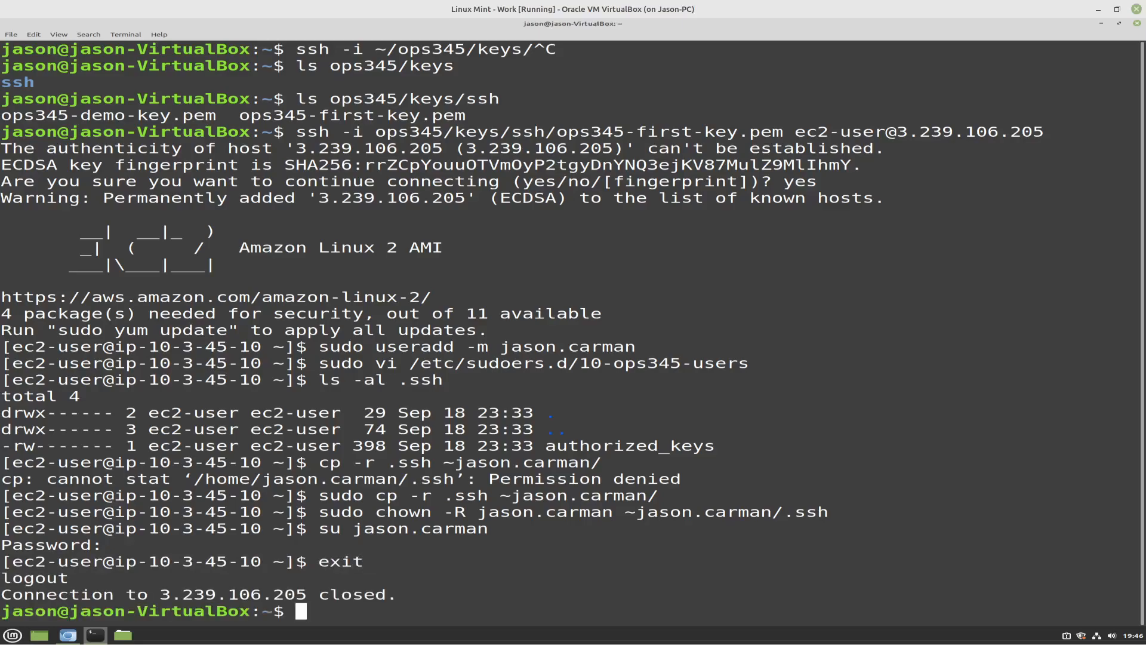
pyautogui.write('ssh')
pyautogui.press('BackSpace')
pyautogui.press('BackSpace')
pyautogui.press('BackSpace')
# Recall the earlier ssh command, replace ec2-user with the new personal account's username, and connect to 3.239.106.205
pyautogui.press('Up')
pyautogui.press('Left')
pyautogui.press('Left')
pyautogui.press('Left')
pyautogui.press('Left')
pyautogui.press('Left')
pyautogui.press('Left')
pyautogui.press('Left')
pyautogui.press('Left')
pyautogui.press('Left')
pyautogui.press('Left')
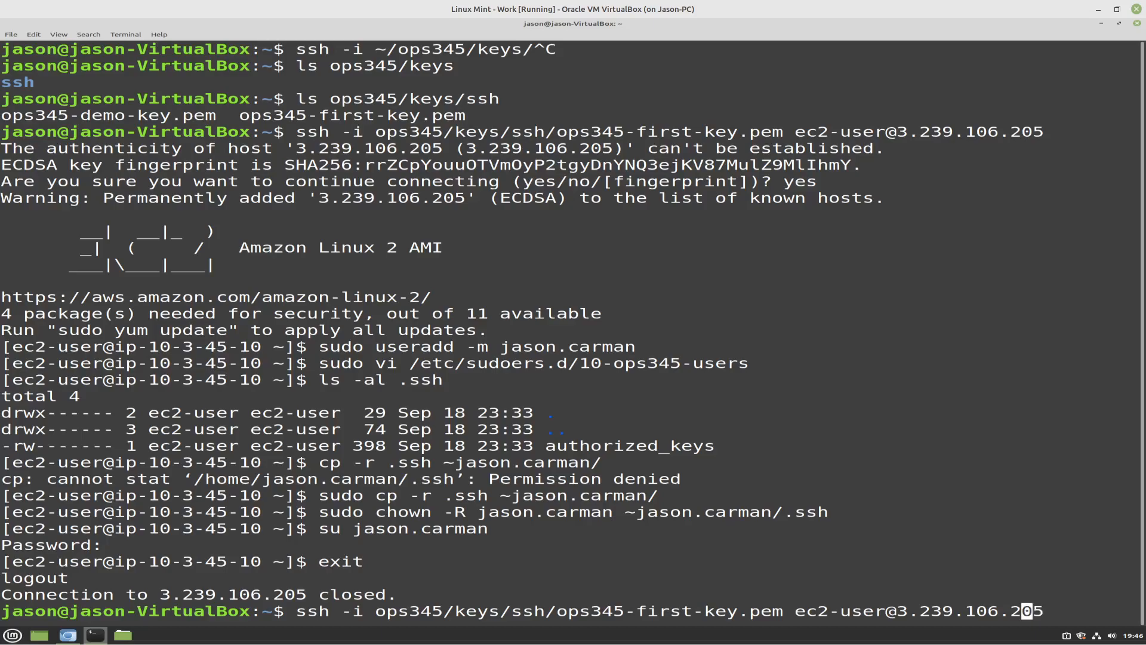
pyautogui.press('Left')
pyautogui.press('Left')
pyautogui.press('Left')
pyautogui.press('Left')
pyautogui.press('Left')
pyautogui.press('Delete')
pyautogui.press('BackSpace')
pyautogui.press('BackSpace')
pyautogui.press('BackSpace')
pyautogui.press('BackSpace')
pyautogui.press('BackSpace')
pyautogui.press('BackSpace')
pyautogui.press('BackSpace')
pyautogui.press('BackSpace')
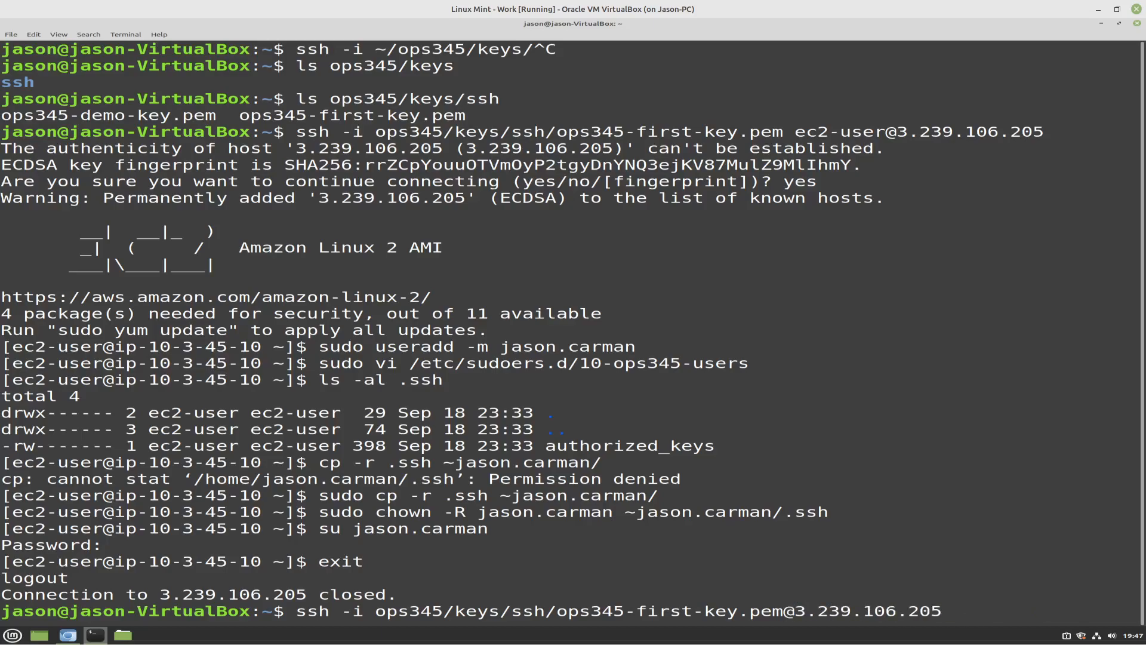
pyautogui.write('jason.carm')
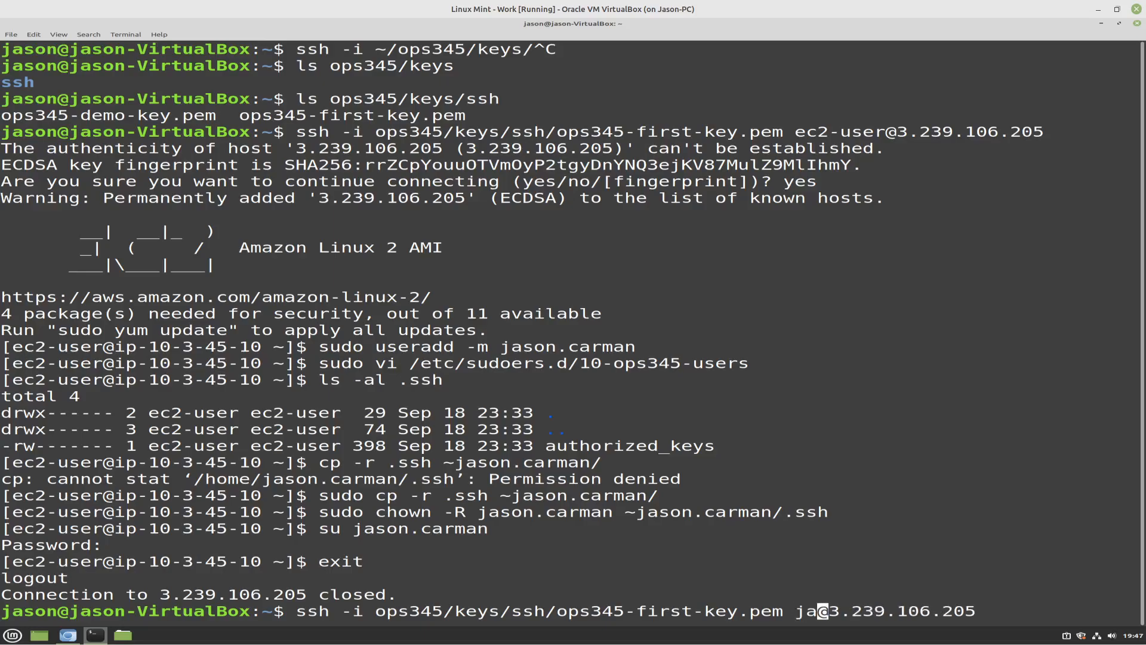
pyautogui.write('an')
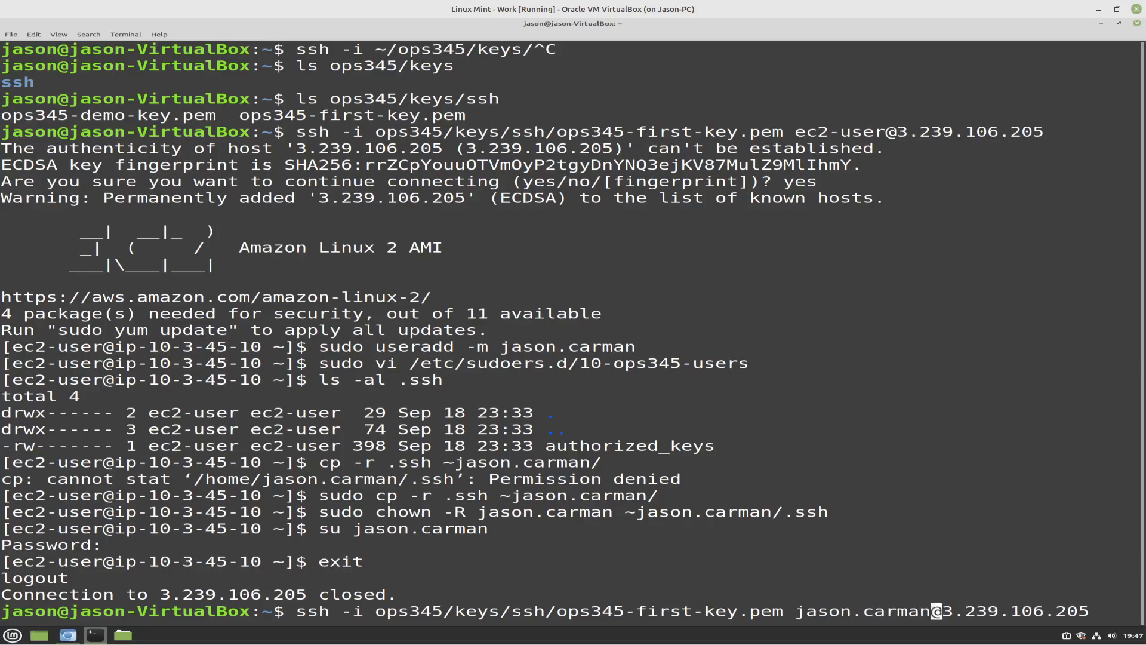
pyautogui.press('Return')
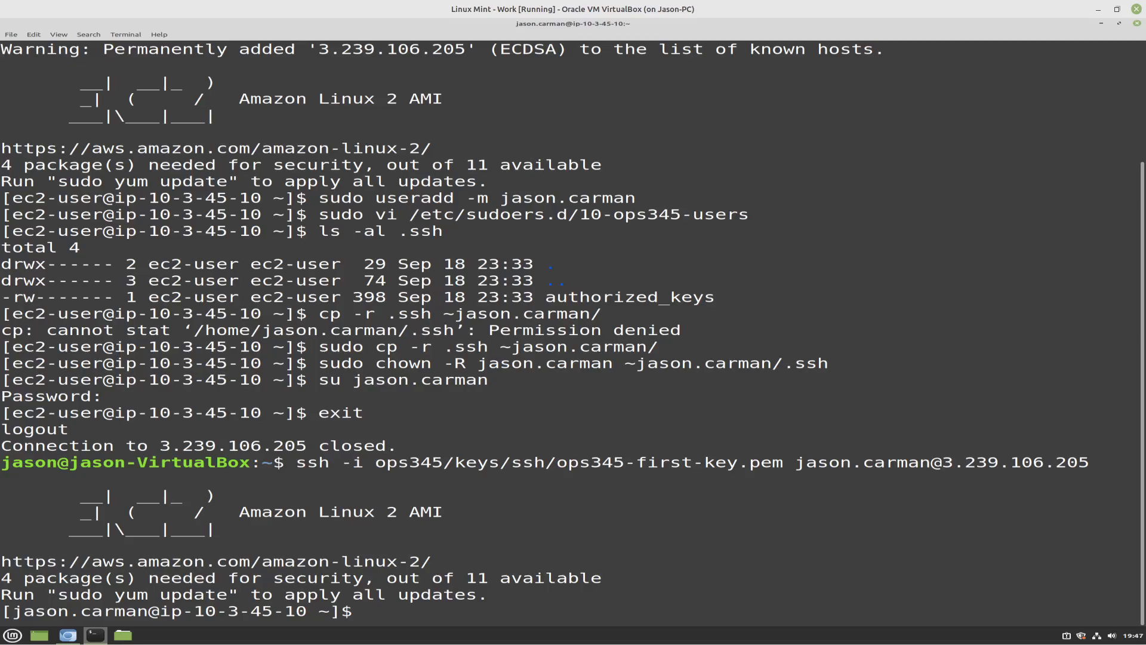
pyautogui.write('su -')
pyautogui.press('Return')
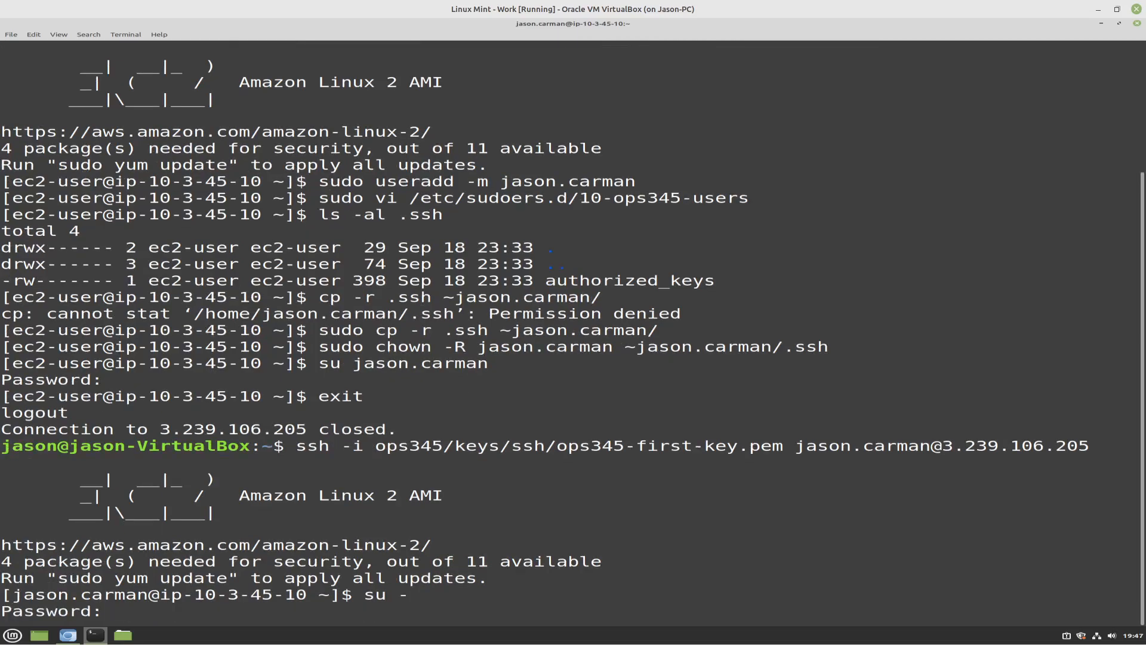
pyautogui.hotkey('ctrl', 'c')
# Test the new account's root access with sudo su - and exit the root shell
pyautogui.write('sudo su -')
pyautogui.press('Return')
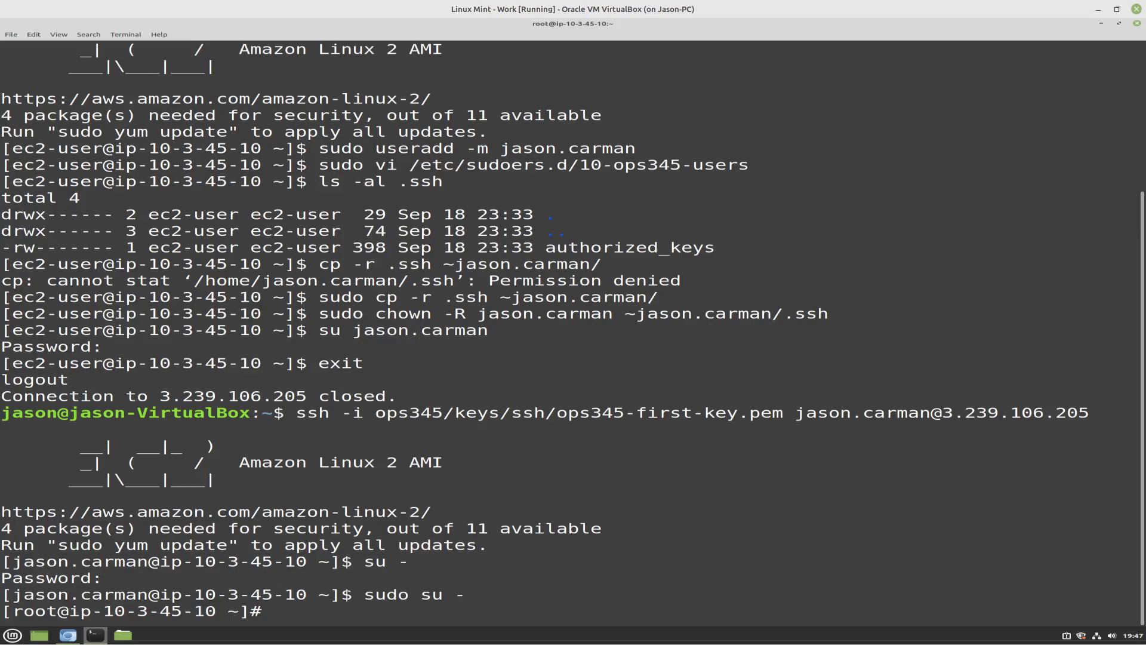
pyautogui.write('exit')
pyautogui.press('Return')
# Delete the ec2-user account together with its home directory using sudo userdel -r
pyautogui.write('sudo us')
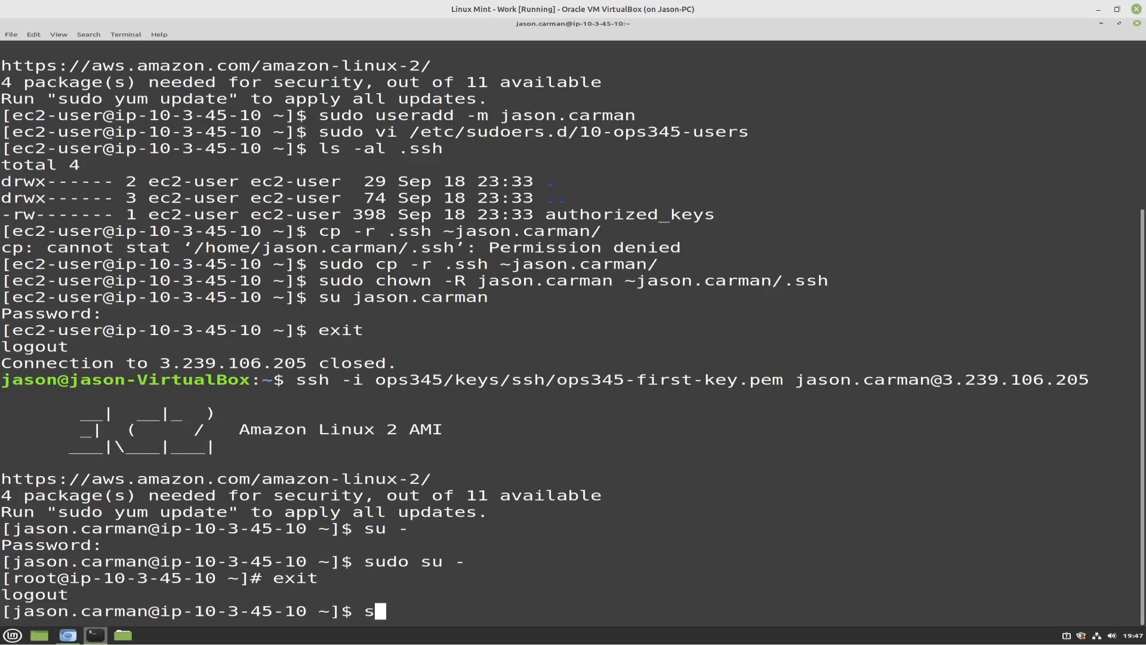
pyautogui.write('erdel -r ec')
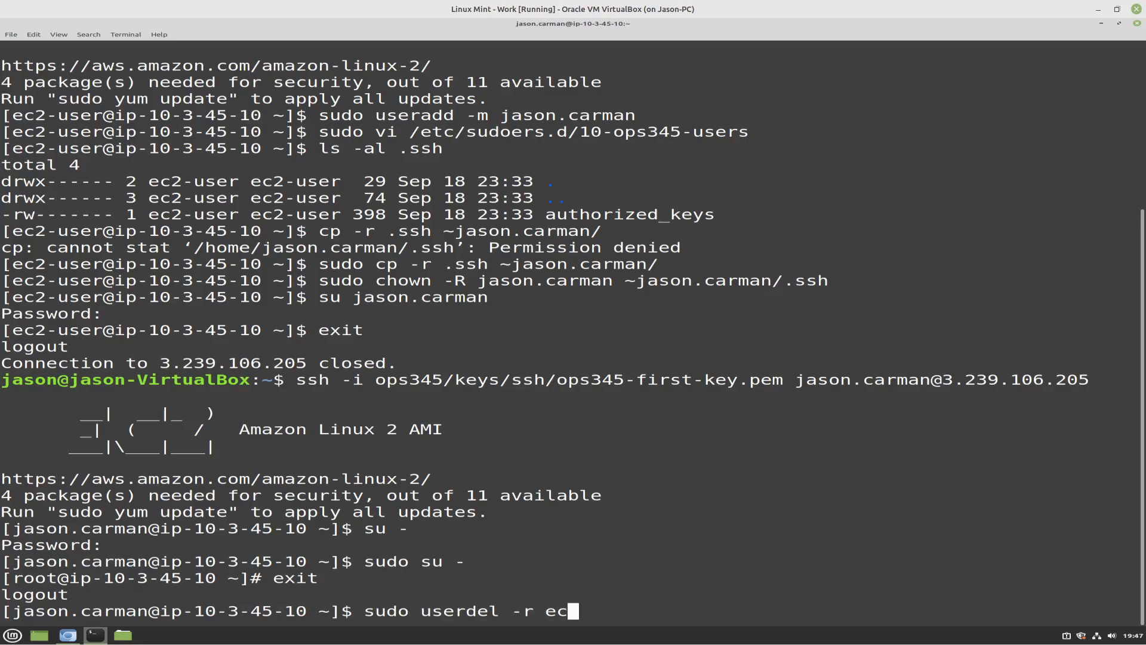
pyautogui.write('2-user')
pyautogui.press('Return')
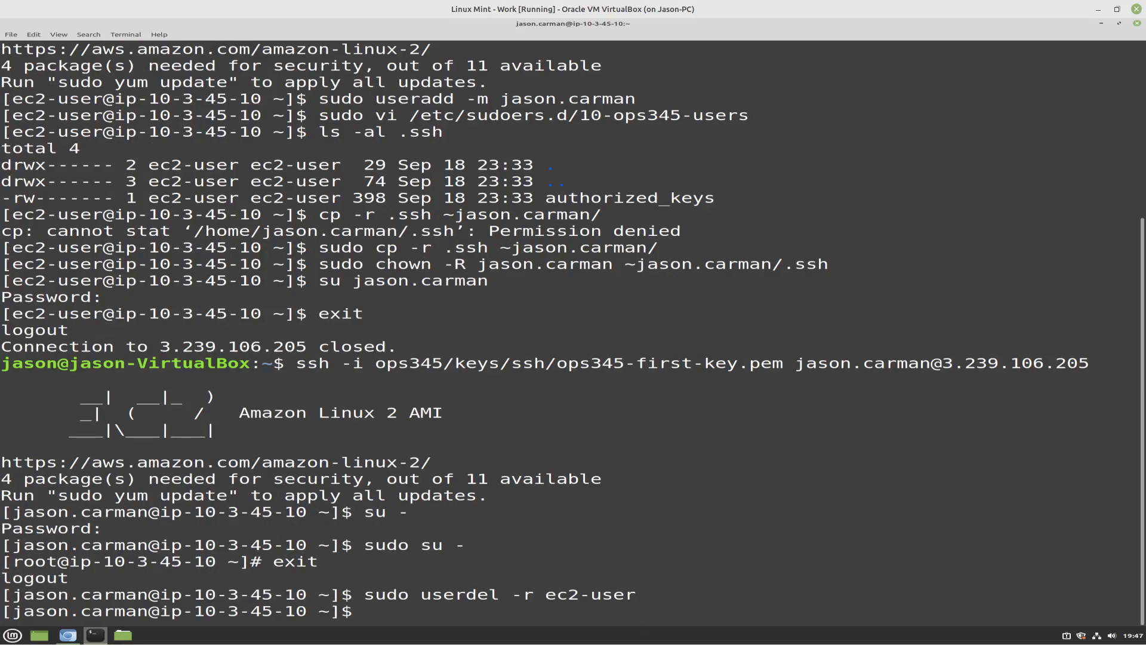
# Try to set the hostname with sudo hostnamectl followed directly by router, the personal username and ops345.ca as one dotted name
pyautogui.write('sudo hostnamectl ')
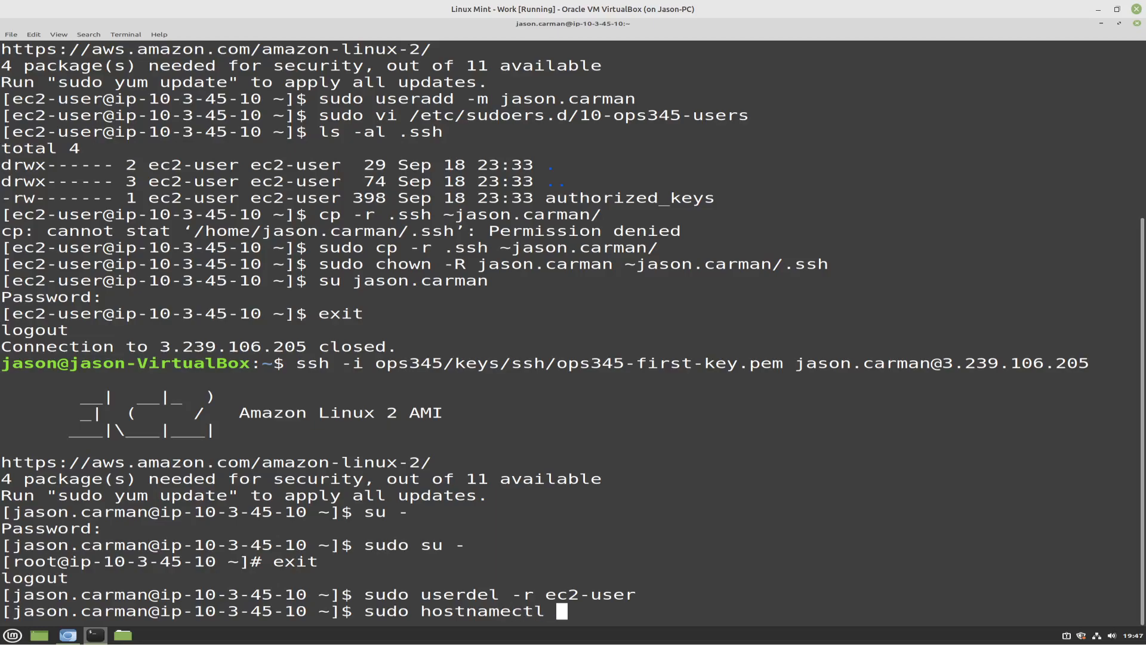
pyautogui.write('router.jason.carman.ops345.ca')
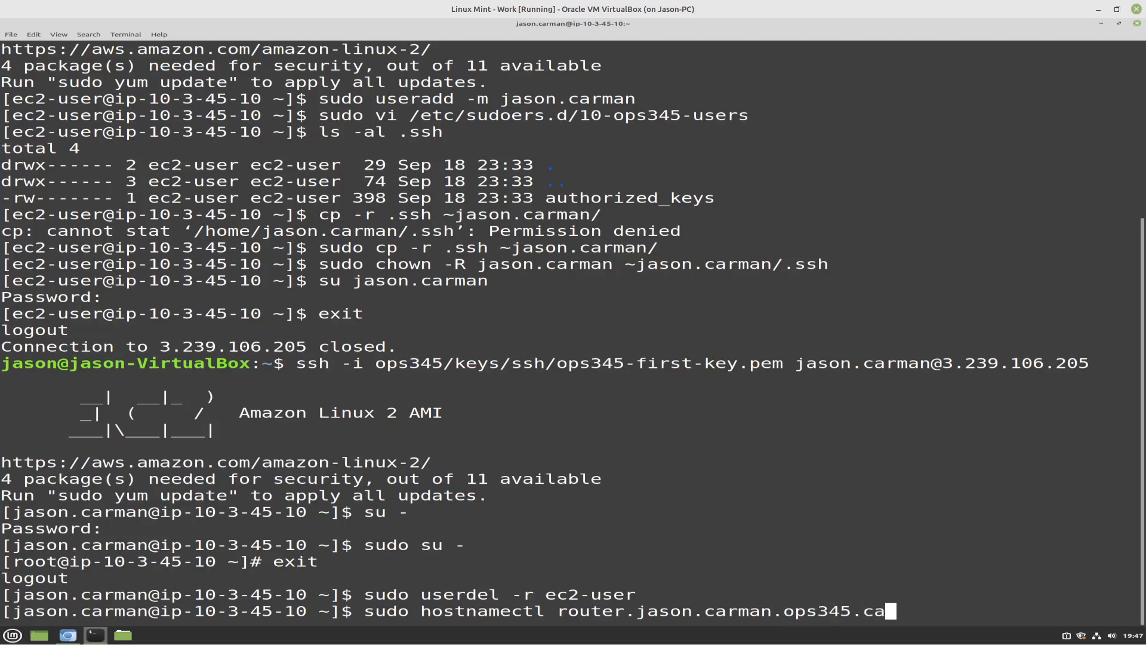
pyautogui.press('Return')
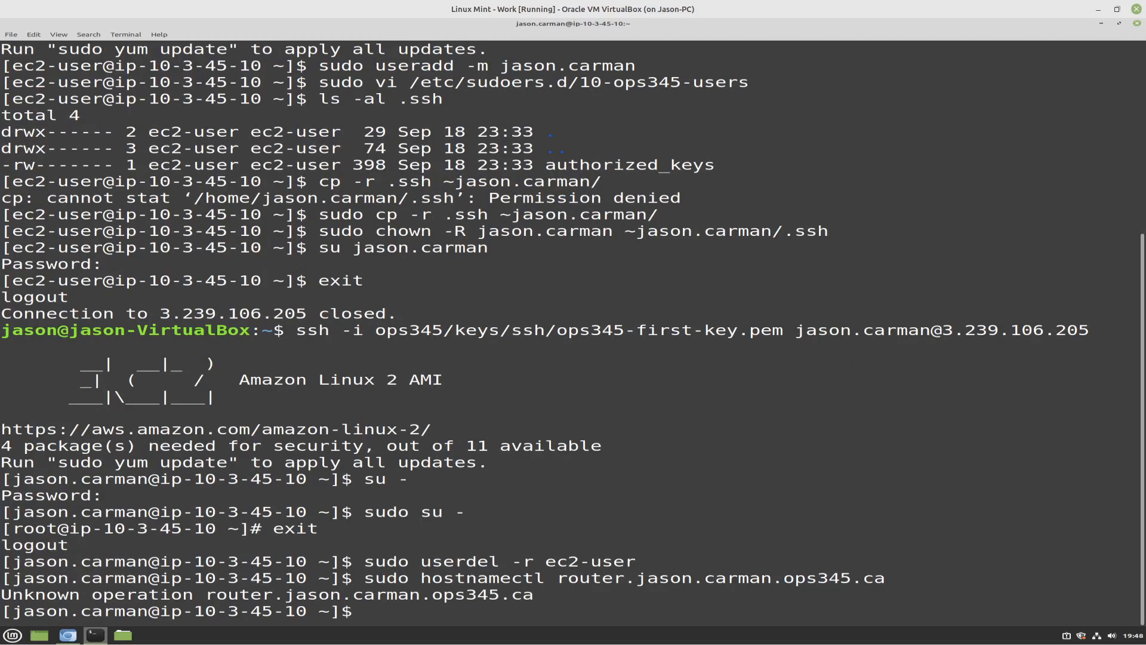
# Set the hostname with sudo hostnamectl set-hostname to router, the personal username and ops345.ca as one dotted name
pyautogui.press('Up')
pyautogui.press('Left')
pyautogui.press('Left')
pyautogui.press('Left')
pyautogui.press('Left')
pyautogui.press('Left')
pyautogui.press('Left')
pyautogui.press('Left')
pyautogui.press('Left')
pyautogui.press('Left')
pyautogui.press('Left')
pyautogui.press('Left')
pyautogui.press('Left')
pyautogui.press('Left')
pyautogui.press('Left')
pyautogui.press('Left')
pyautogui.press('Left')
pyautogui.press('Left')
pyautogui.press('Left')
pyautogui.press('Left')
pyautogui.press('Left')
pyautogui.press('Left')
pyautogui.press('Left')
pyautogui.press('Left')
pyautogui.press('Left')
pyautogui.press('Left')
pyautogui.press('Left')
pyautogui.press('Left')
pyautogui.press('Left')
pyautogui.press('Left')
pyautogui.press('Left')
pyautogui.press('Left')
pyautogui.press('Left')
pyautogui.press('Left')
pyautogui.press('Left')
pyautogui.press('Left')
pyautogui.press('Left')
pyautogui.press('Left')
pyautogui.press('Left')
pyautogui.press('Left')
pyautogui.press('Left')
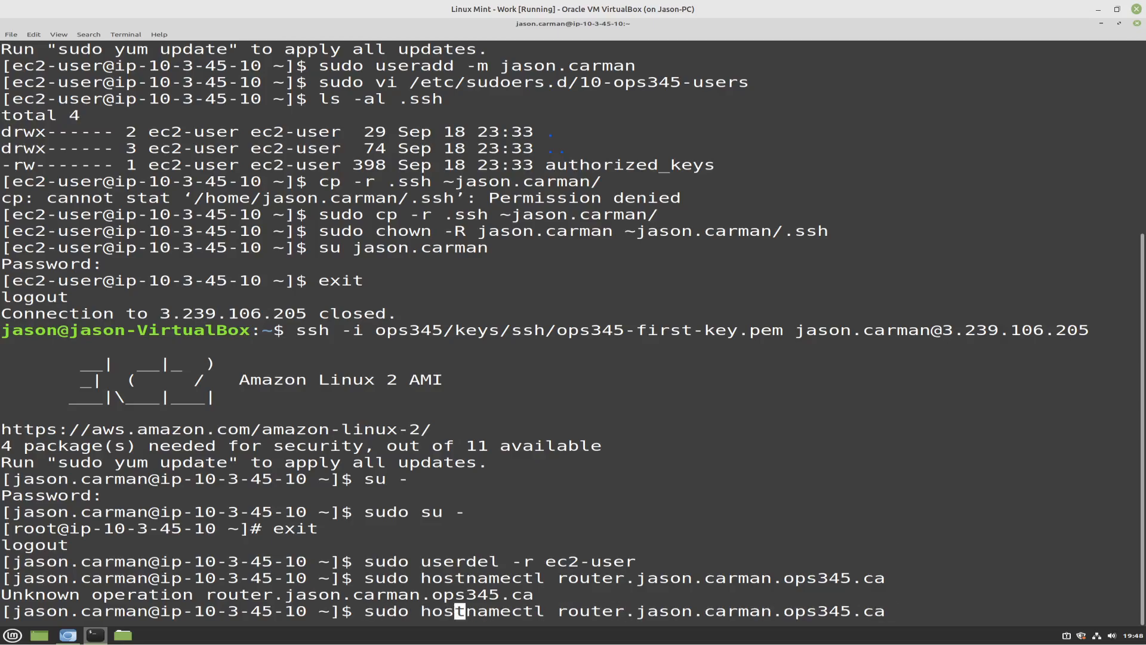
pyautogui.press('Right')
pyautogui.press('Right')
pyautogui.press('Right')
pyautogui.press('Right')
pyautogui.press('Right')
pyautogui.press('Right')
pyautogui.press('Right')
pyautogui.press('Right')
pyautogui.press('Right')
pyautogui.press('Right')
pyautogui.press('Right')
pyautogui.press('Right')
pyautogui.press('Right')
pyautogui.press('Right')
pyautogui.press('Right')
pyautogui.press('Right')
pyautogui.press('Right')
pyautogui.write('se')
pyautogui.write('t-h')
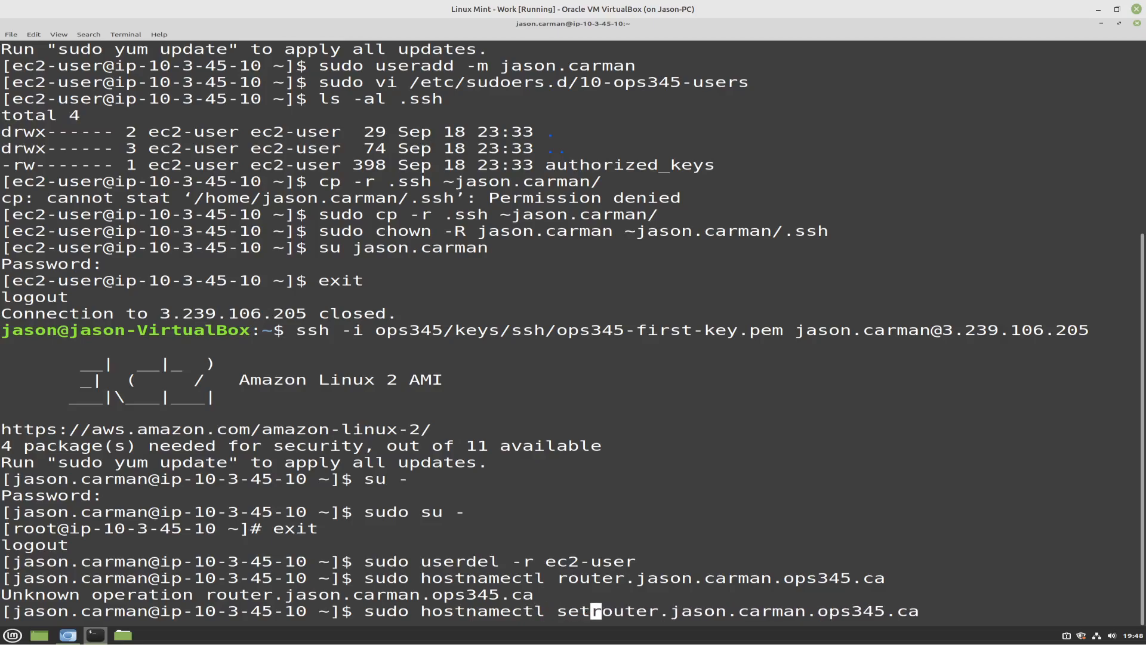
pyautogui.write('ostname')
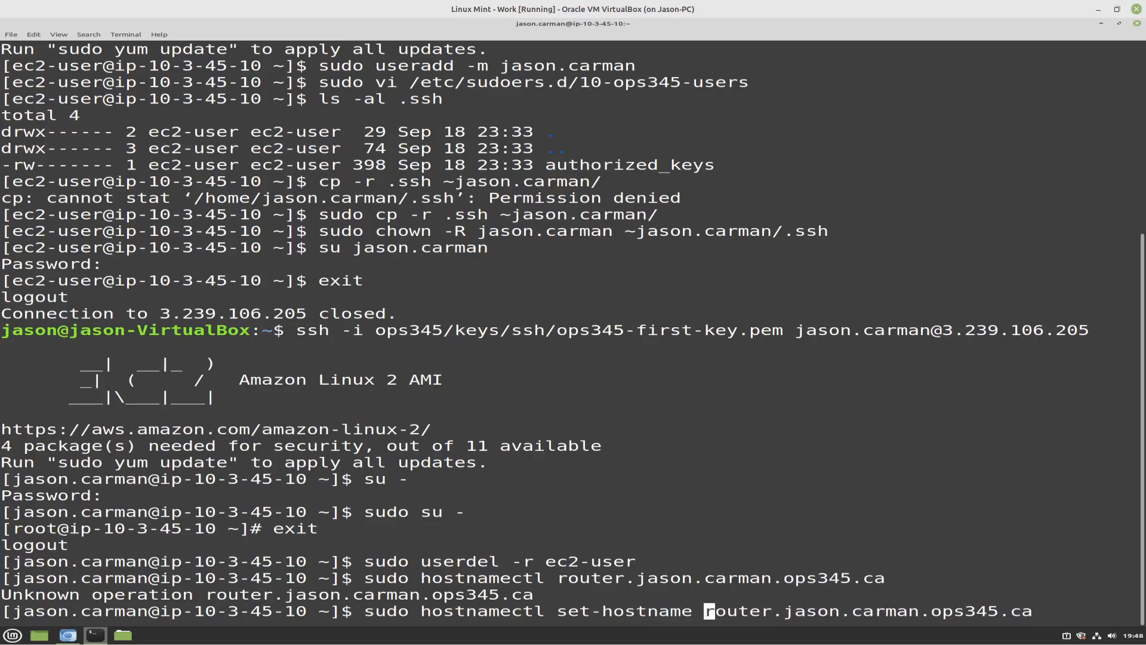
pyautogui.press('Return')
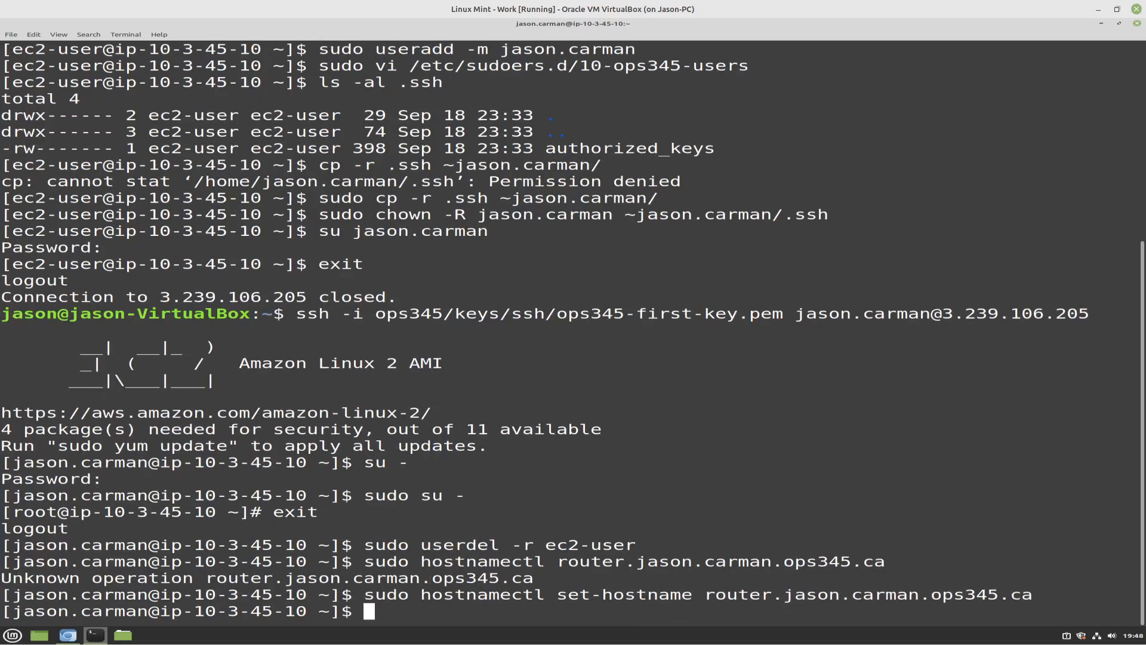
# Reboot the router with sudo reboot and switch to Chromium to check its state in the EC2 instances list
pyautogui.write('sudo reboot')
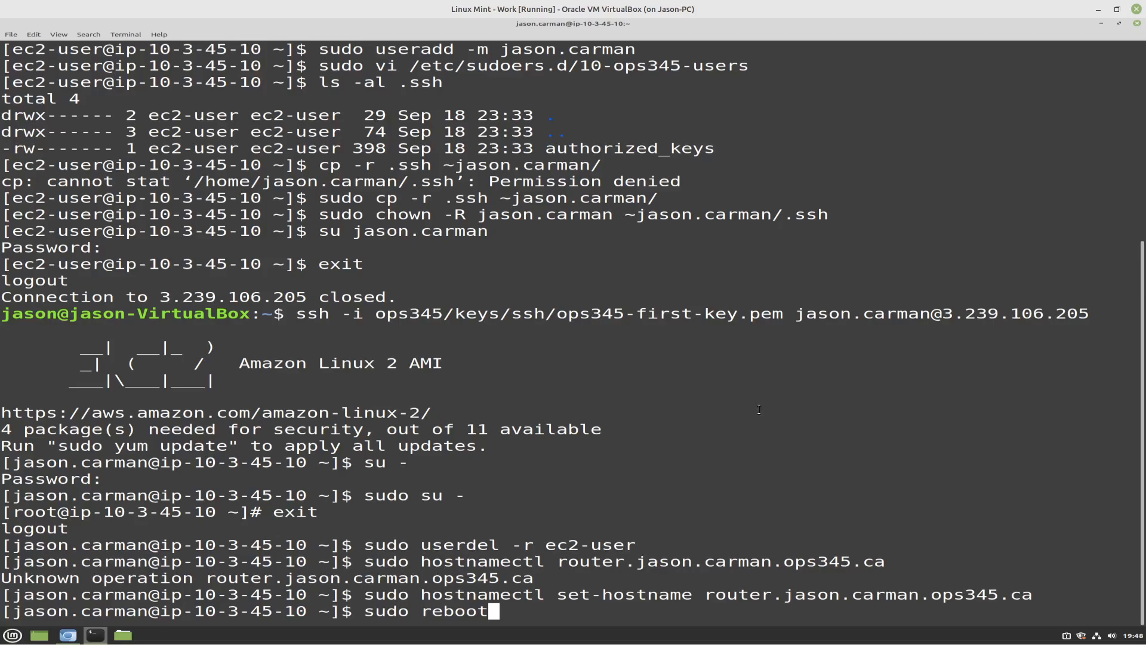
pyautogui.press('Return')
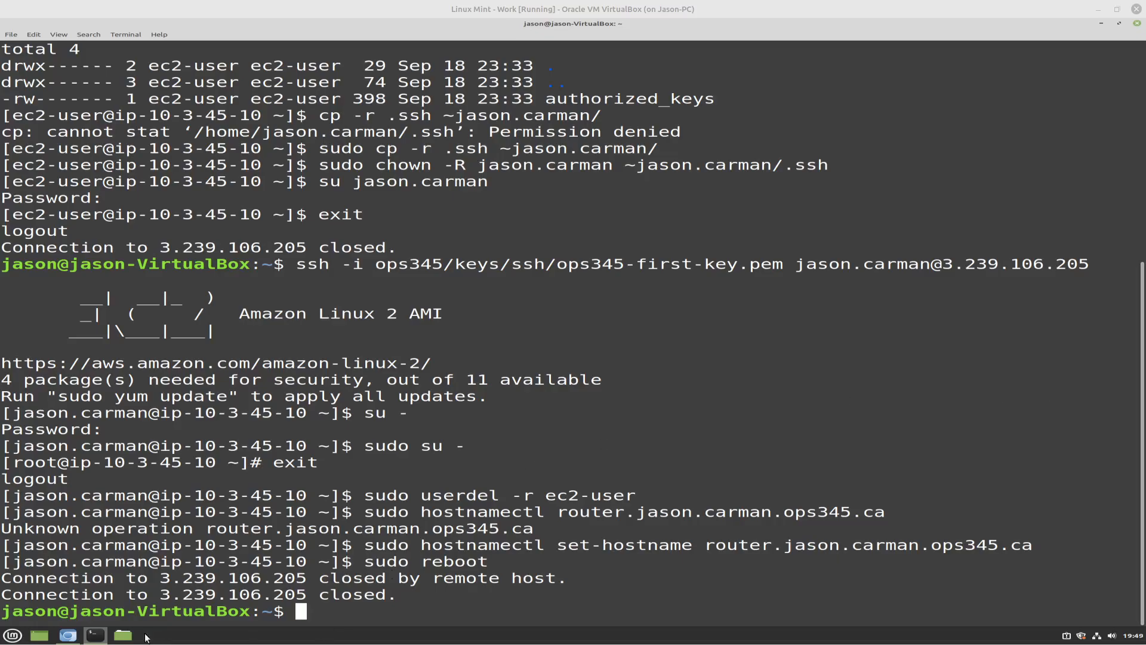
pyautogui.click(70, 636)
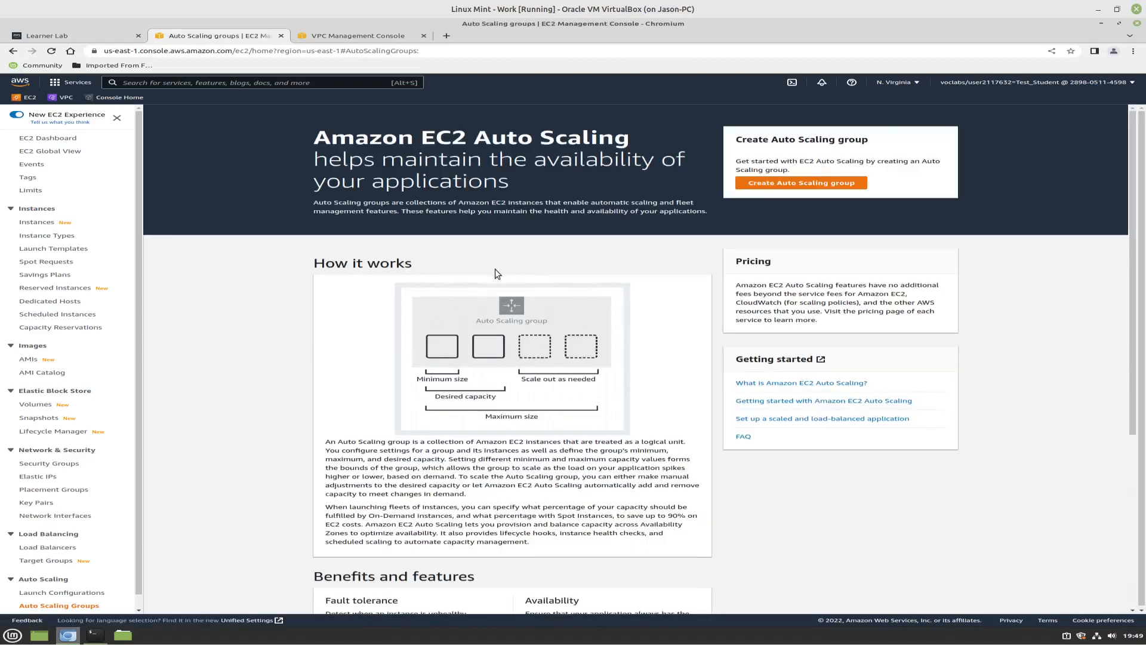
pyautogui.click(37, 222)
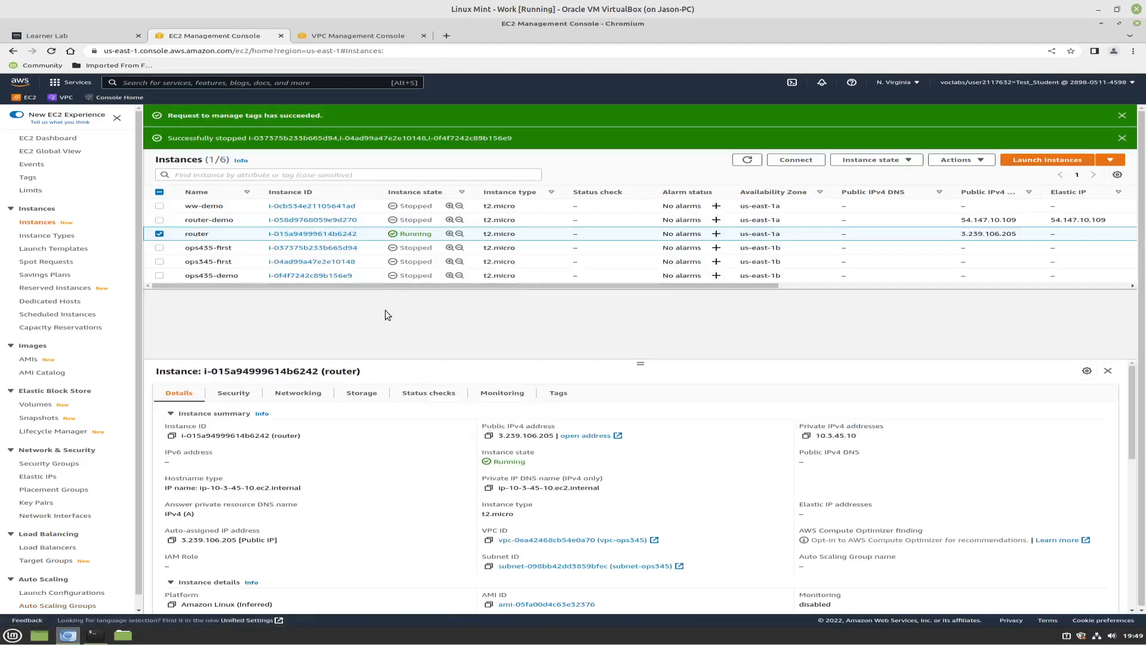
# Switch to the terminal and try to reconnect to 3.239.106.205 by rerunning the personal account's ssh command
pyautogui.click(102, 637)
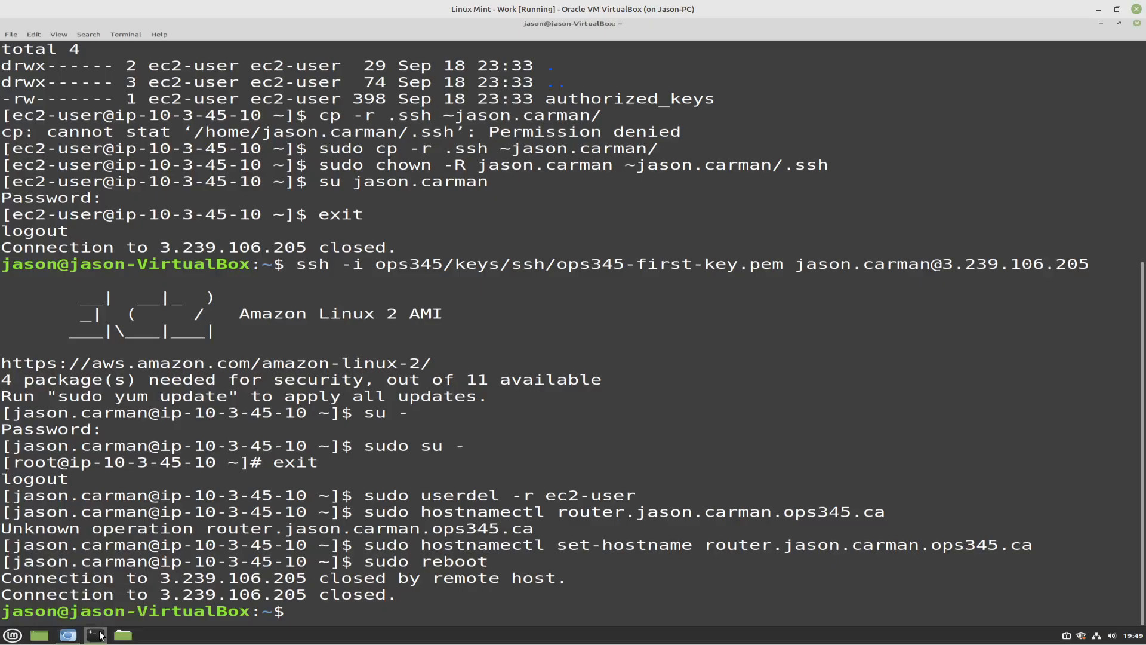
pyautogui.press('Up')
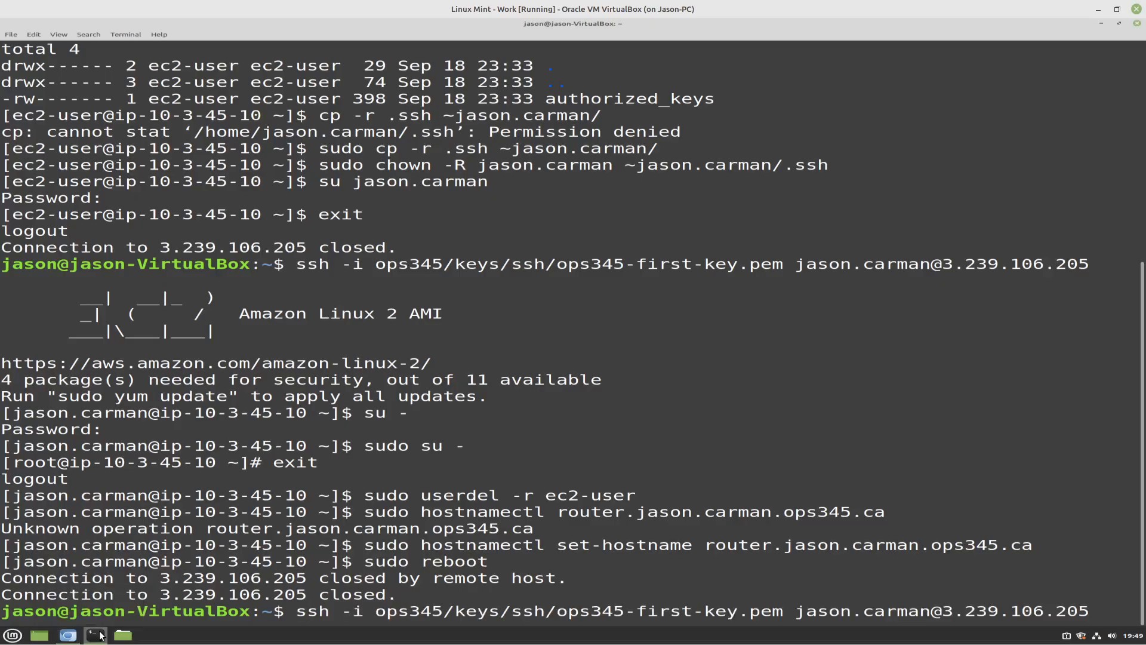
pyautogui.press('Return')
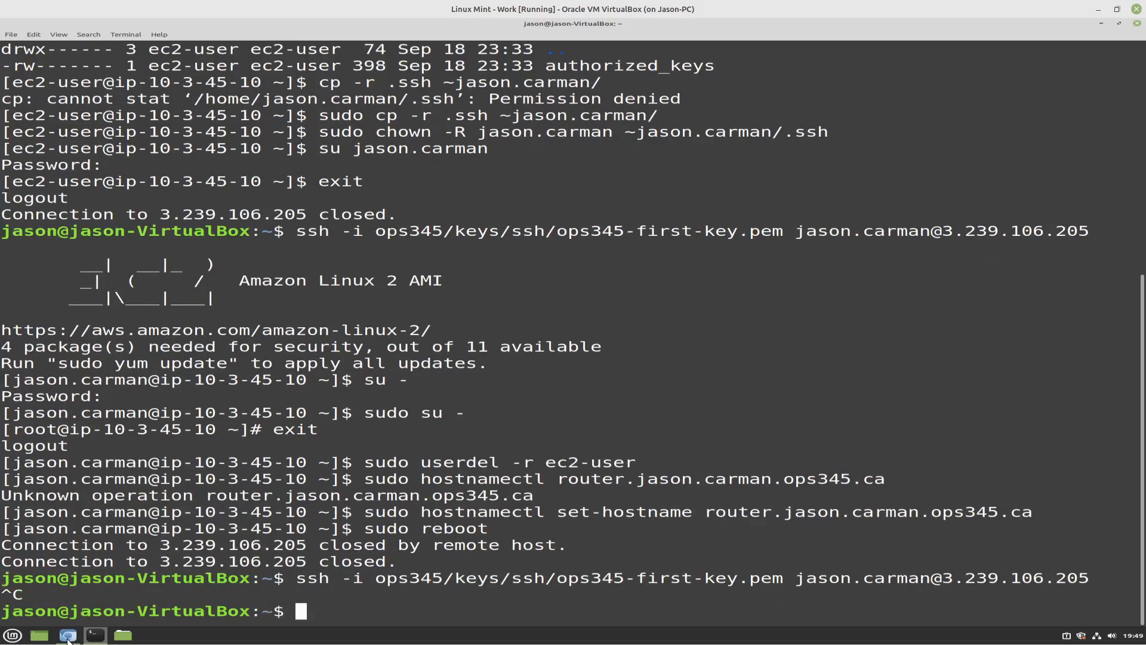
# Refresh the EC2 instances list in Chromium, and reconnect to 3.239.106.205 from the terminal with the personal account's ssh command
pyautogui.click(68, 635)
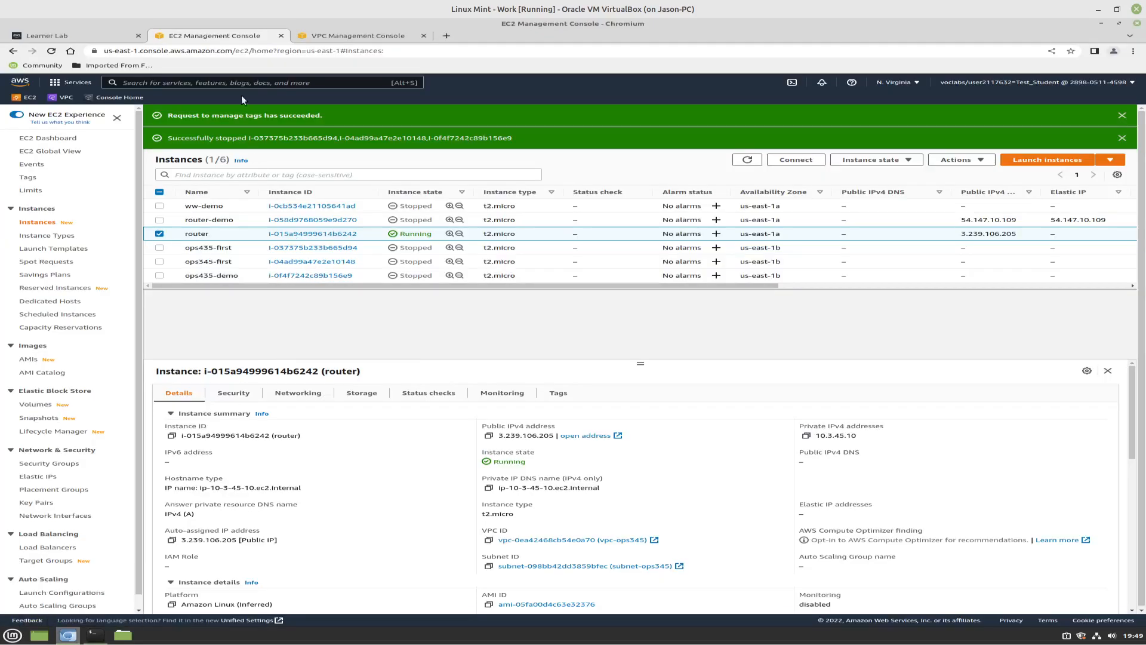
pyautogui.click(747, 160)
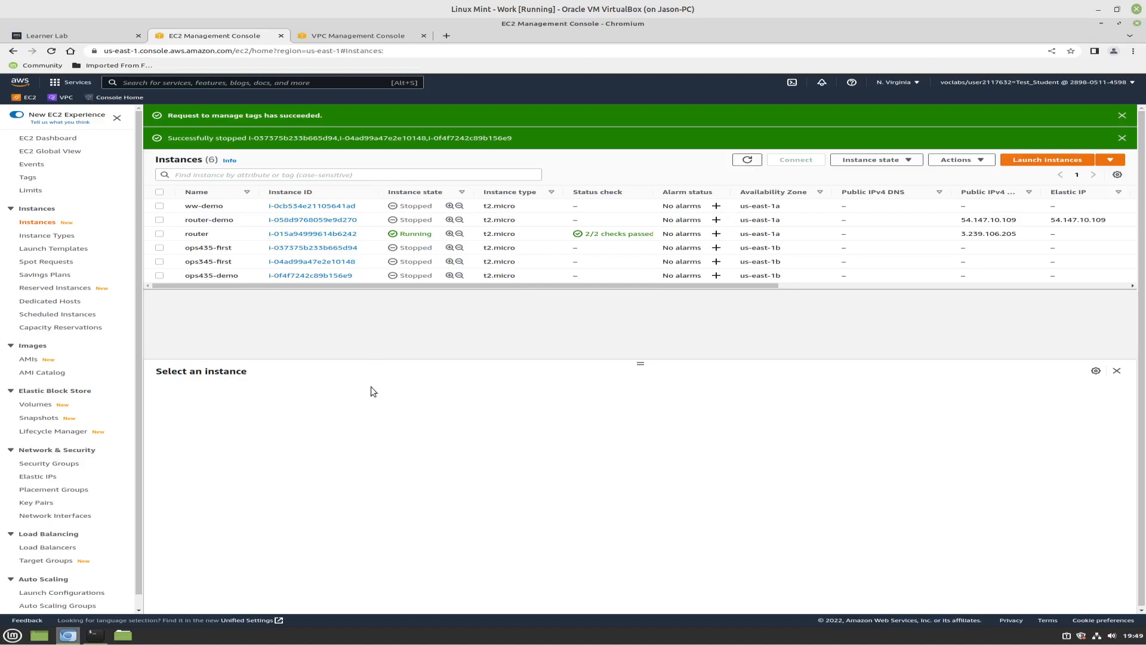
pyautogui.click(97, 636)
pyautogui.press('Up')
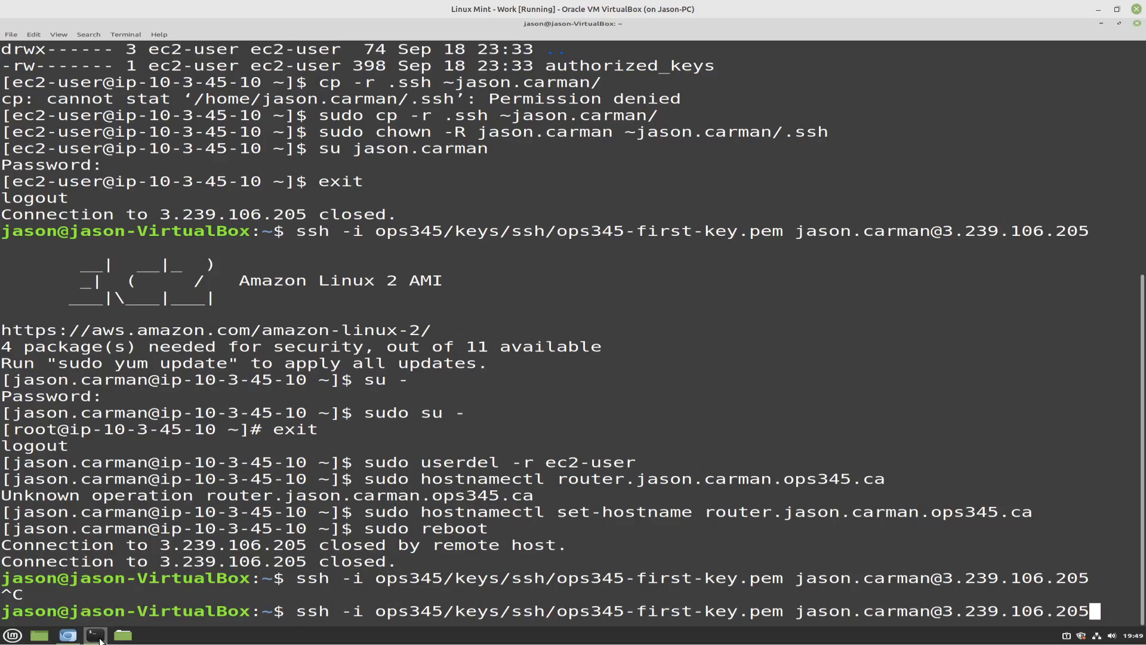
pyautogui.press('Return')
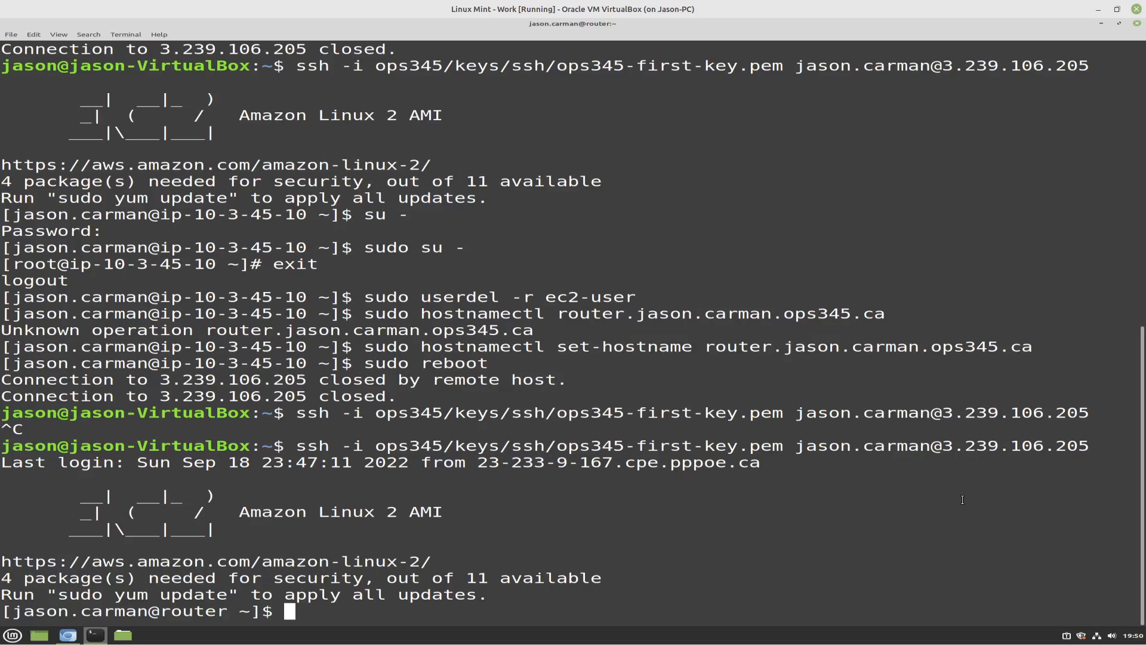
# Open the Elastic IP addresses list in Chromium and view the allocation form without allocating a new address
pyautogui.click(69, 636)
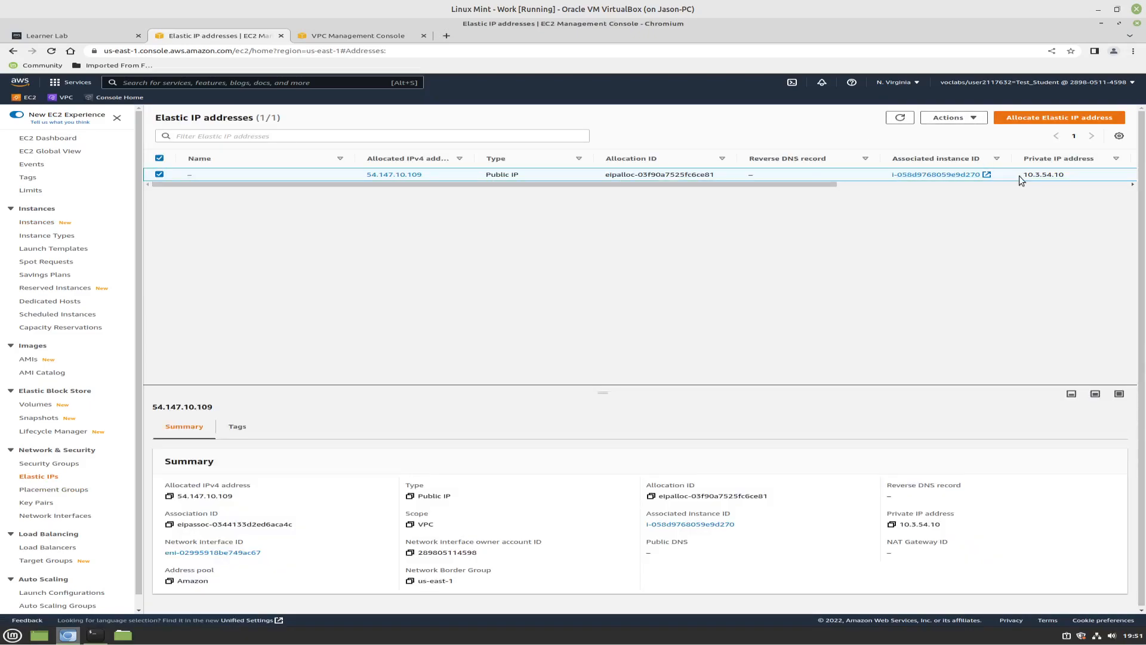
pyautogui.click(1045, 117)
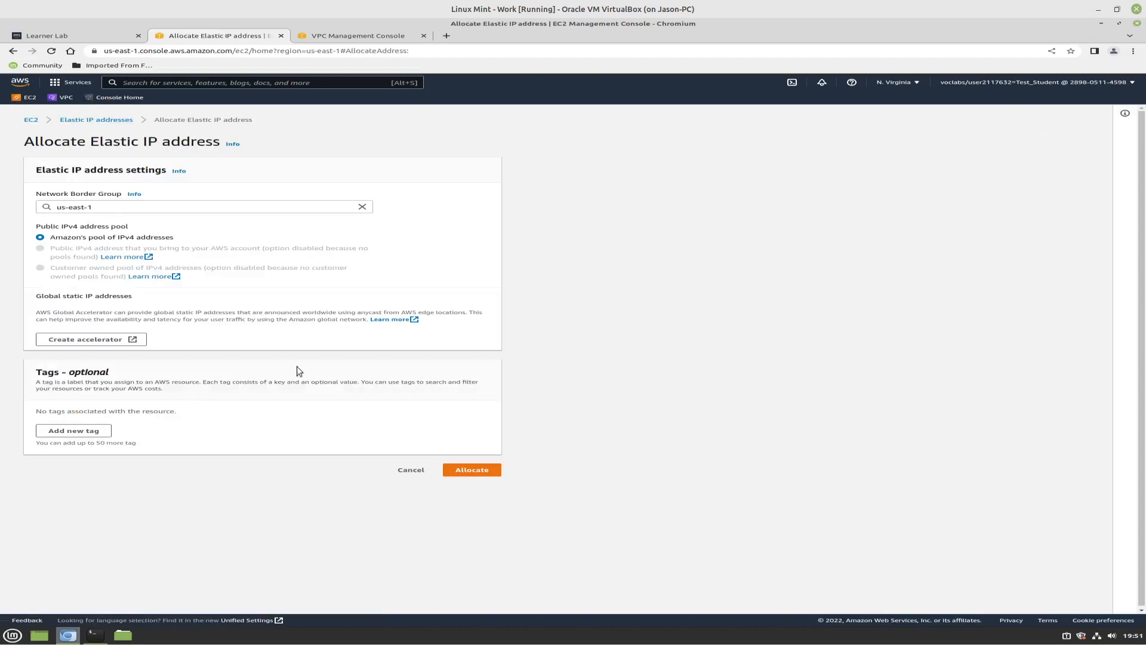
pyautogui.click(413, 470)
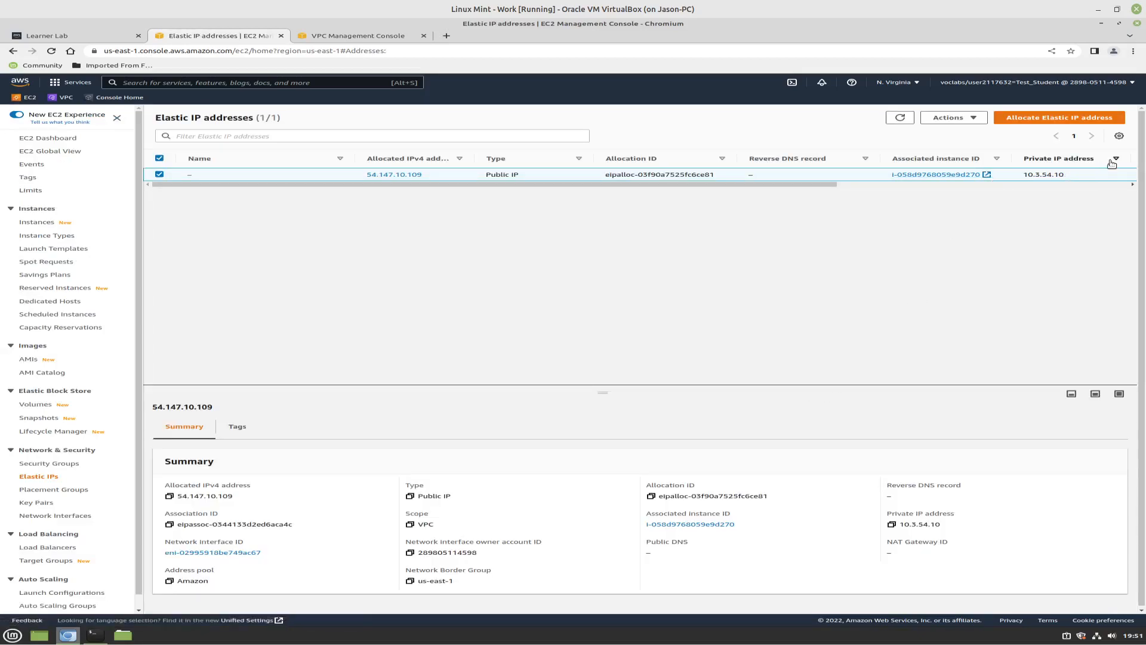
# Try to associate Elastic IP 54.147.10.109 with the running router instance i-015a94999614b6242, without allowing reassociation
pyautogui.click(975, 119)
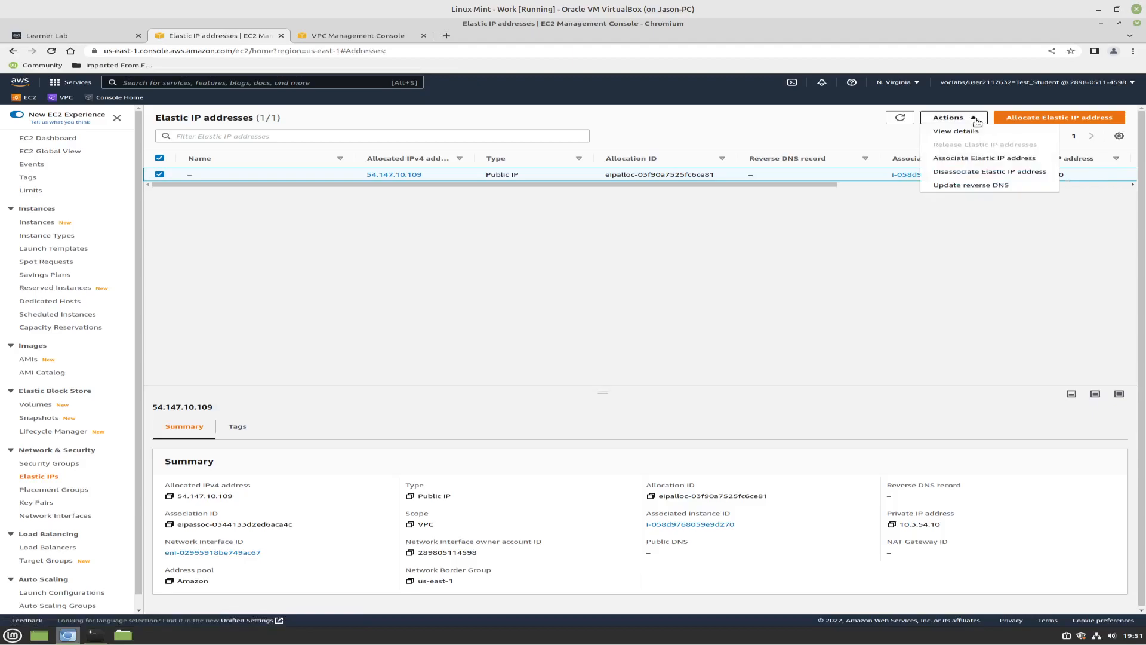
pyautogui.click(952, 161)
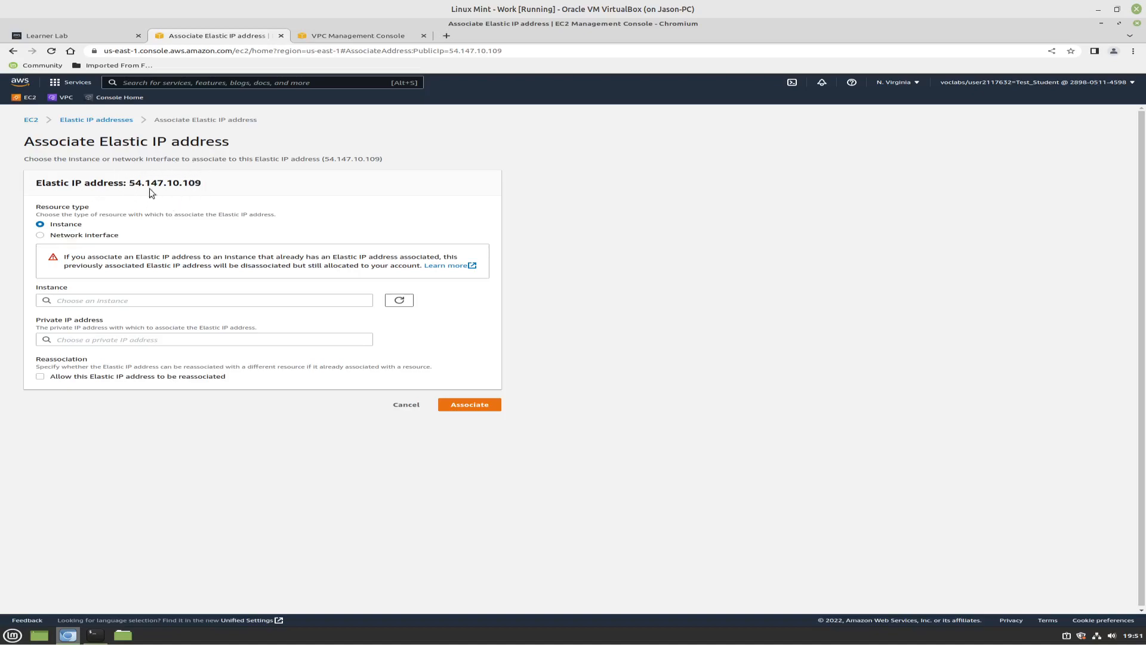
pyautogui.click(58, 300)
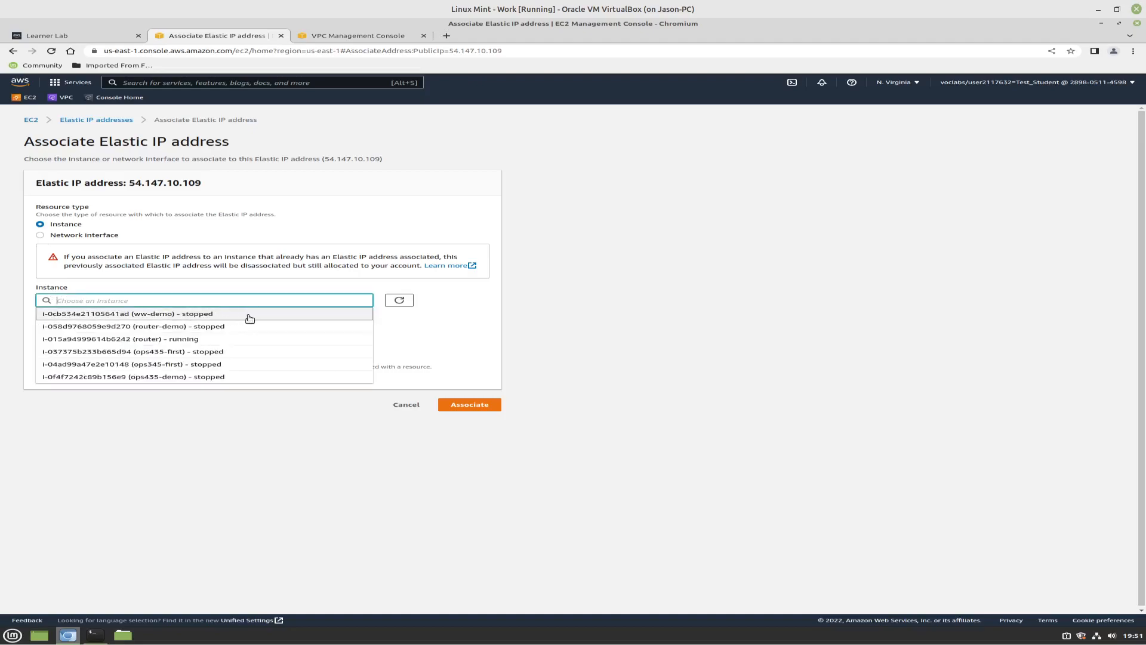
pyautogui.click(220, 341)
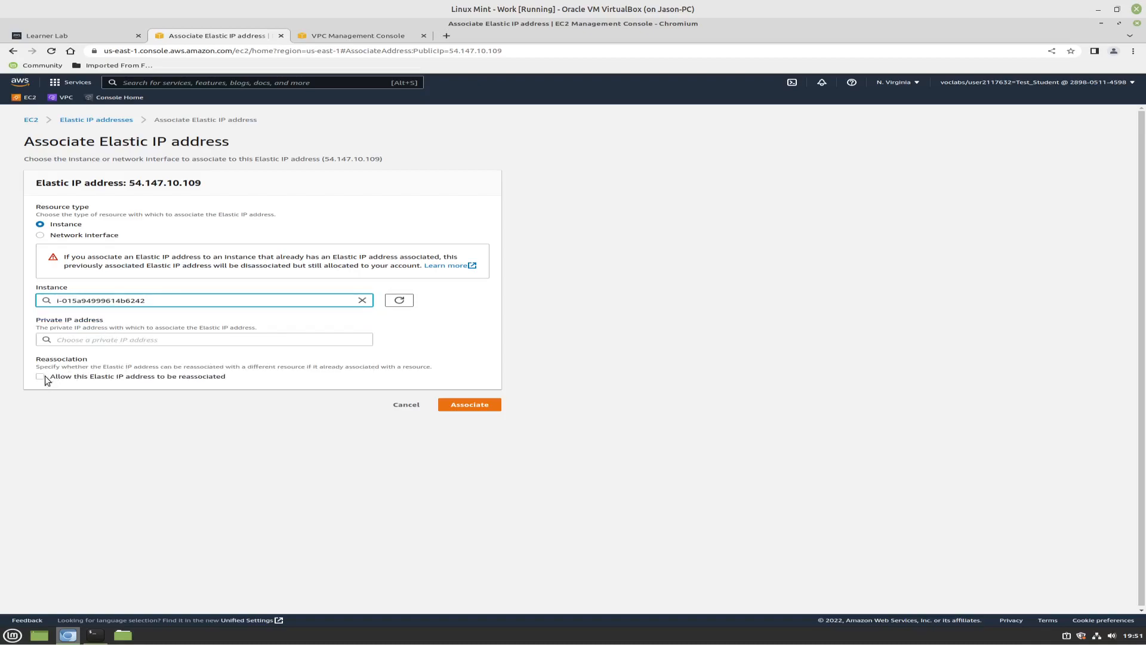
pyautogui.click(470, 404)
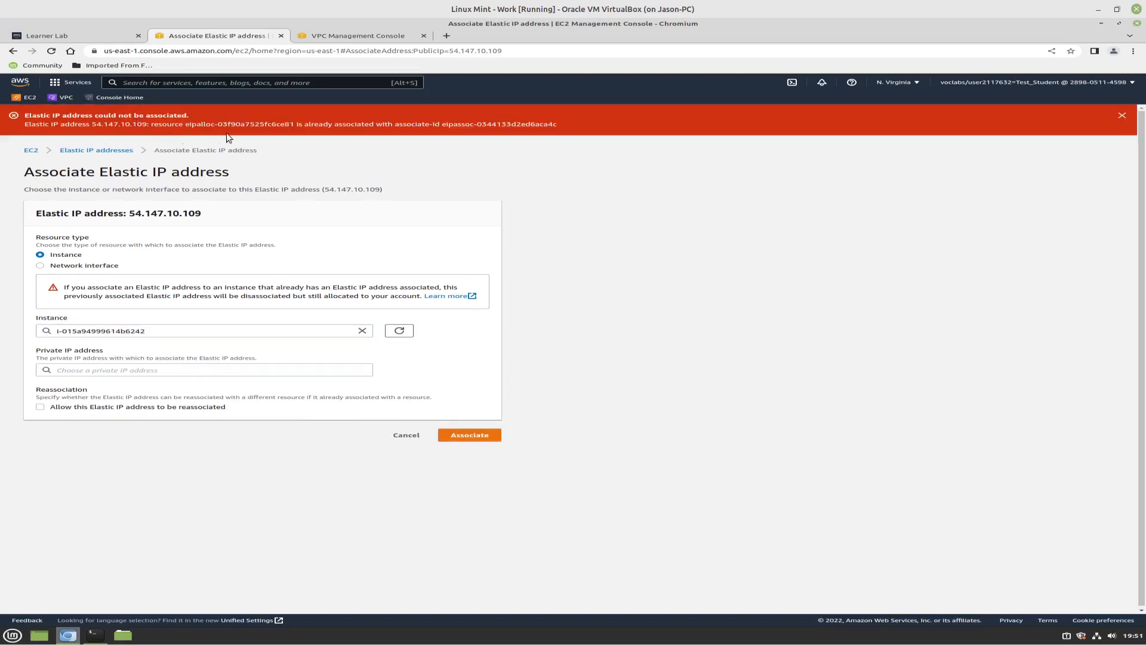
# Disassociate Elastic IP 54.147.10.109 from its existing instance and associate it with the running router instance i-015a94999614b6242
pyautogui.click(406, 436)
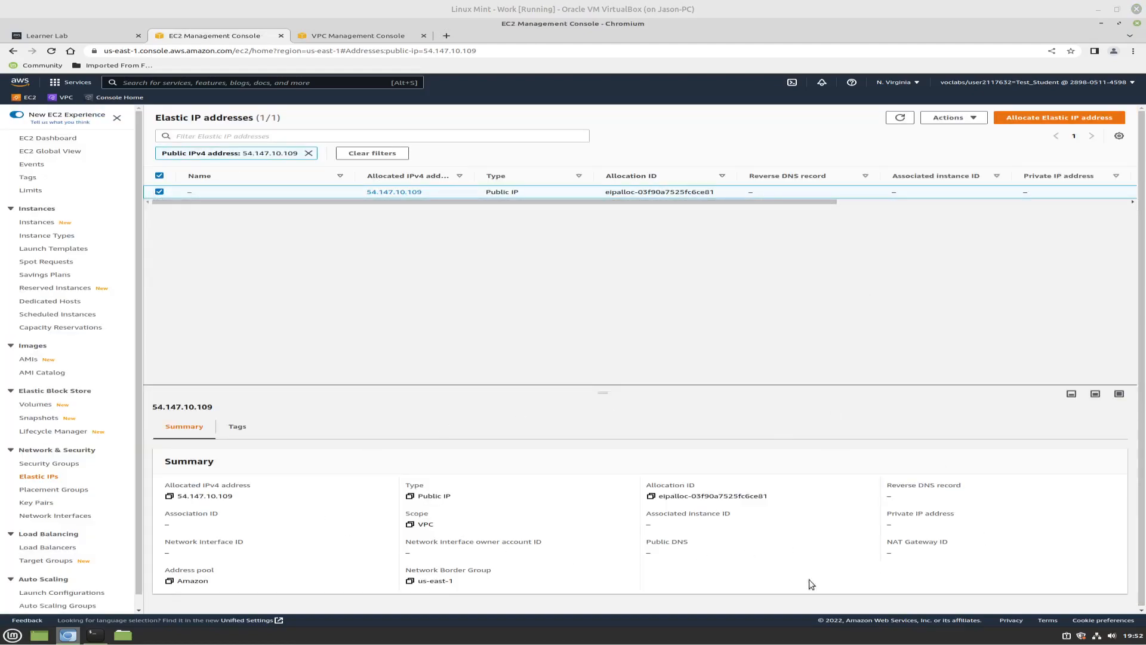
pyautogui.click(976, 119)
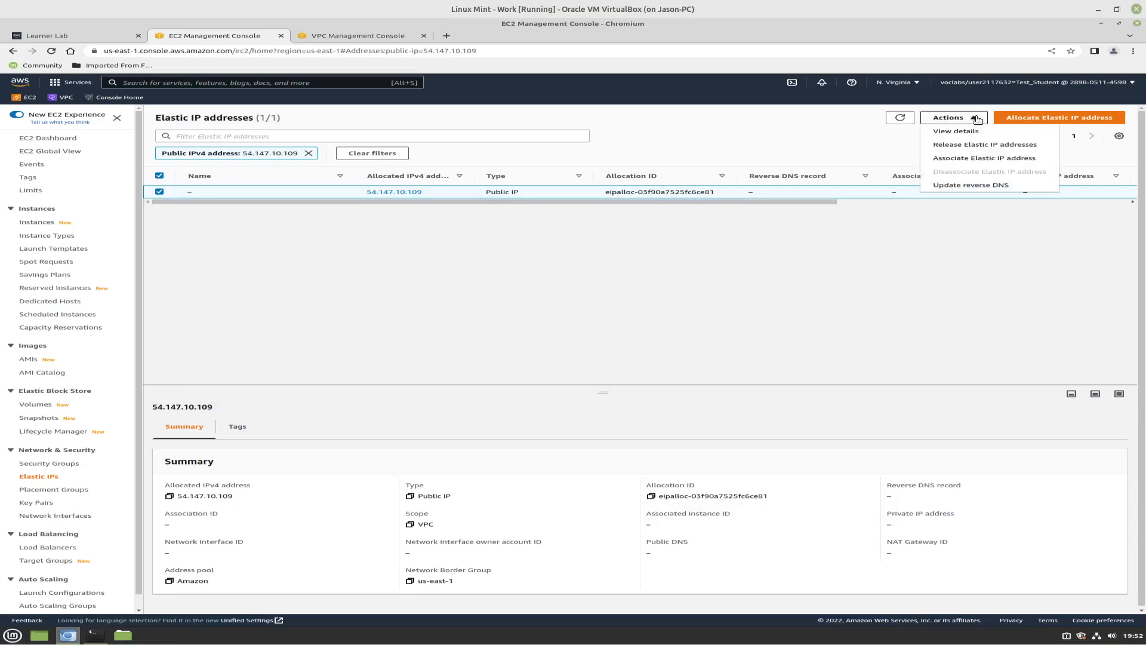
pyautogui.click(967, 158)
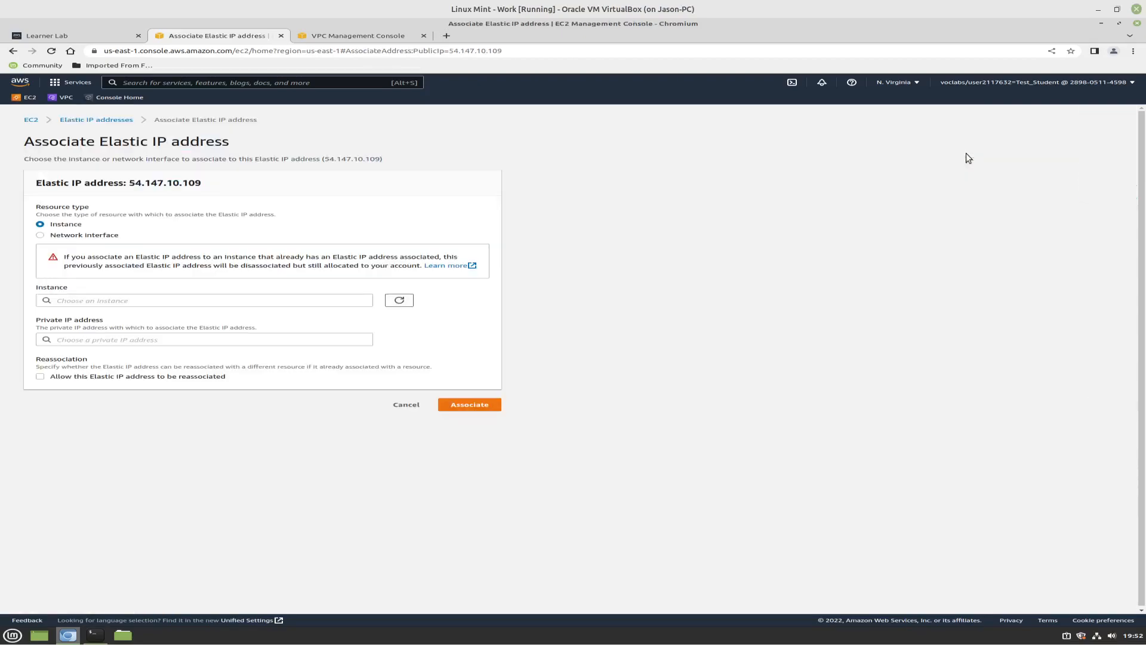
pyautogui.click(184, 301)
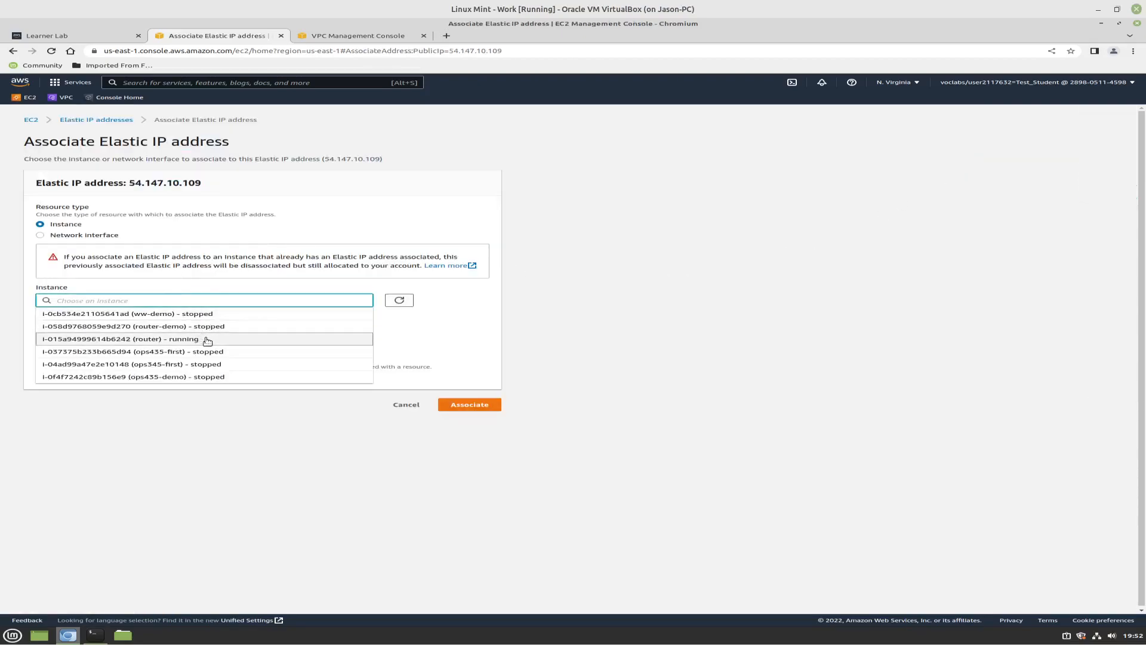
pyautogui.click(163, 339)
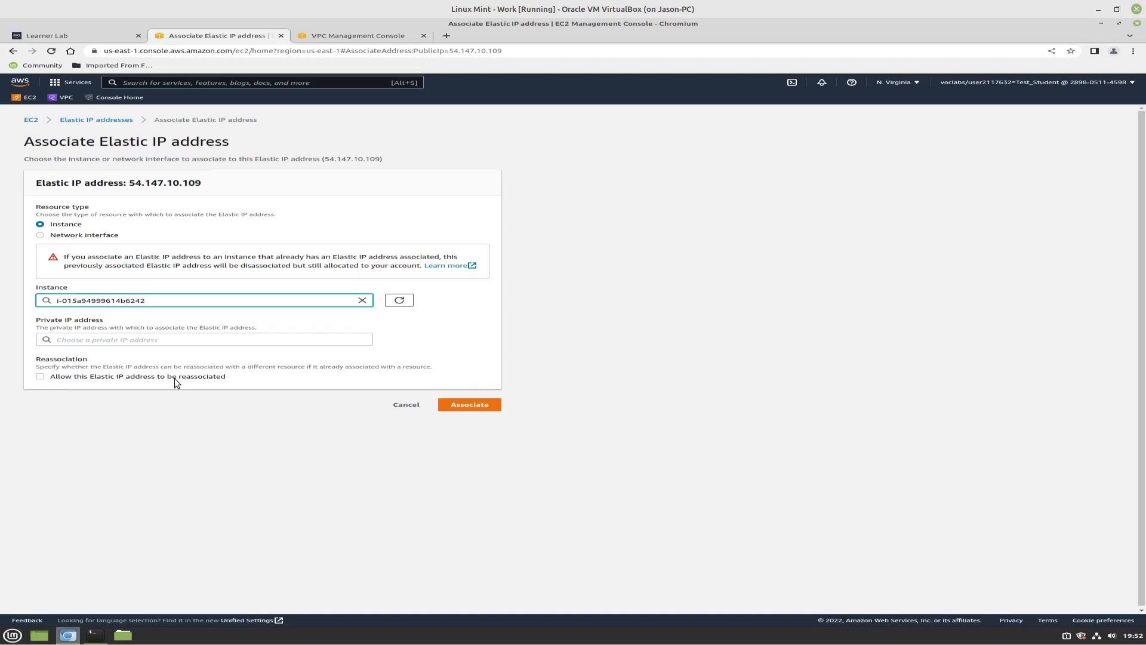
pyautogui.click(492, 404)
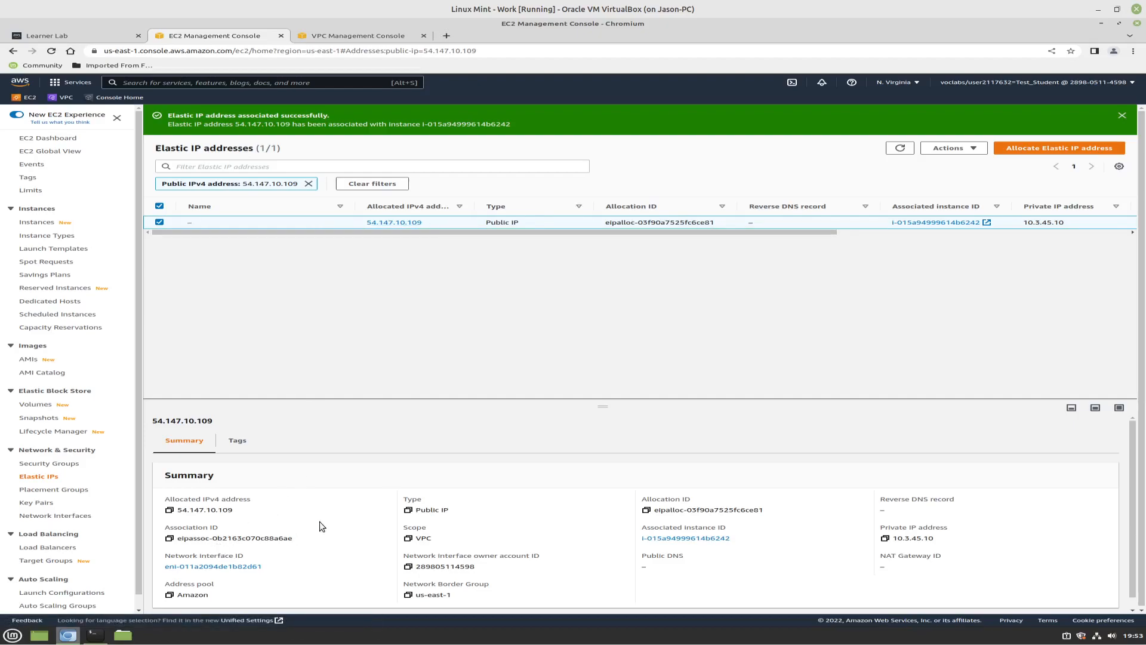
# View the details and available actions of Elastic IP 54.147.10.109, and open its network interface eni-011a2094de1b82d61
pyautogui.click(977, 148)
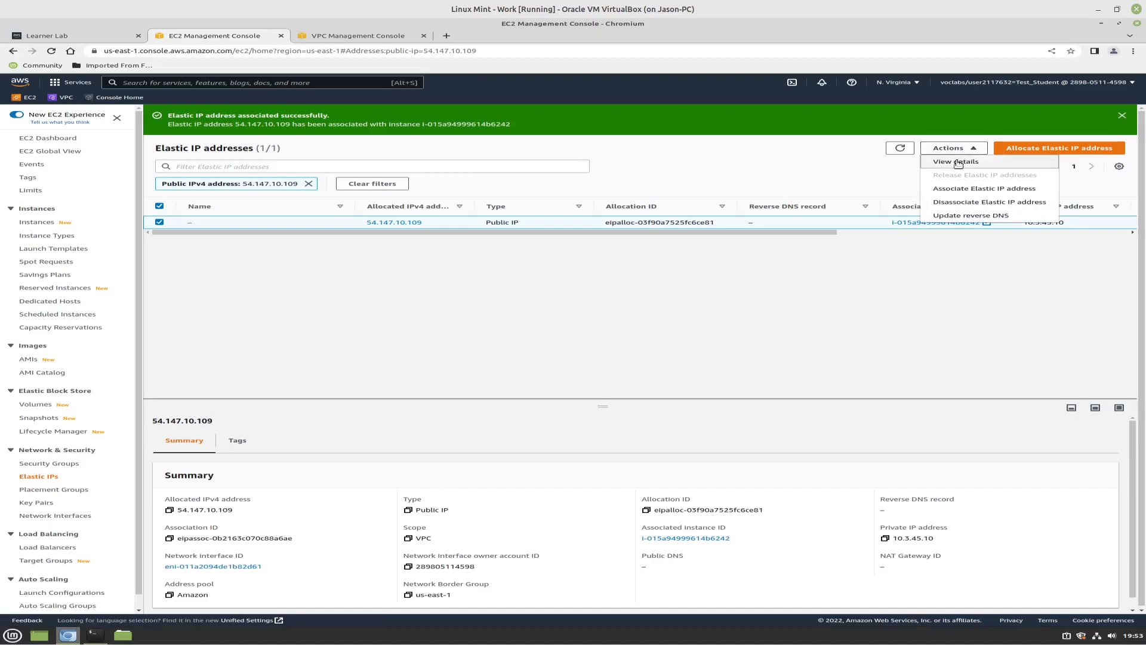
pyautogui.click(956, 161)
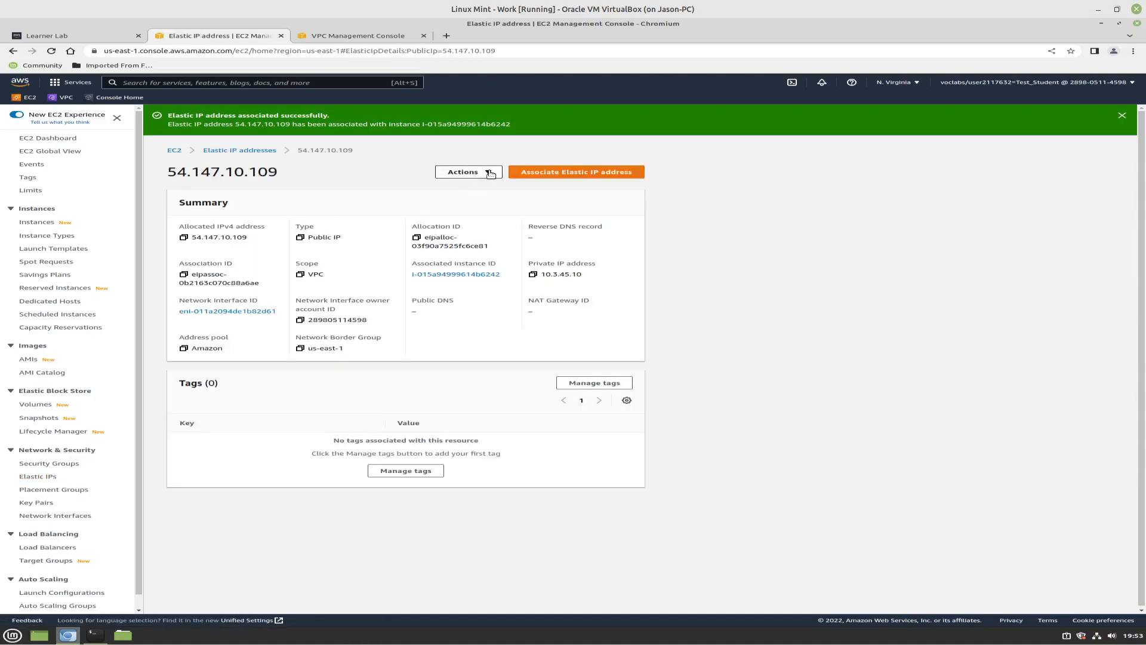
pyautogui.click(490, 173)
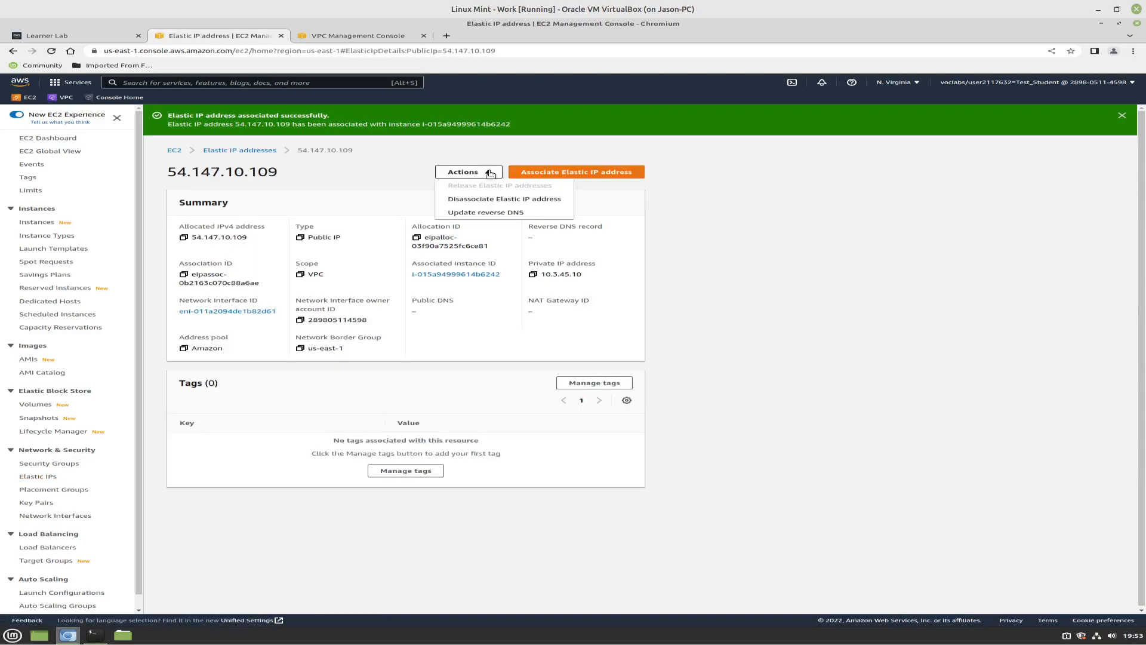
pyautogui.click(490, 172)
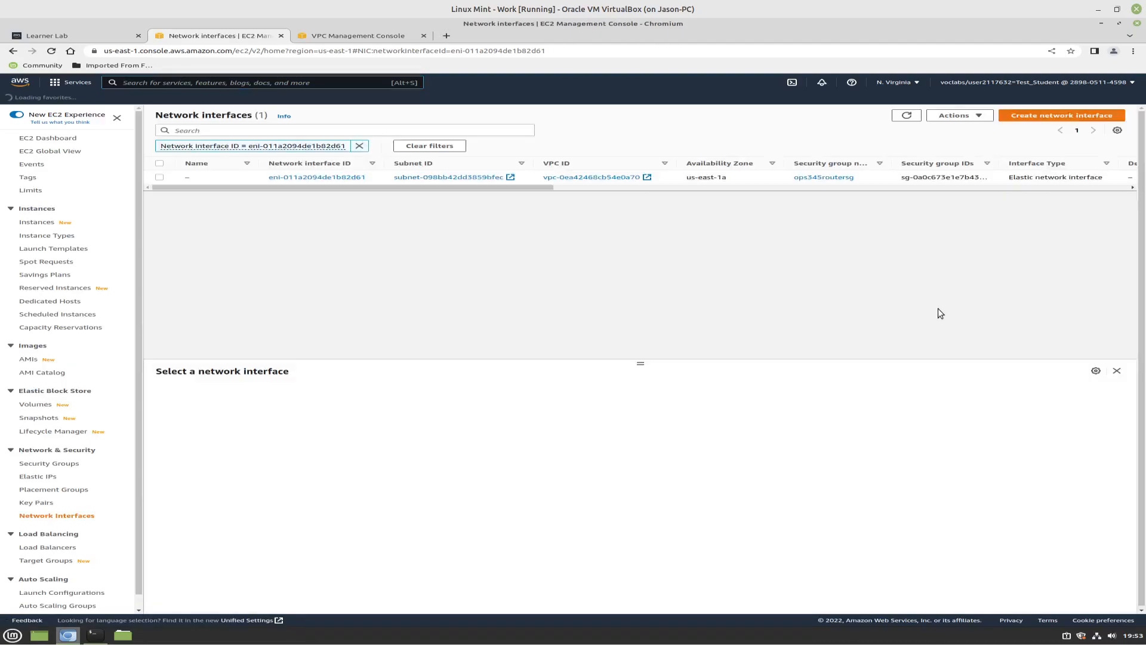
# Add a tag with key name and value router_public_ip to network interface eni-011a2094de1b82d61 and save it
pyautogui.click(979, 117)
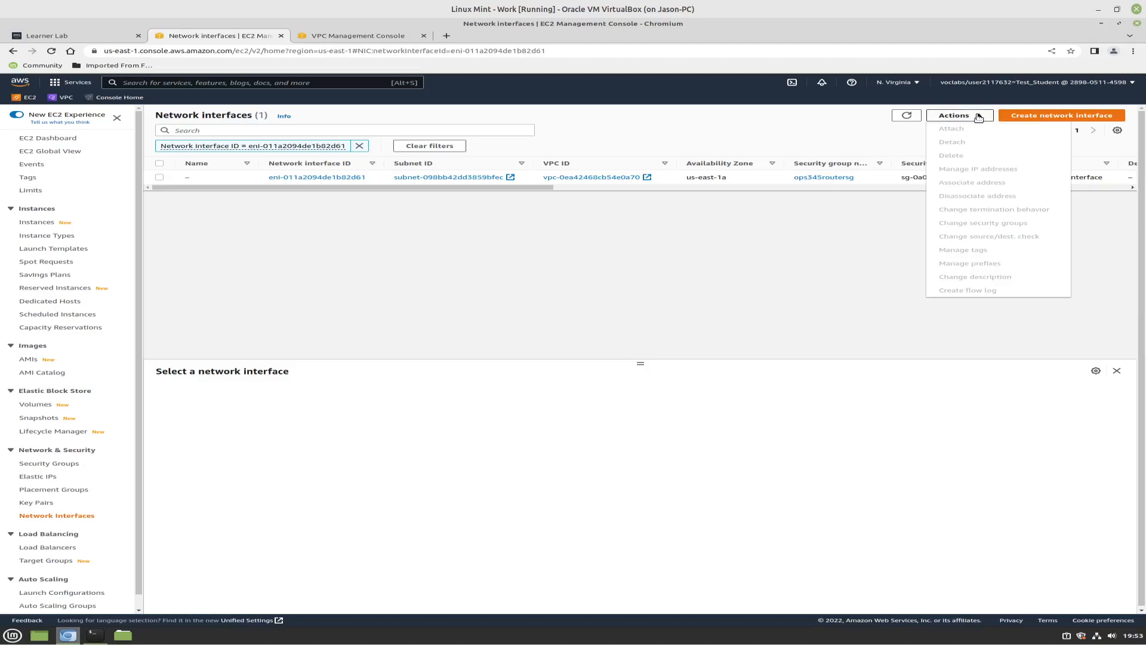
pyautogui.click(160, 176)
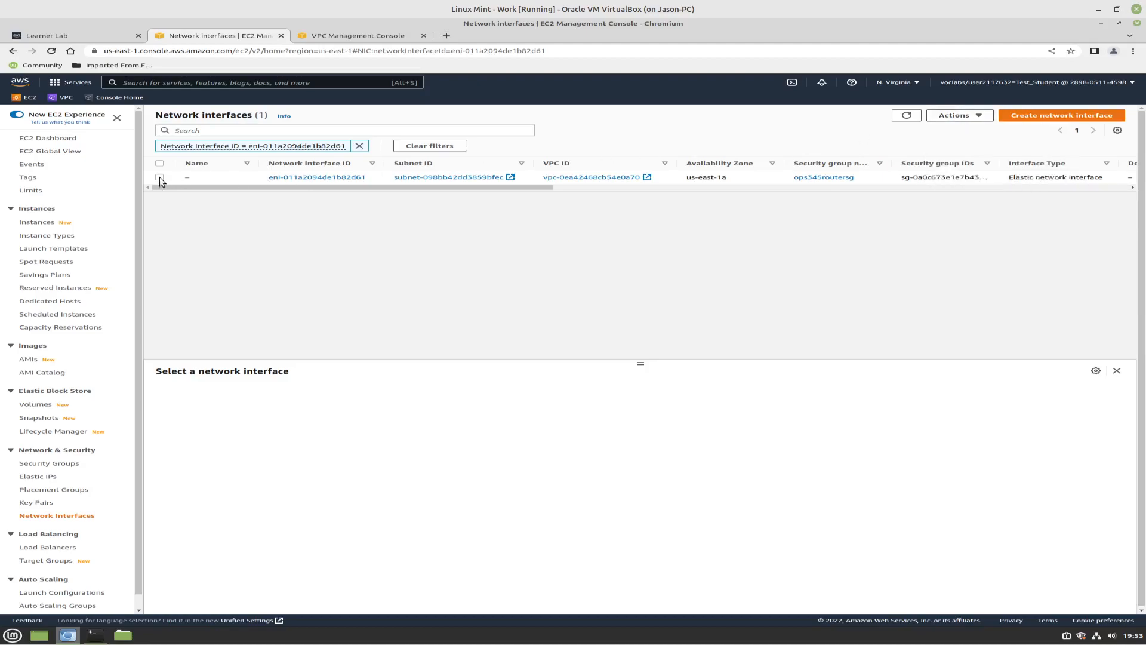
pyautogui.click(159, 176)
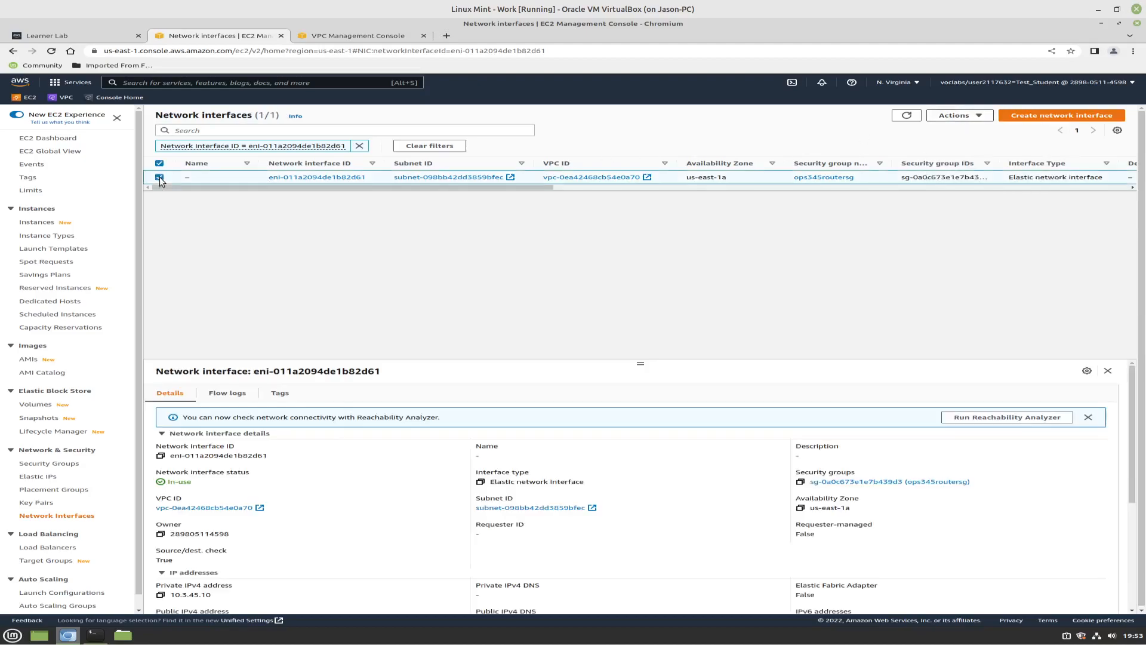
pyautogui.click(980, 117)
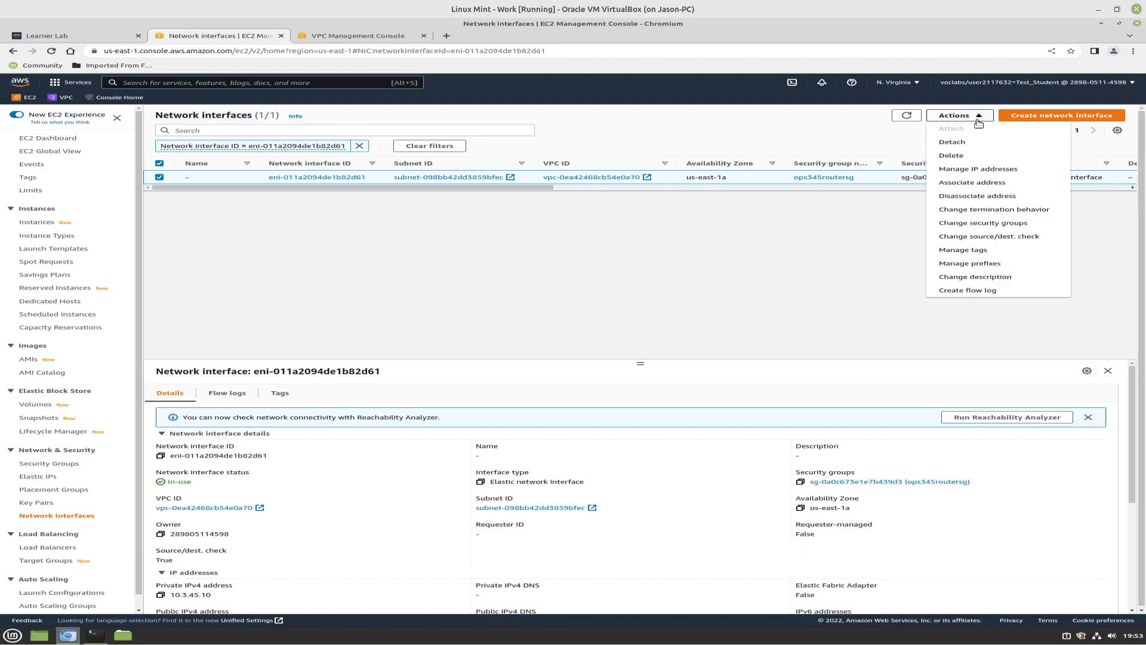
pyautogui.click(994, 249)
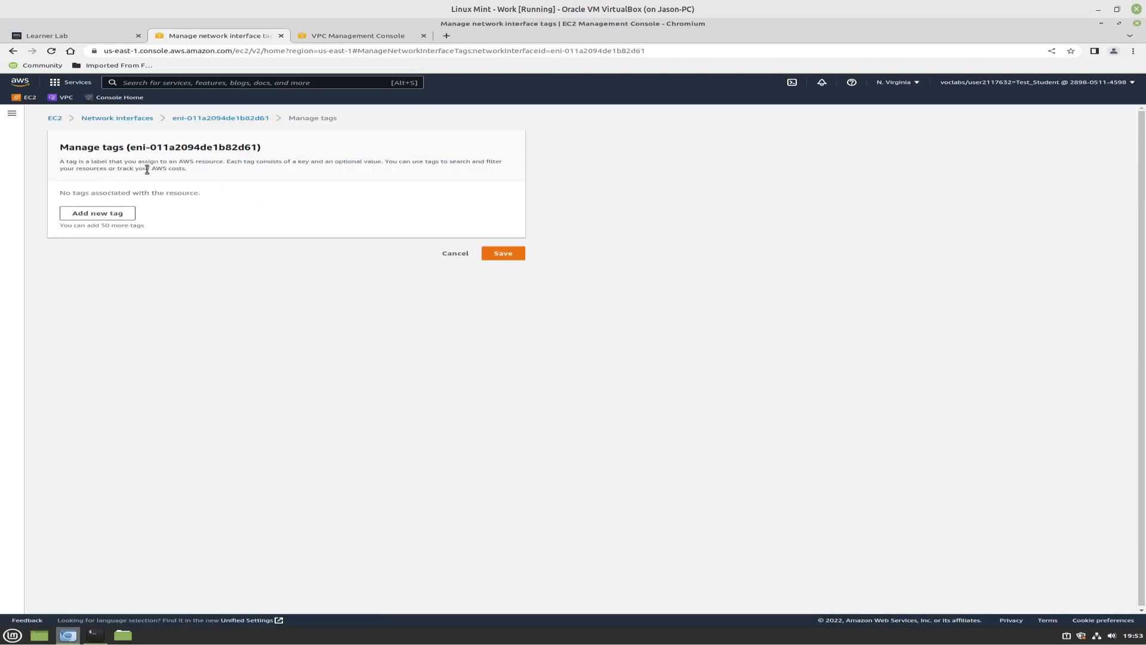
pyautogui.click(108, 216)
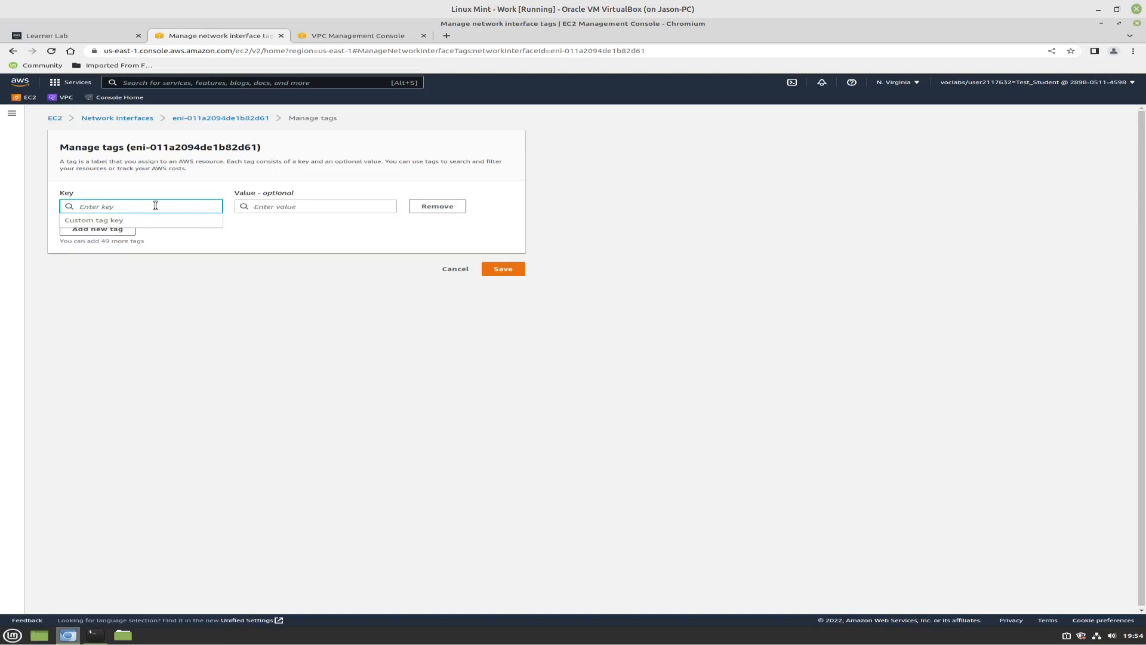
pyautogui.write('name')
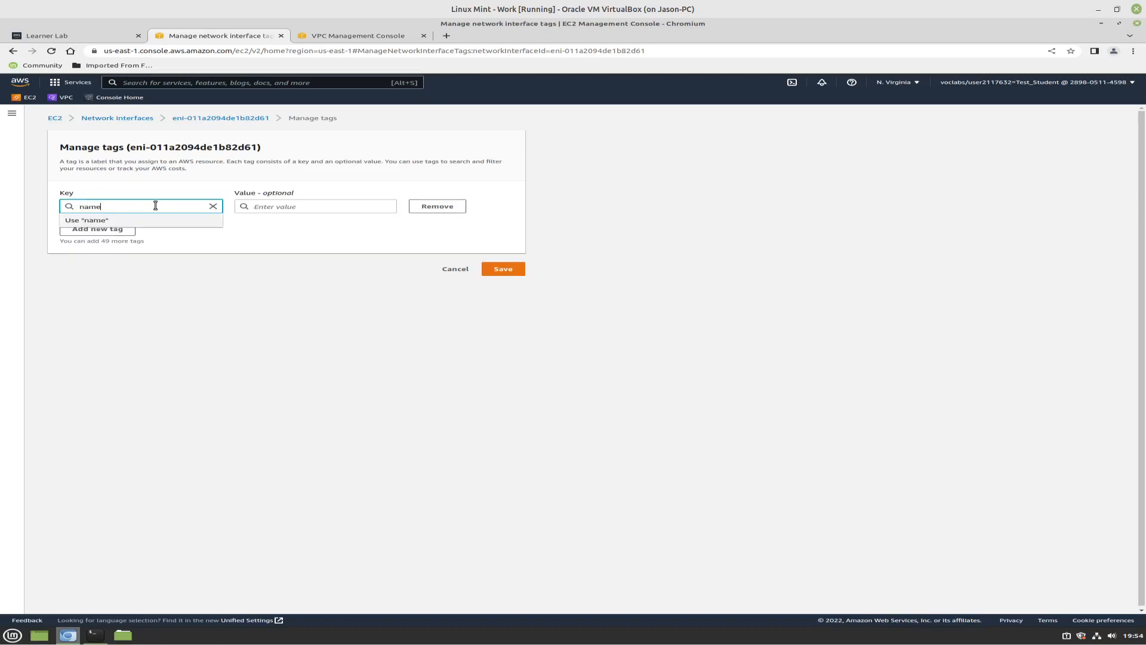
pyautogui.click(261, 211)
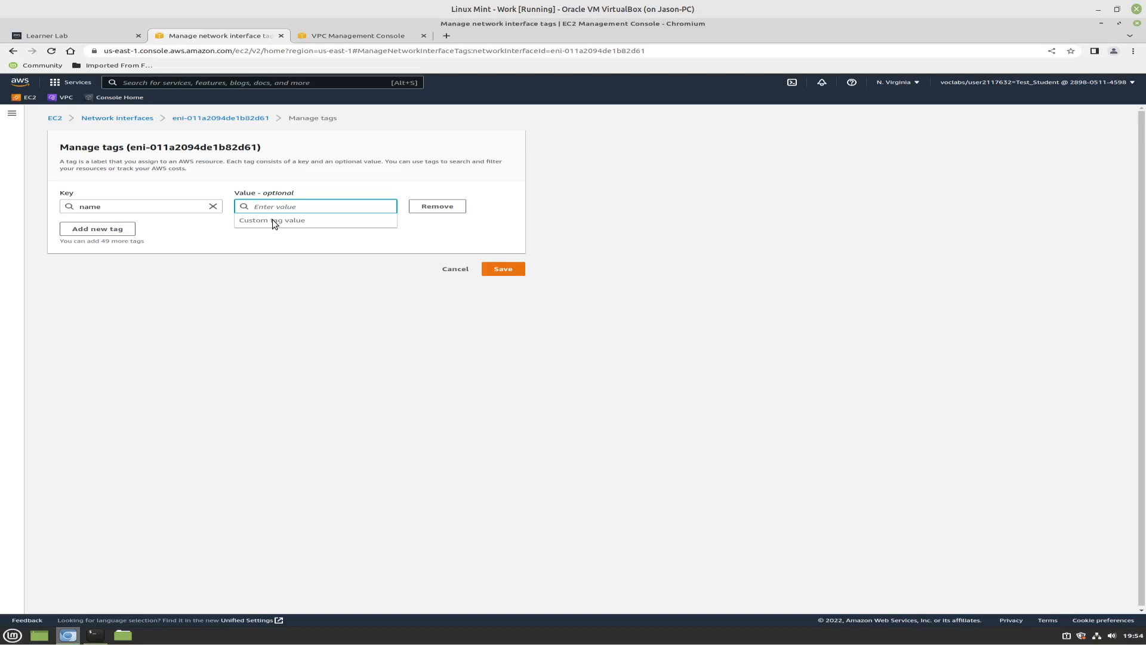
pyautogui.write('router_public')
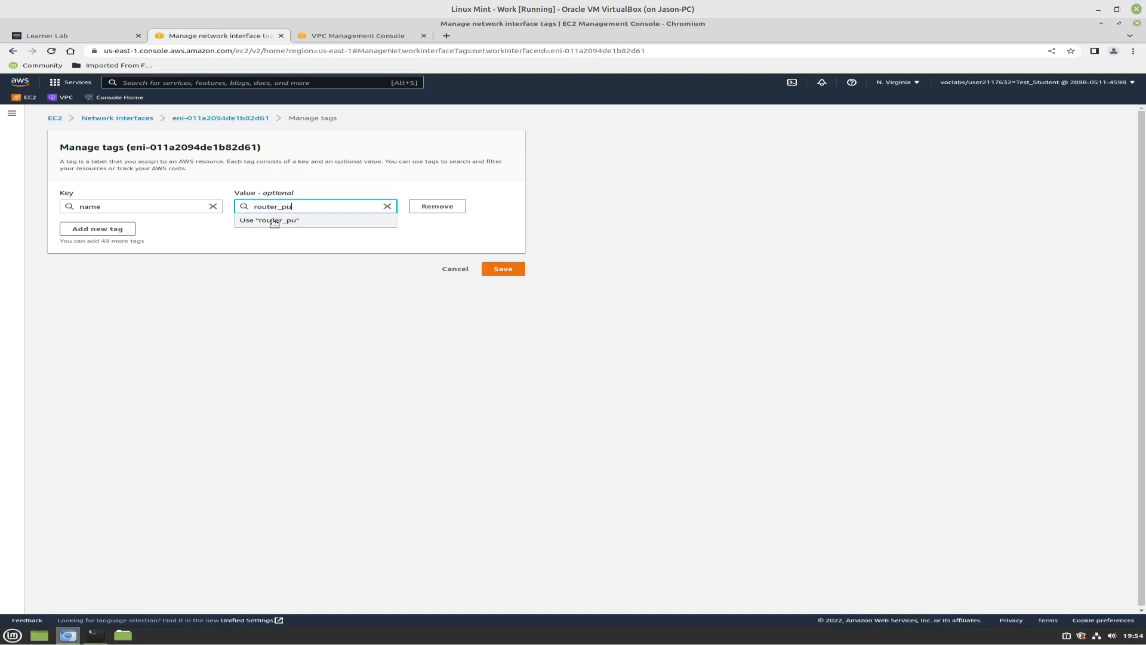
pyautogui.write('_ip')
pyautogui.click(502, 269)
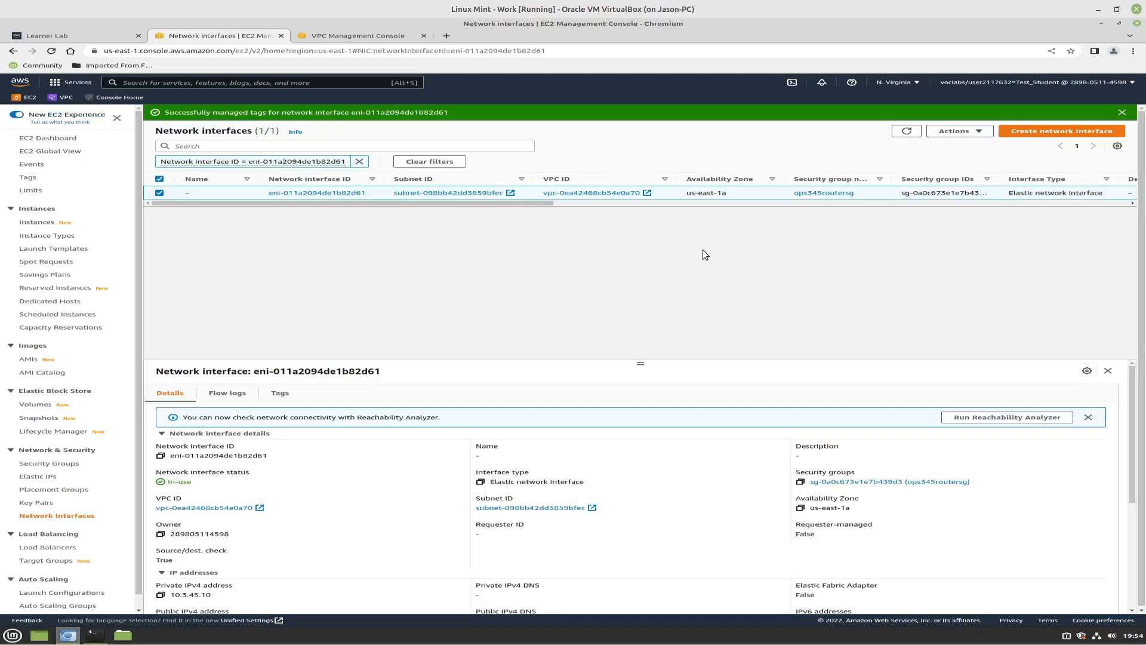
# Review the remaining columns of the network interface's row and open its summary page
pyautogui.moveTo(537, 206); pyautogui.dragTo(505, 206)
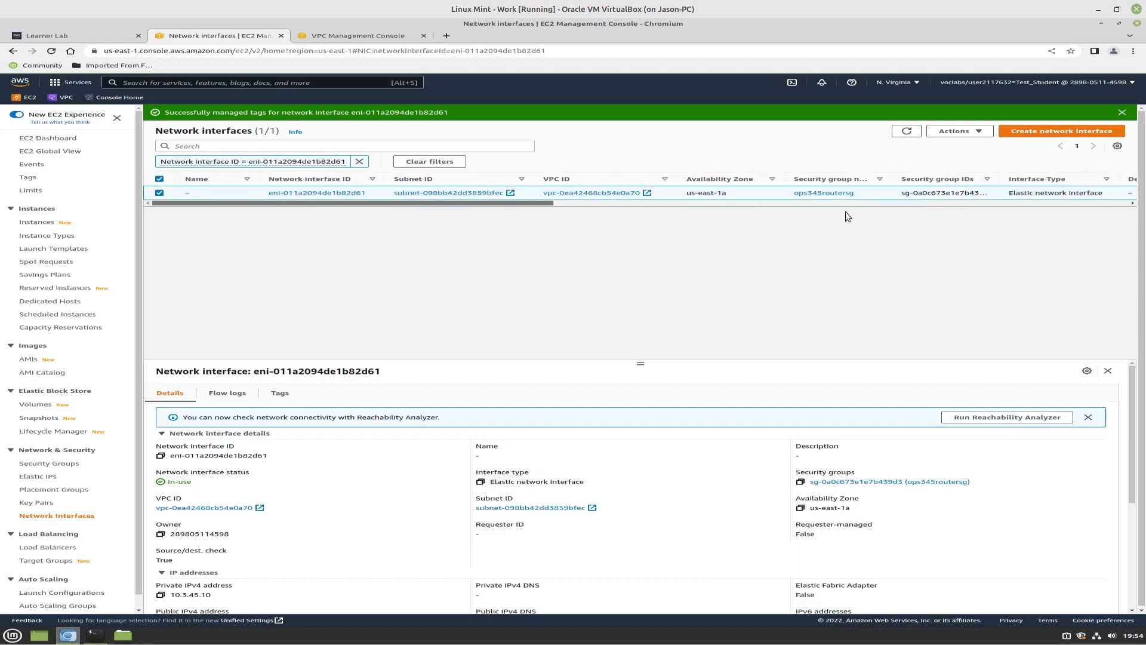
pyautogui.click(1046, 203)
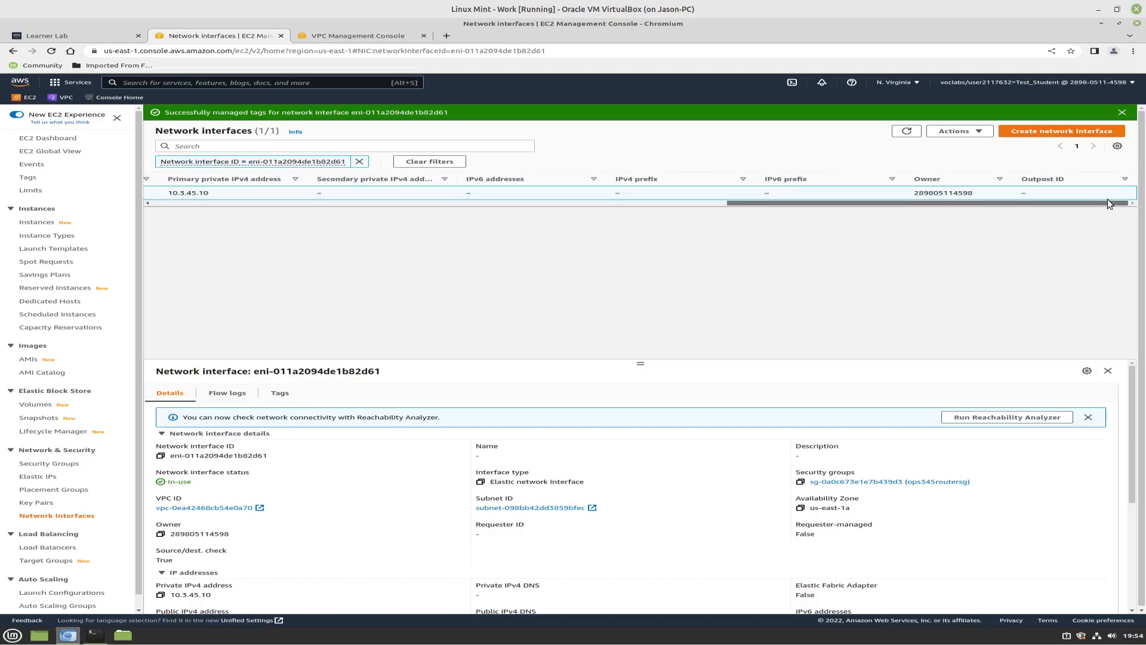
pyautogui.moveTo(1108, 199); pyautogui.dragTo(189, 213)
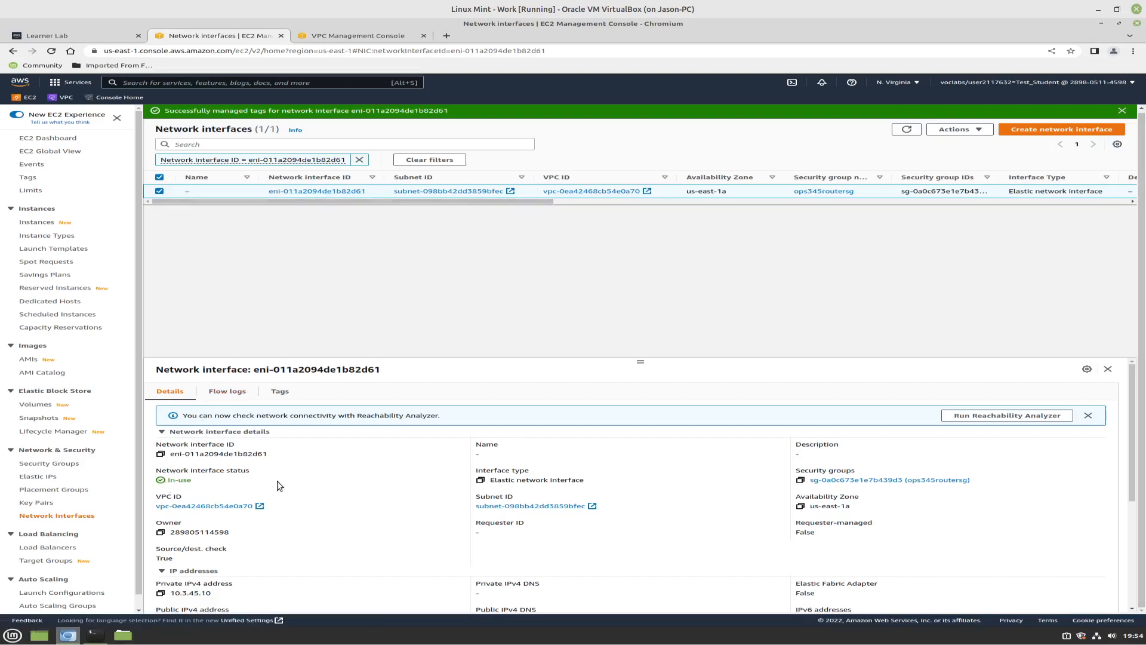
pyautogui.click(326, 192)
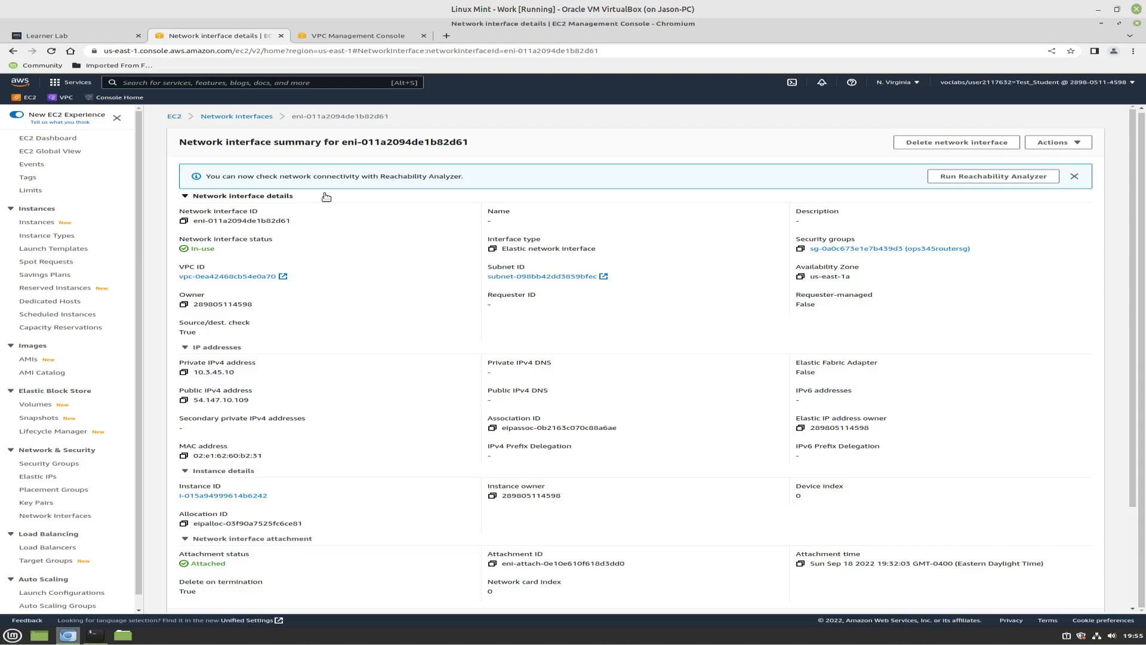
# Open the router instance's networking details and examine its network interface entry across all columns
pyautogui.click(28, 226)
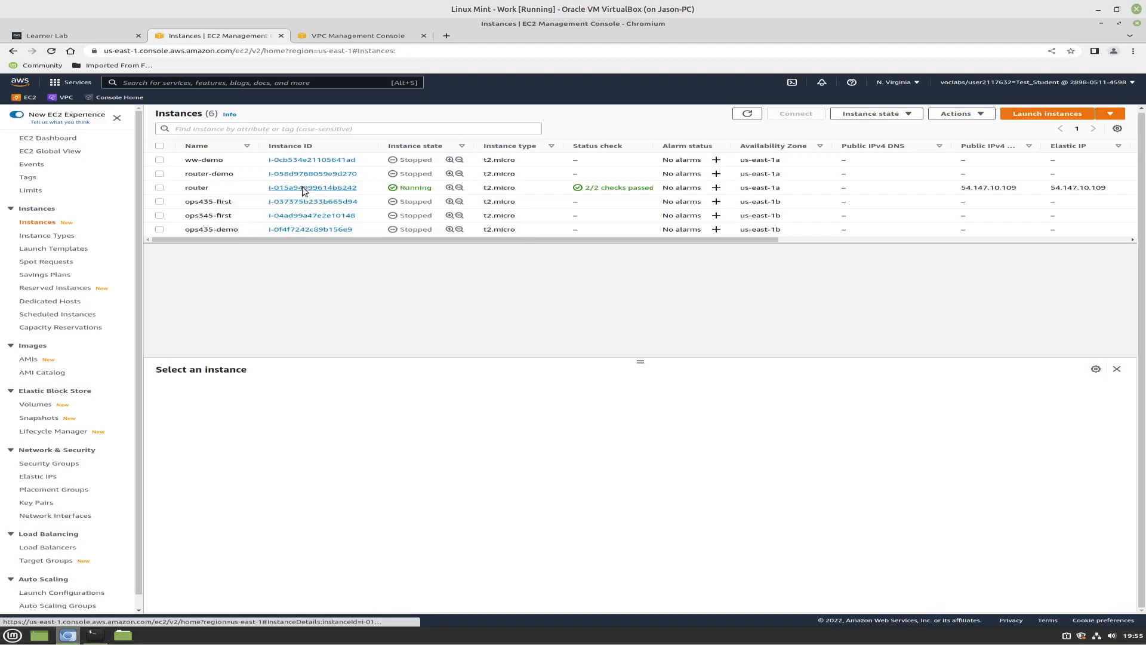
pyautogui.click(300, 195)
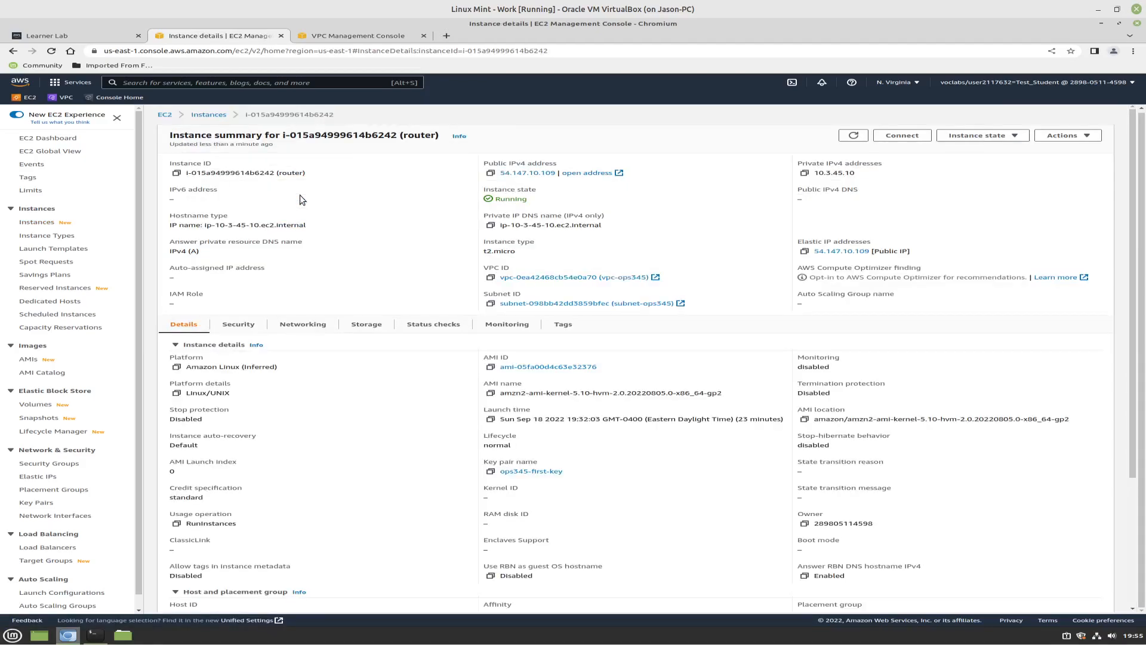
pyautogui.click(323, 328)
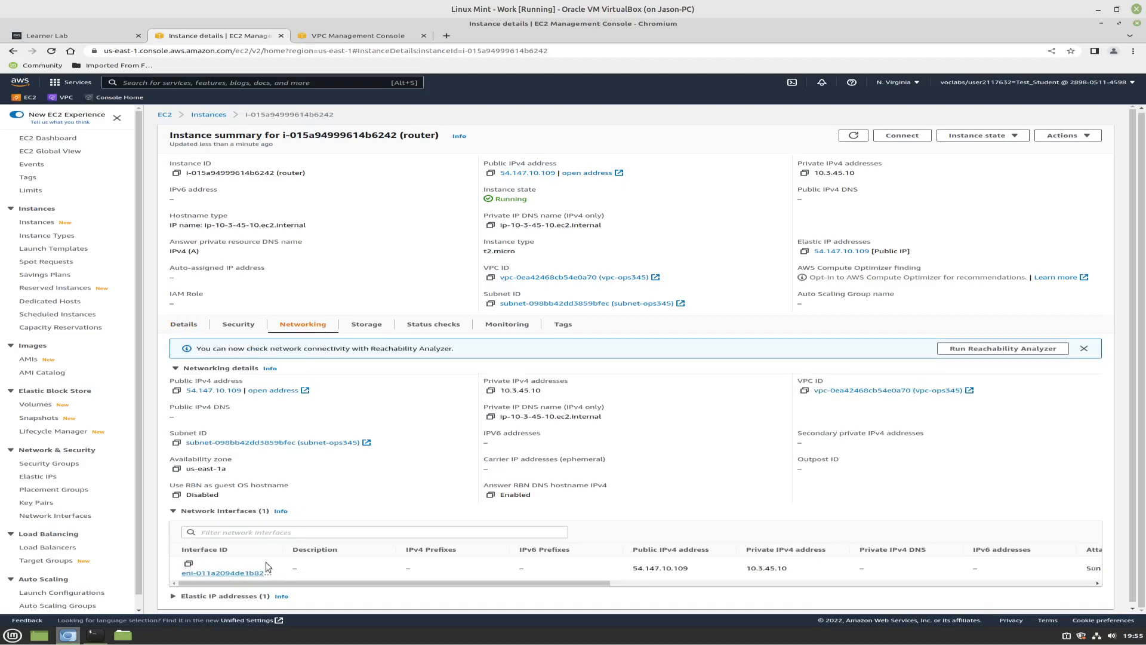
pyautogui.click(889, 583)
pyautogui.moveTo(906, 588); pyautogui.dragTo(833, 583)
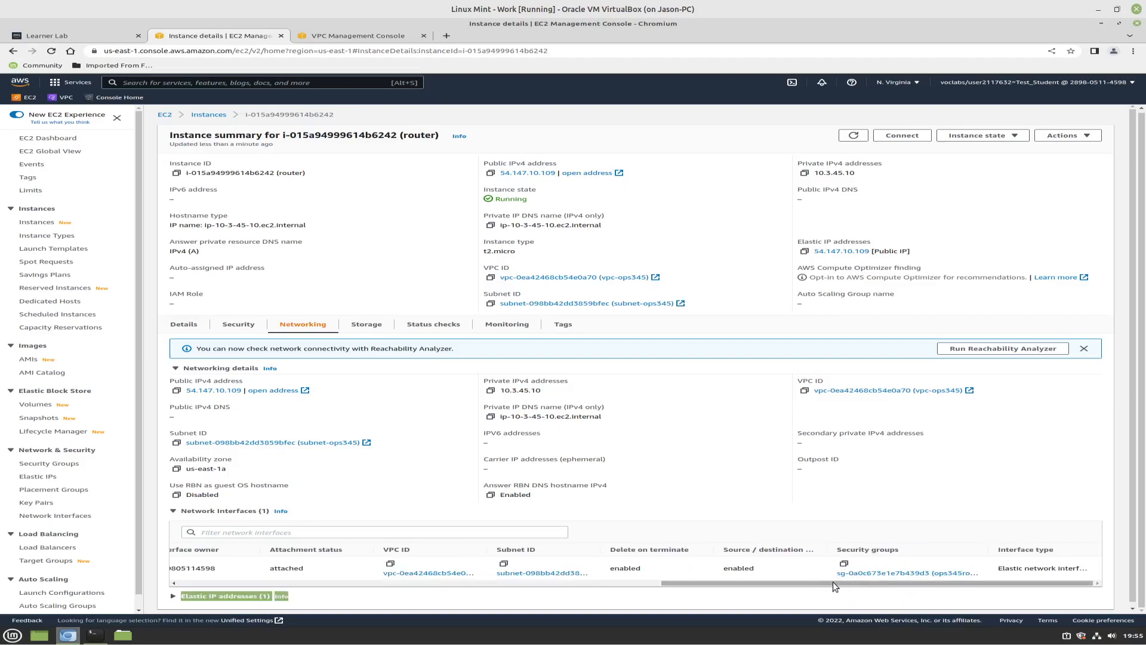
pyautogui.click(332, 583)
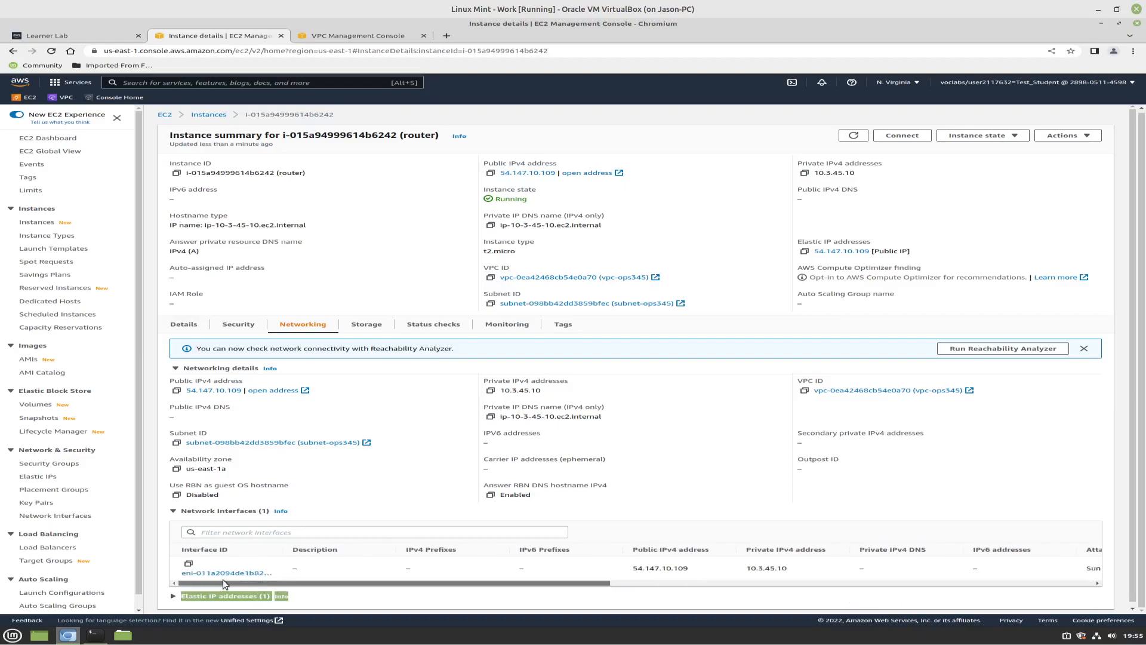
# Open the router's network interface from the instance and set its description to router-nic
pyautogui.click(190, 574)
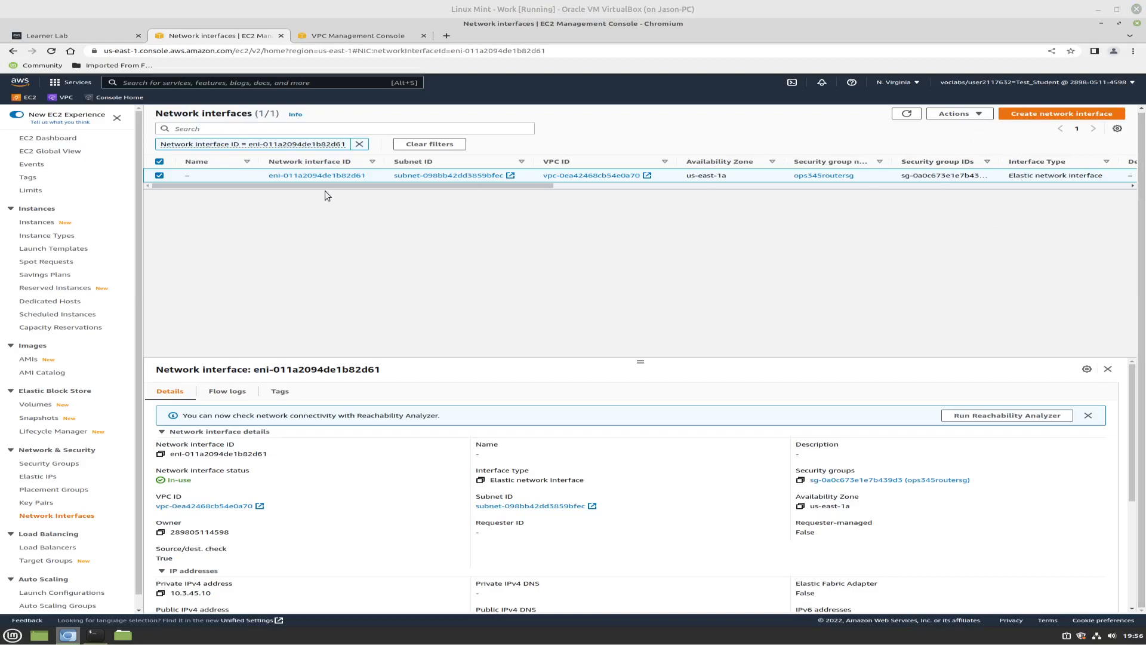
pyautogui.click(979, 115)
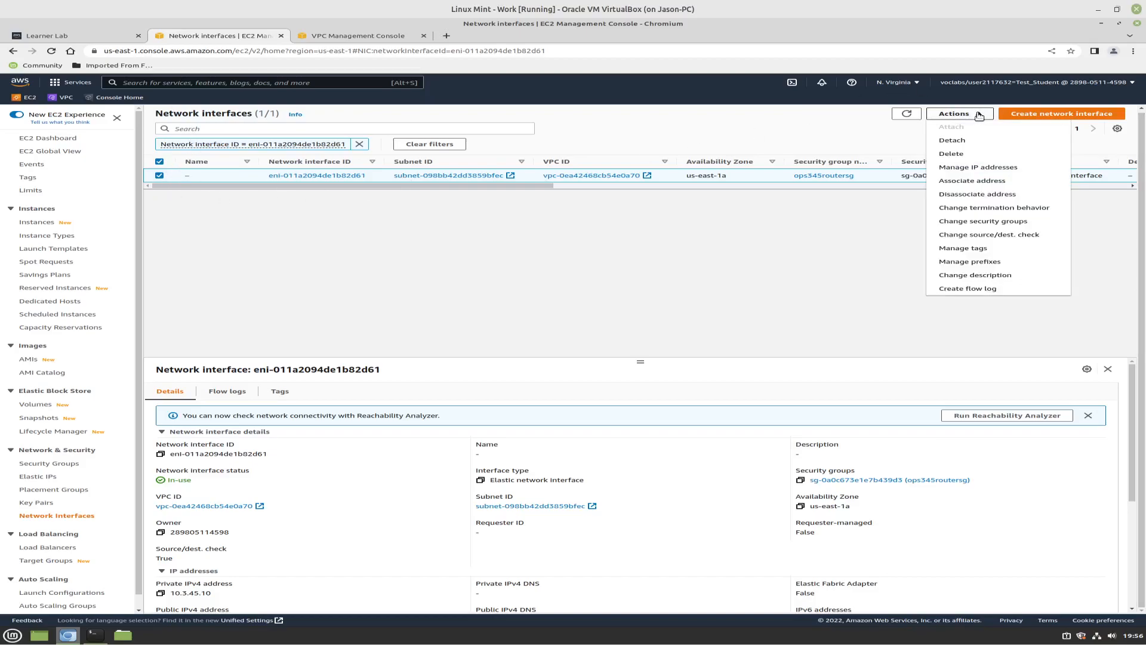
pyautogui.click(978, 276)
pyautogui.click(598, 379)
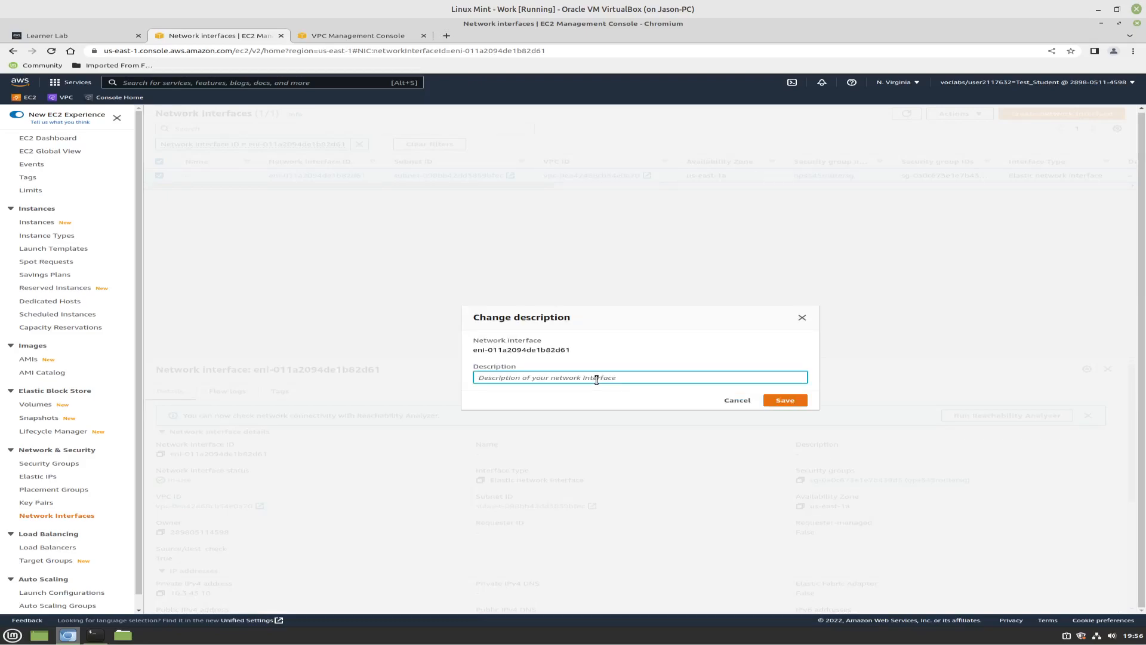
pyautogui.write('router-nic')
pyautogui.click(793, 402)
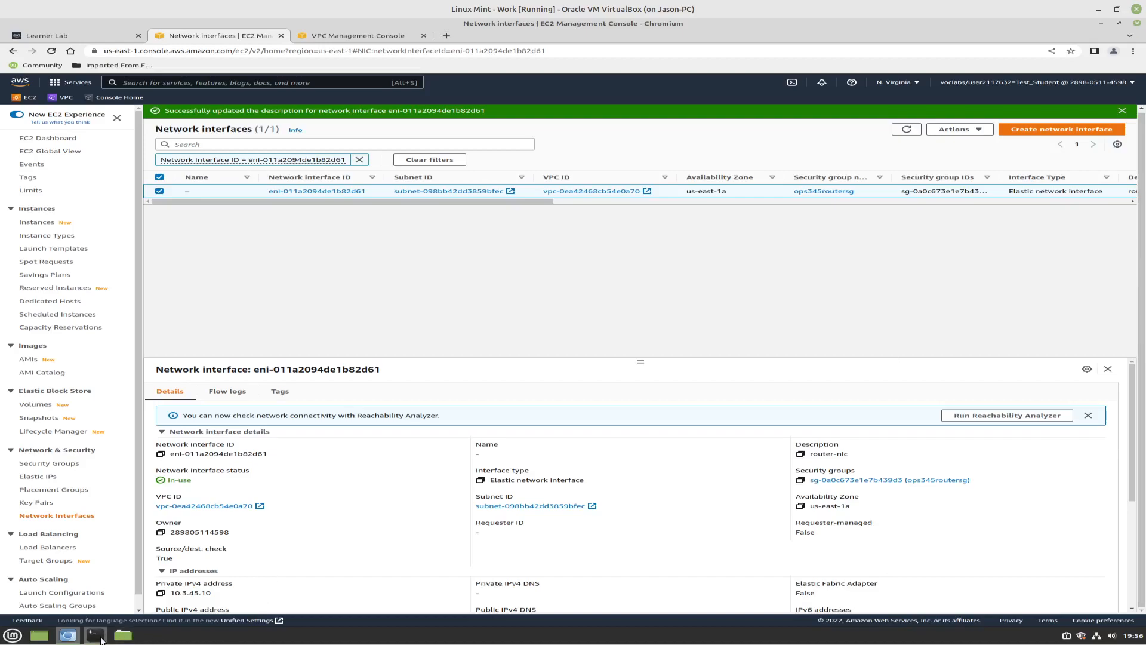
# Switch to the terminal holding the old SSH session and close it, ending the running process
pyautogui.moveTo(100, 638)
pyautogui.click(117, 594)
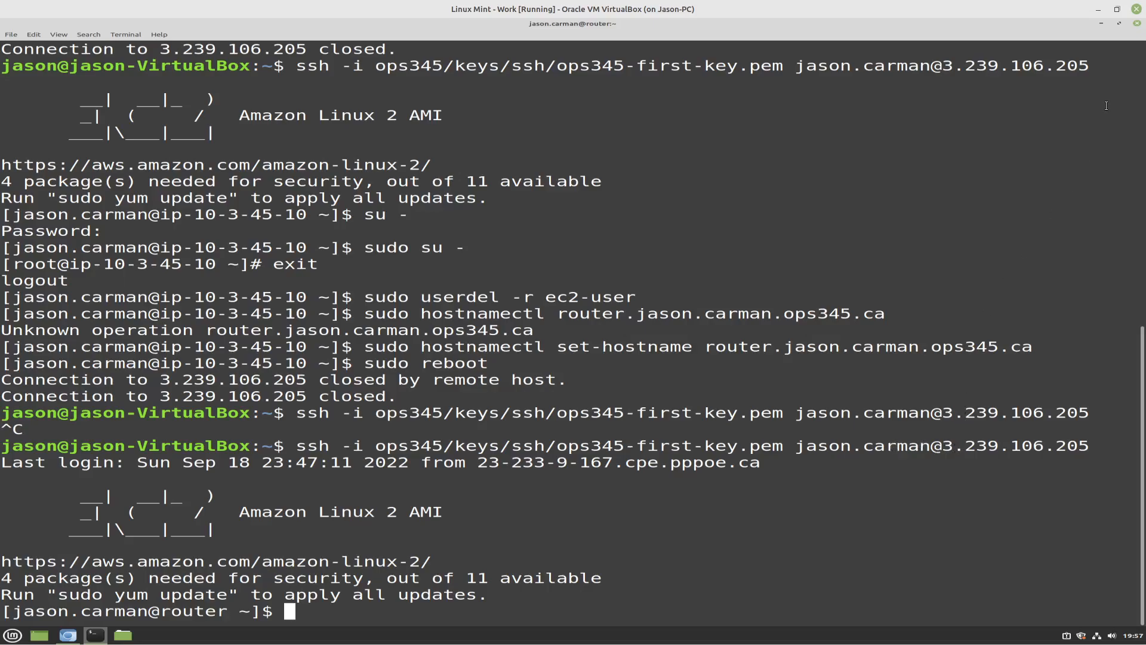
pyautogui.click(1137, 23)
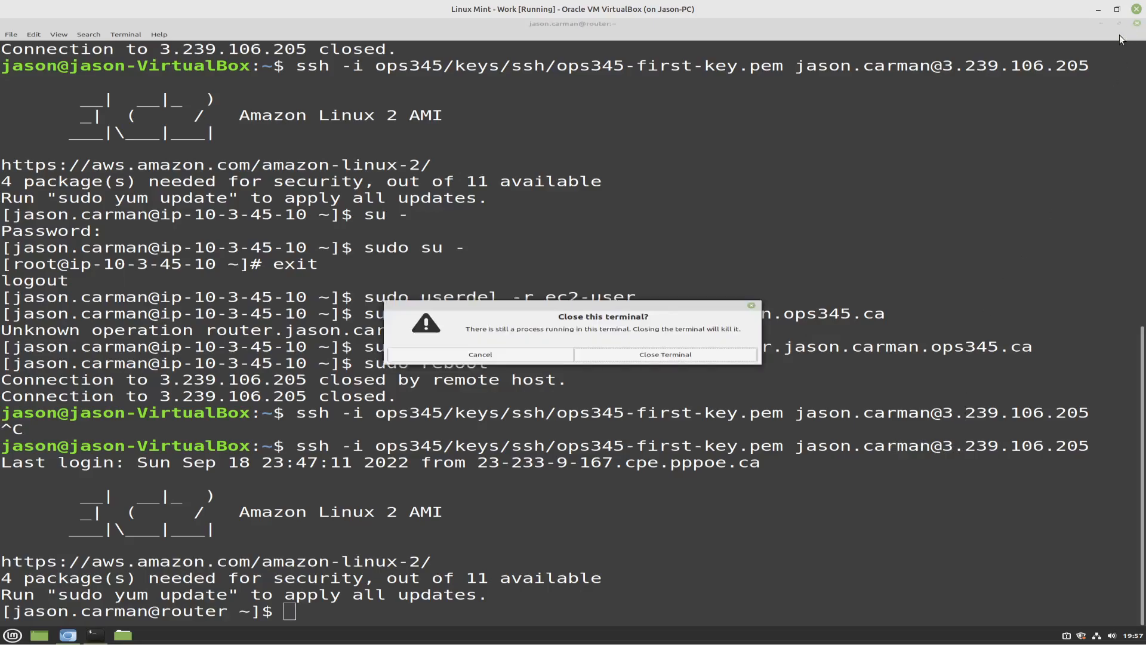
pyautogui.click(641, 357)
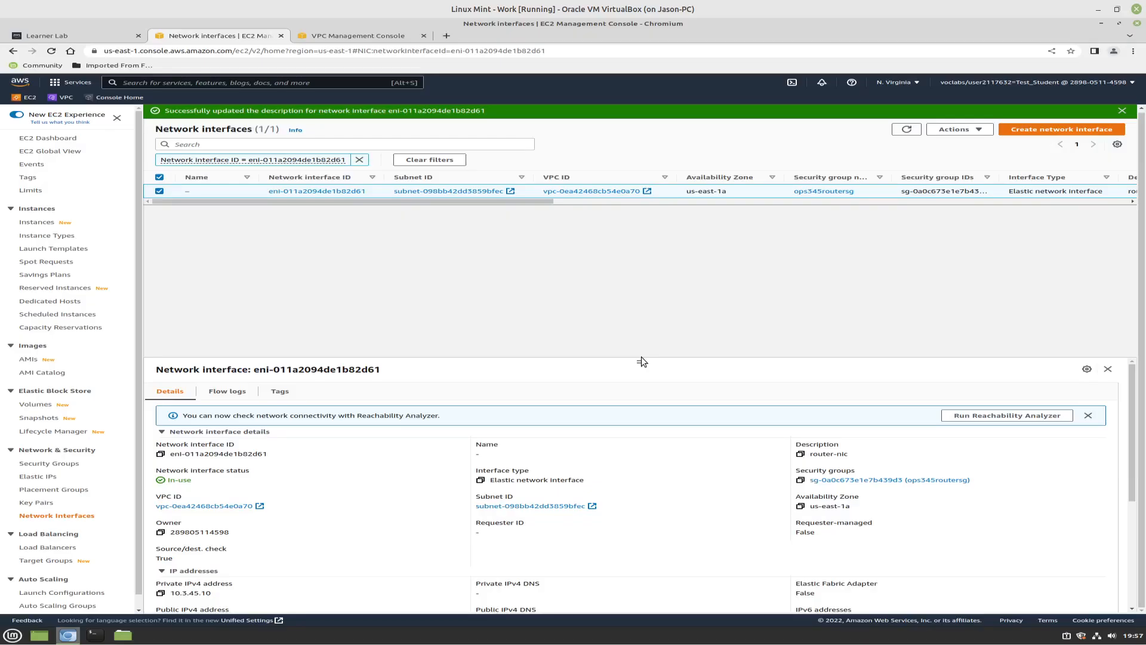
# Open a new terminal, maximize it, and recall the previous ssh command that uses ops345-first-key.pem
pyautogui.click(95, 634)
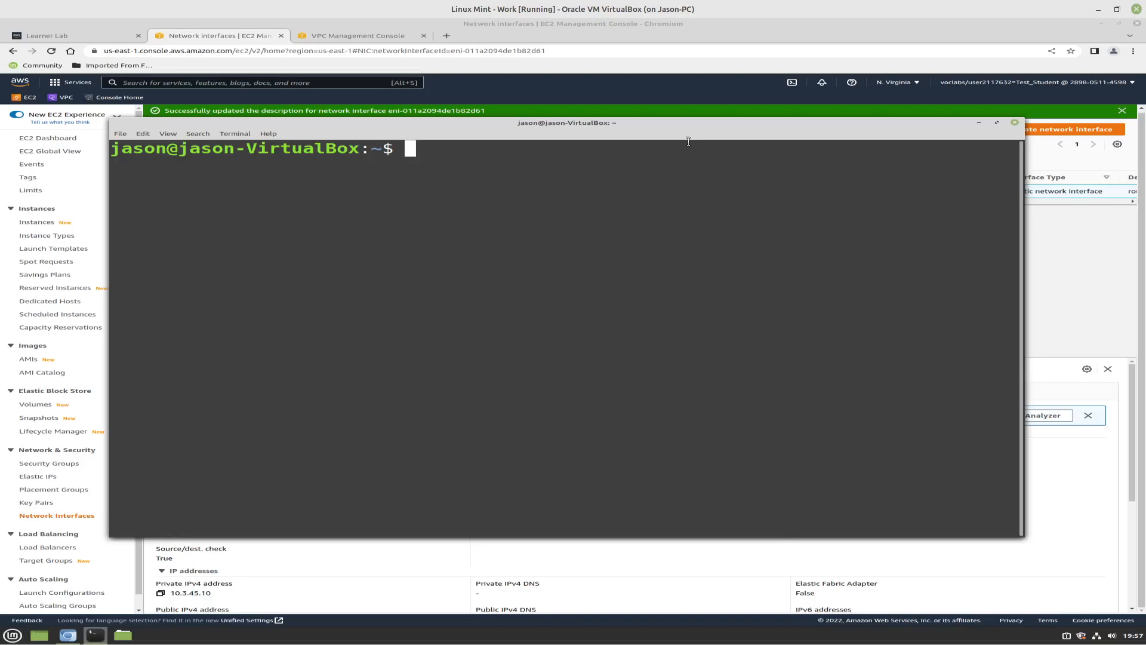
pyautogui.doubleClick(654, 127)
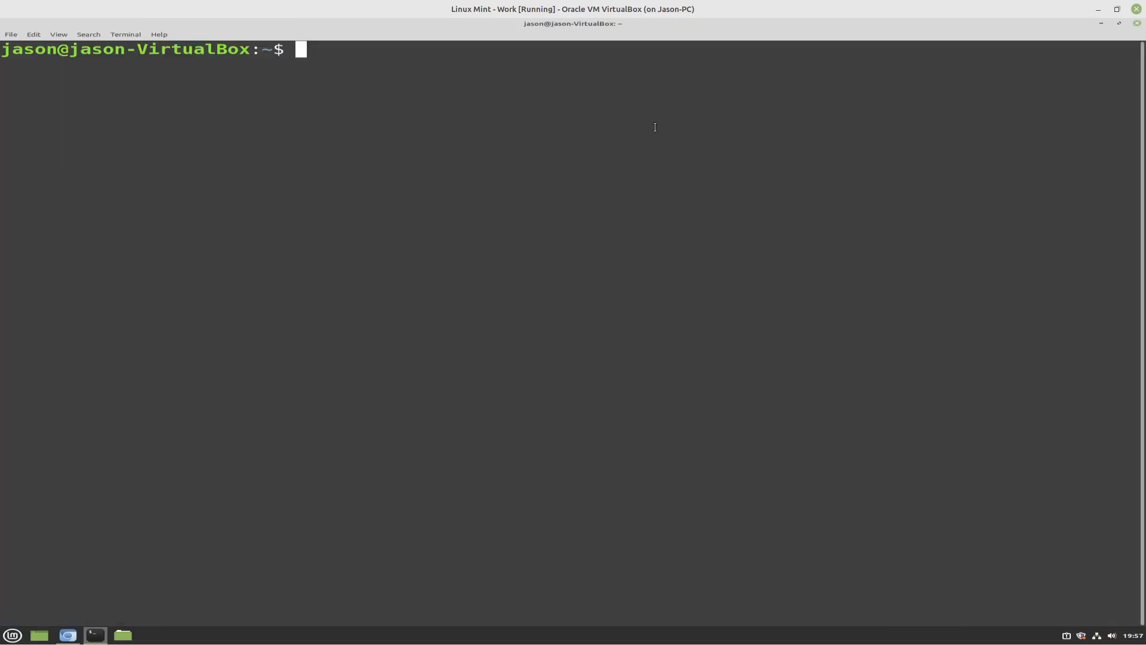
pyautogui.press('Up')
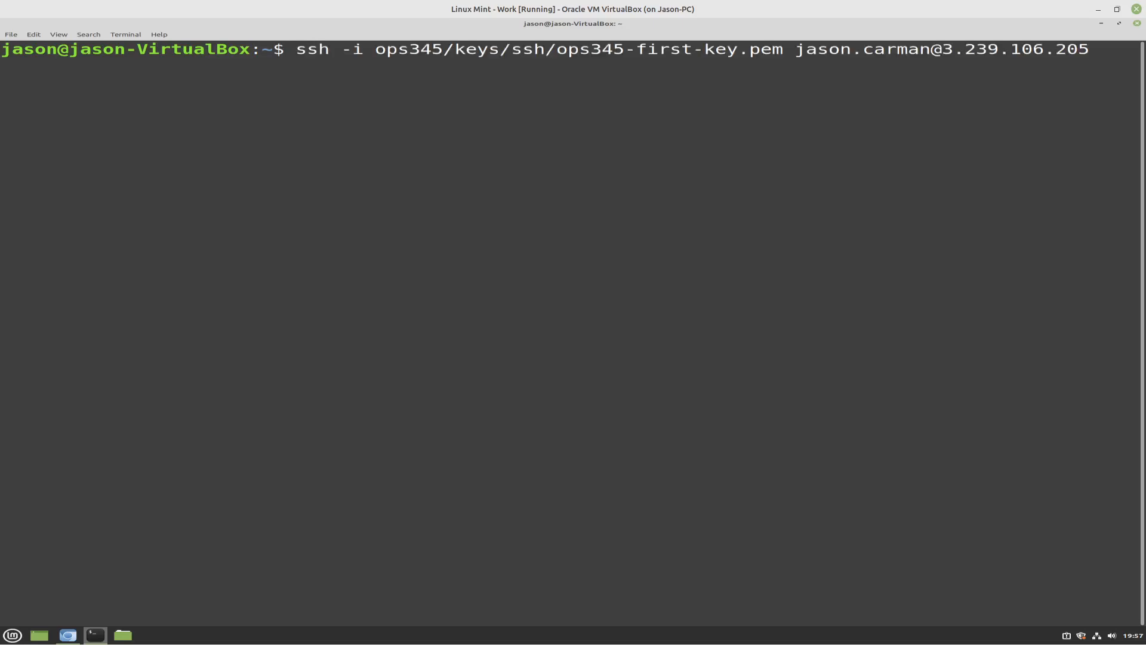
# Switch to Chromium and copy the router instance's public IPv4 address from its details in the instances list
pyautogui.click(68, 636)
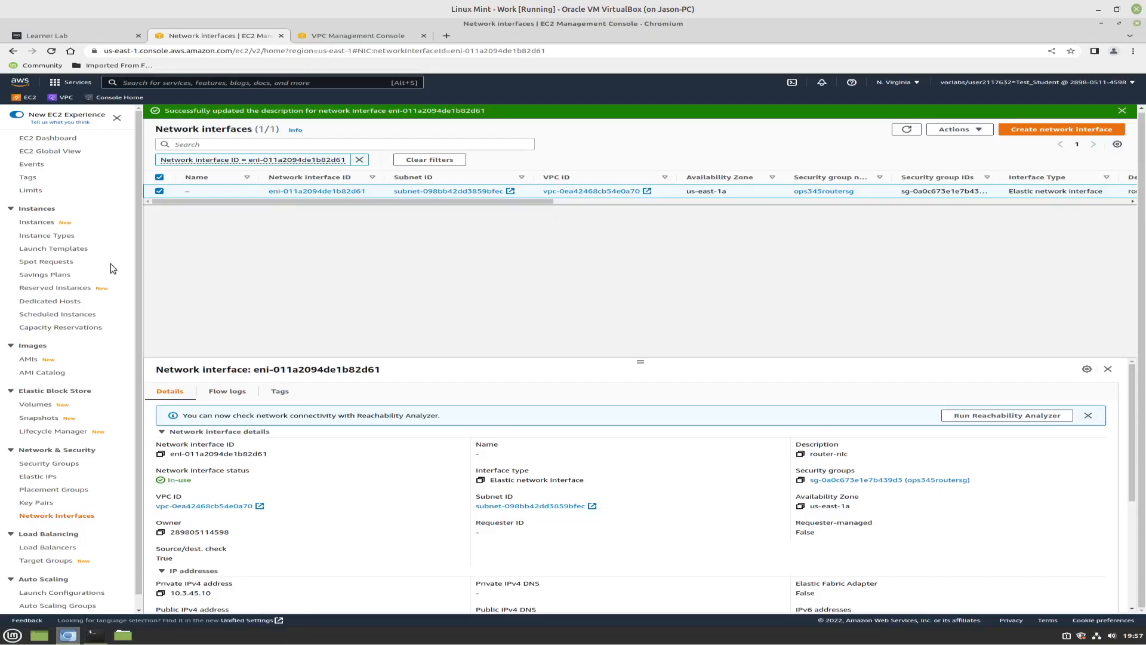
pyautogui.click(43, 224)
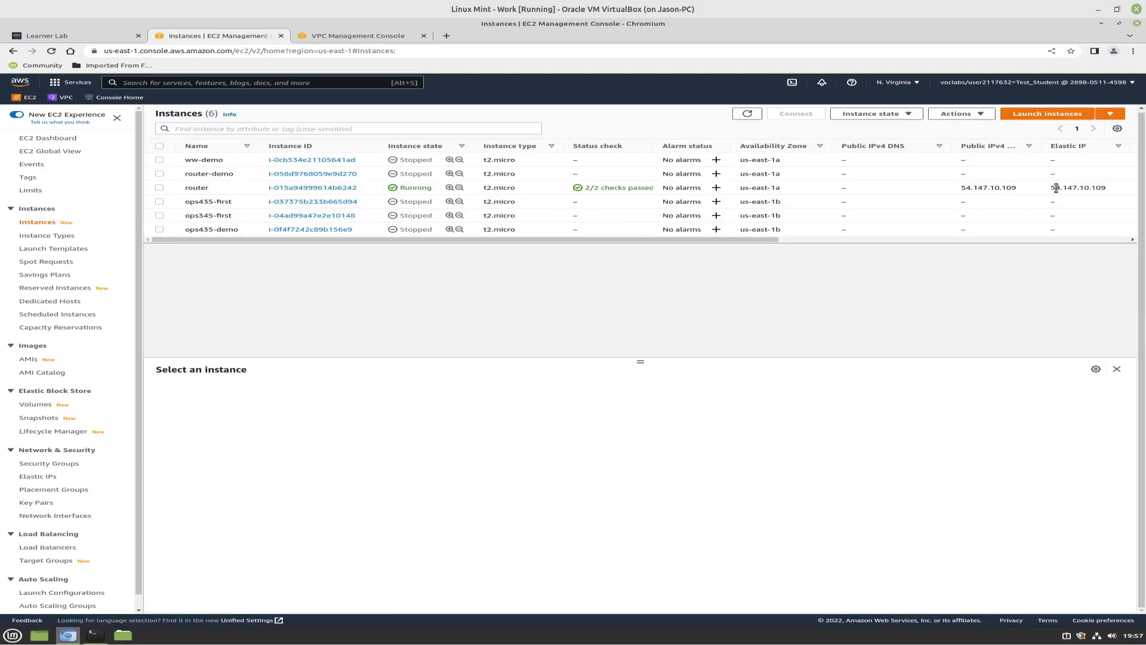
pyautogui.moveTo(1105, 186); pyautogui.dragTo(1053, 188)
pyautogui.hotkey('ctrl', 'c')
pyautogui.click(275, 187)
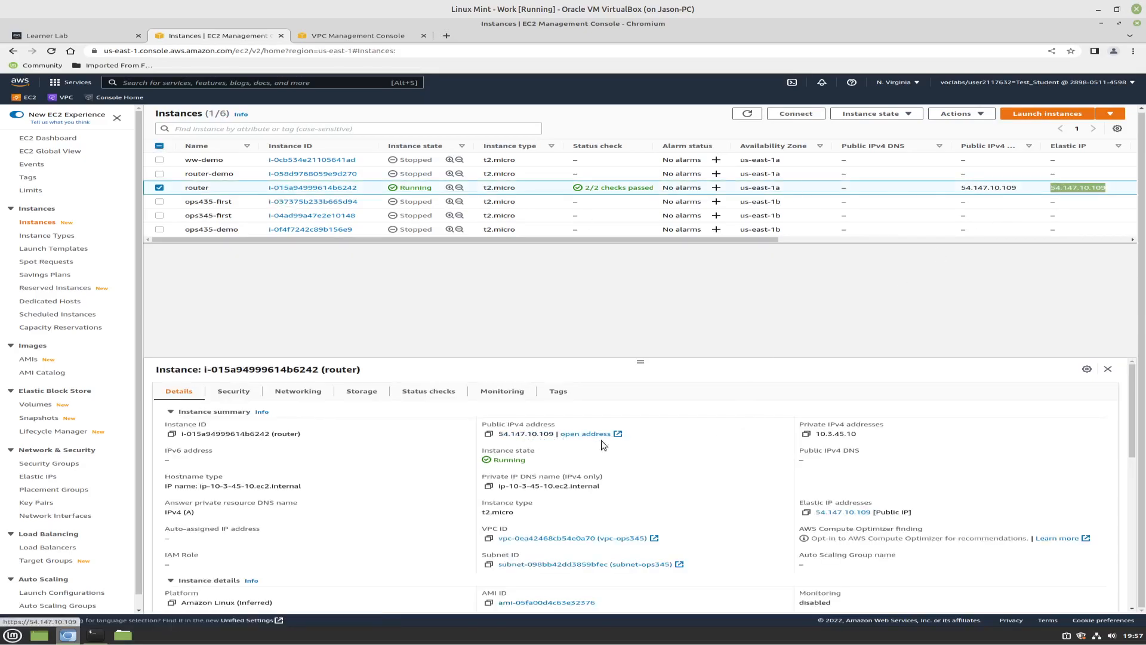
pyautogui.click(486, 438)
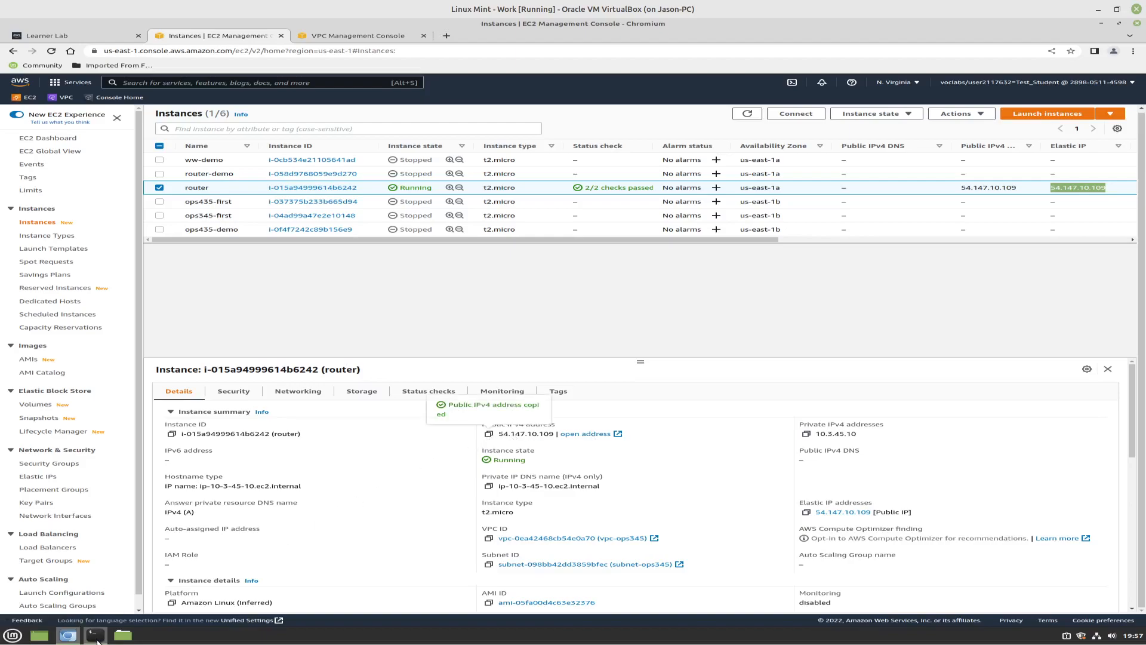
# Switch to the terminal, replace the old host address in the recalled ssh command with 54.147.10.109, and run it
pyautogui.click(95, 634)
pyautogui.click(122, 588)
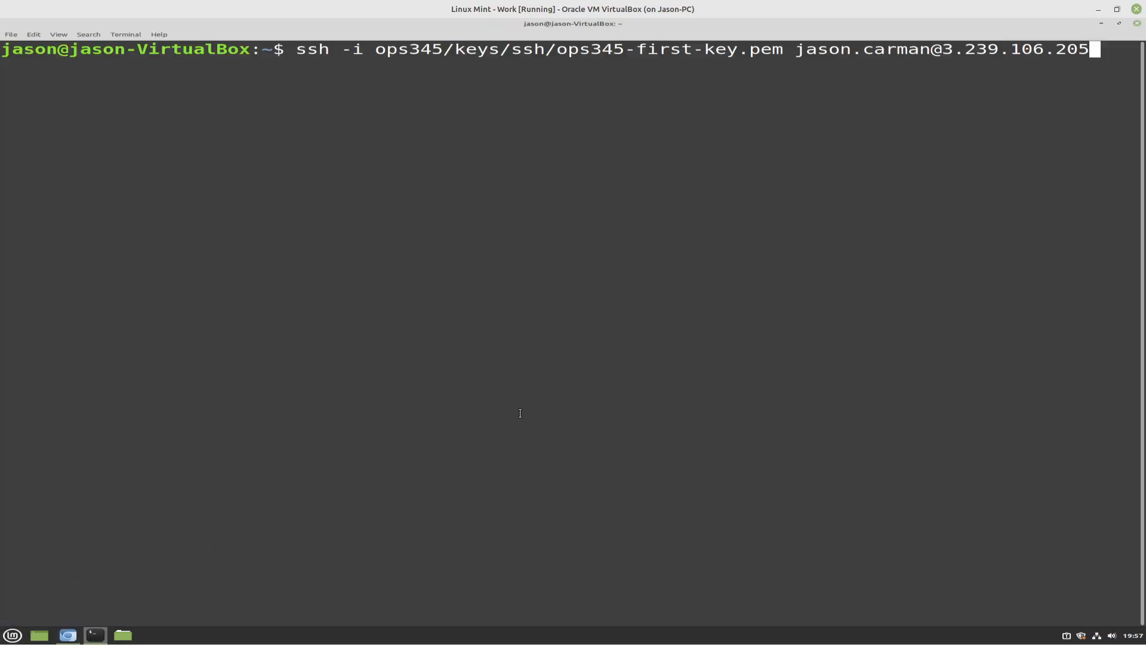
pyautogui.press('BackSpace')
pyautogui.press('BackSpace')
pyautogui.press('BackSpace')
pyautogui.press('BackSpace')
pyautogui.press('BackSpace')
pyautogui.press('BackSpace')
pyautogui.press('BackSpace')
pyautogui.press('BackSpace')
pyautogui.press('BackSpace')
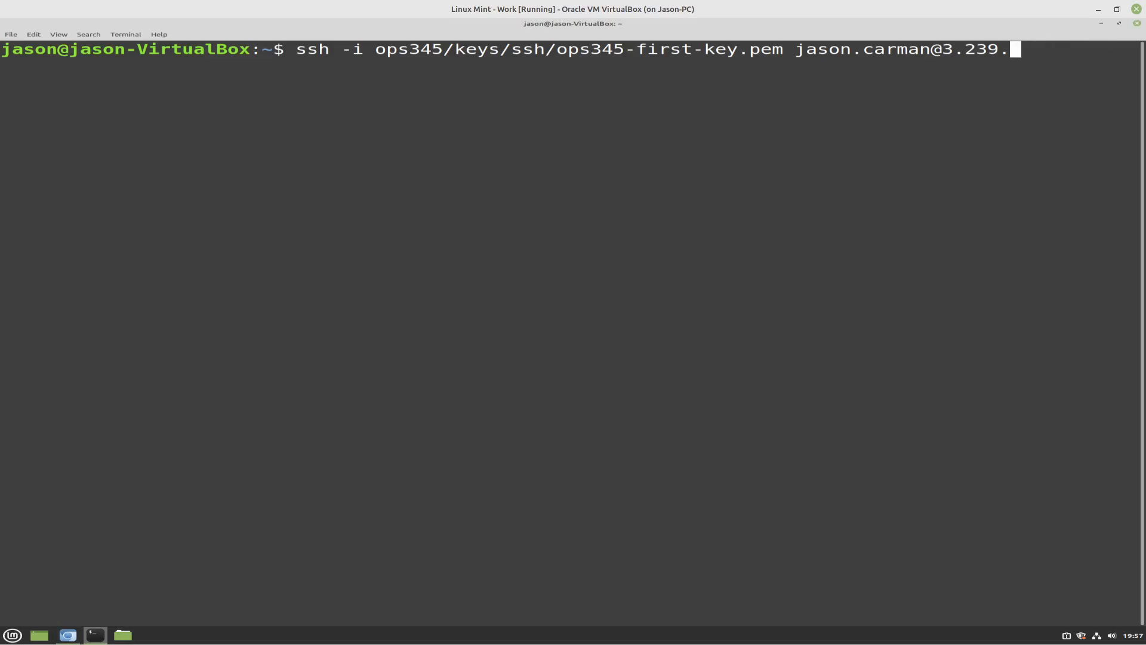
pyautogui.press('BackSpace')
pyautogui.press('BackSpace')
pyautogui.press('BackSpace')
pyautogui.press('BackSpace')
pyautogui.rightClick(1036, 111)
pyautogui.click(1074, 163)
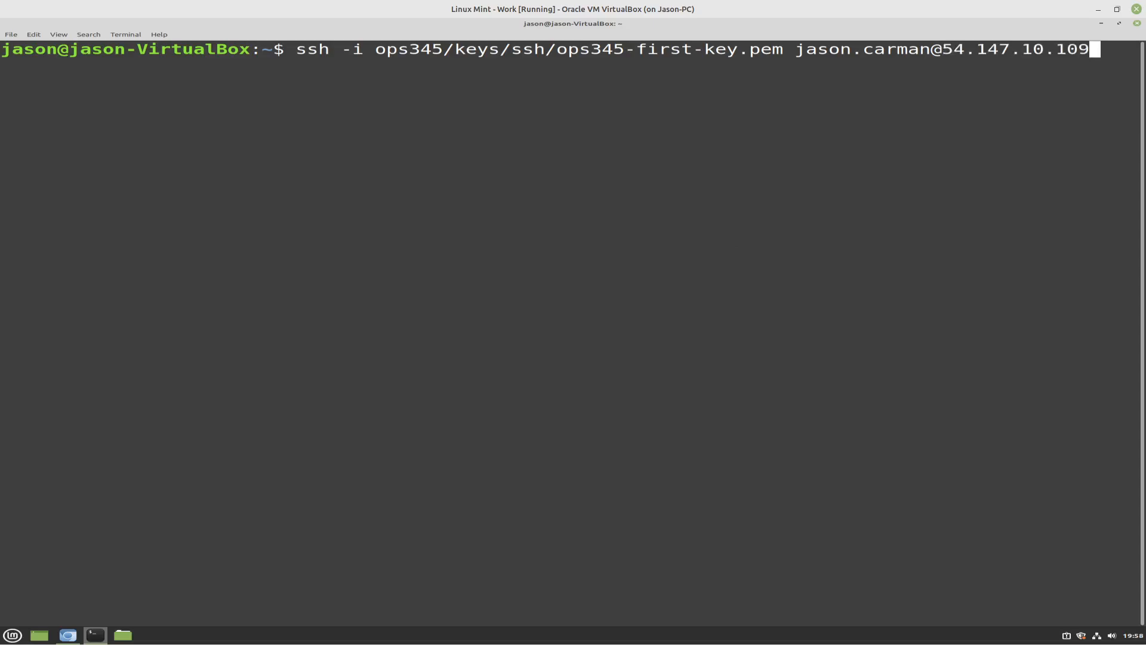
pyautogui.press('Return')
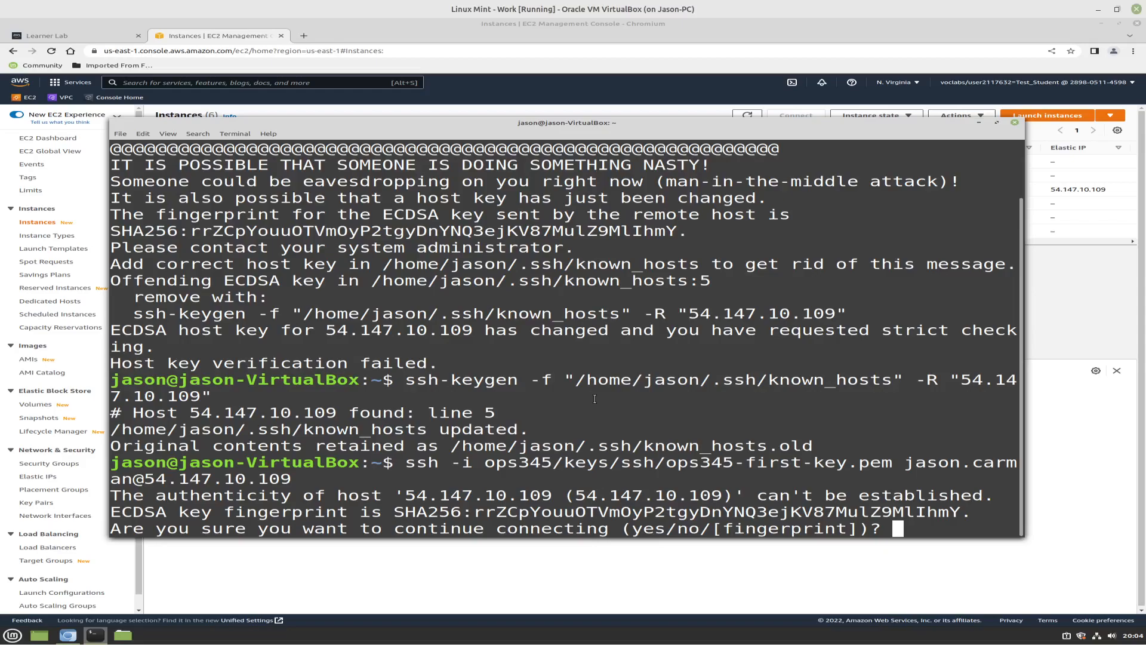
# Answer yes to continue connecting to 54.147.10.109 and review the earlier host identification warning and ssh-keygen removal in the output
pyautogui.write('yes')
pyautogui.press('Return')
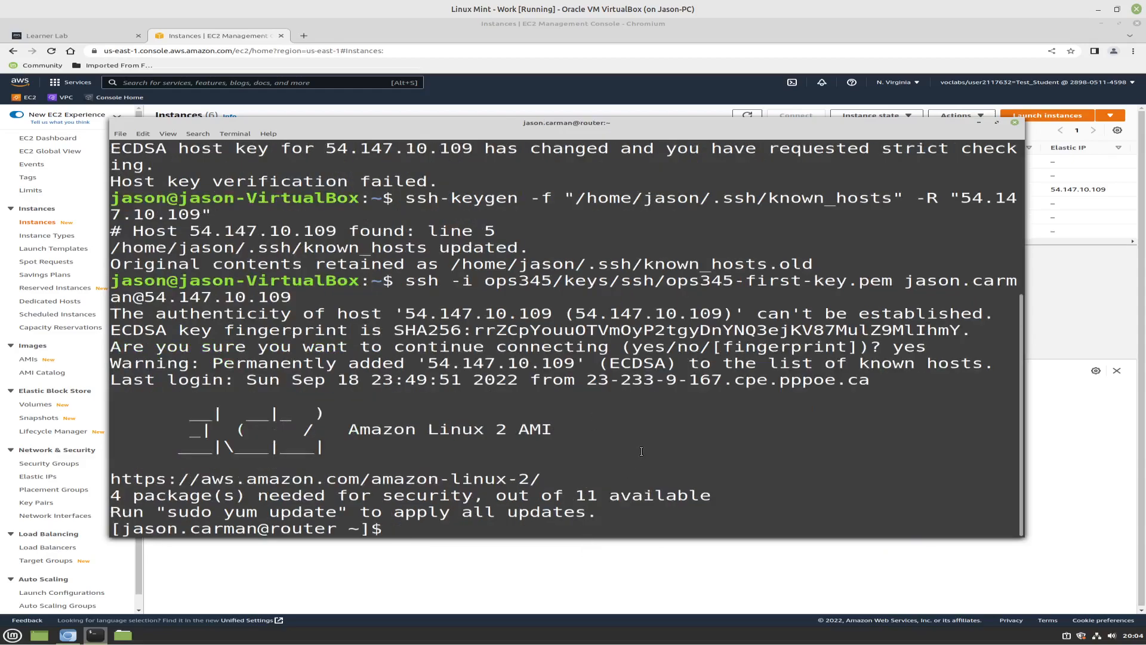
pyautogui.scroll(3, 641, 450)
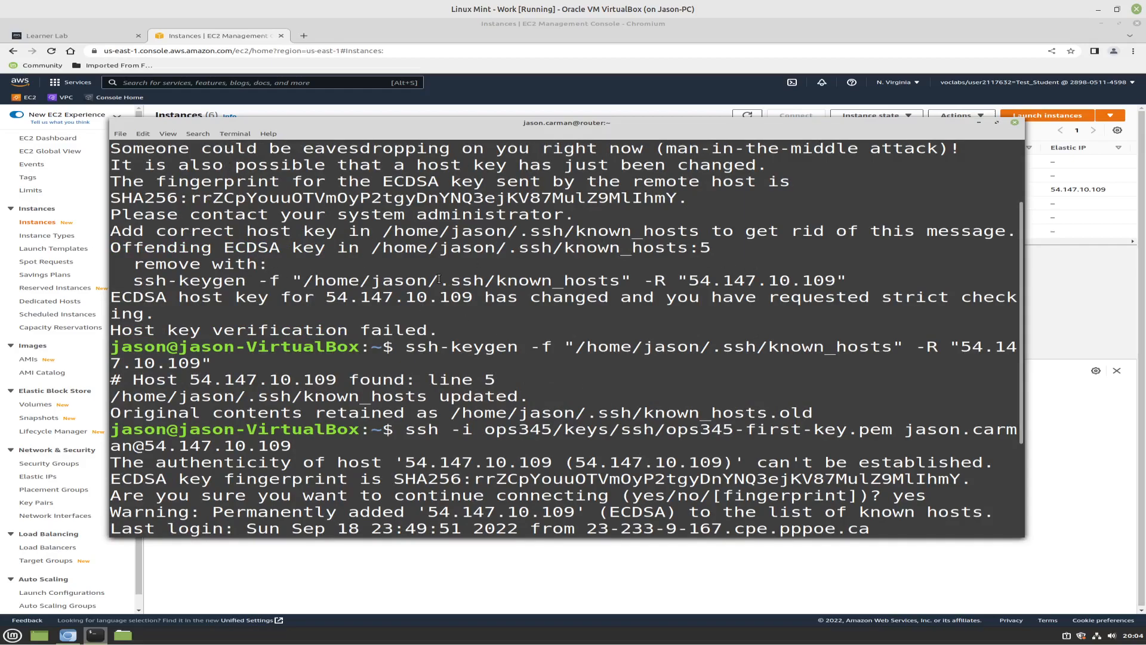
pyautogui.scroll(2, 660, 276)
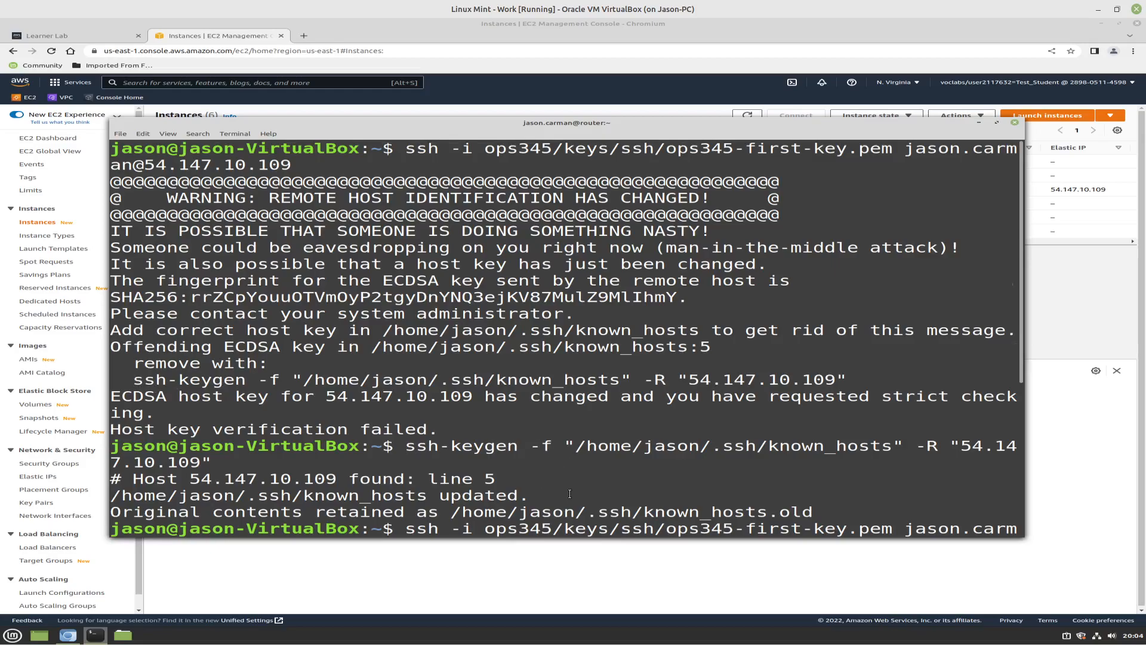
pyautogui.press('Return')
pyautogui.write('yes')
pyautogui.press('Return')
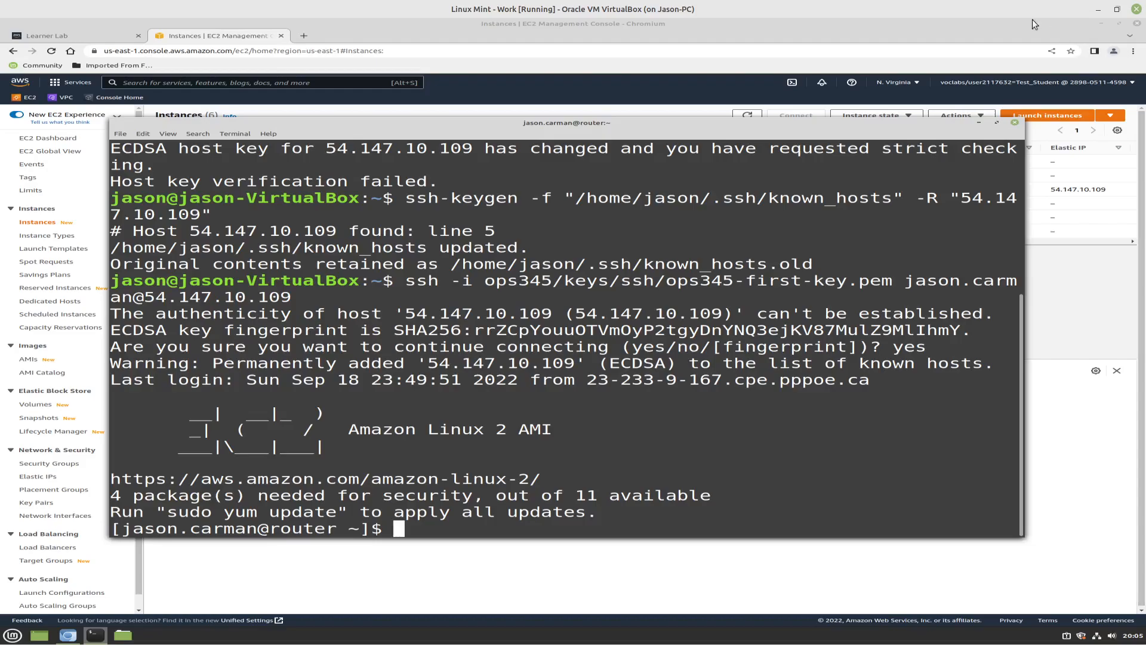
# Maximize the terminal and install the iptables-services package on the router with sudo yum -y install
pyautogui.click(995, 123)
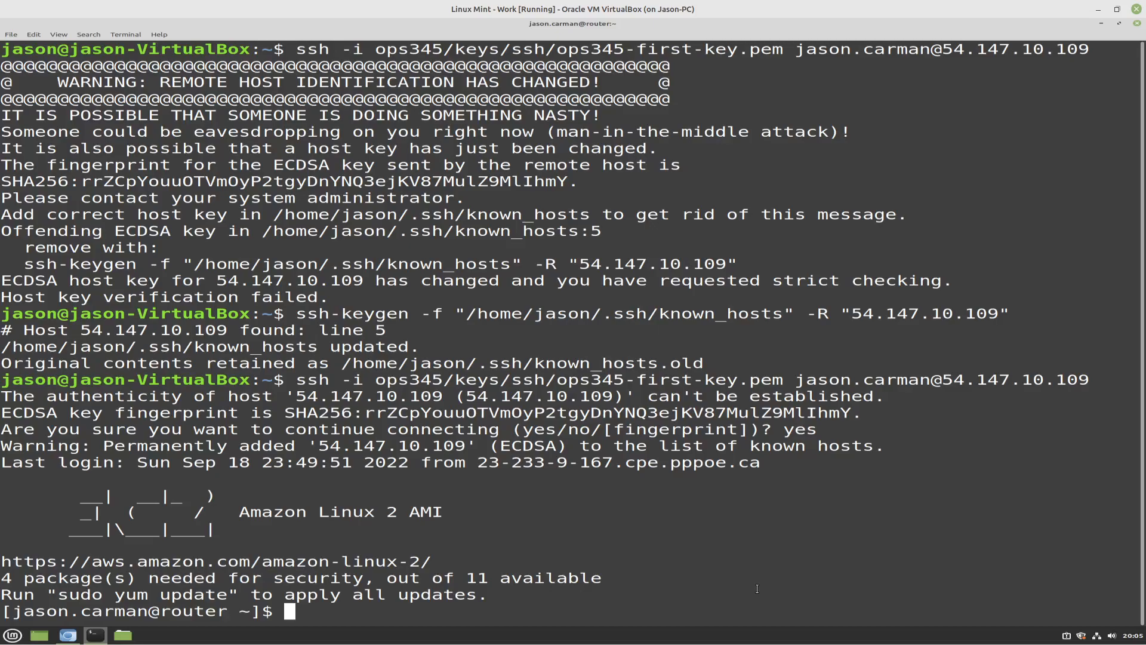
pyautogui.write('sudo yum -y')
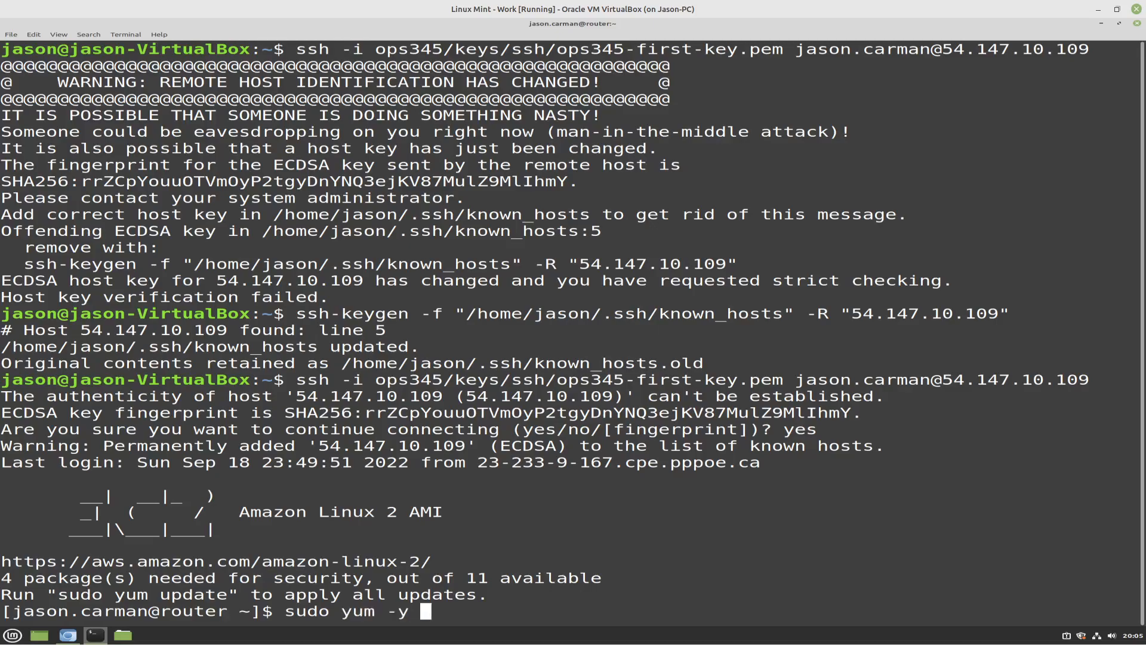
pyautogui.write('nstall')
pyautogui.write('iptables')
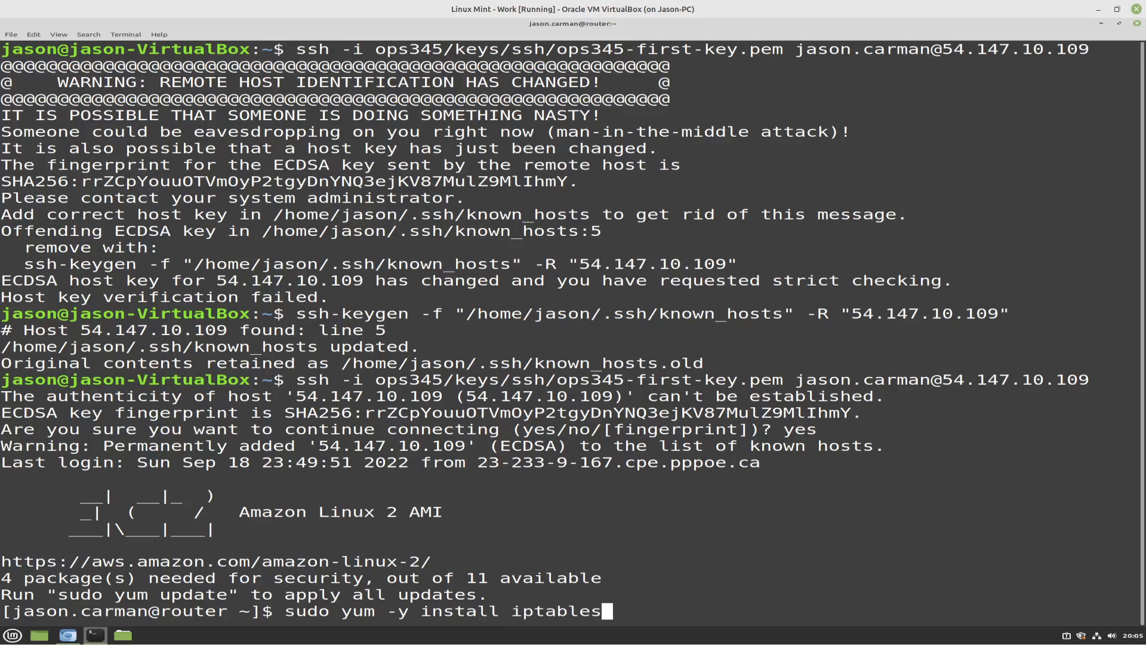
pyautogui.write('-services')
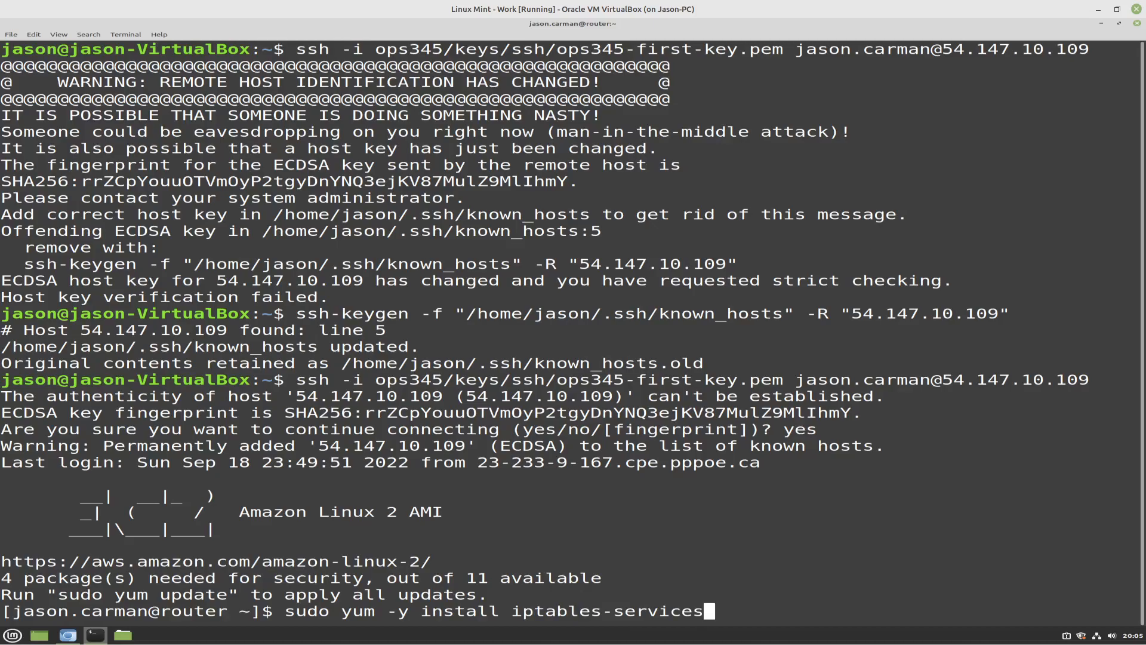
pyautogui.press('Return')
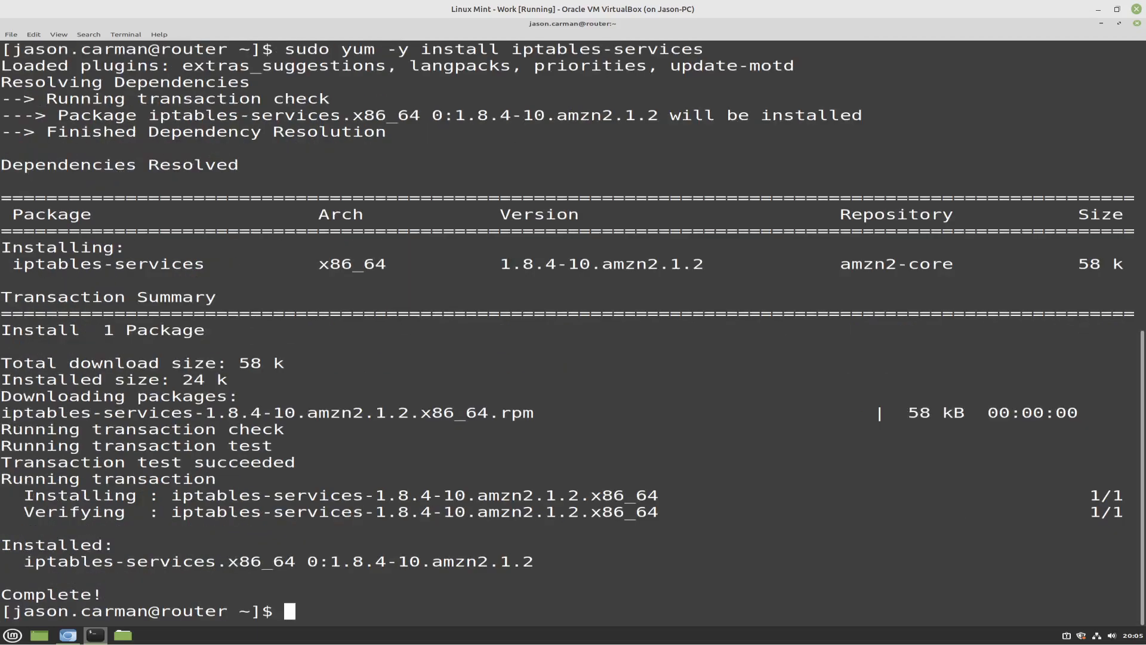
# Start the iptables service on the router with sudo systemctl start iptables
pyautogui.write('sudo system')
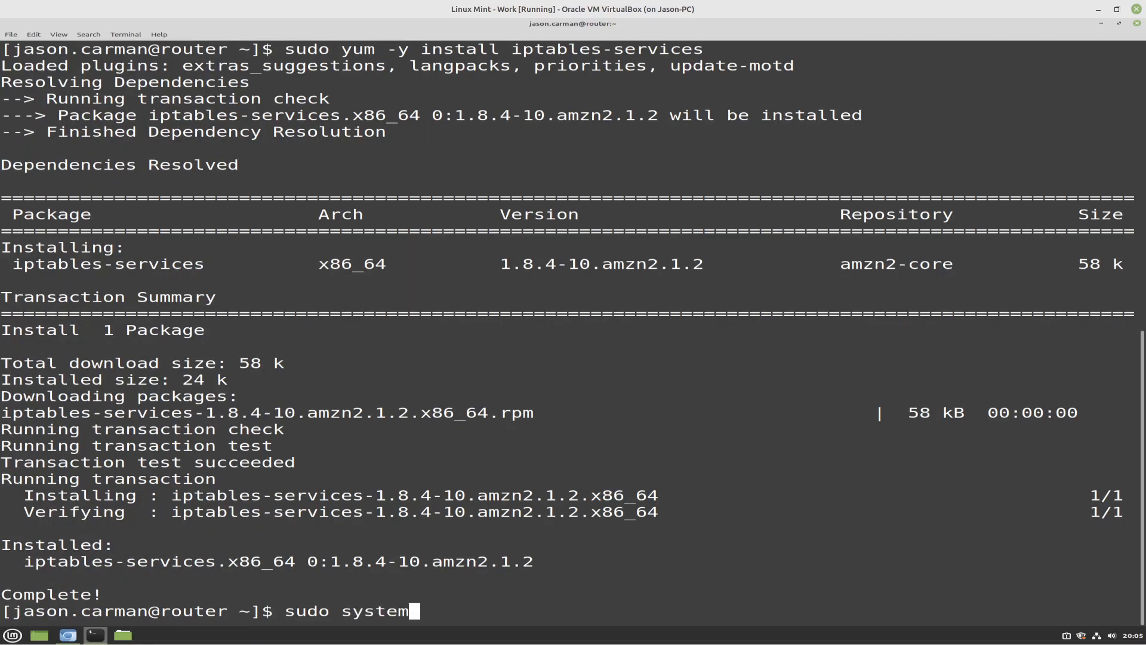
pyautogui.write('ctl start ipta')
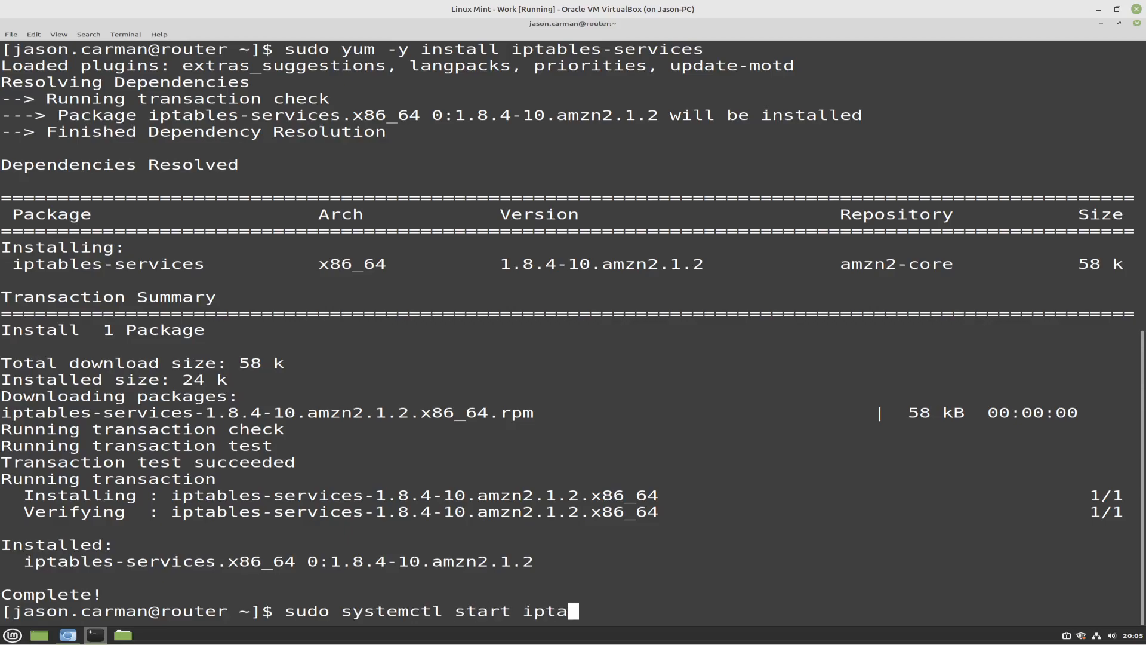
pyautogui.write('bles-services')
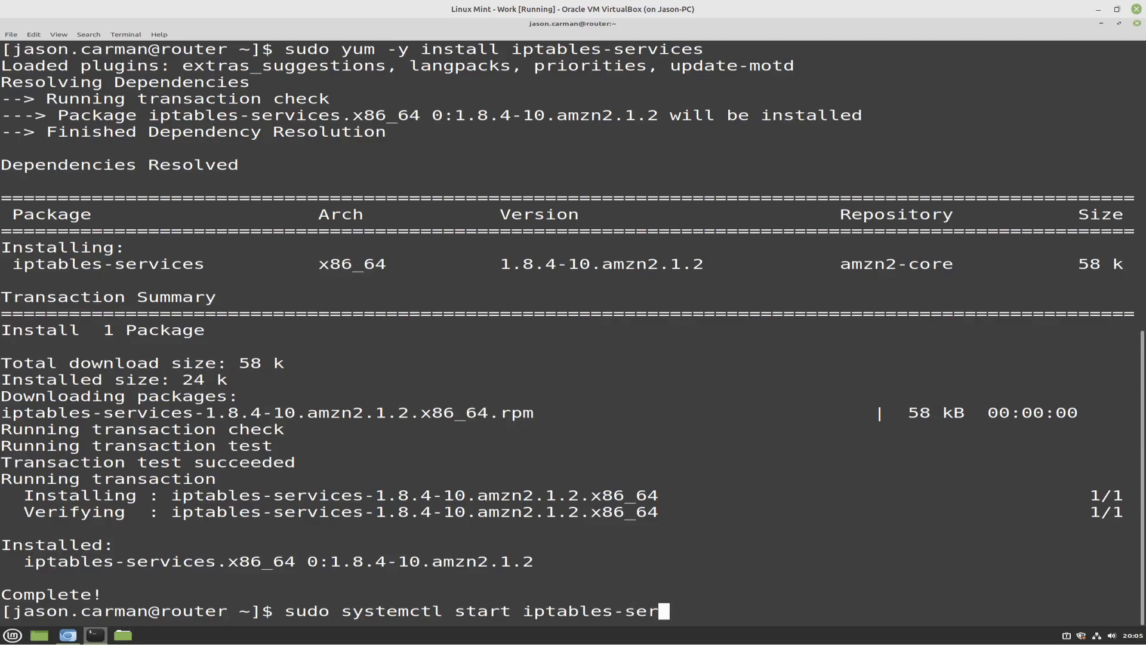
pyautogui.press('BackSpace')
pyautogui.press('BackSpace')
pyautogui.press('BackSpace')
pyautogui.press('BackSpace')
pyautogui.press('BackSpace')
pyautogui.press('BackSpace')
pyautogui.press('BackSpace')
pyautogui.press('BackSpace')
pyautogui.press('BackSpace')
pyautogui.press('Return')
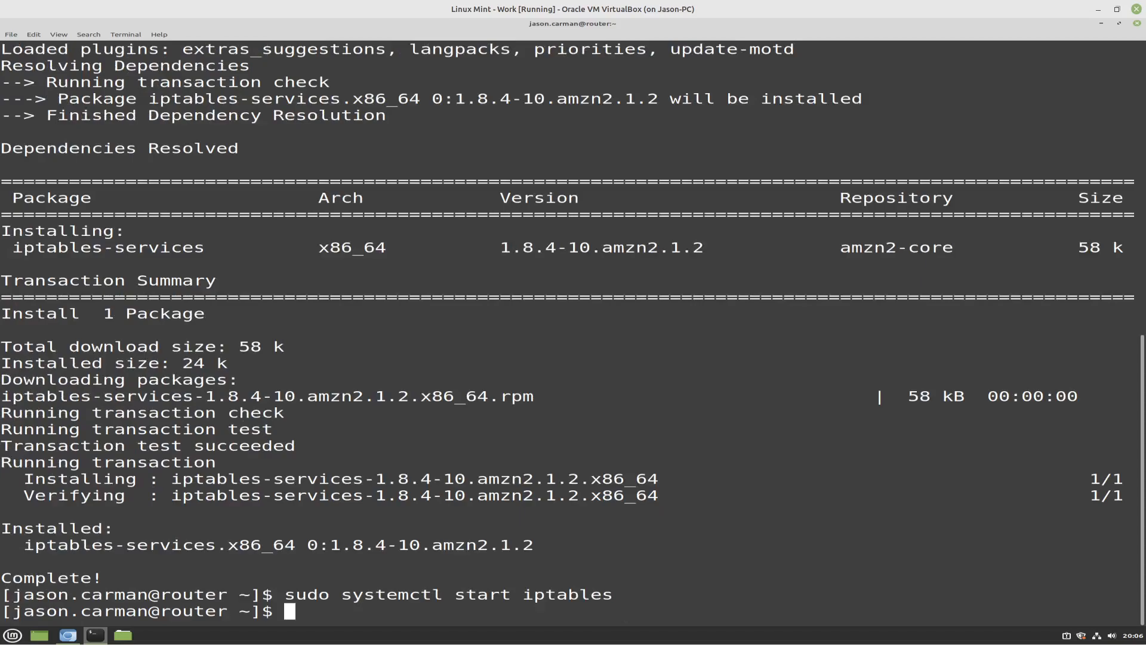
# Recall the last systemctl command, change its action to enable, and run sudo systemctl enable iptables
pyautogui.press('Up')
pyautogui.press('Left')
pyautogui.press('Left')
pyautogui.press('Left')
pyautogui.press('Left')
pyautogui.press('Left')
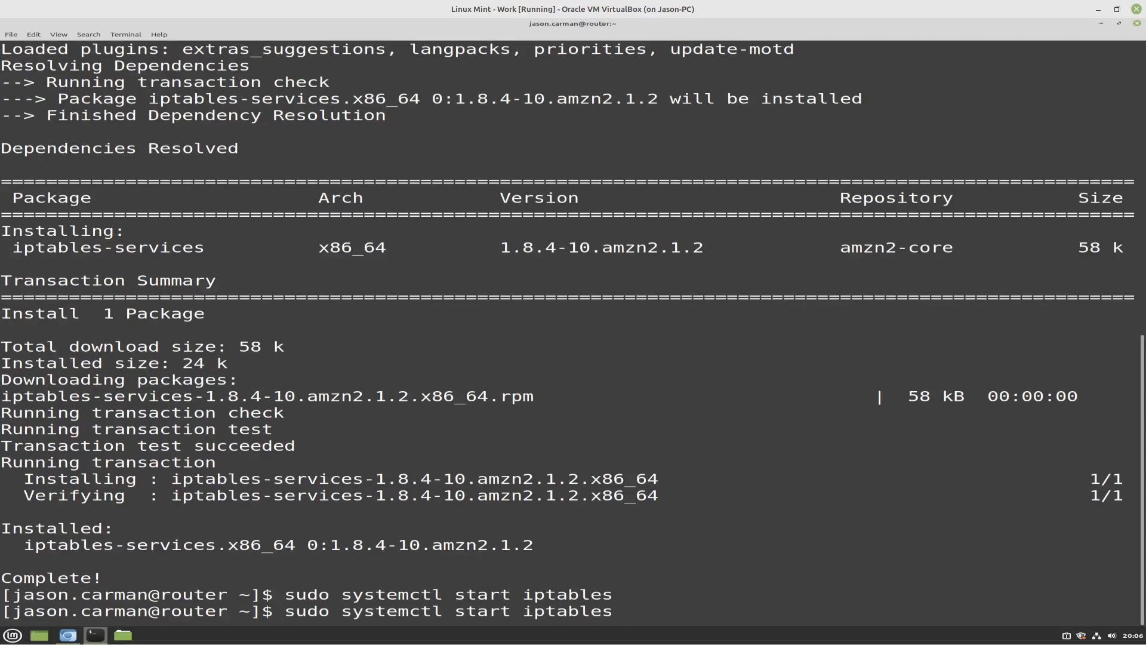
pyautogui.press('Left')
pyautogui.press('Left')
pyautogui.press('Left')
pyautogui.press('Left')
pyautogui.press('BackSpace')
pyautogui.press('BackSpace')
pyautogui.press('BackSpace')
pyautogui.press('BackSpace')
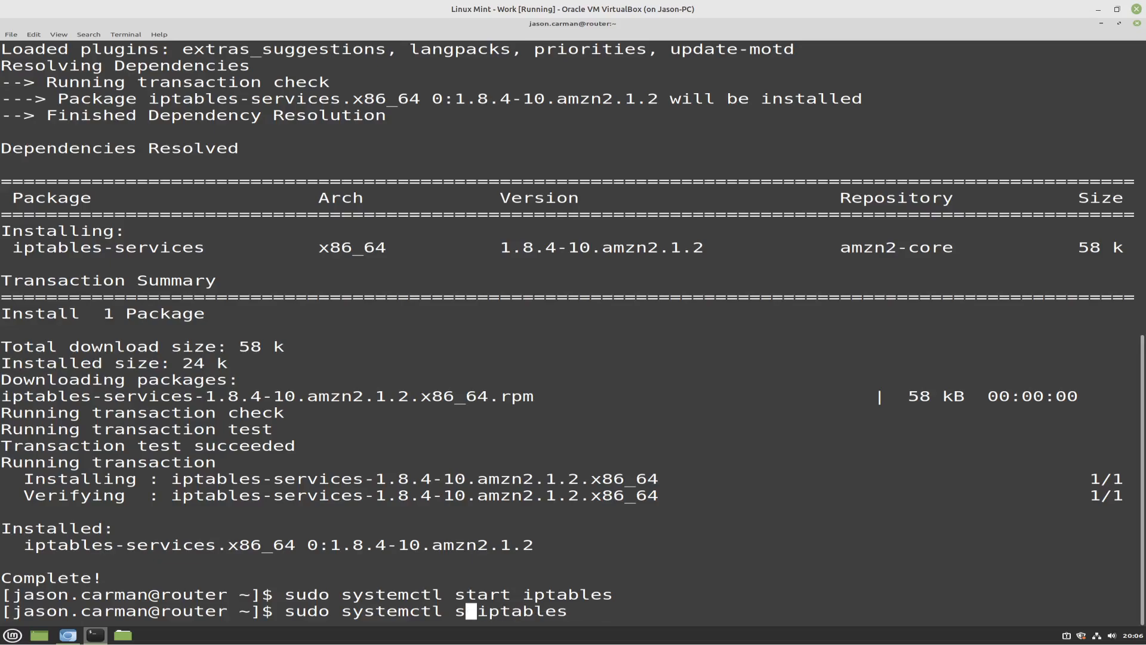
pyautogui.press('BackSpace')
pyautogui.press('BackSpace')
pyautogui.write('enable')
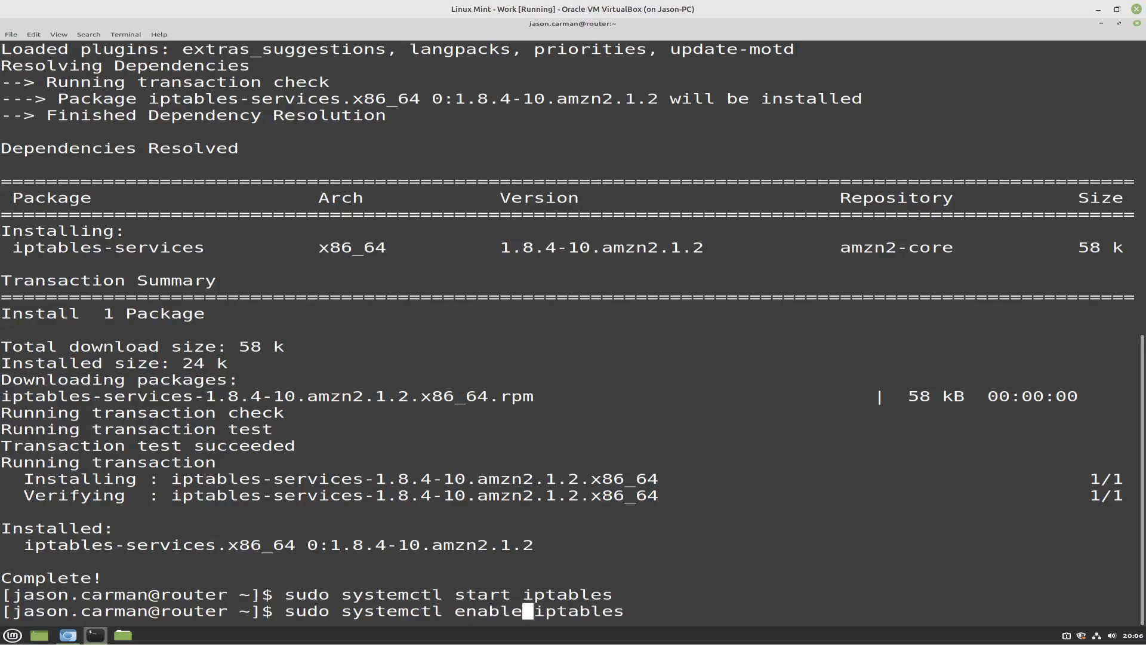
pyautogui.press('Return')
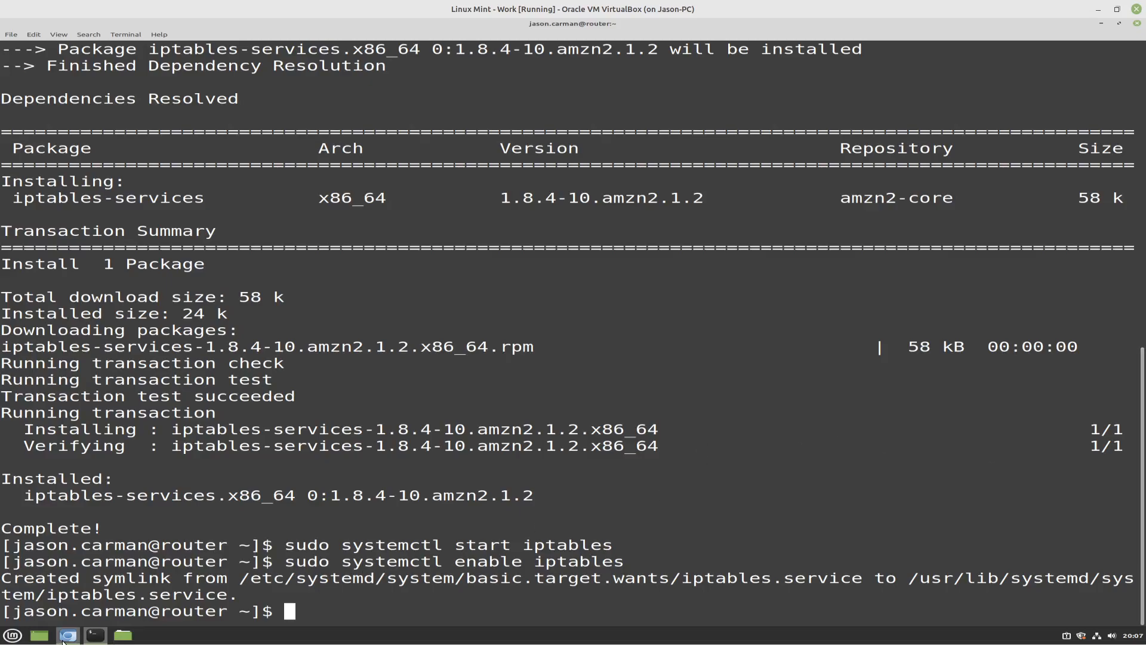
# Switch to the EC2 launch form in Chromium and open the new instance's network settings for editing
pyautogui.moveTo(78, 633)
pyautogui.click(66, 592)
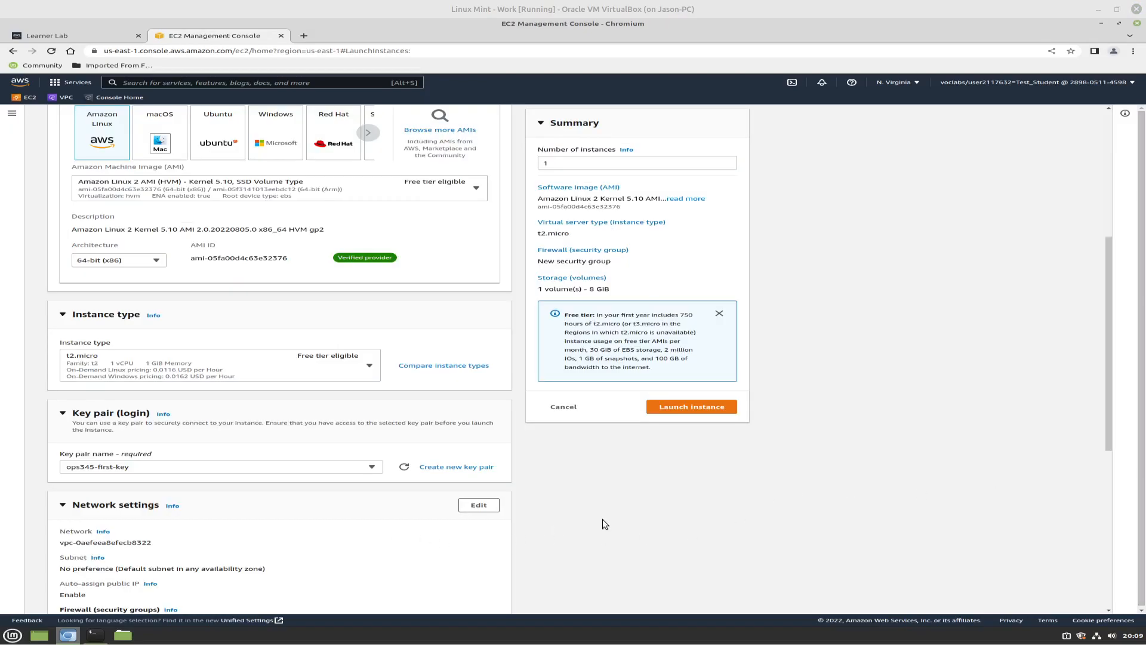
pyautogui.scroll(-1, 601, 523)
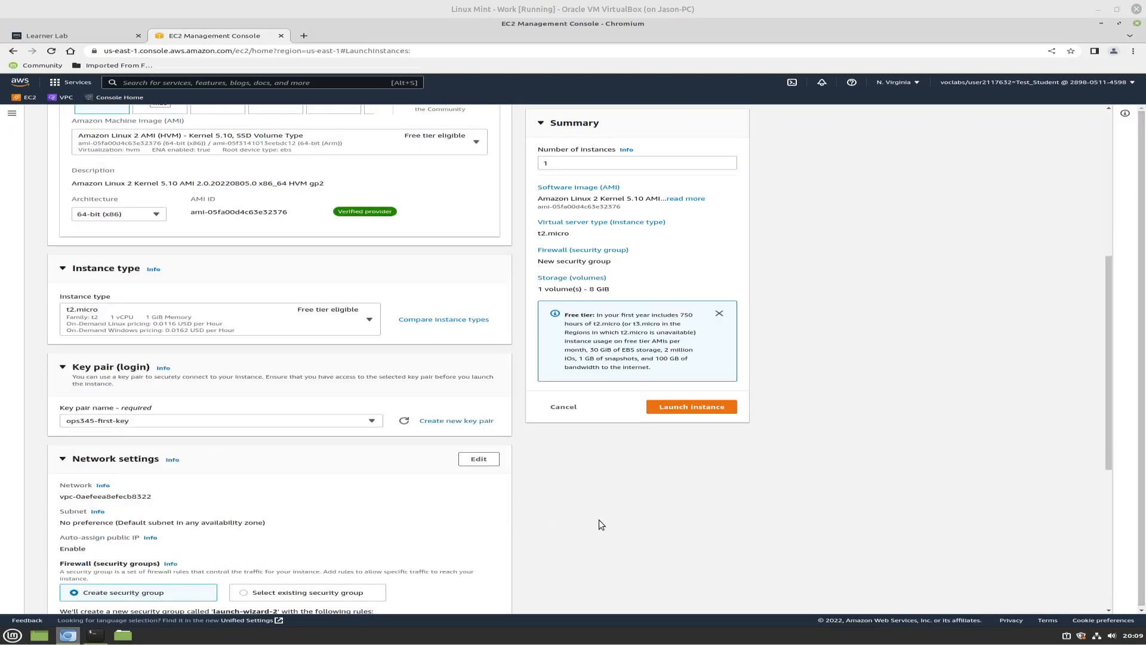
pyautogui.scroll(-1, 599, 519)
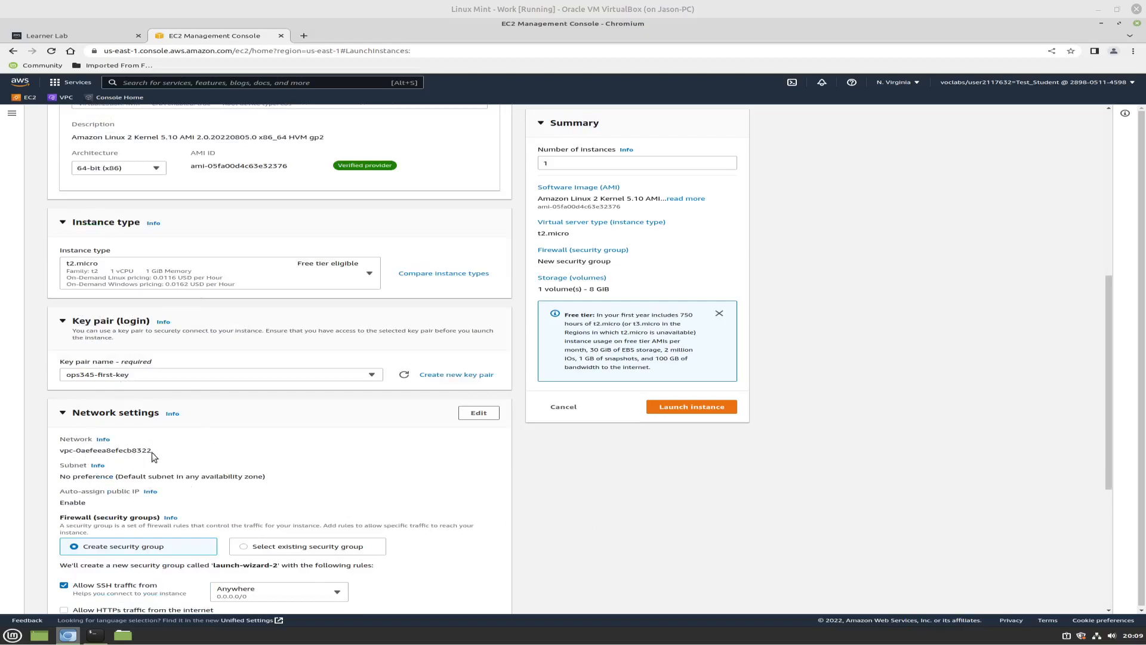
pyautogui.click(479, 413)
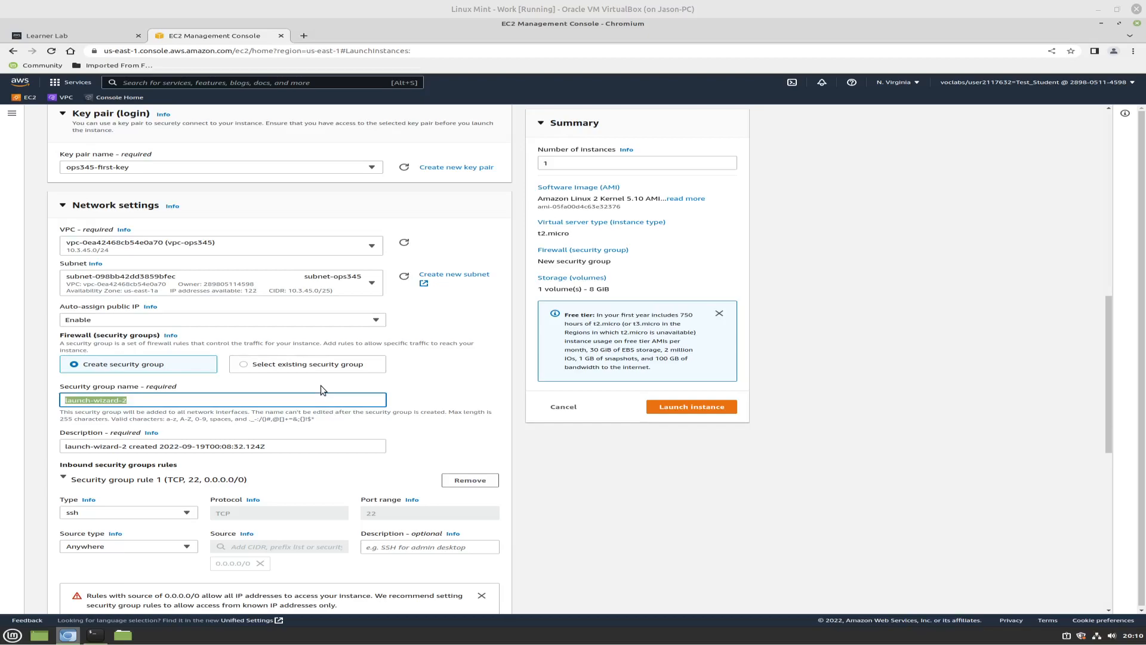
# Name the new security group ops345wwsg
pyautogui.tripleClick(140, 403)
pyautogui.click(140, 403)
pyautogui.tripleClick(143, 404)
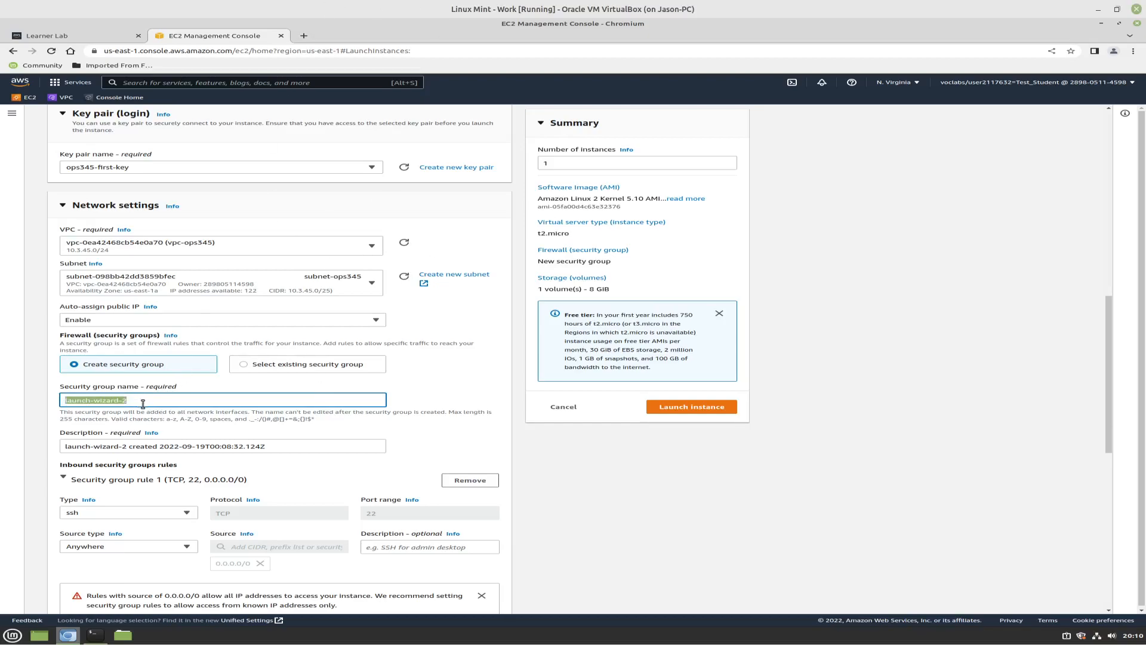
pyautogui.write('ops345')
pyautogui.write('wwsg')
# Set the new security group's description to "allow ssh from routersg only"
pyautogui.tripleClick(130, 446)
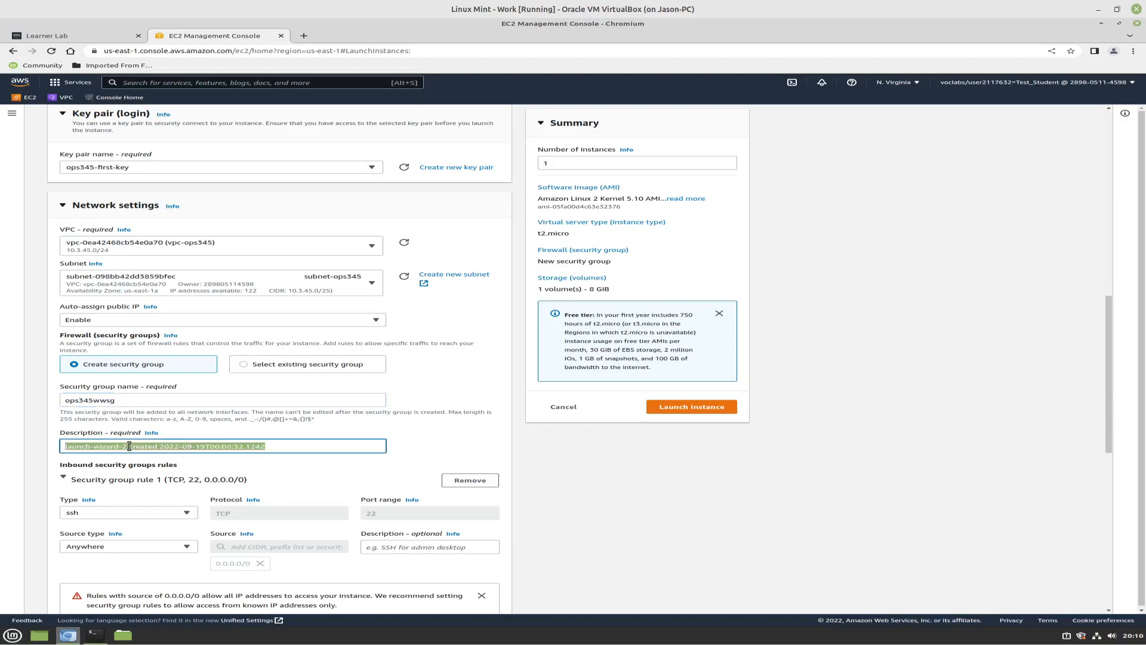
pyautogui.write('allow ssh f')
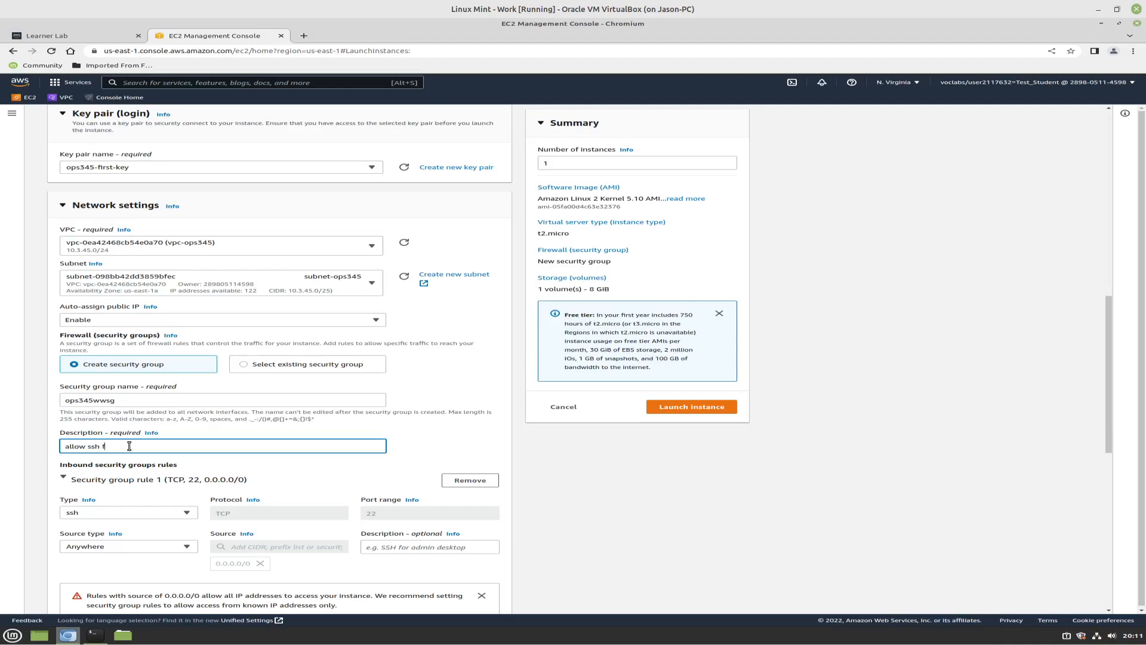
pyautogui.write('rom routersgonly')
pyautogui.press('BackSpace')
pyautogui.press('BackSpace')
pyautogui.press('BackSpace')
pyautogui.write('nly')
# Set the inbound SSH rule's source type to Custom and choose the ops345routersg security group as its source
pyautogui.click(187, 547)
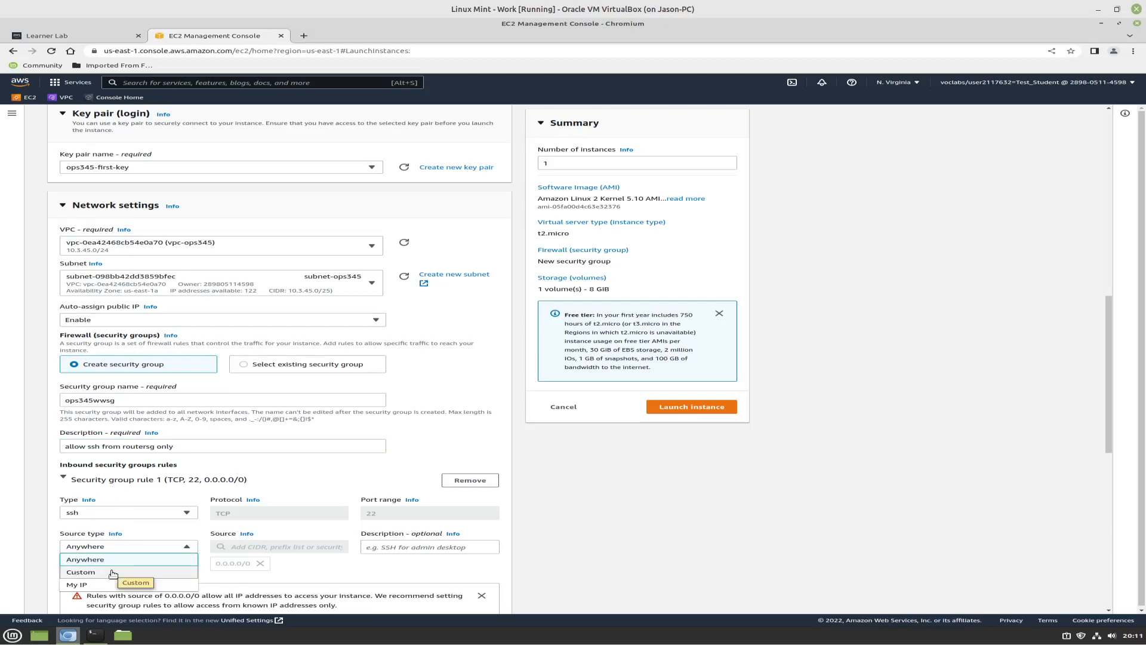
pyautogui.click(151, 525)
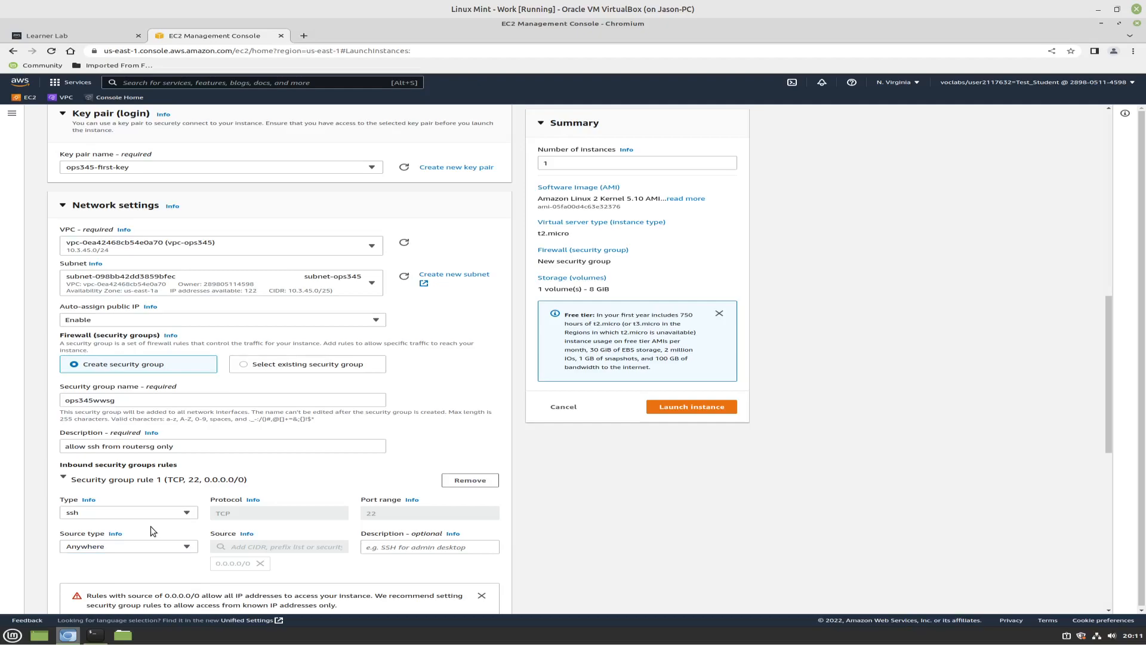
pyautogui.scroll(-2, 151, 526)
pyautogui.scroll(-2, 151, 527)
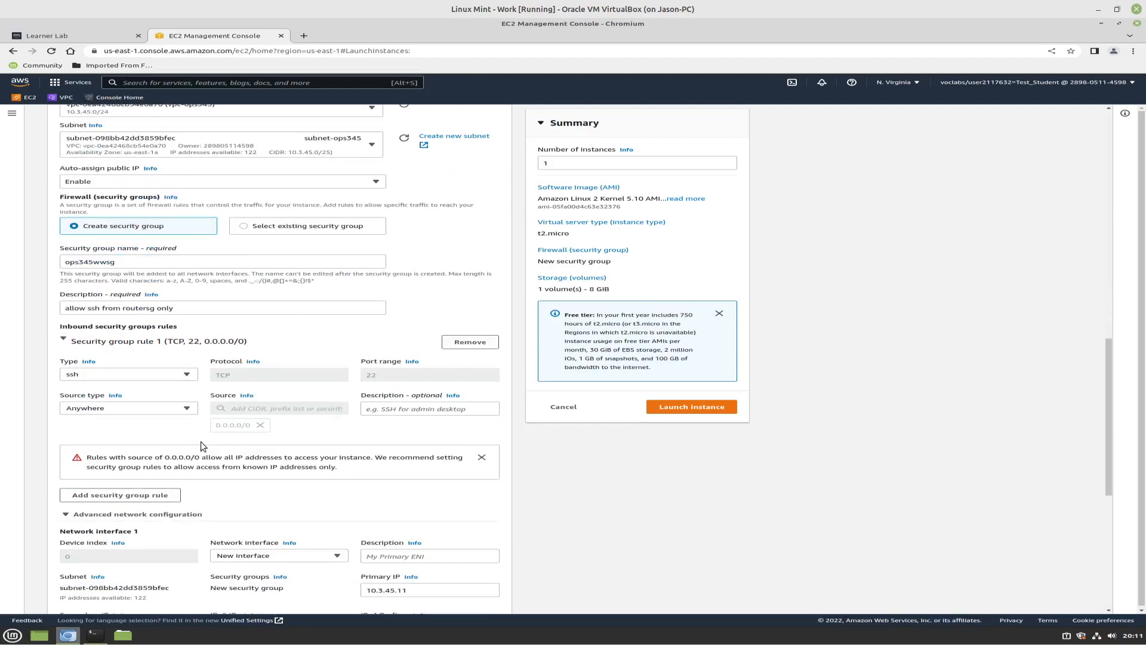
pyautogui.click(187, 409)
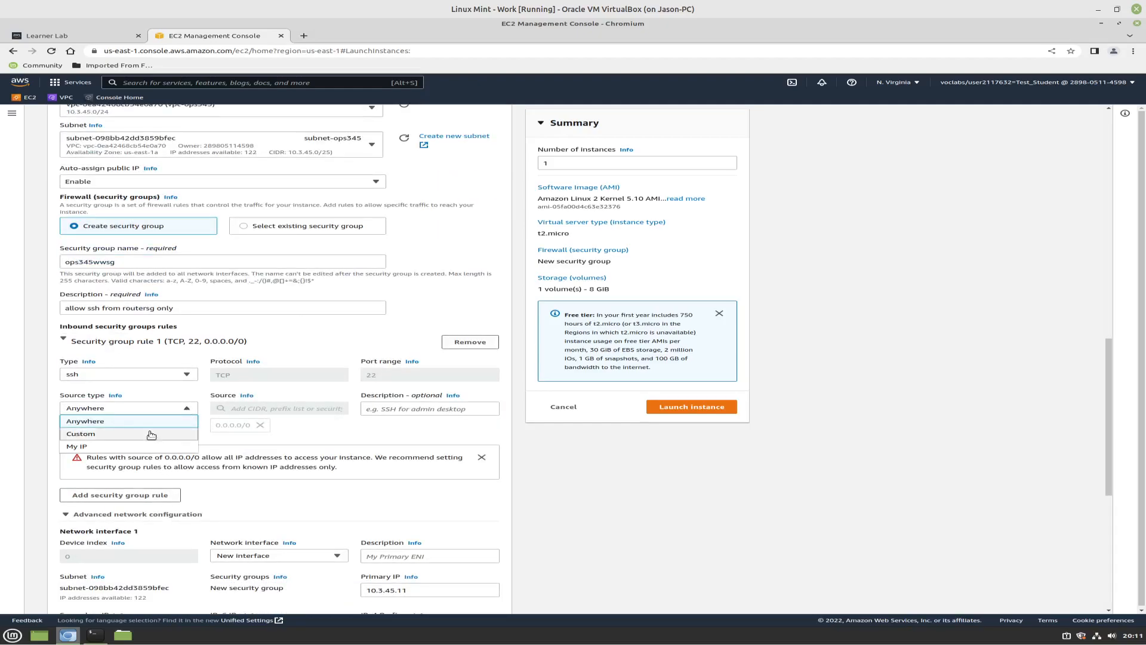
pyautogui.click(127, 437)
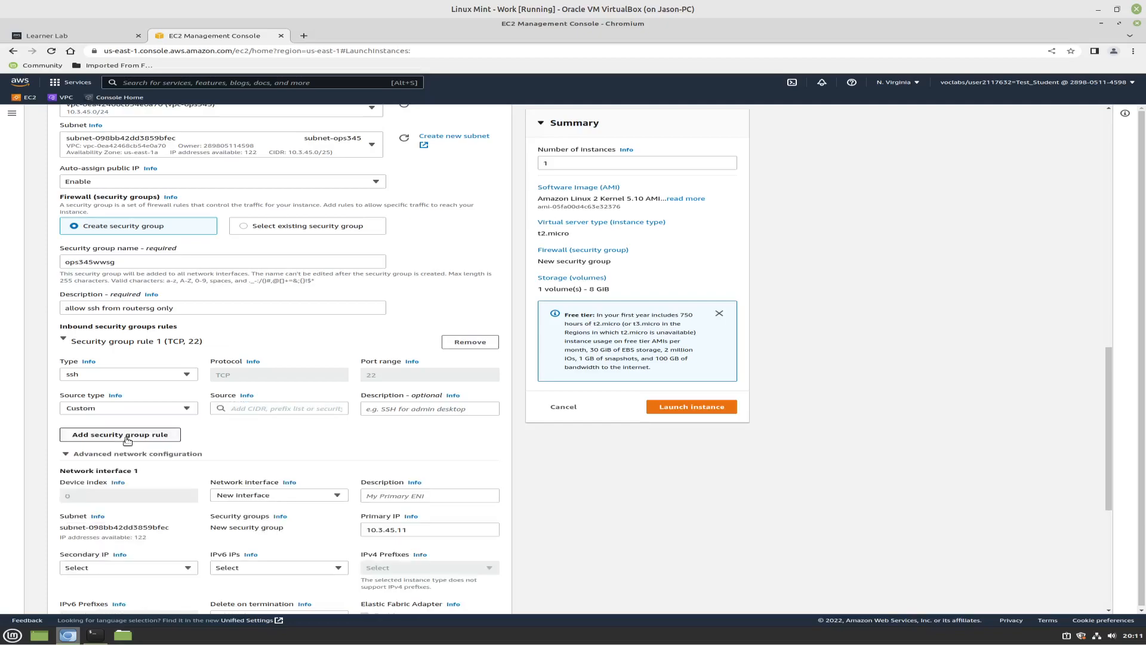
pyautogui.click(237, 408)
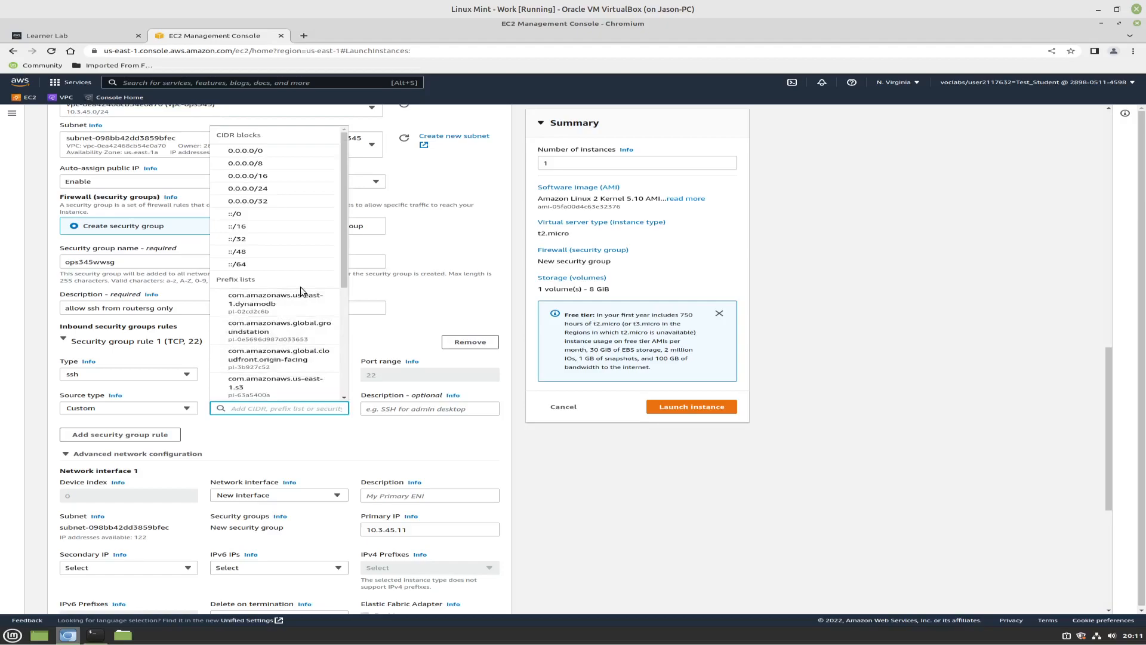
pyautogui.scroll(-1, 281, 308)
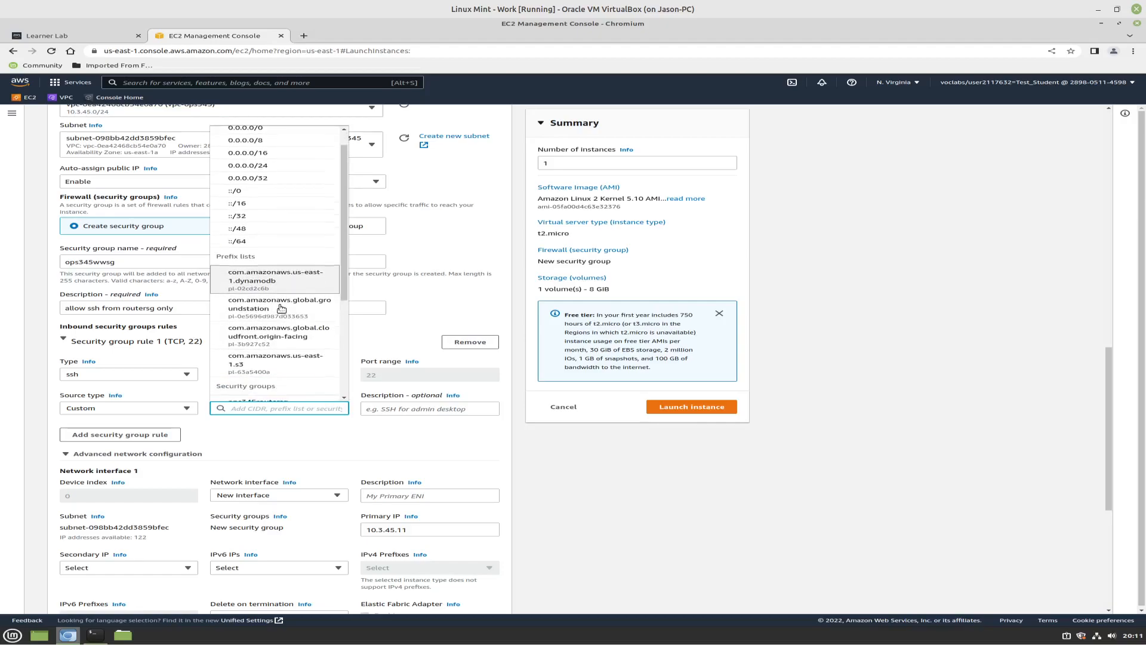
pyautogui.scroll(-3, 281, 308)
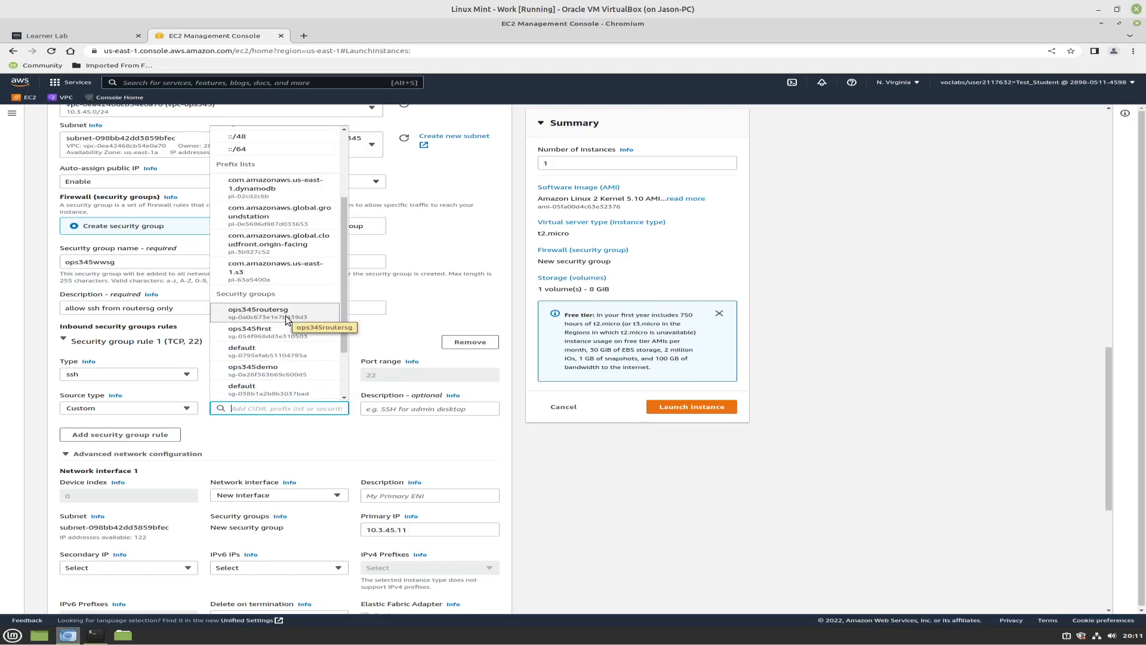
pyautogui.click(286, 316)
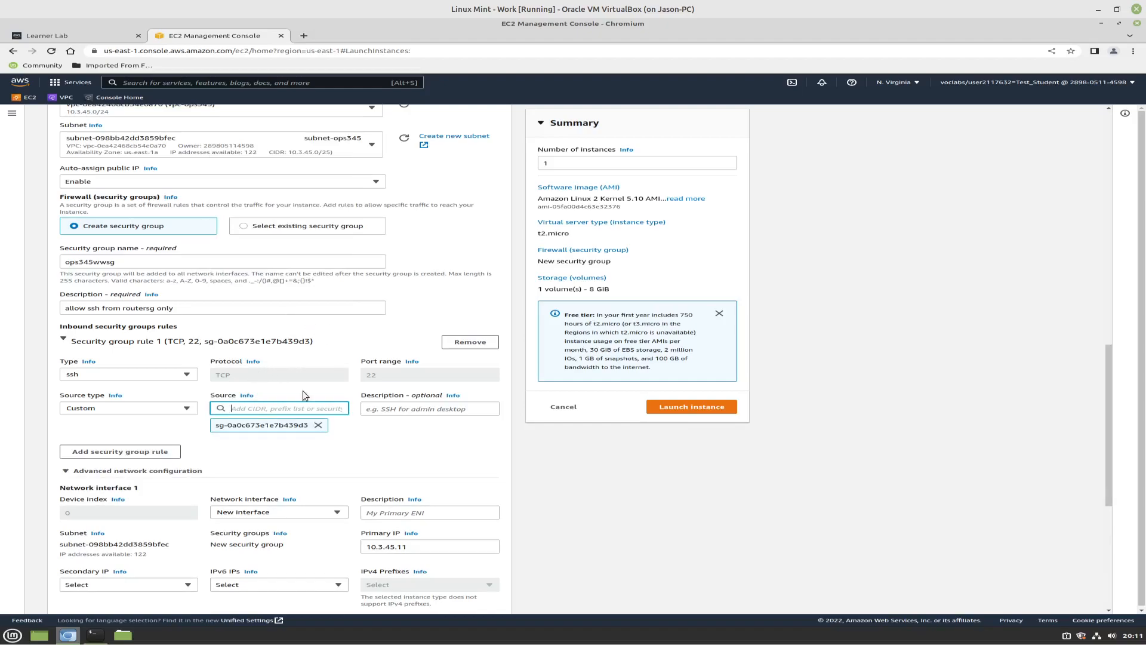
# Launch the ww instance, and open and refresh the EC2 instances list
pyautogui.click(391, 411)
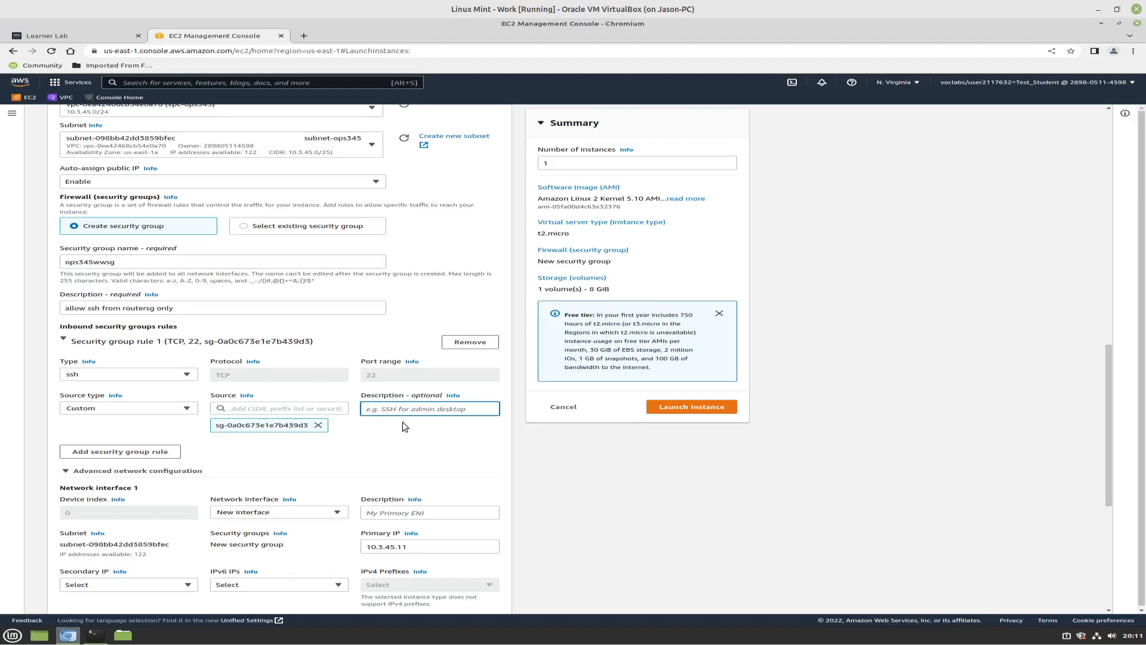
pyautogui.scroll(-2, 600, 475)
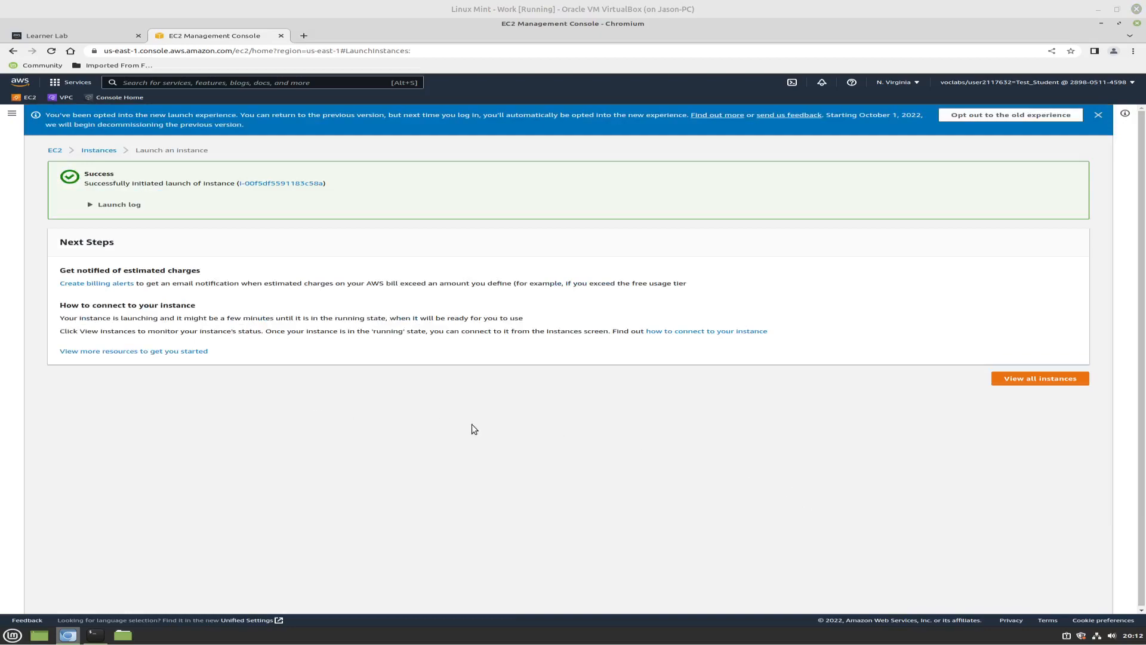
pyautogui.click(107, 151)
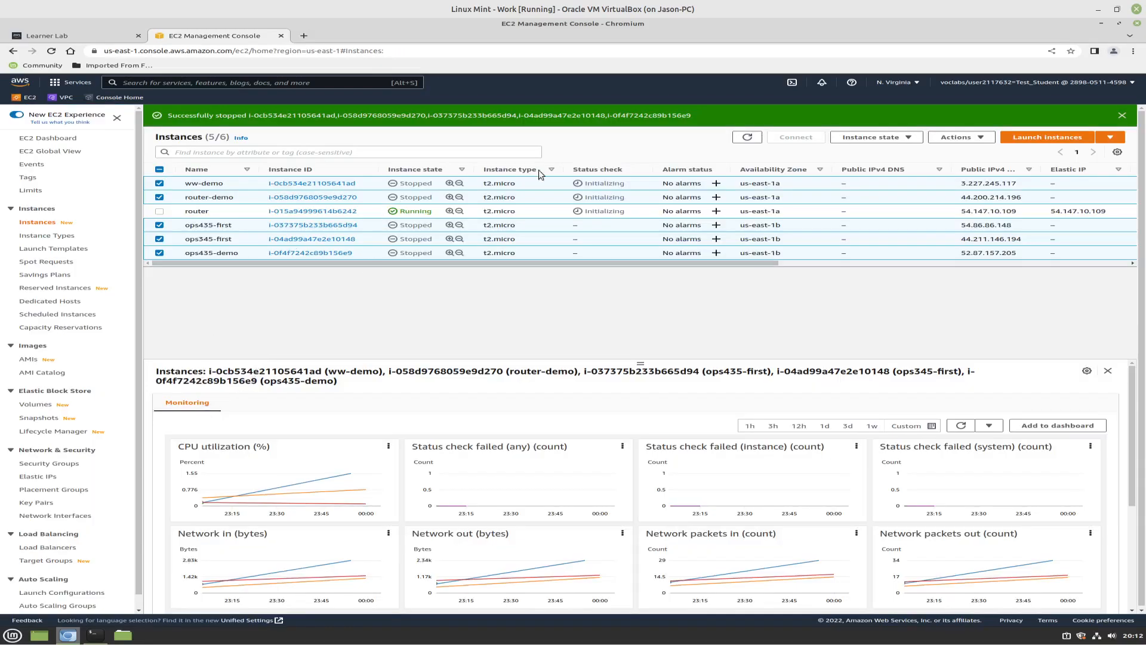
pyautogui.click(747, 137)
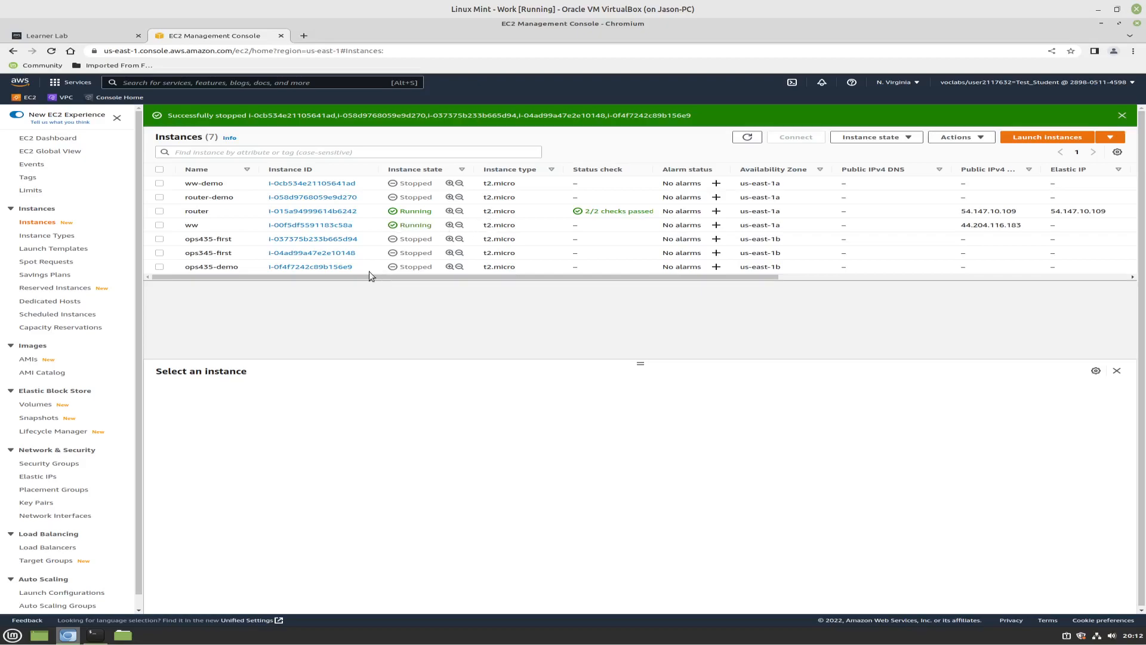
# Switch to the router terminal and try running sudo iptables -t nat -A prerouting -p tcp --dport 2211 -j DNAT --to 10.3.45.11:22
pyautogui.moveTo(88, 641)
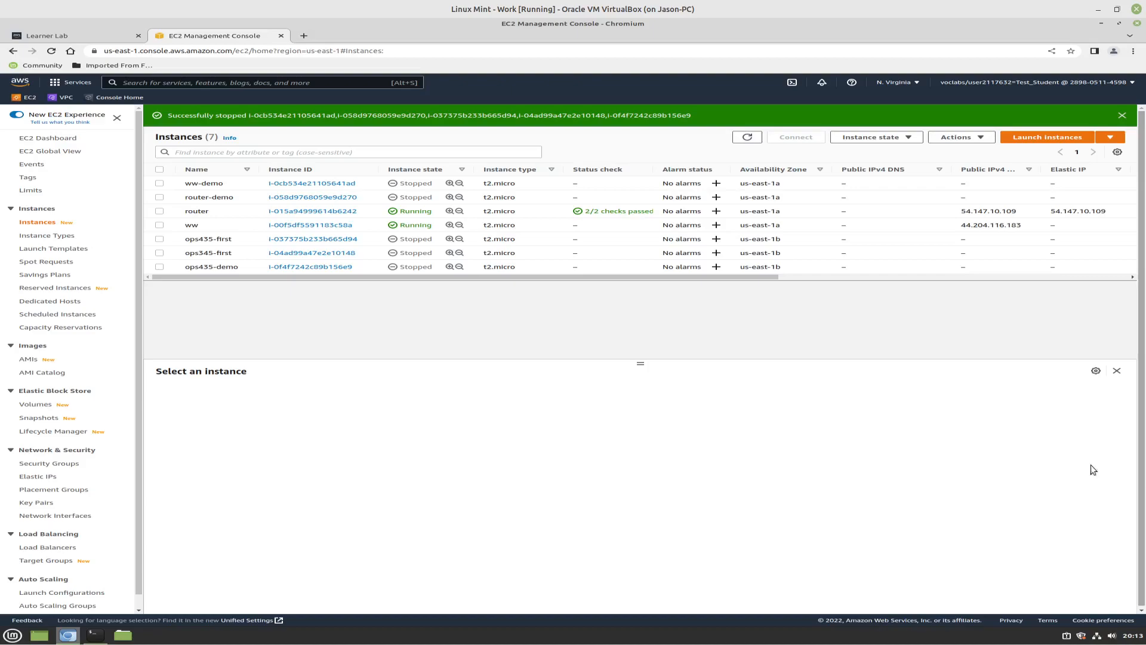
pyautogui.click(91, 637)
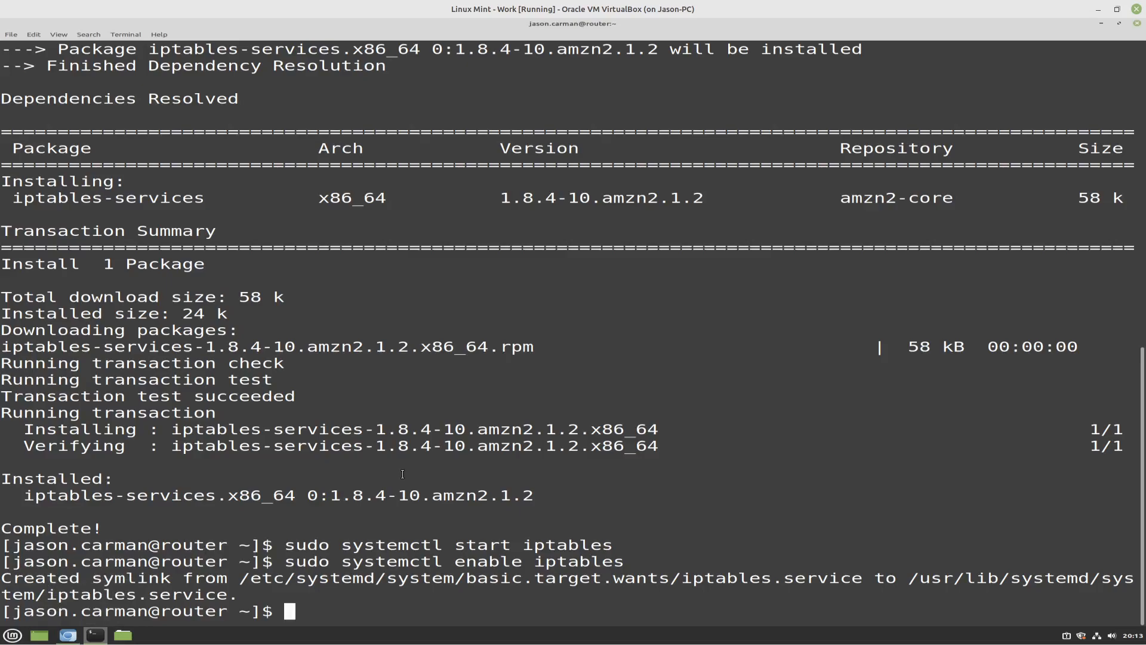
pyautogui.write('sudo iptables -t nat ')
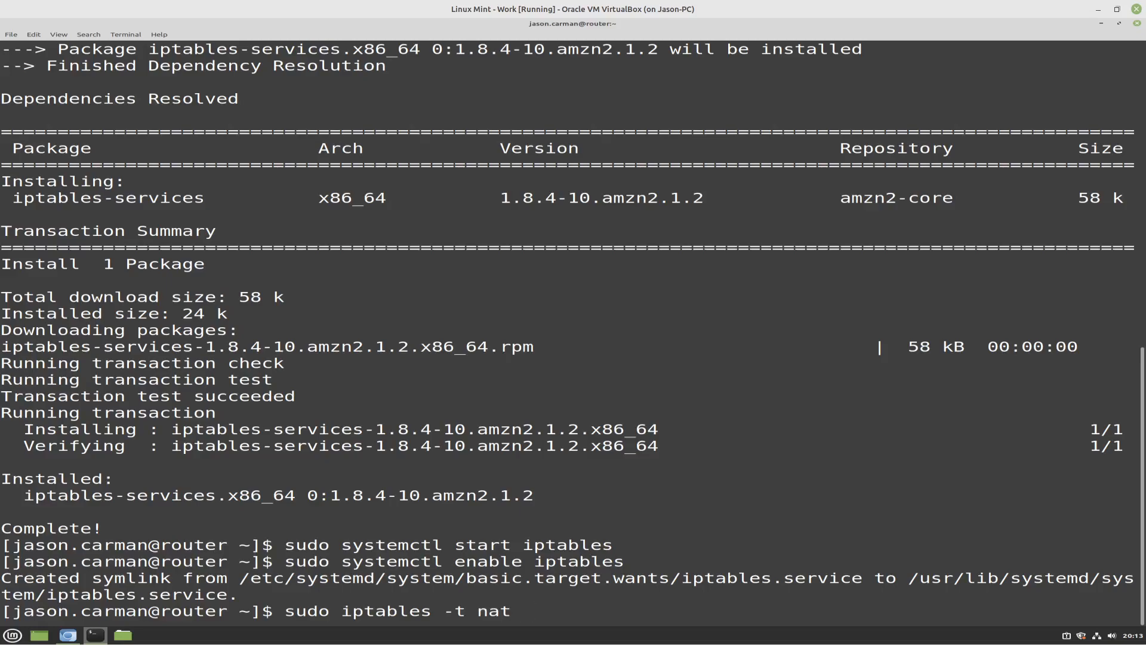
pyautogui.write('-A prerouting -')
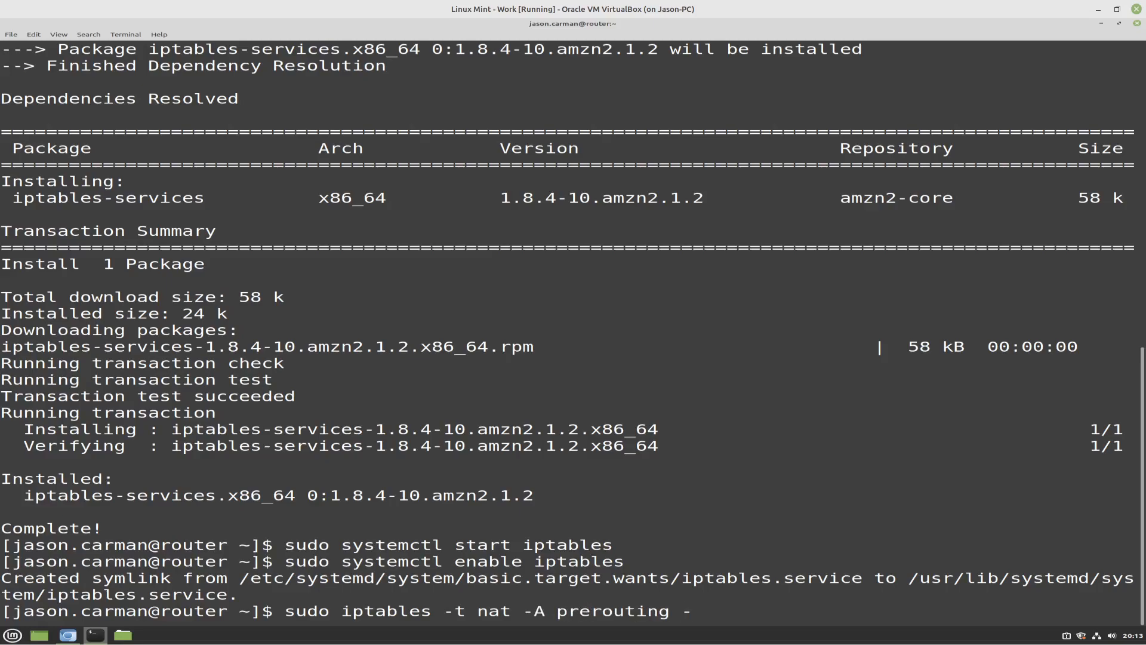
pyautogui.write('p')
pyautogui.write(' tcp --dport 221')
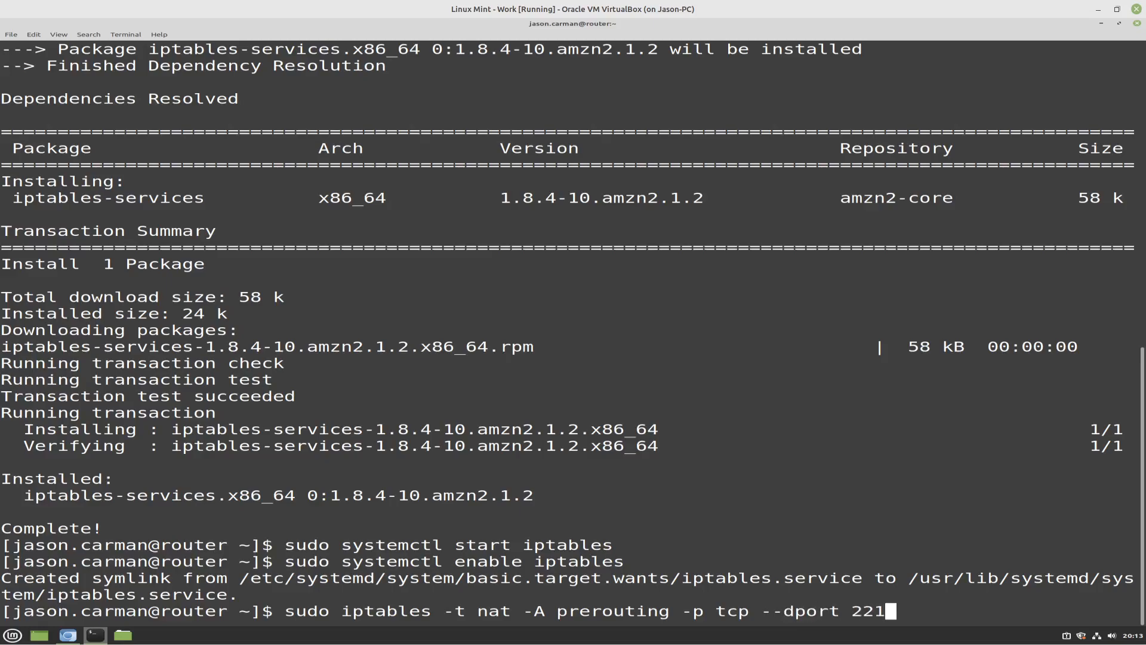
pyautogui.write('1 -j DNAT')
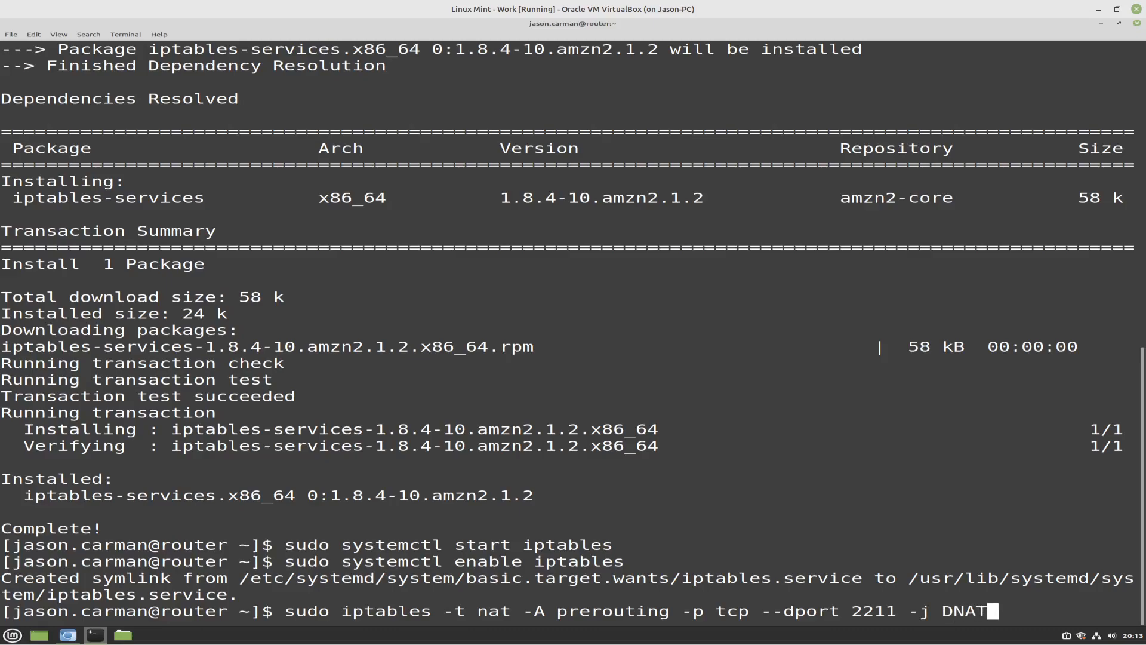
pyautogui.write(' --to 10.')
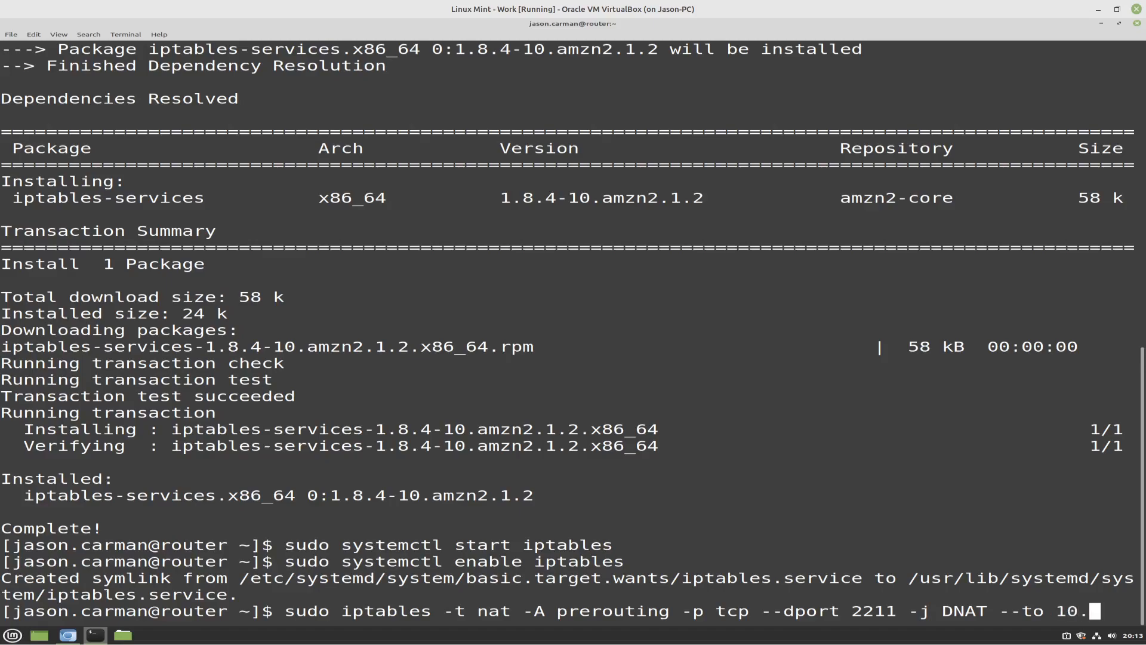
pyautogui.write('3.45')
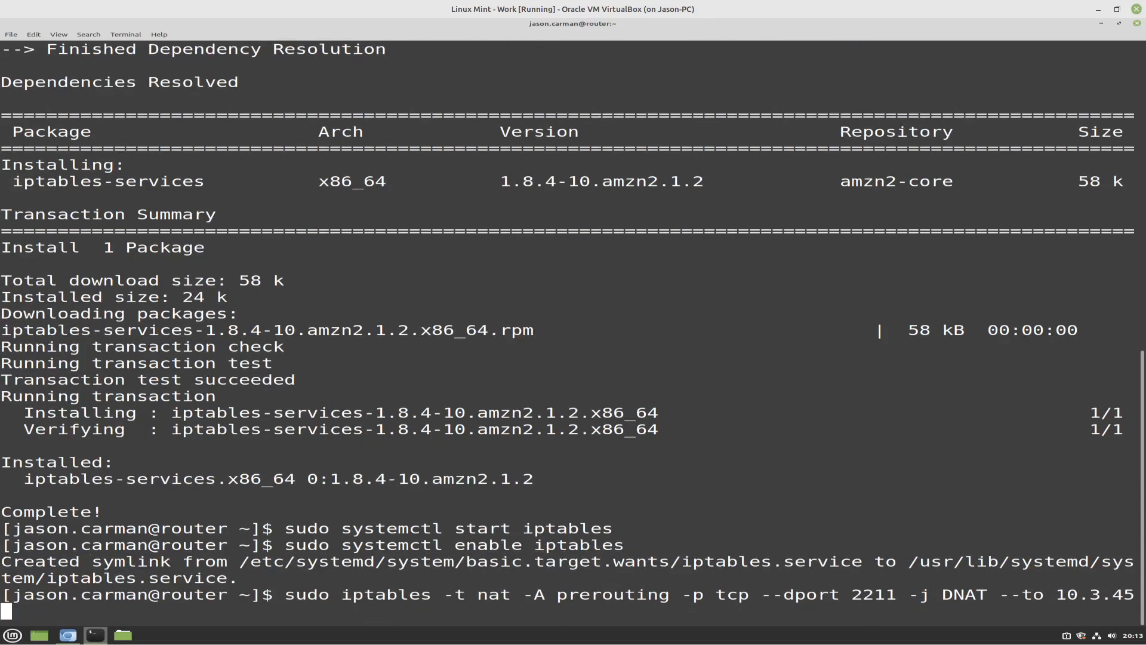
pyautogui.write('.11:22')
pyautogui.press('Return')
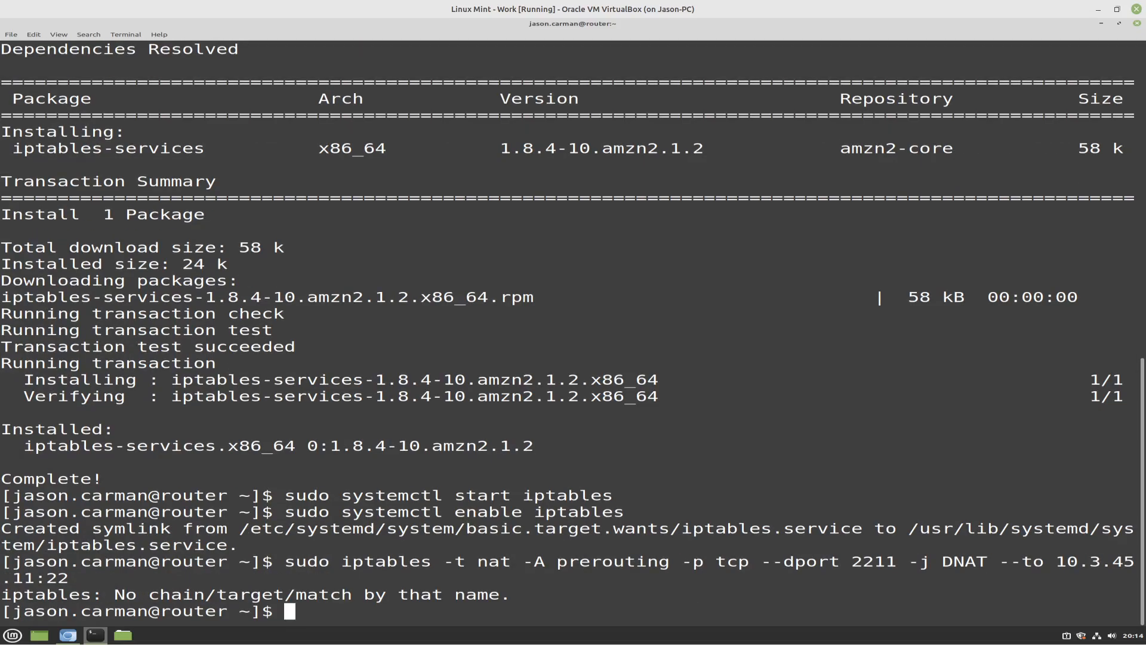
# Recall the iptables DNAT command, change its chain name to uppercase PREROUTING, and run it
pyautogui.press('Up')
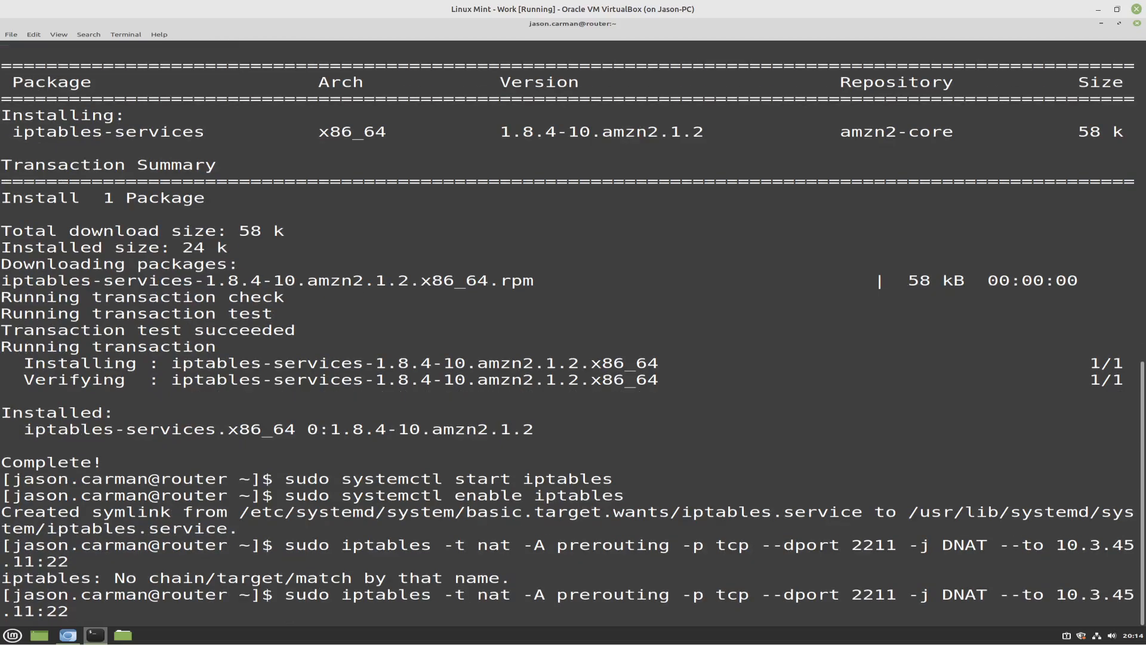
pyautogui.press('Left')
pyautogui.press('Left')
pyautogui.press('Left')
pyautogui.press('Left')
pyautogui.press('Left')
pyautogui.press('Left')
pyautogui.press('Left')
pyautogui.press('Left')
pyautogui.press('Left')
pyautogui.press('Left')
pyautogui.press('Left')
pyautogui.press('Left')
pyautogui.press('Left')
pyautogui.press('Left')
pyautogui.press('Left')
pyautogui.press('Left')
pyautogui.press('Left')
pyautogui.press('Left')
pyautogui.press('Left')
pyautogui.press('Left')
pyautogui.press('Left')
pyautogui.press('Left')
pyautogui.press('Left')
pyautogui.press('Left')
pyautogui.press('Left')
pyautogui.press('Left')
pyautogui.press('Left')
pyautogui.press('Left')
pyautogui.press('Left')
pyautogui.press('Left')
pyautogui.press('Left')
pyautogui.press('Left')
pyautogui.press('Left')
pyautogui.press('Right')
pyautogui.press('Right')
pyautogui.press('Right')
pyautogui.press('Right')
pyautogui.press('Right')
pyautogui.press('Right')
pyautogui.press('Right')
pyautogui.press('Right')
pyautogui.press('Right')
pyautogui.press('Right')
pyautogui.press('Right')
pyautogui.press('Right')
pyautogui.press('Right')
pyautogui.press('Right')
pyautogui.press('Right')
pyautogui.press('Right')
pyautogui.press('Right')
pyautogui.press('Right')
pyautogui.press('Right')
pyautogui.press('Right')
pyautogui.press('Right')
pyautogui.press('Right')
pyautogui.press('Right')
pyautogui.press('Right')
pyautogui.press('Left')
pyautogui.press('BackSpace')
pyautogui.press('BackSpace')
pyautogui.press('BackSpace')
pyautogui.press('BackSpace')
pyautogui.press('BackSpace')
pyautogui.press('BackSpace')
pyautogui.press('BackSpace')
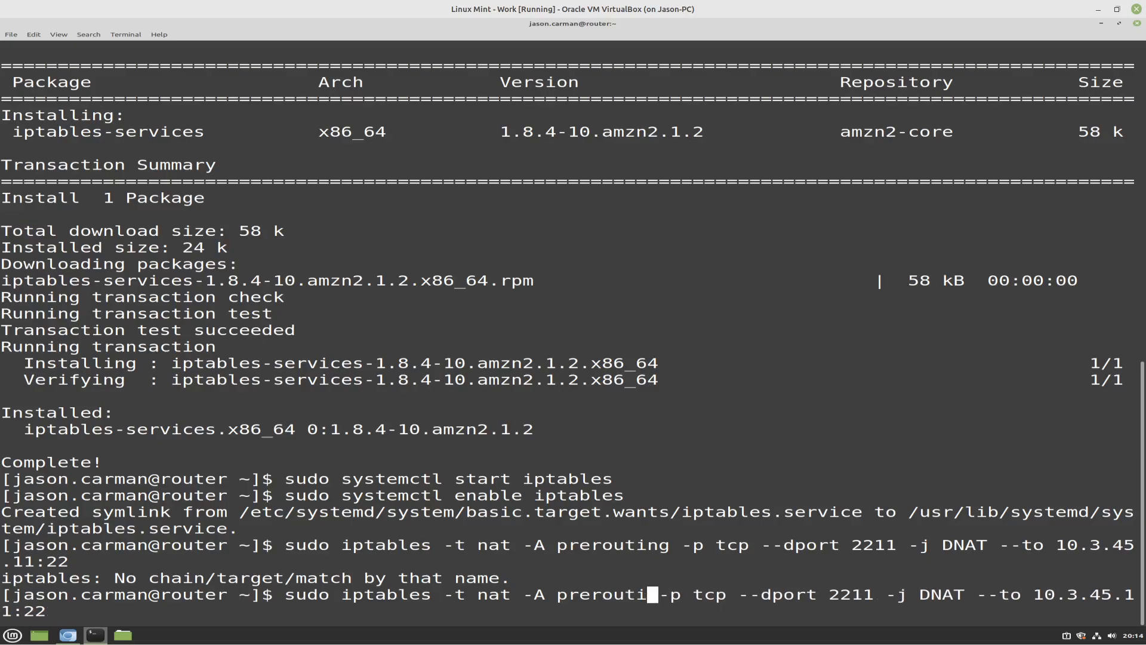
pyautogui.press('BackSpace')
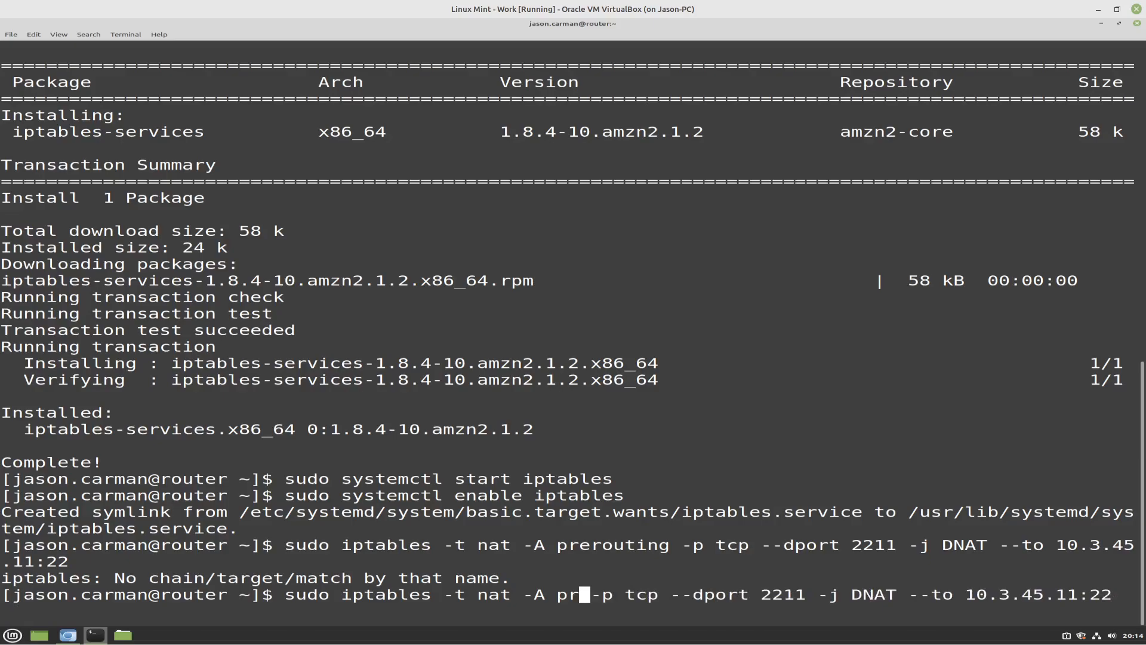
pyautogui.press('BackSpace')
pyautogui.press('BackSpace')
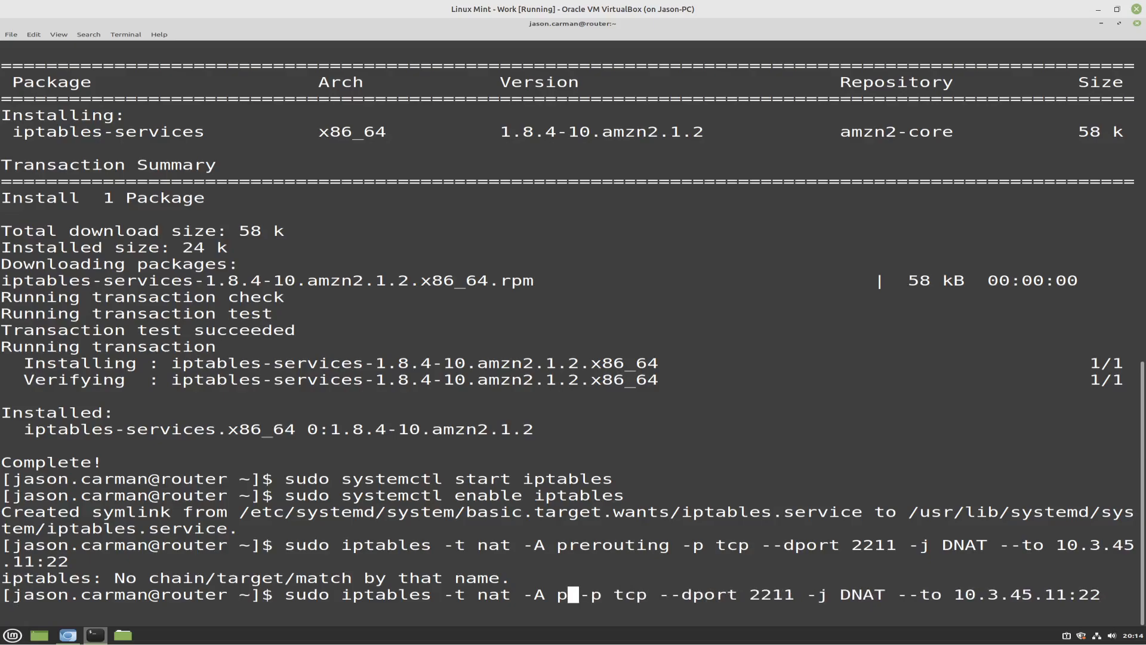
pyautogui.write('PREROUTING')
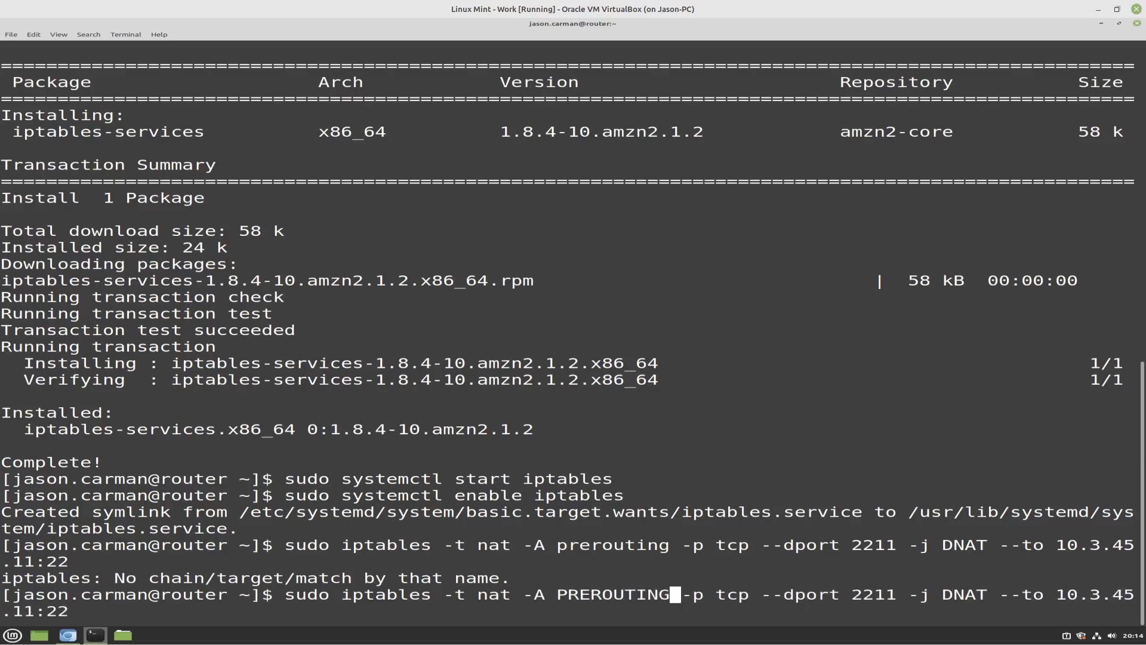
pyautogui.press('Return')
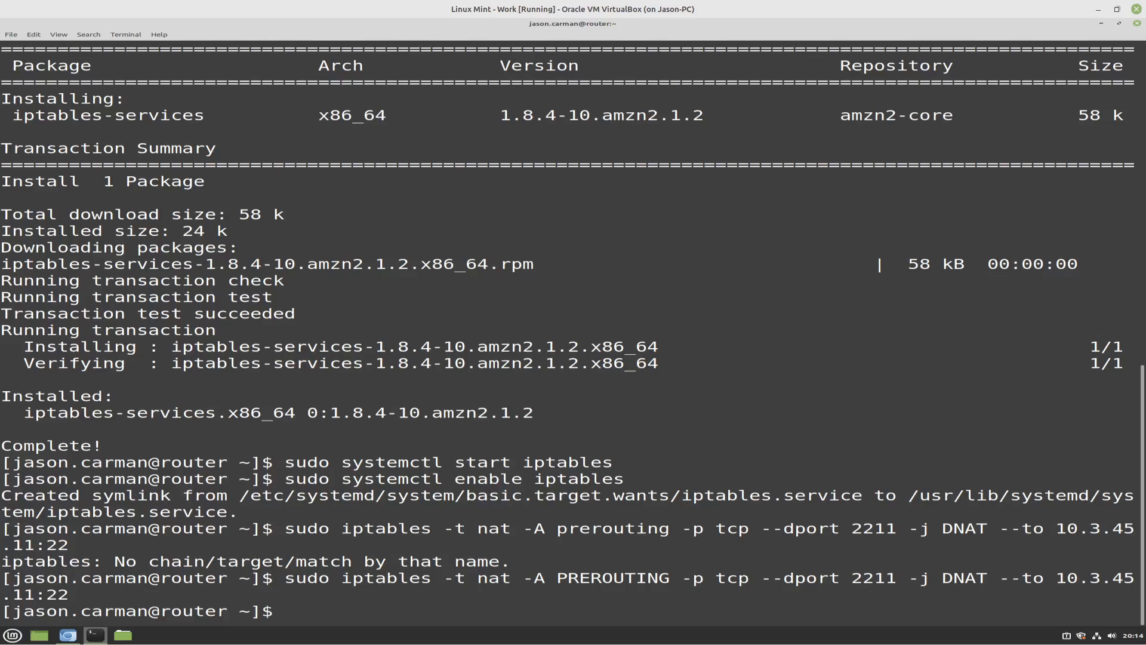
# Delete the first rule of the FORWARD chain by running sudo iptables -D FORWARD 1
pyautogui.write('sudo ipt')
pyautogui.write('ables ')
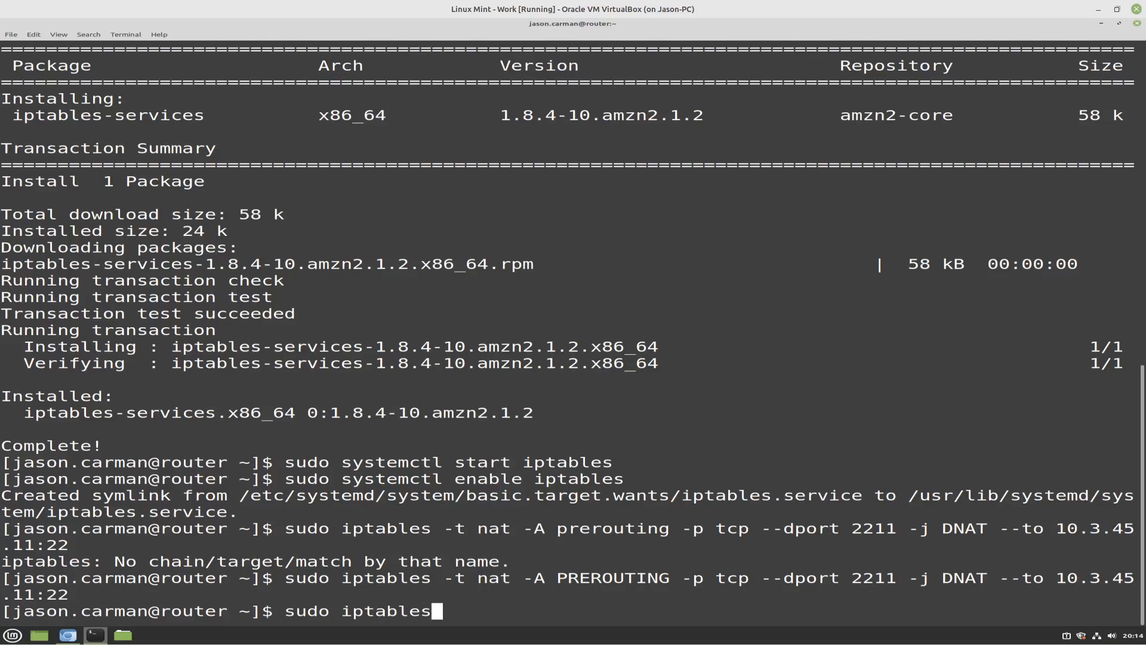
pyautogui.write('-D For')
pyautogui.press('BackSpace')
pyautogui.press('BackSpace')
pyautogui.write('ORWARD ')
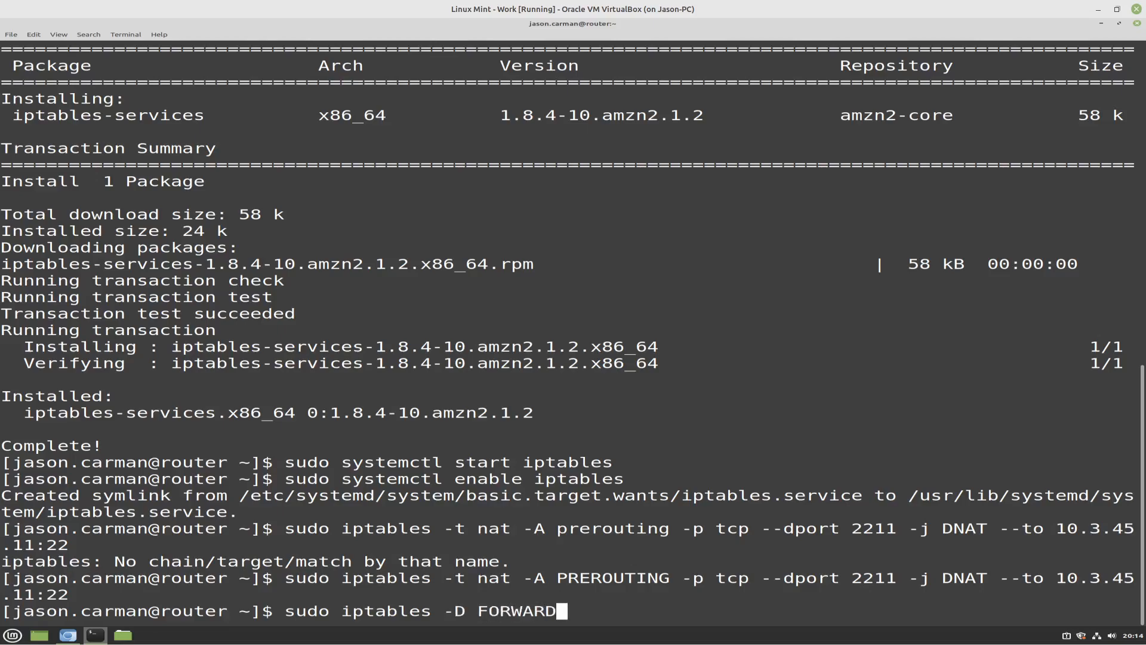
pyautogui.write('1')
pyautogui.press('Return')
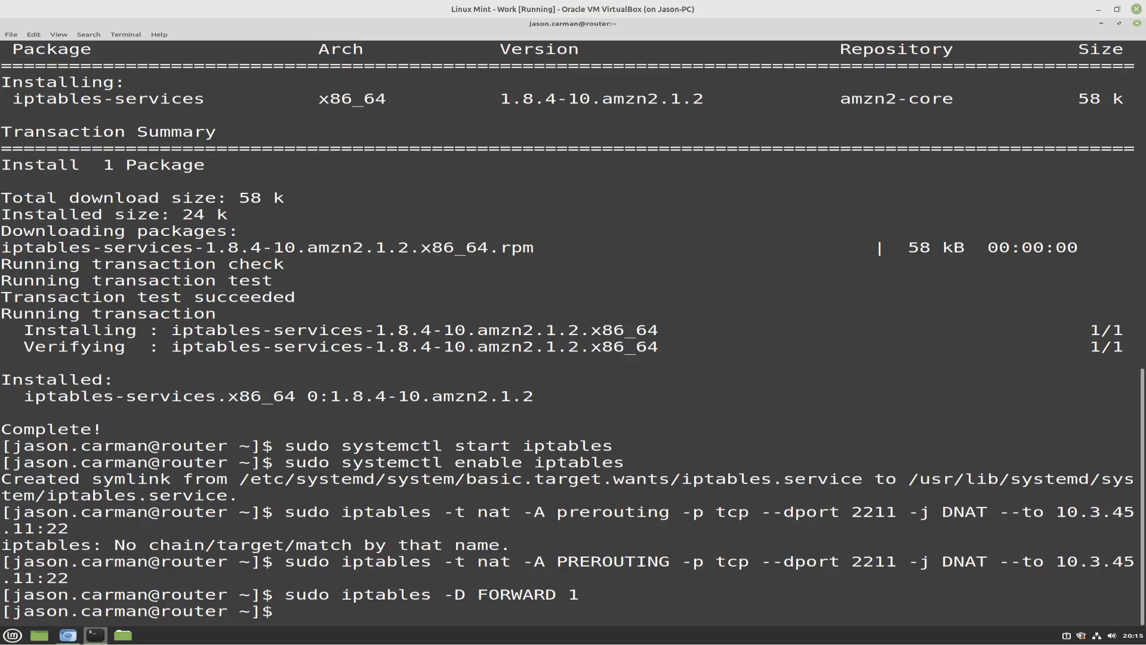
# Add a masquerading rule for outgoing eth0 traffic by running sudo iptables -t nat -A POSTROUTING -o eth0 -j MASQUERADE
pyautogui.write('sudo ipta')
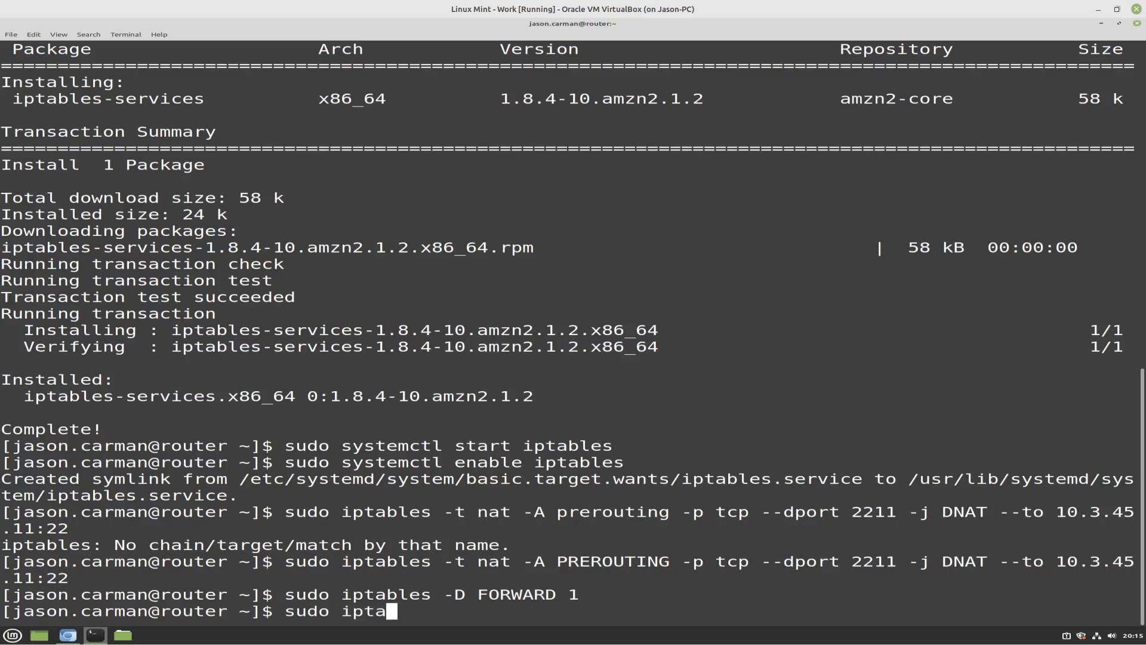
pyautogui.write('bles -t nat -')
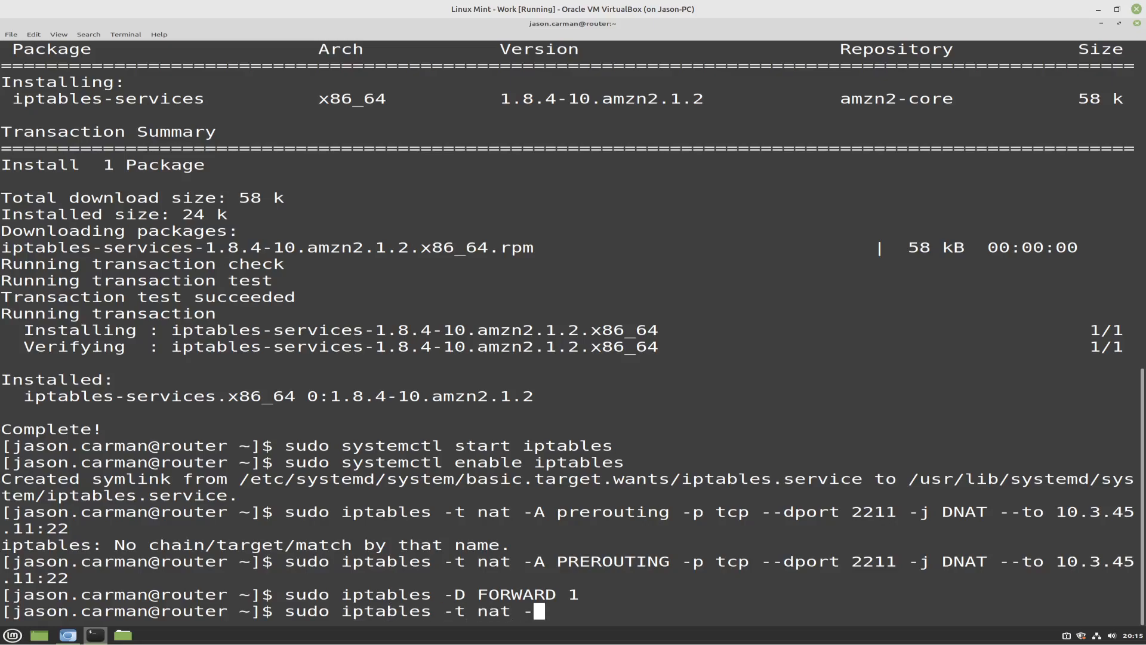
pyautogui.write('a POSTROUTING')
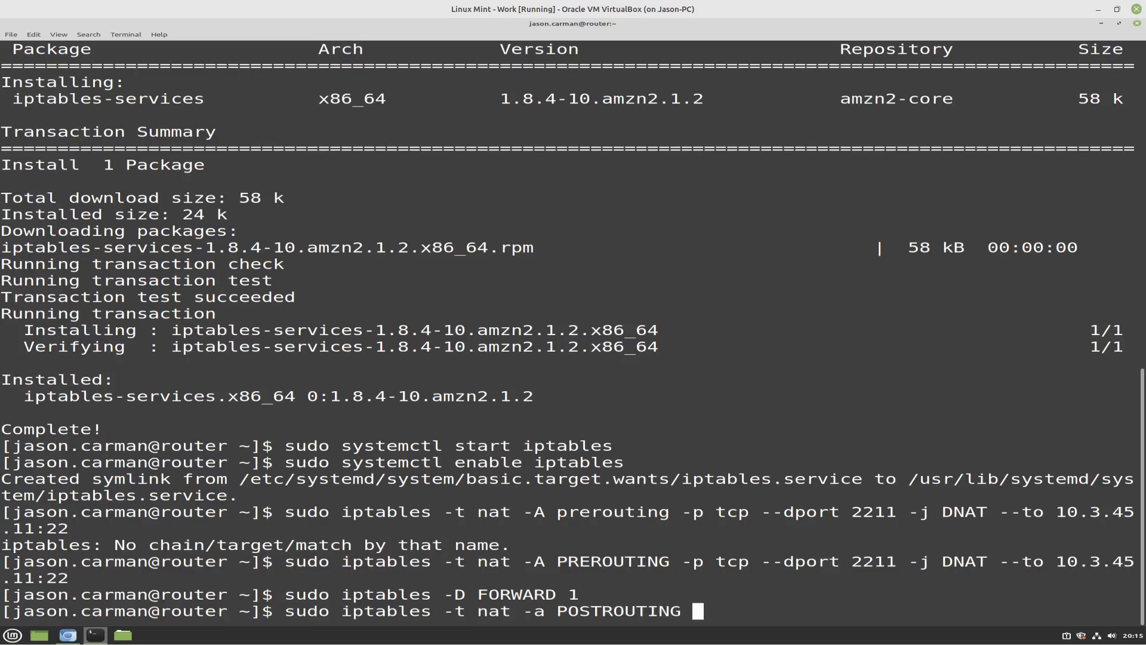
pyautogui.press('Left')
pyautogui.press('Left')
pyautogui.press('Left')
pyautogui.press('Left')
pyautogui.press('Left')
pyautogui.press('Left')
pyautogui.press('Left')
pyautogui.press('Left')
pyautogui.press('Left')
pyautogui.press('Left')
pyautogui.press('Left')
pyautogui.press('Left')
pyautogui.press('Left')
pyautogui.press('BackSpace')
pyautogui.write('A')
pyautogui.press('End')
pyautogui.write('-o eth0')
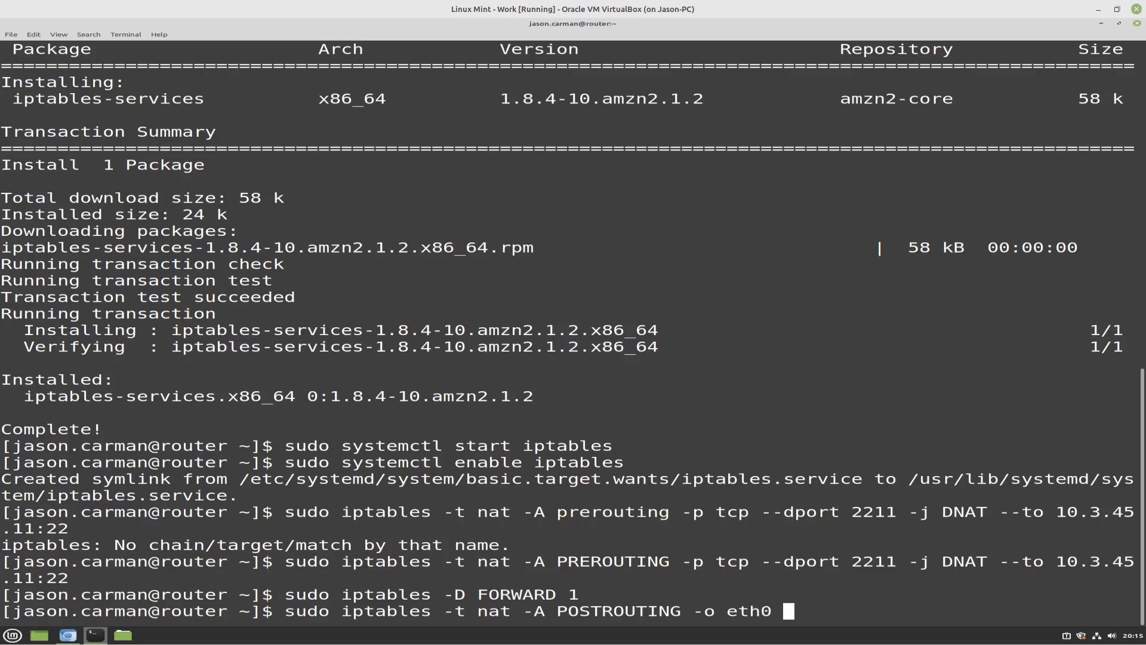
pyautogui.write(' -j MASQUERADE')
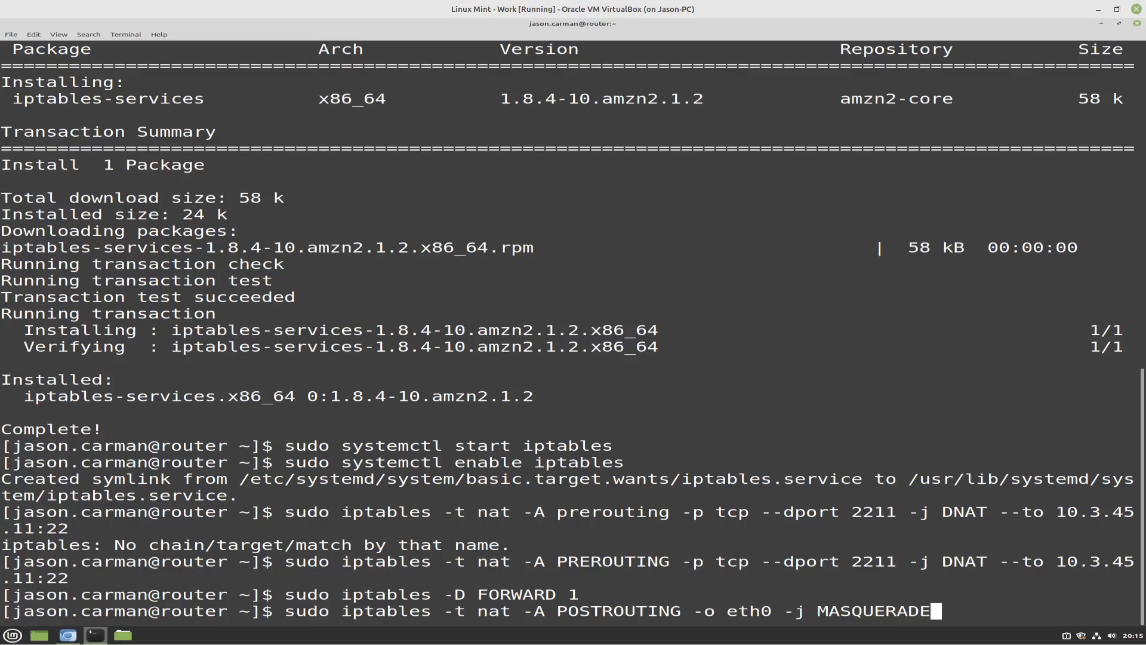
pyautogui.press('Return')
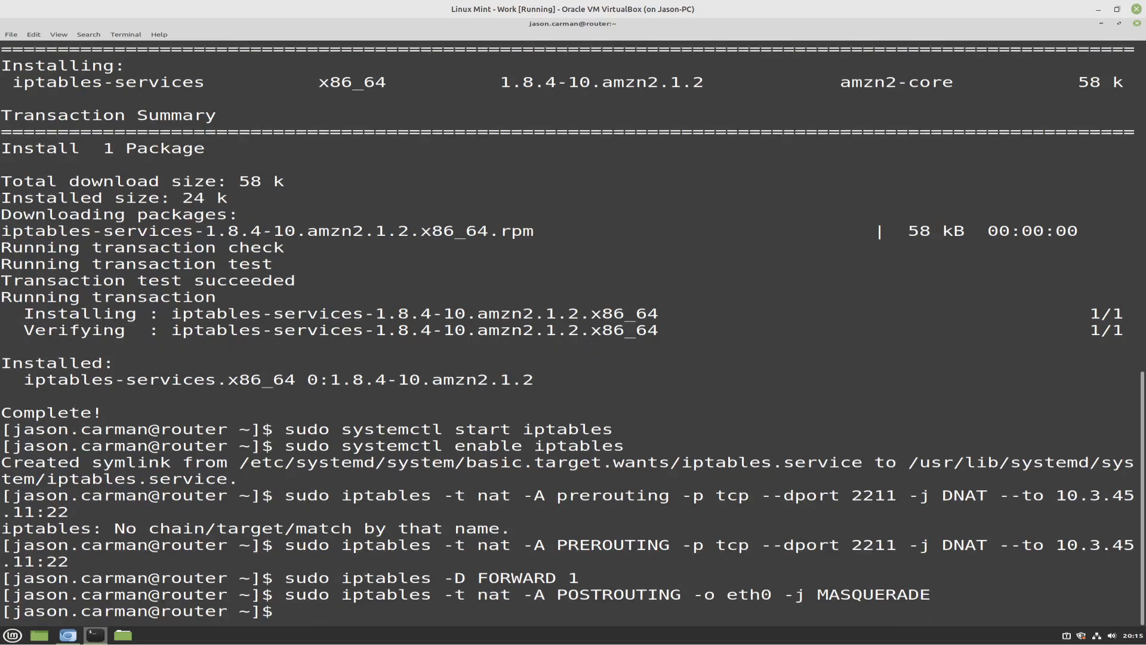
# List the nat table's rules in numeric form with sudo iptables -L -n -t nat
pyautogui.write('sudo iptables -')
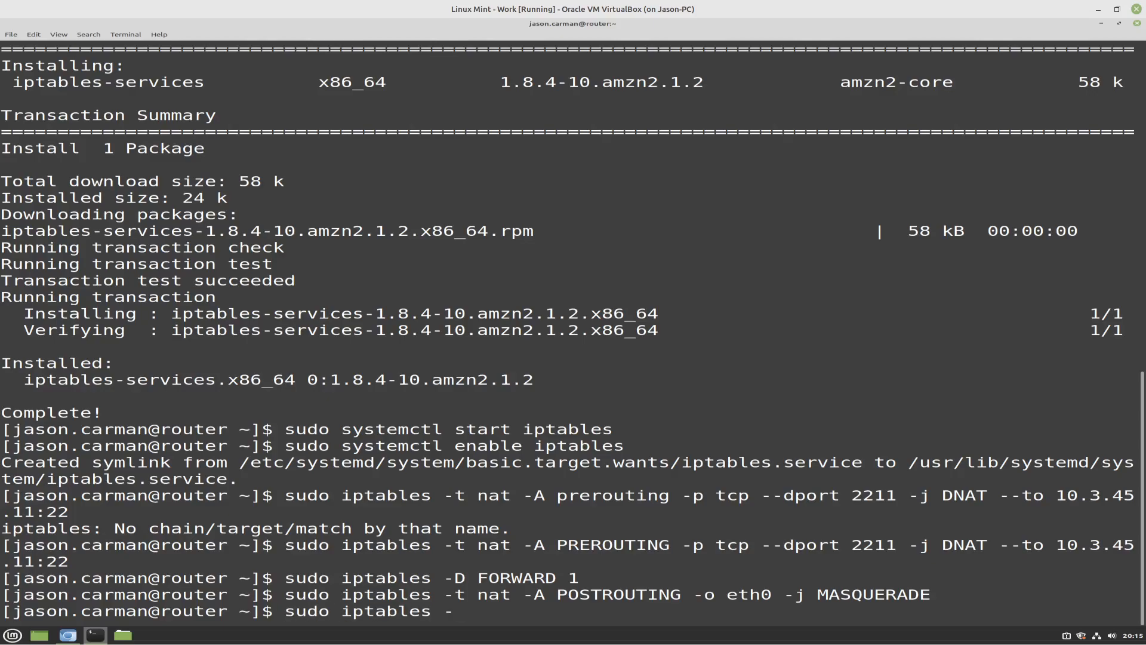
pyautogui.write('L -n -t nat')
pyautogui.press('Return')
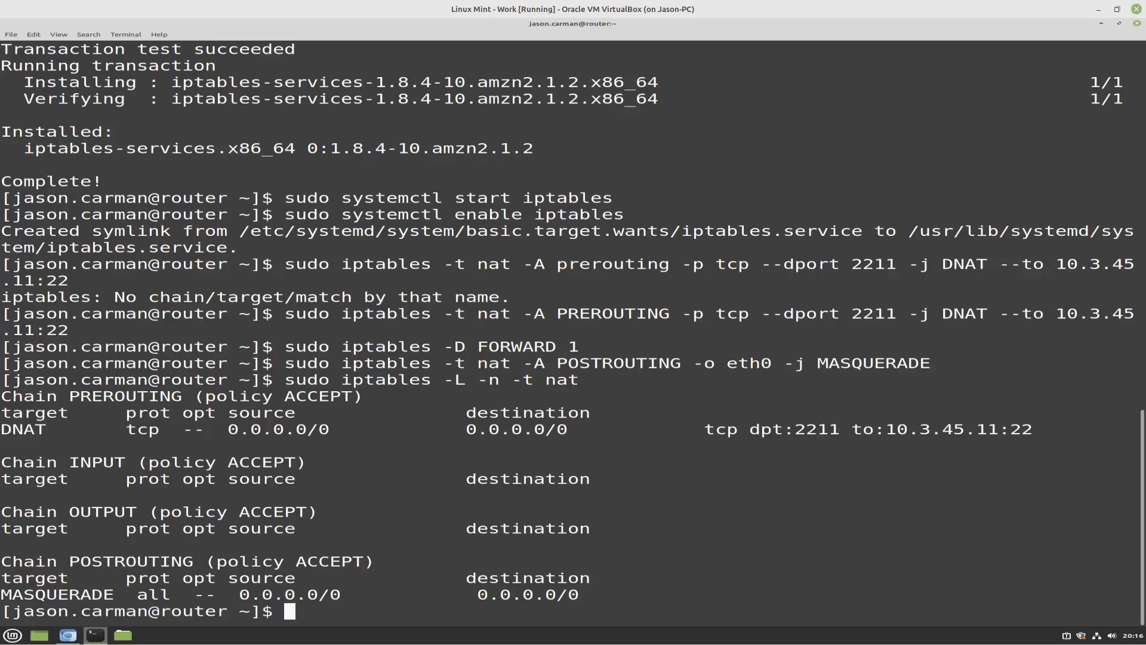
# List the default filter table's rules in numeric form with sudo iptables -L -n
pyautogui.write('sudo ip')
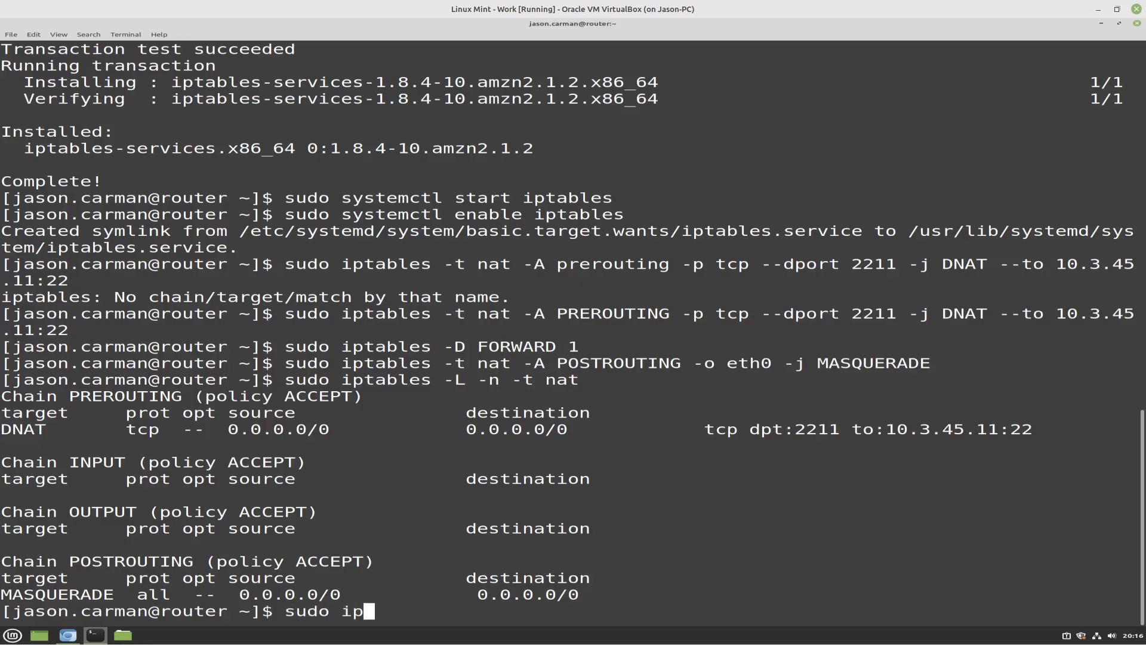
pyautogui.write('tables -')
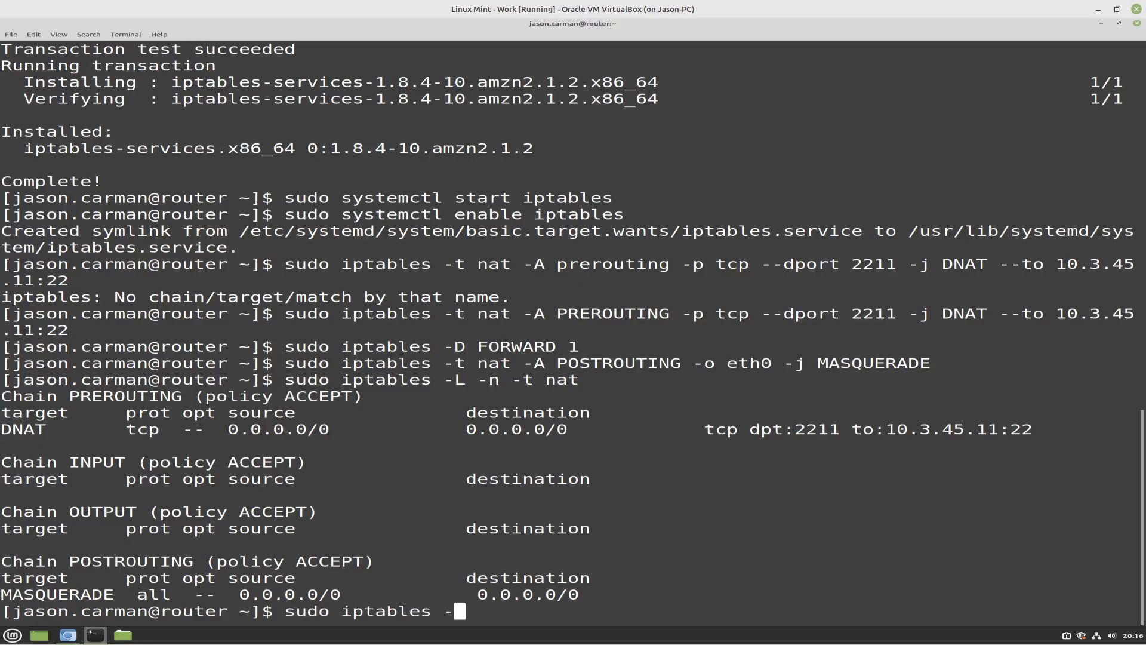
pyautogui.write('L -n')
pyautogui.press('Return')
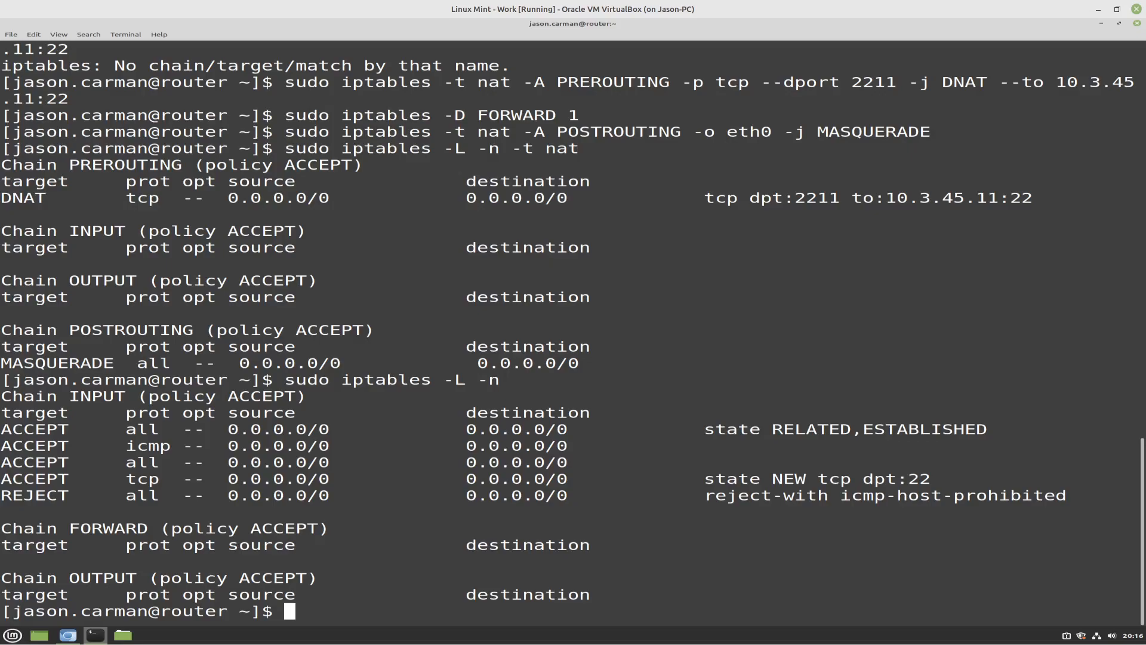
# Open /etc/sysctl.conf for editing with root rights using sudo vi
pyautogui.write('sudo vi ')
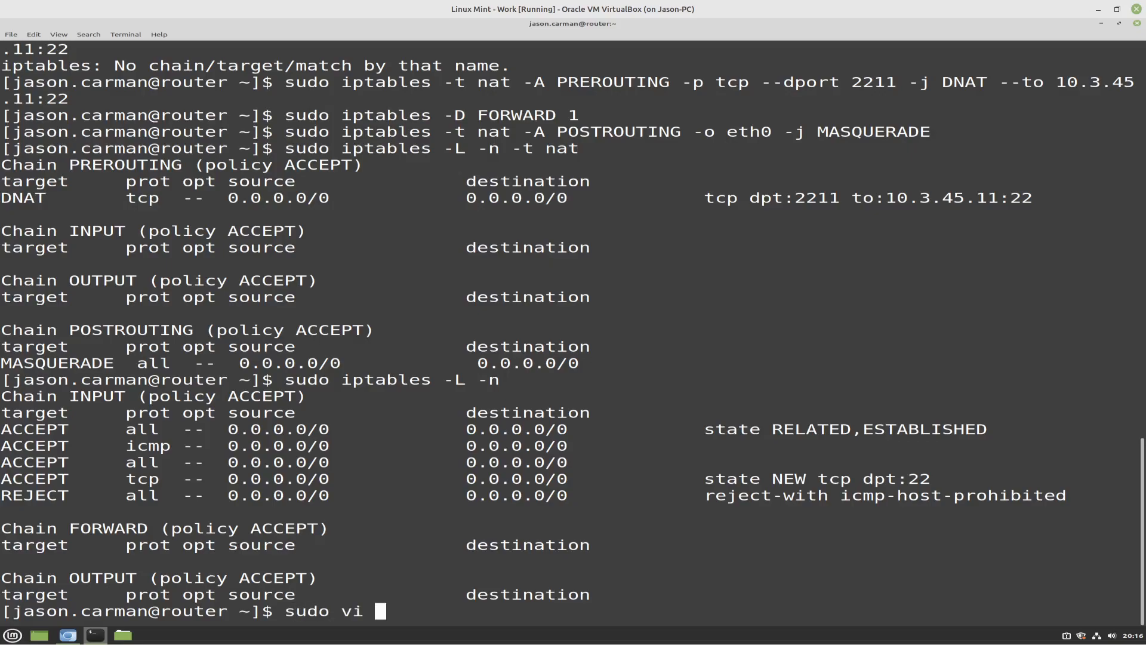
pyautogui.write('/etc/sy')
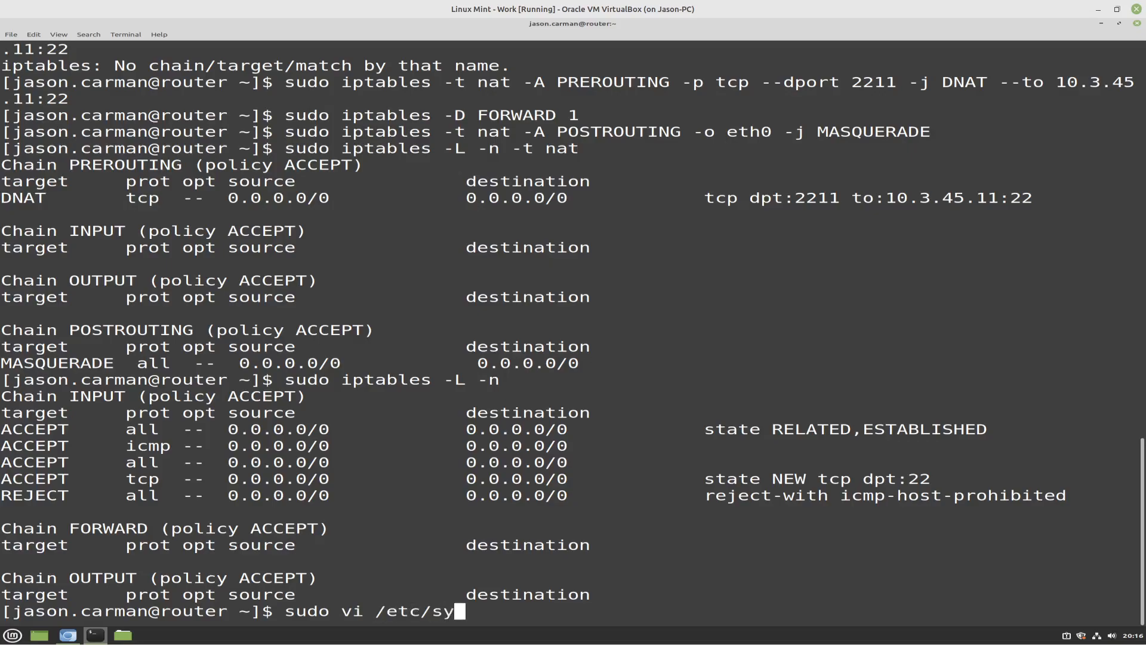
pyautogui.write('sctl.co')
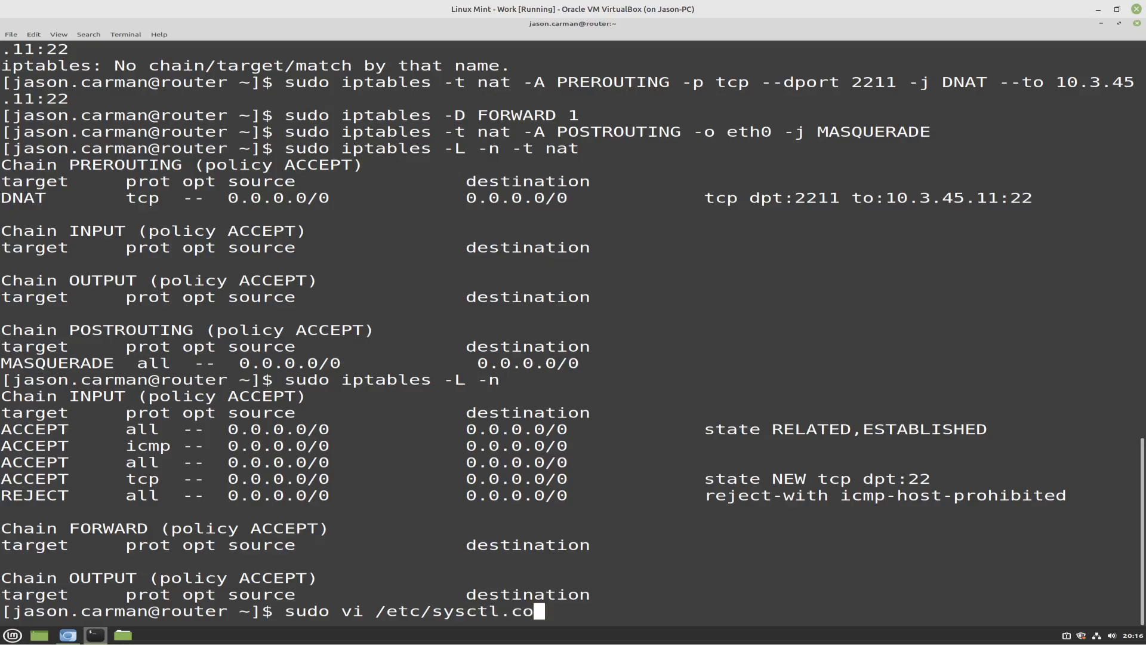
pyautogui.write('nf')
pyautogui.press('Return')
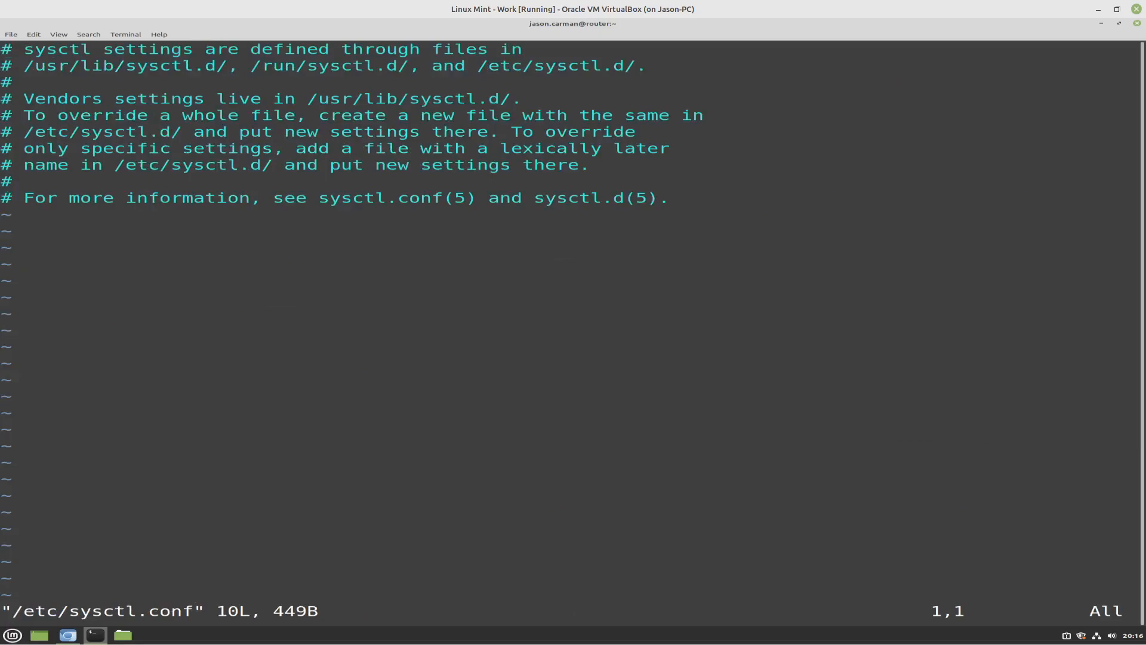
# Add the line net.ipv4.ip_forward = 1 at the end of sysctl.conf, below the comment block
pyautogui.press('i')
pyautogui.press('Down')
pyautogui.press('Down')
pyautogui.press('Down')
pyautogui.press('Down')
pyautogui.press('Down')
pyautogui.press('Down')
pyautogui.press('Down')
pyautogui.press('Down')
pyautogui.press('Down')
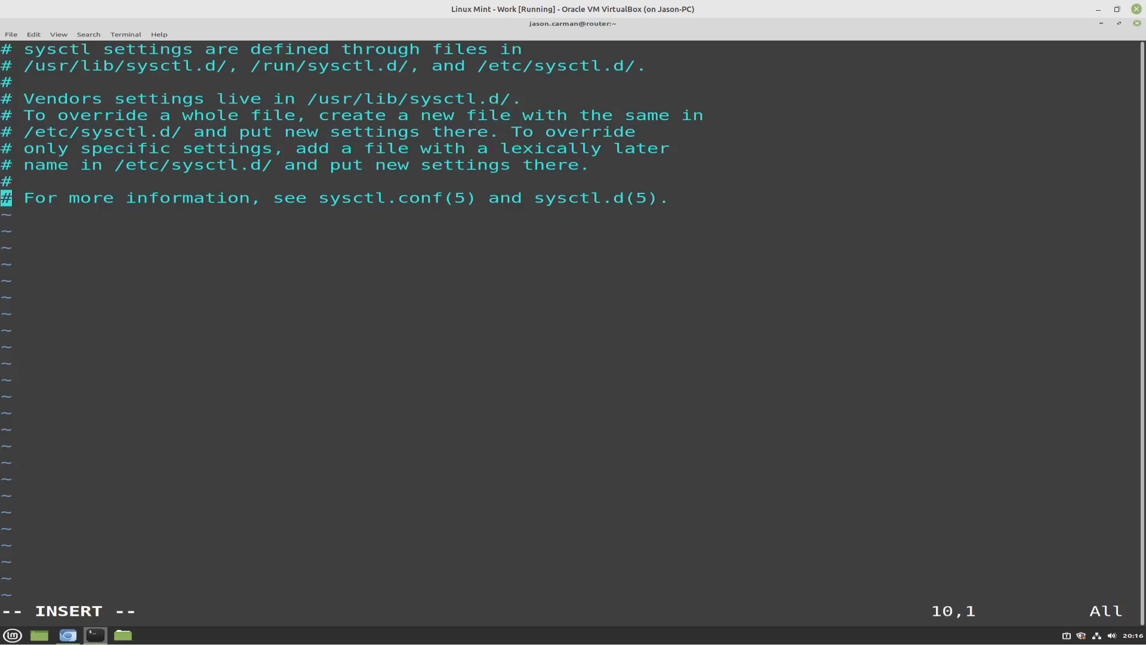
pyautogui.press('End')
pyautogui.press('Return')
pyautogui.press('Return')
pyautogui.press('BackSpace')
pyautogui.press('BackSpace')
pyautogui.write('n')
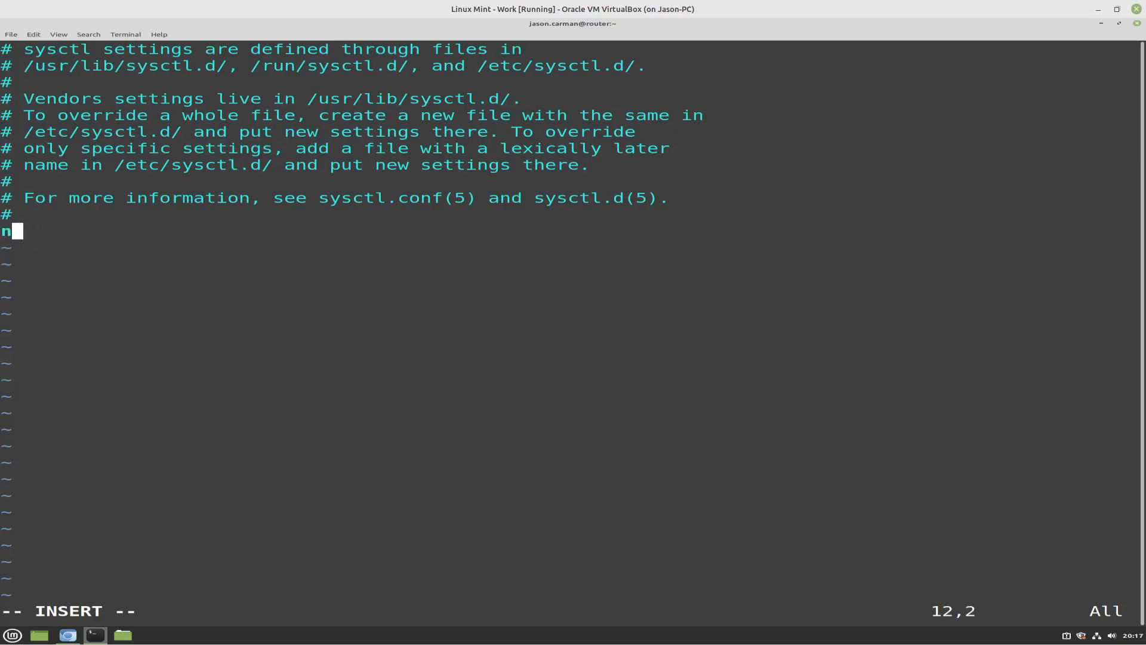
pyautogui.write('et.ipv4.ip_')
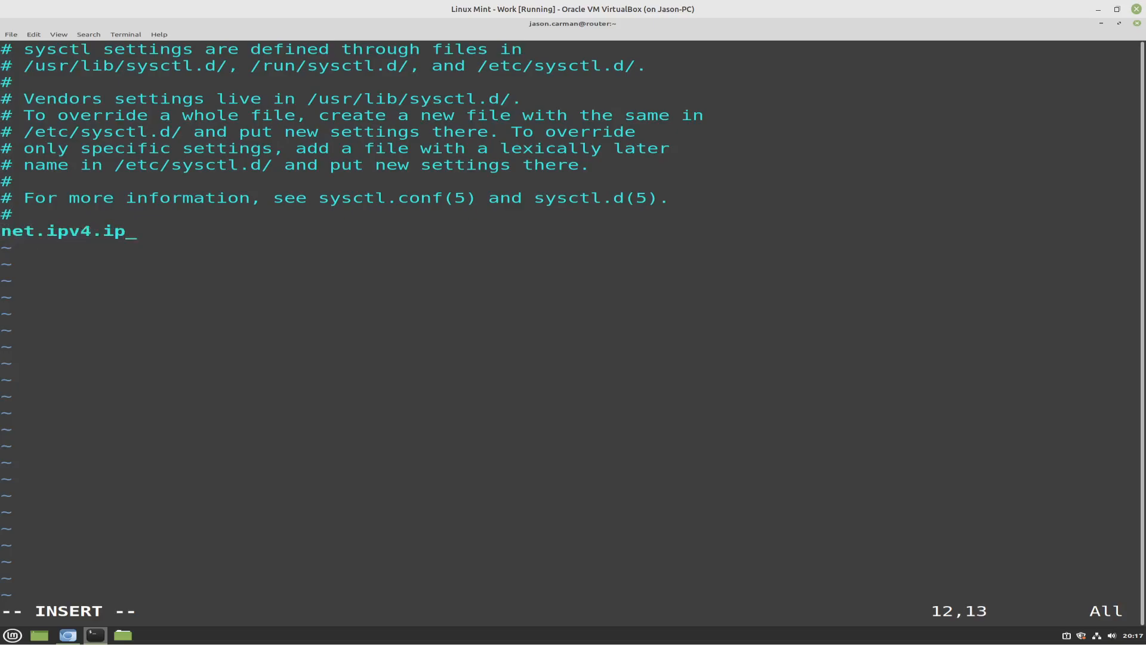
pyautogui.write('forward = 1')
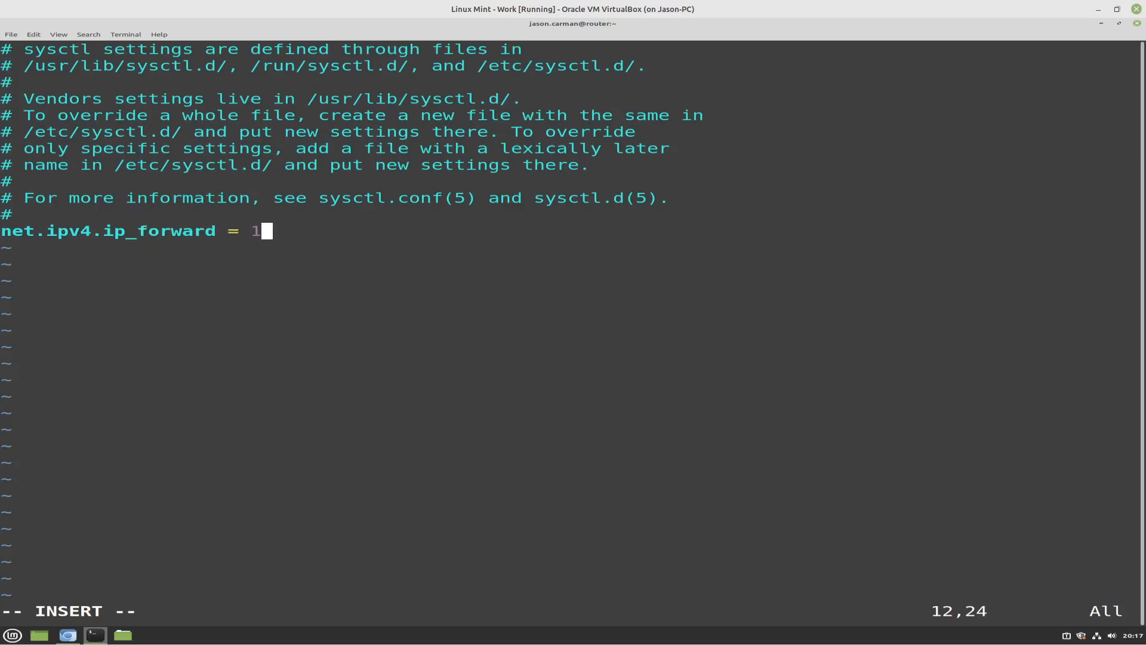
# Save sysctl.conf and exit vi, and reload the kernel settings with sudo sysctl -p
pyautogui.press('Escape')
pyautogui.write(':x')
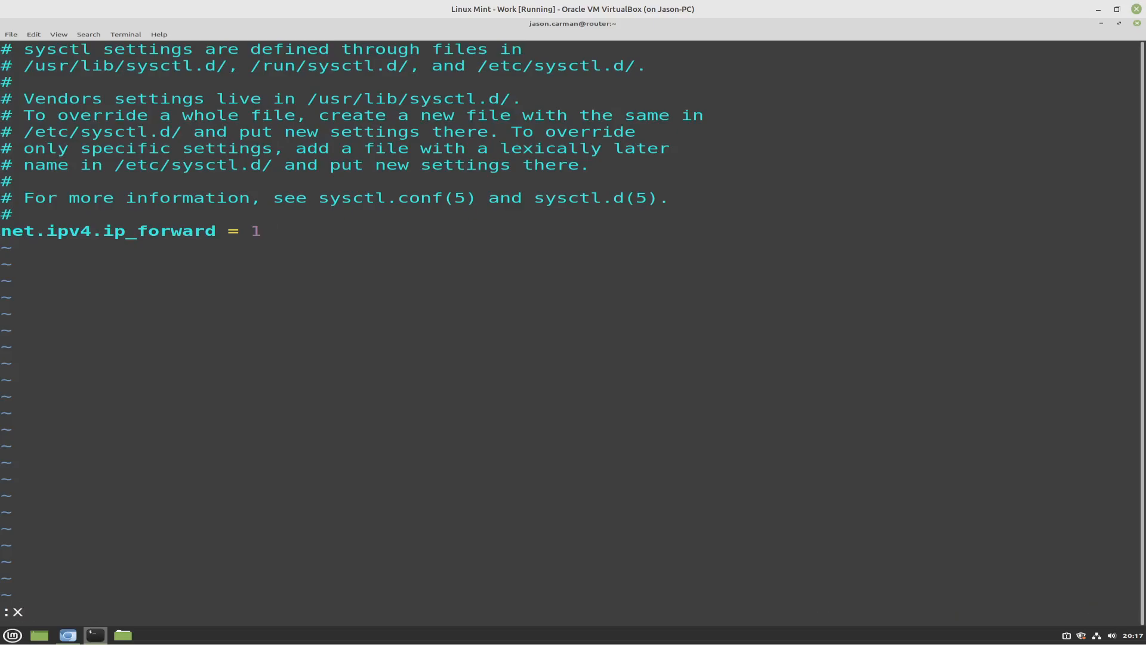
pyautogui.press('Return')
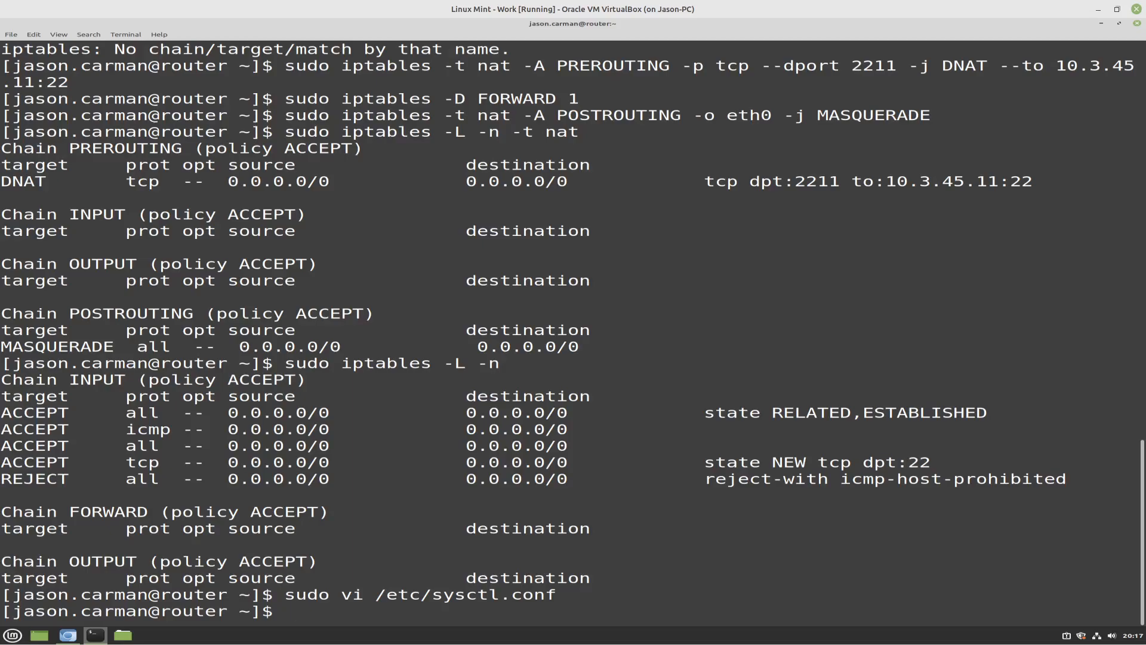
pyautogui.write('sudo sysctl -p')
pyautogui.press('Return')
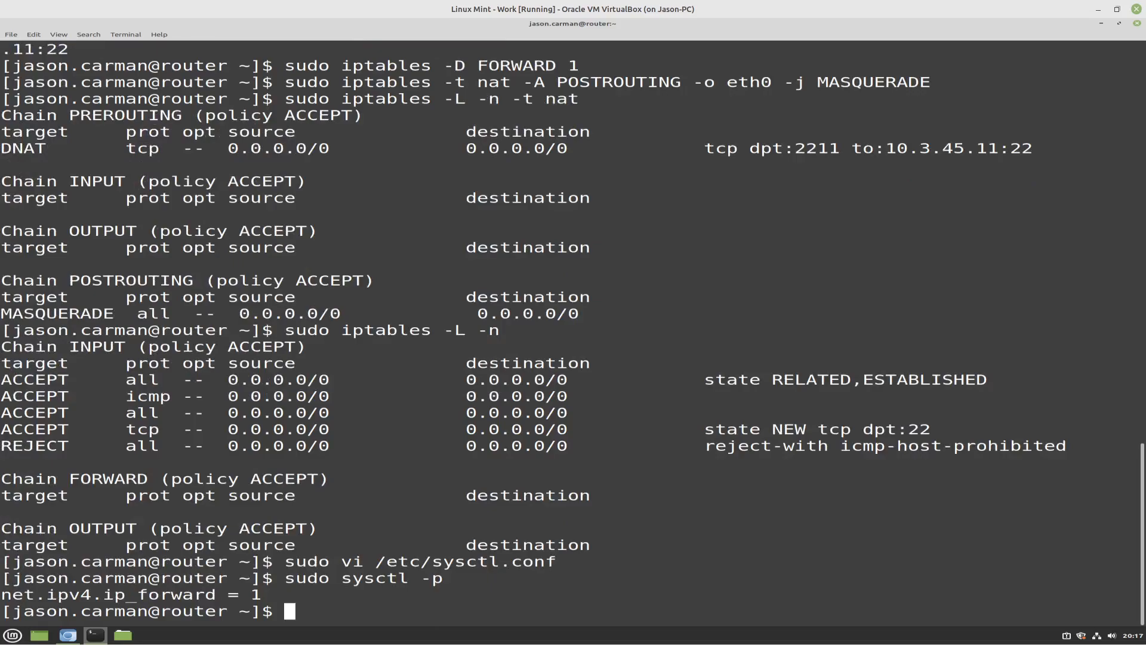
# Check the active IP forwarding setting by running sudo cat /proc/sys/net/ipv4/ip_forward
pyautogui.write('sudo cat /proc/sys/net')
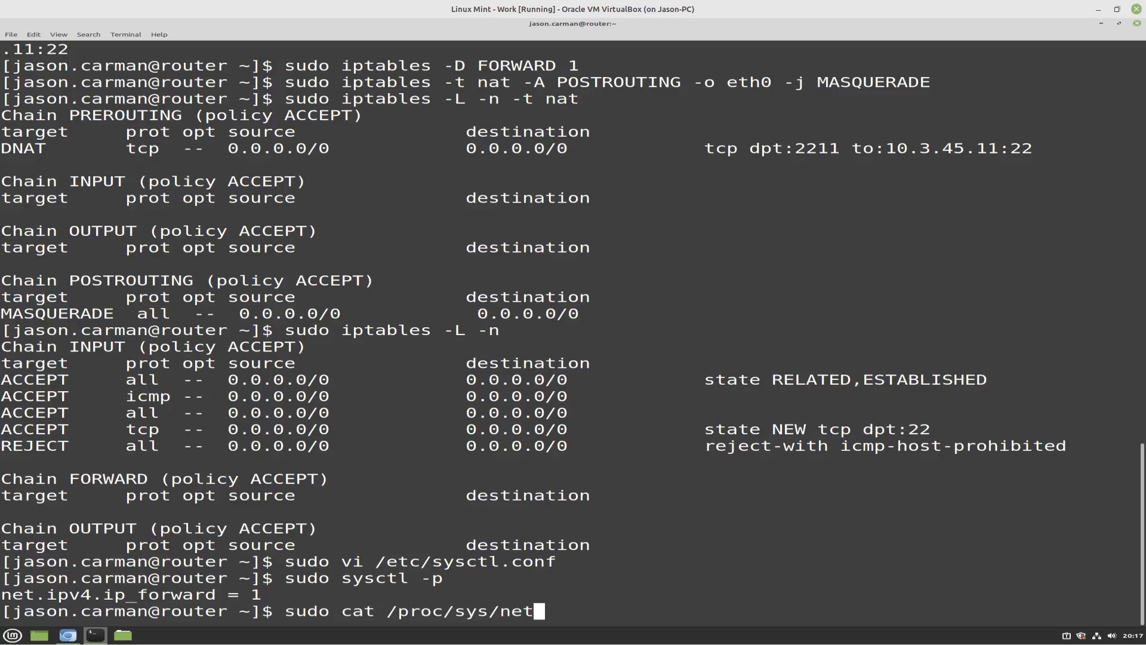
pyautogui.write('/ipv4/ip')
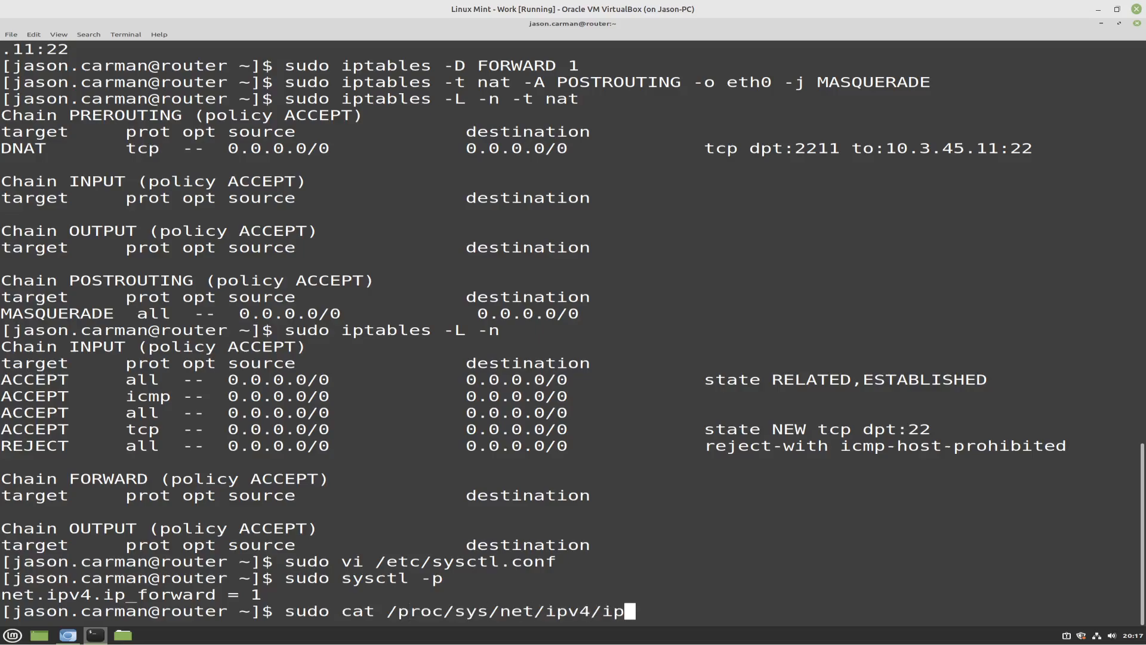
pyautogui.write('_forward')
pyautogui.press('Return')
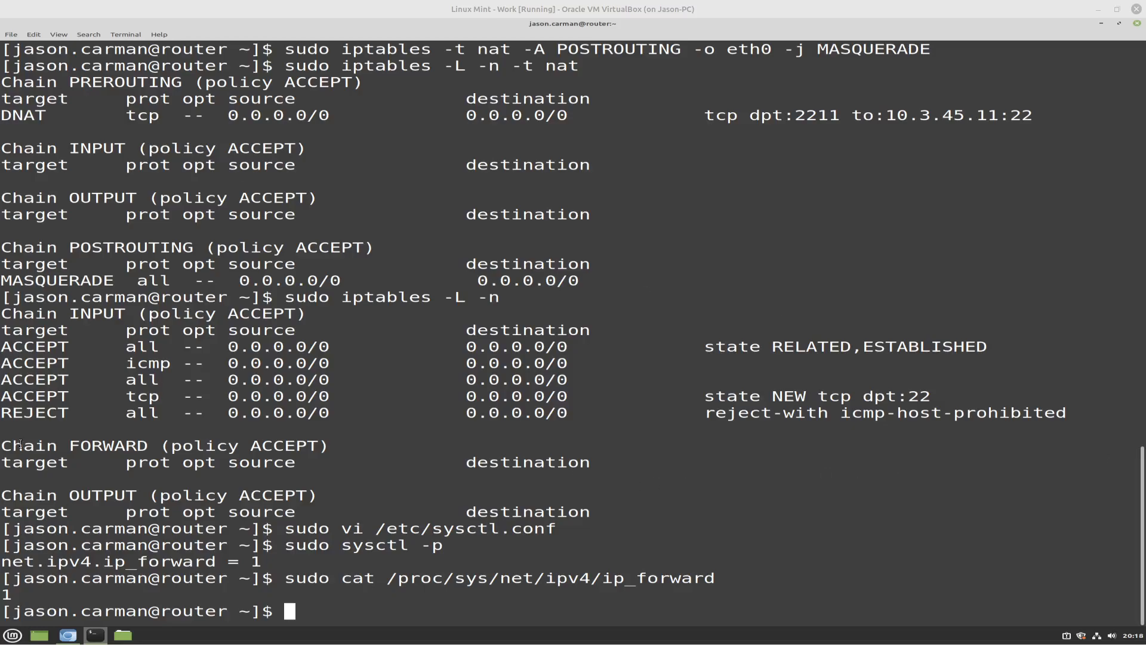
# Switch to the EC2 console in Chromium and open the ops345routersg security group's inbound rules for editing
pyautogui.moveTo(68, 634)
pyautogui.click(75, 610)
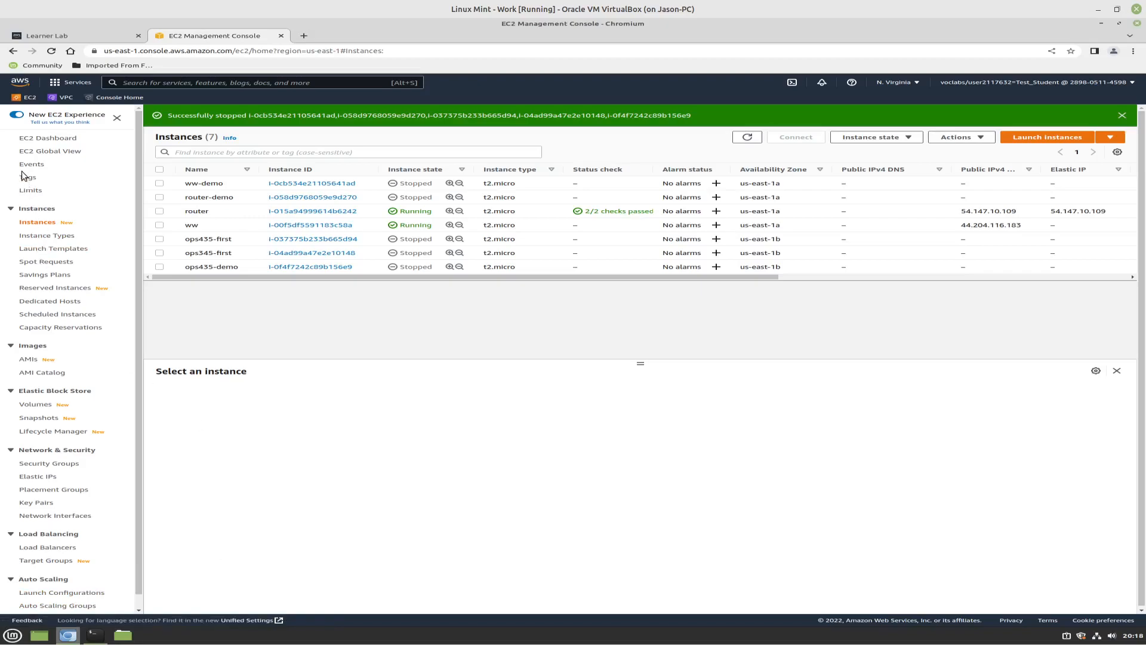
pyautogui.click(50, 464)
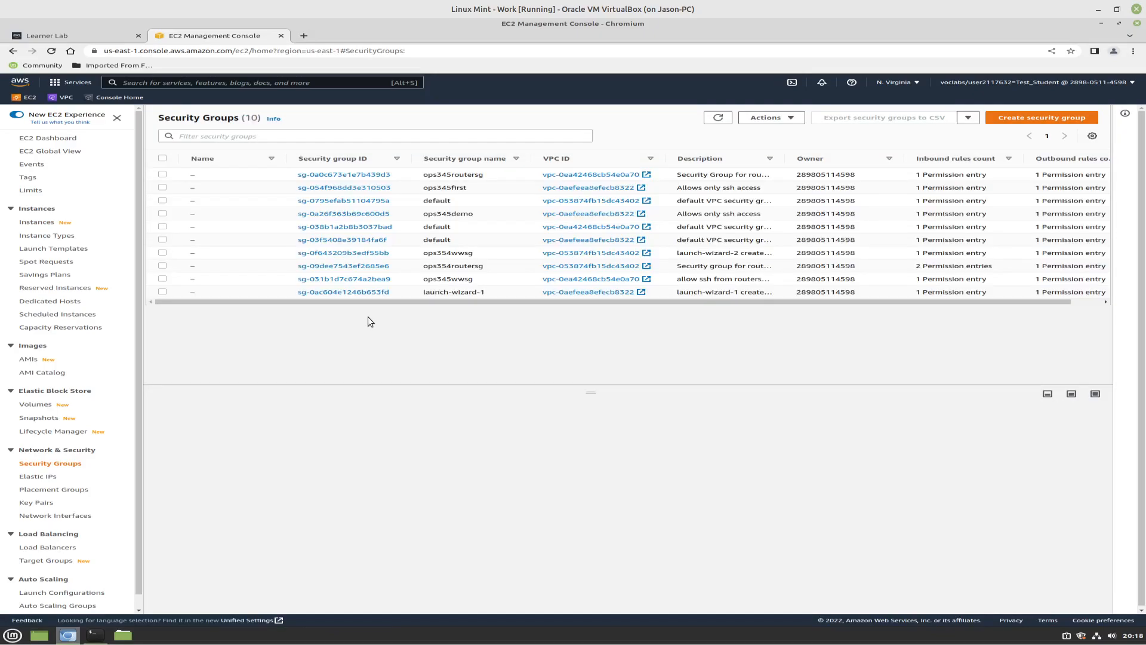
pyautogui.click(326, 174)
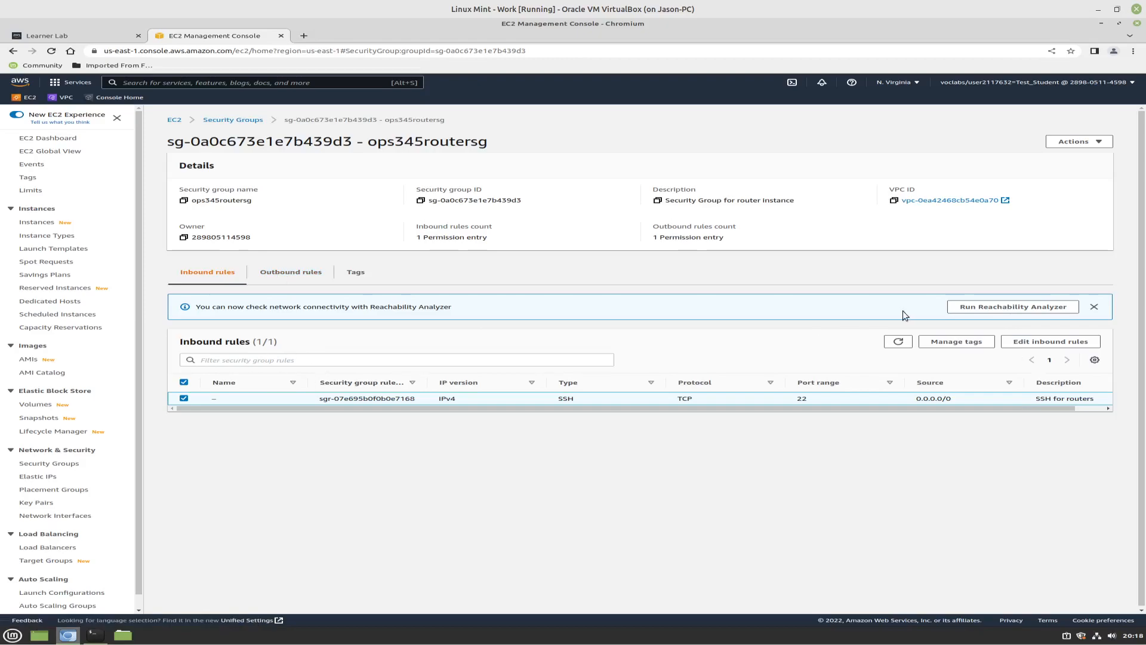
pyautogui.click(1057, 345)
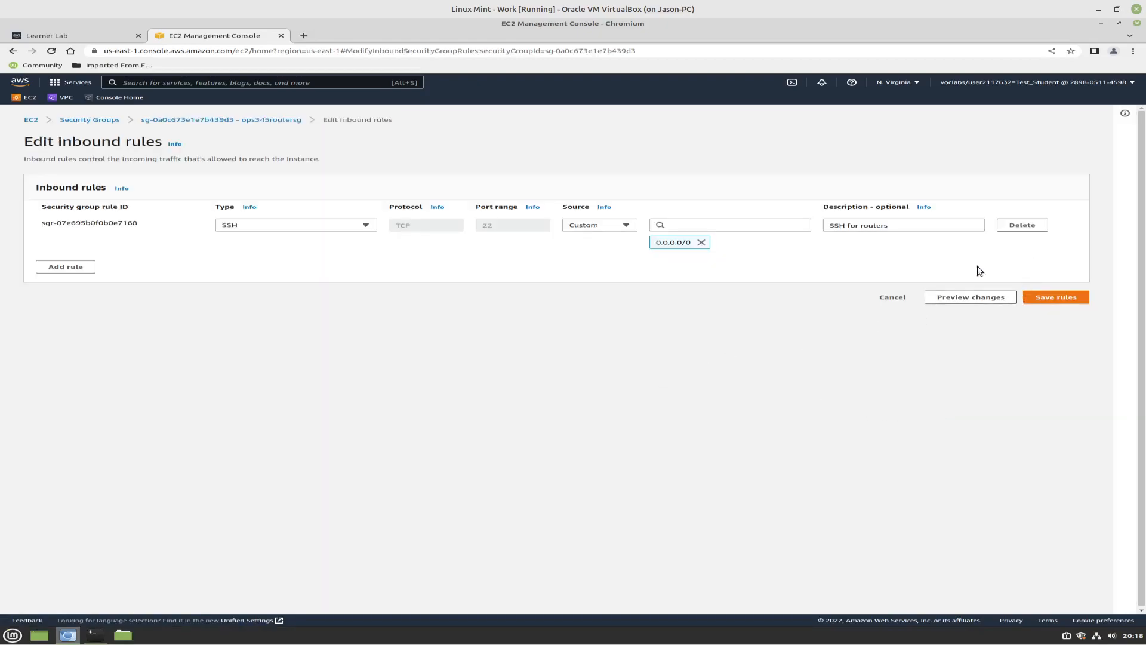
# Add a Custom TCP inbound rule for port 2211 with the ops345routersg security group as its source
pyautogui.click(79, 270)
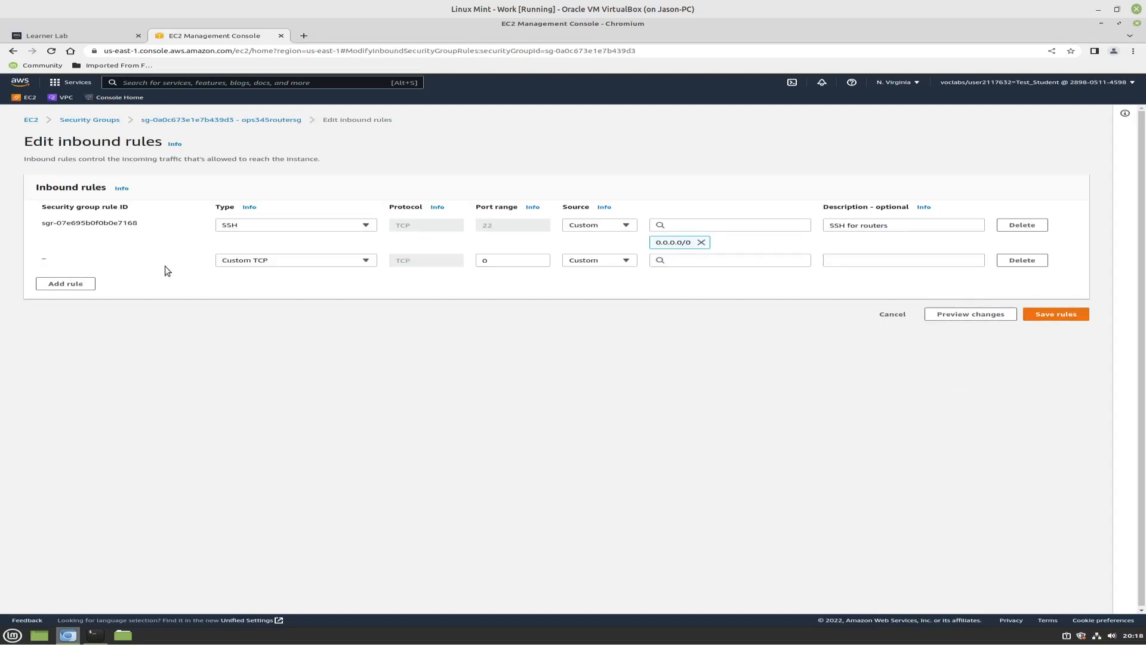
pyautogui.click(310, 261)
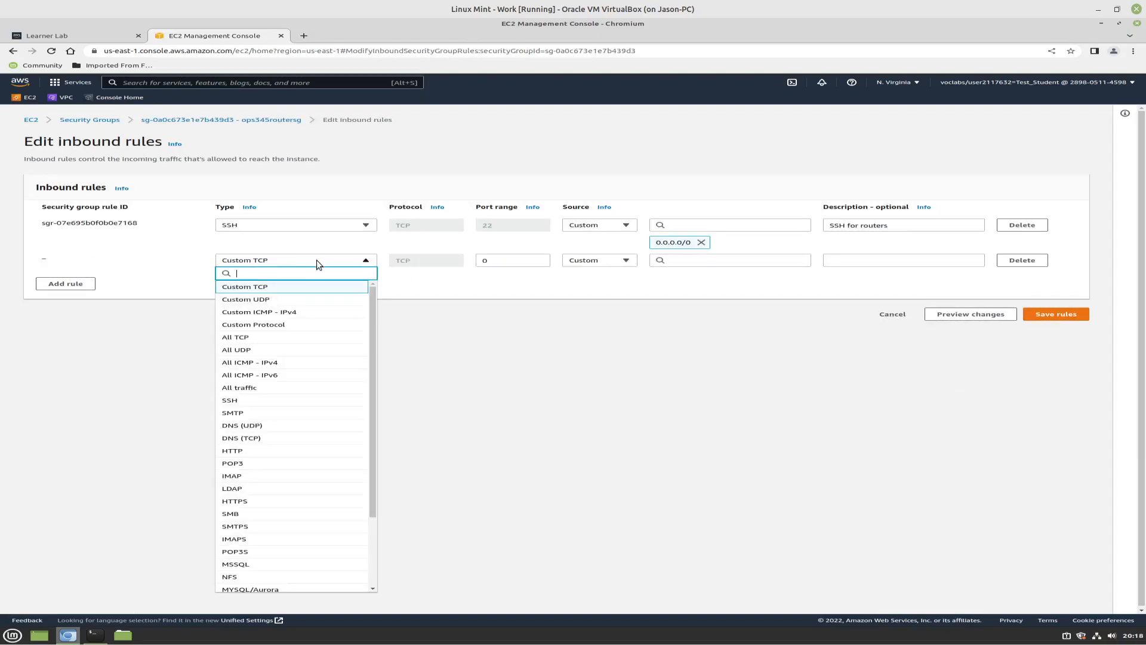
pyautogui.click(468, 269)
pyautogui.click(497, 265)
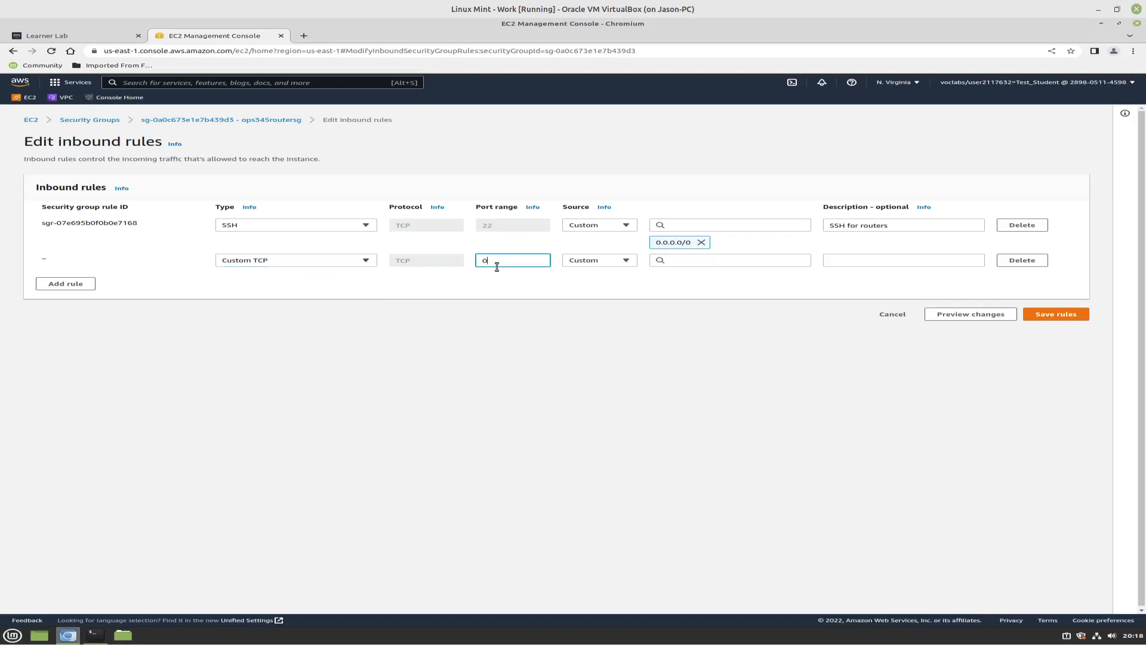
pyautogui.write('2211')
pyautogui.click(676, 261)
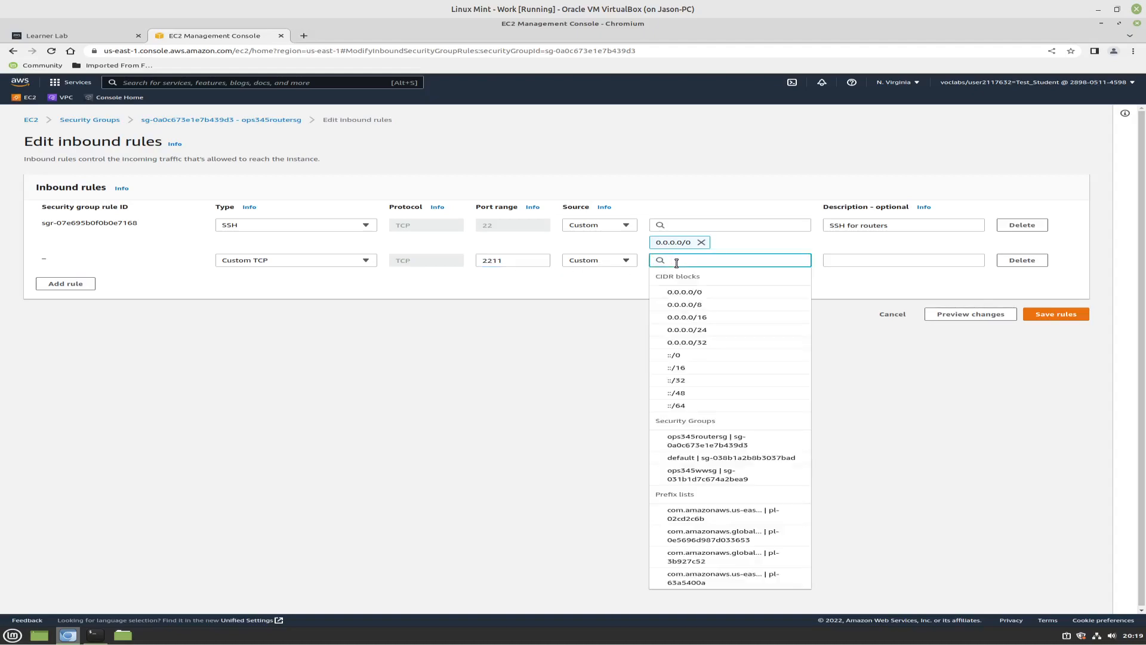
pyautogui.click(740, 444)
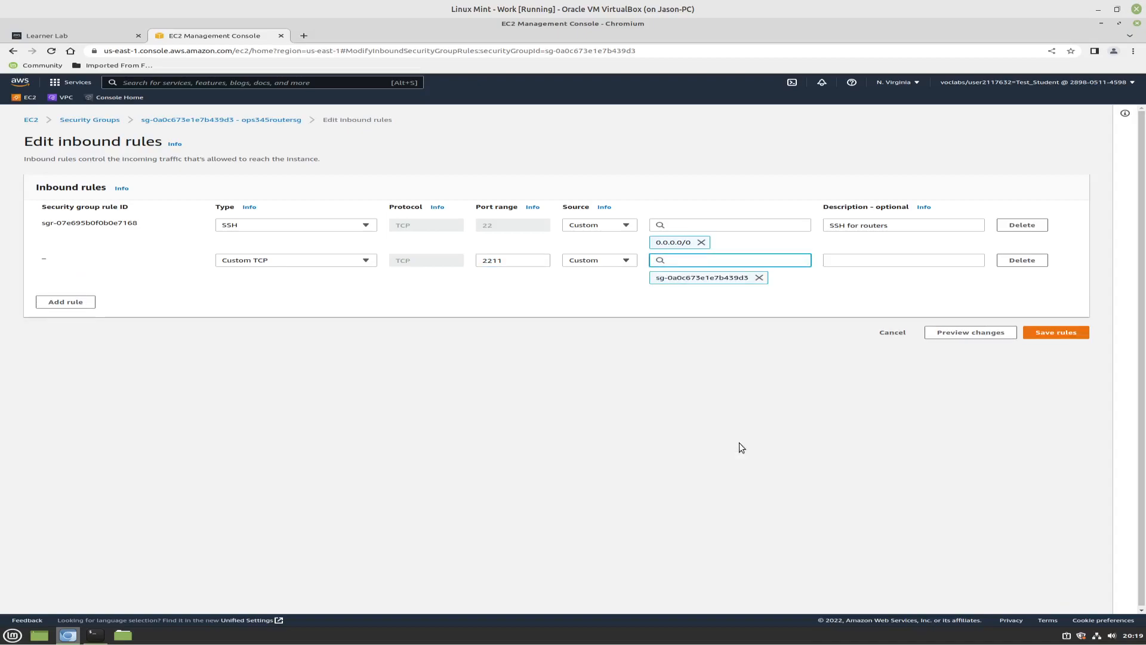
# Describe the port 2211 rule as "SSH port forwarding" and save the inbound rules
pyautogui.click(861, 260)
pyautogui.write('SSH fo')
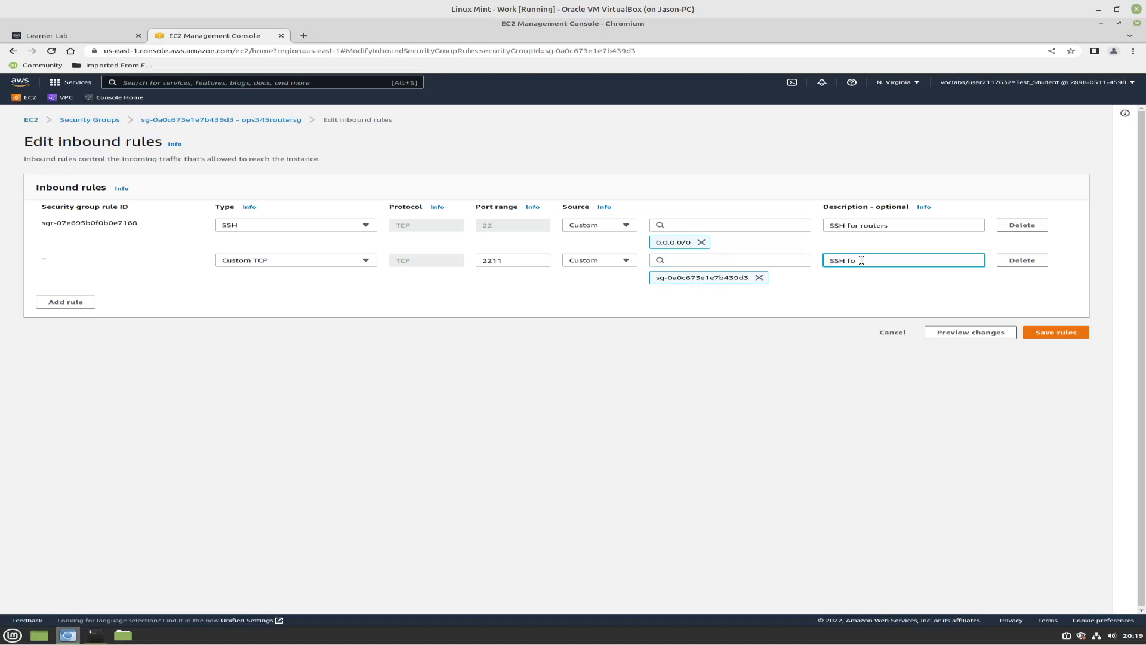
pyautogui.write('r')
pyautogui.press('BackSpace')
pyautogui.press('BackSpace')
pyautogui.write('port forwarding')
pyautogui.click(1043, 332)
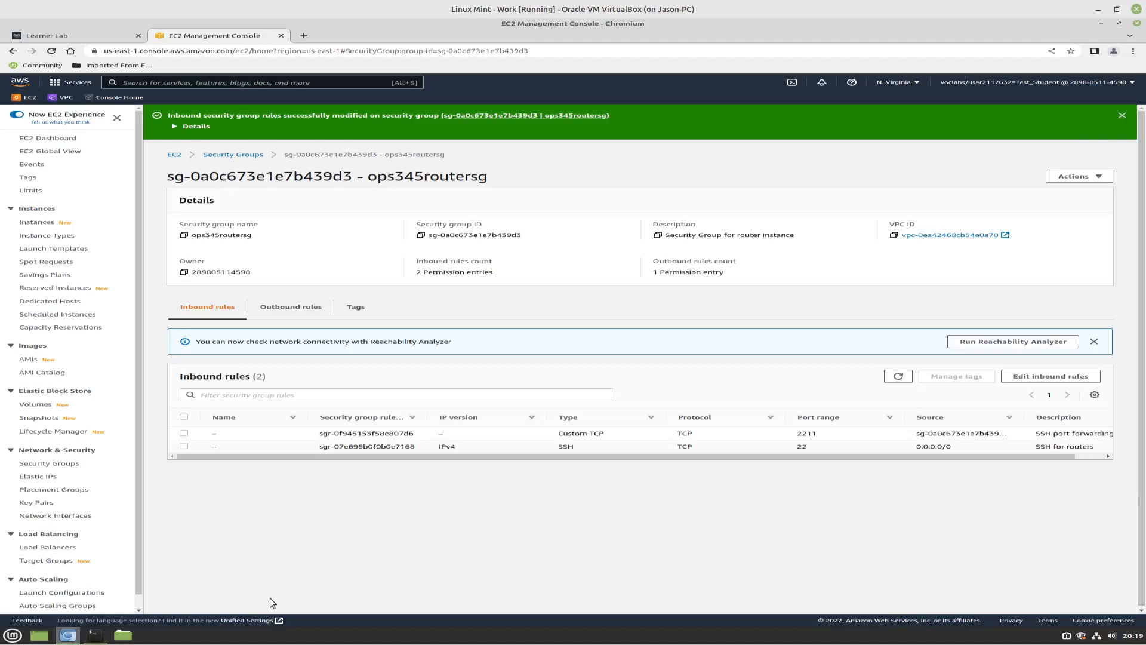
# Switch to the terminal and log out of the router's SSH session
pyautogui.moveTo(94, 634)
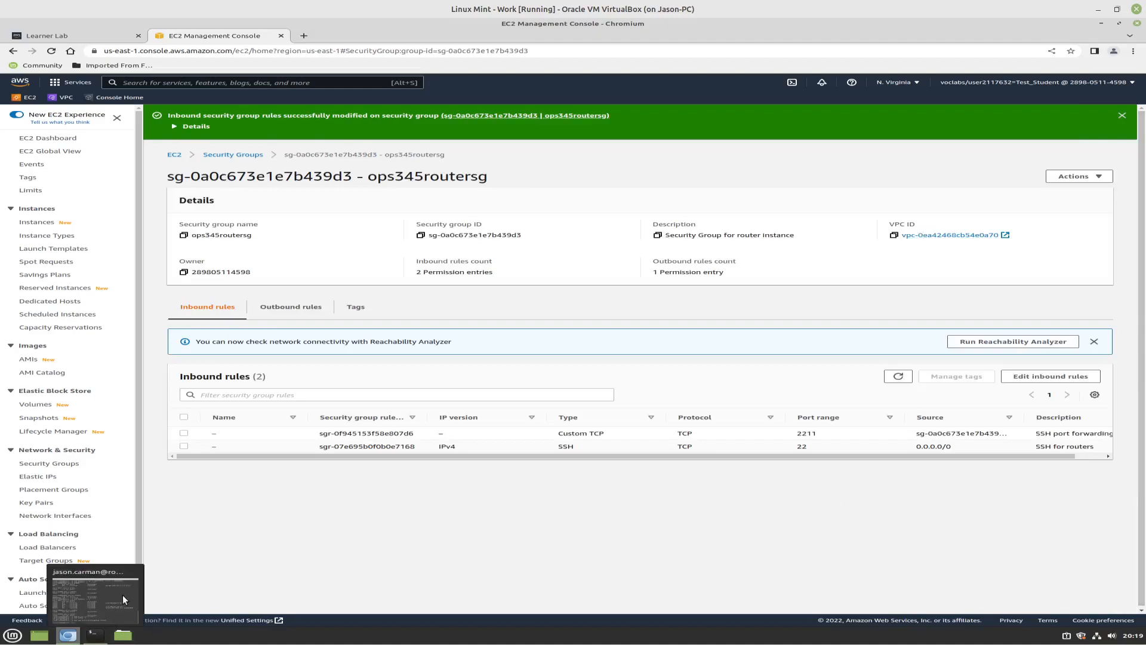
pyautogui.click(126, 587)
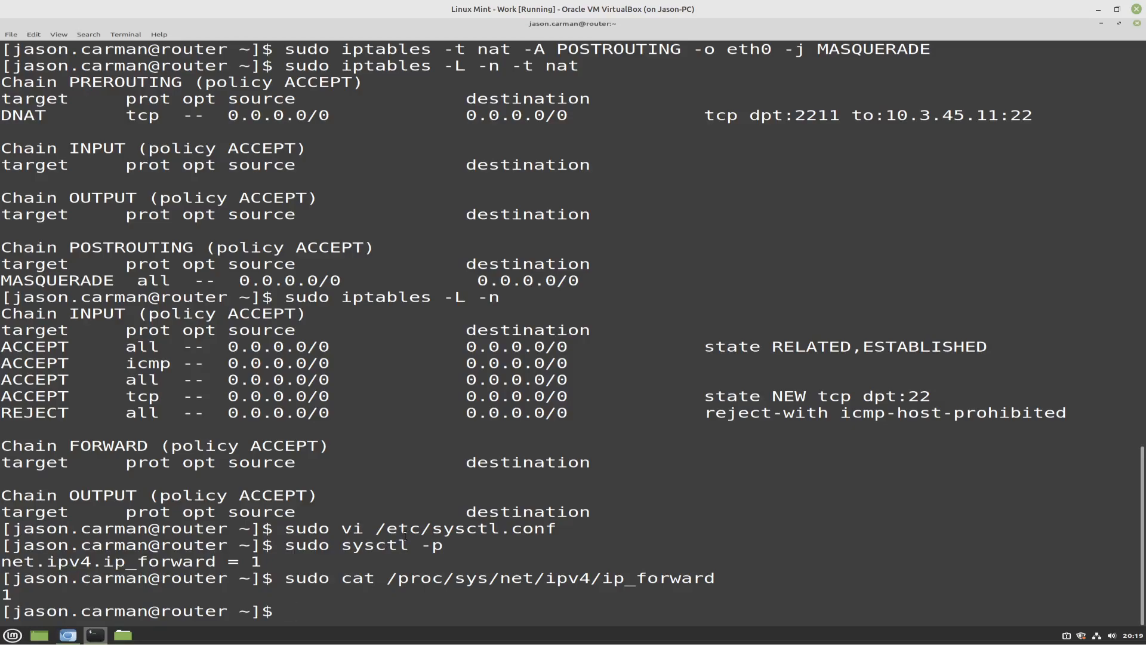
pyautogui.write('exit')
pyautogui.press('Return')
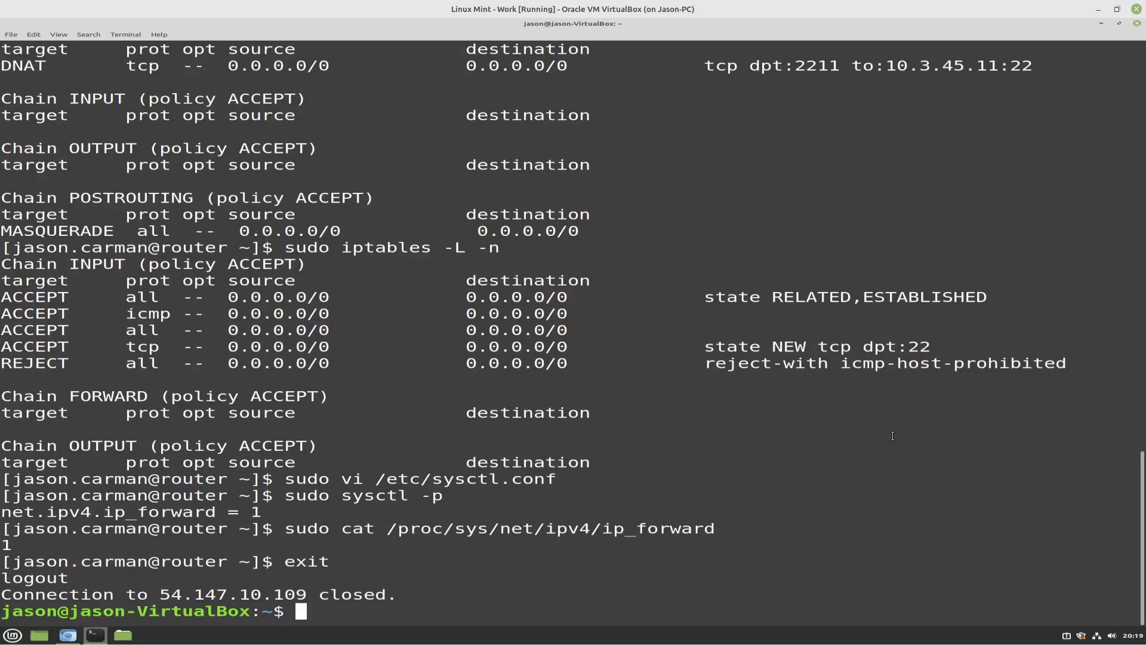
# Test the default-port SSH login to the router at 54.147.10.109 with ops345-first-key.pem, and log out again
pyautogui.press('Up')
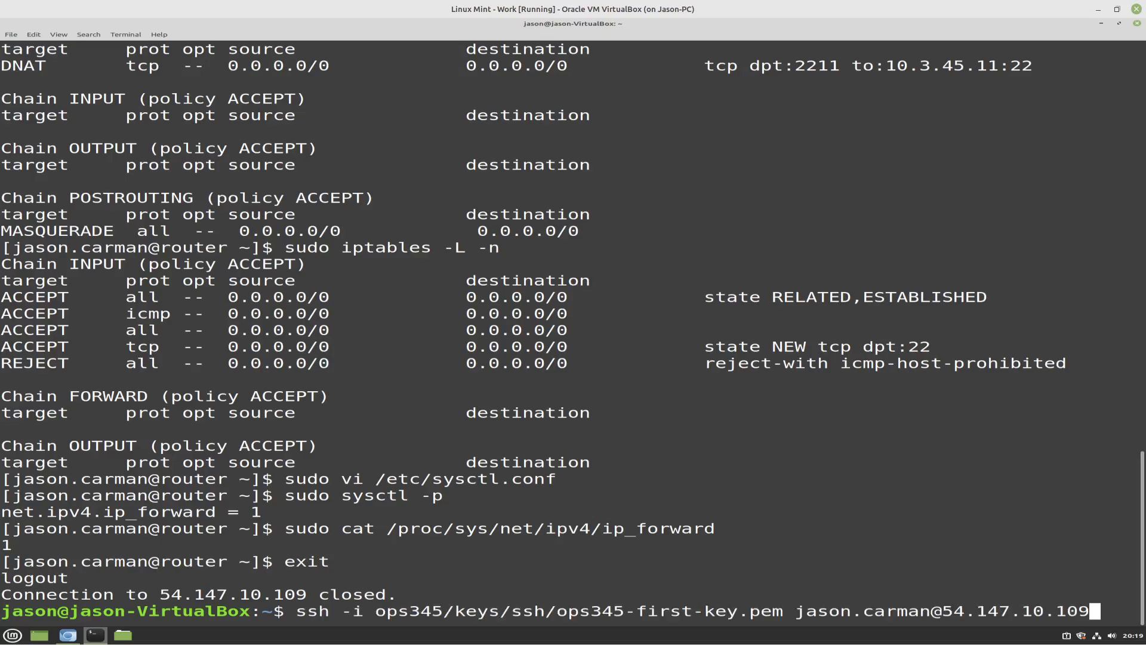
pyautogui.press('Return')
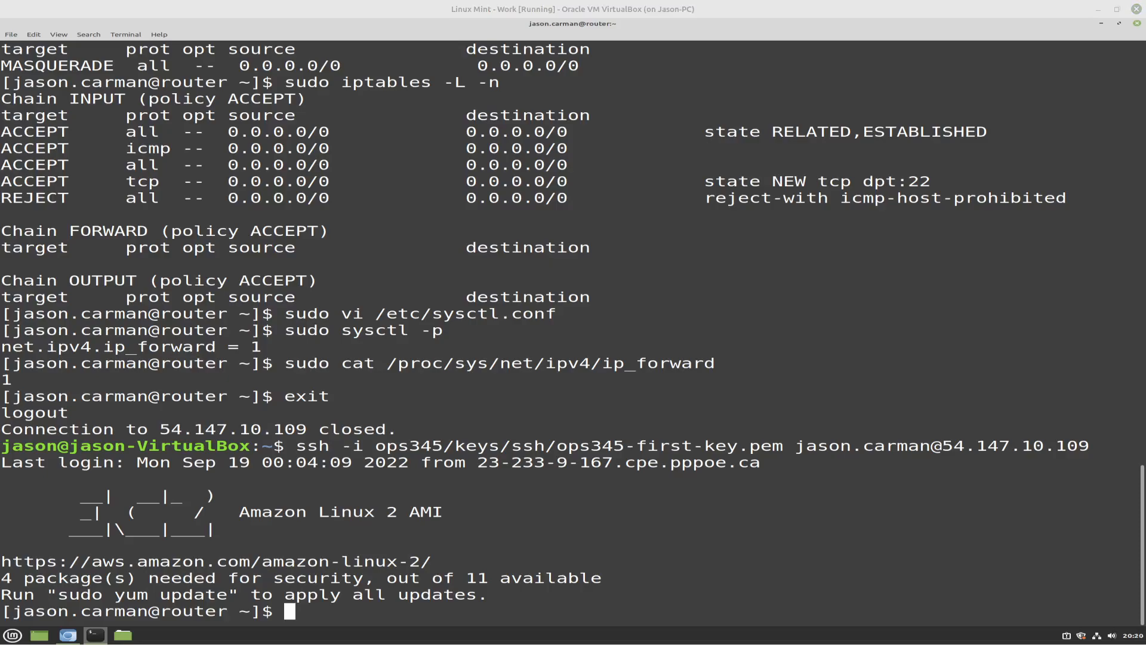
pyautogui.click(627, 515)
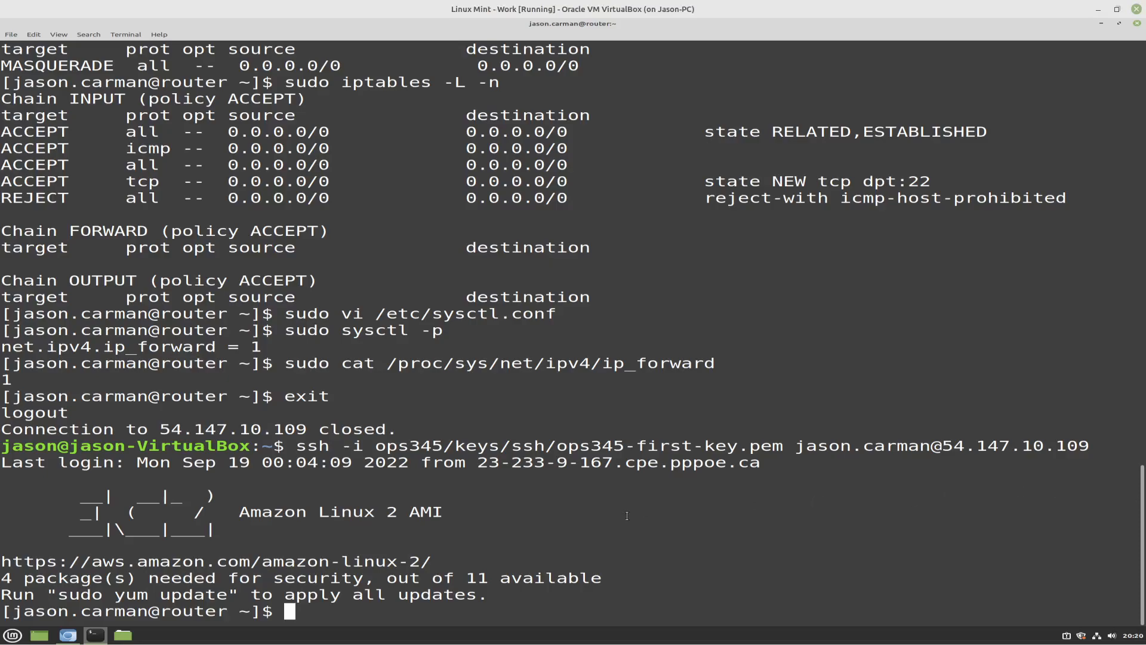
pyautogui.write('exi5t')
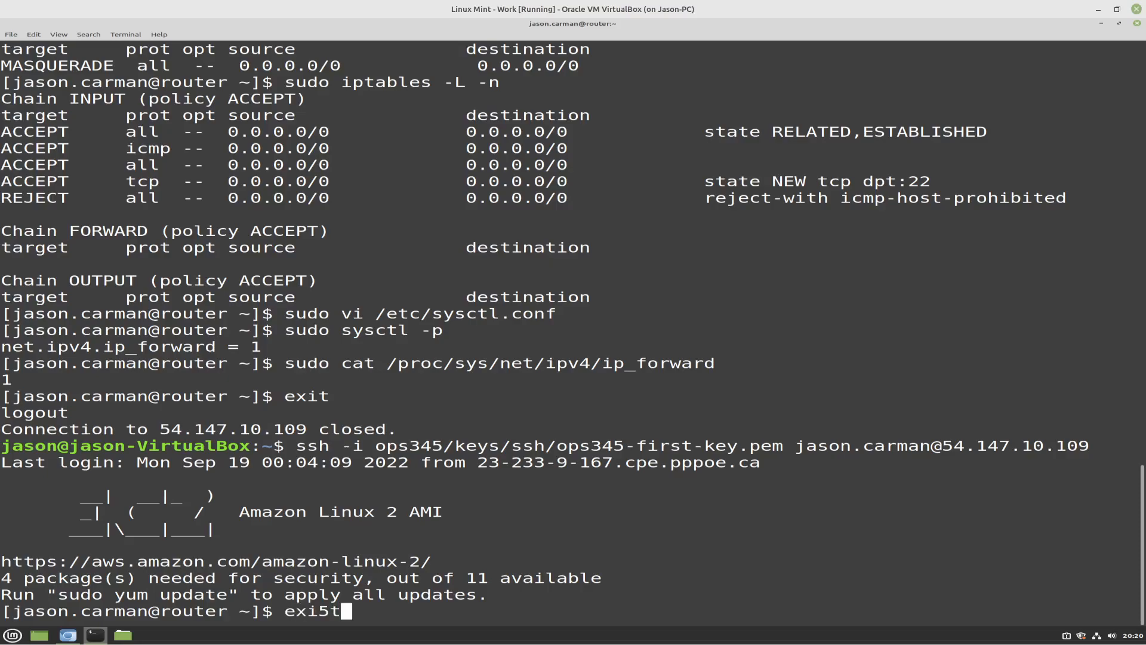
pyautogui.press('BackSpace')
pyautogui.write('t')
pyautogui.press('Return')
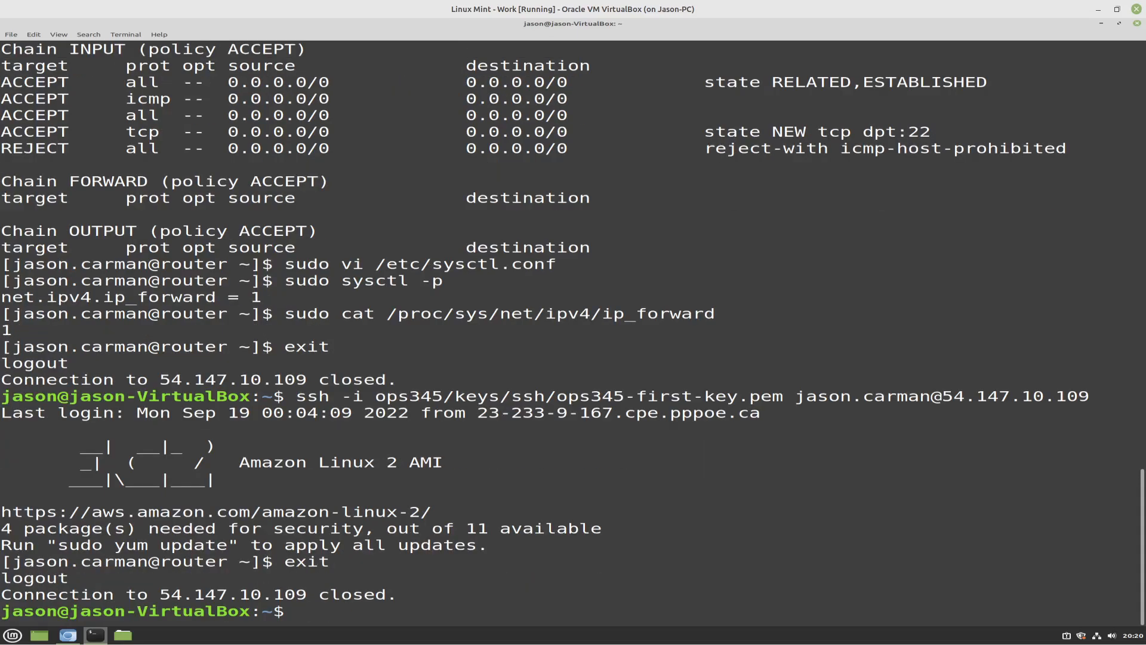
# Enter an SSH command that uses the key ops345/keys/ssh/ops345-first-key.pem and the login ec2-user@, without the host address
pyautogui.write('ssh -i ops345/')
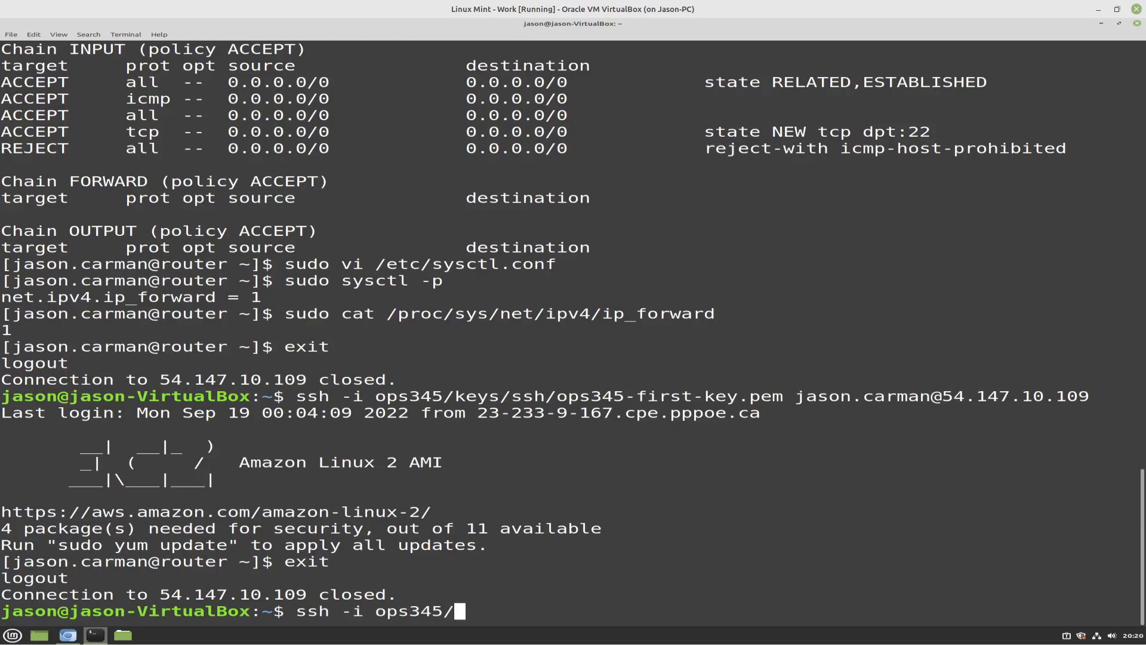
pyautogui.write('keys/ssh')
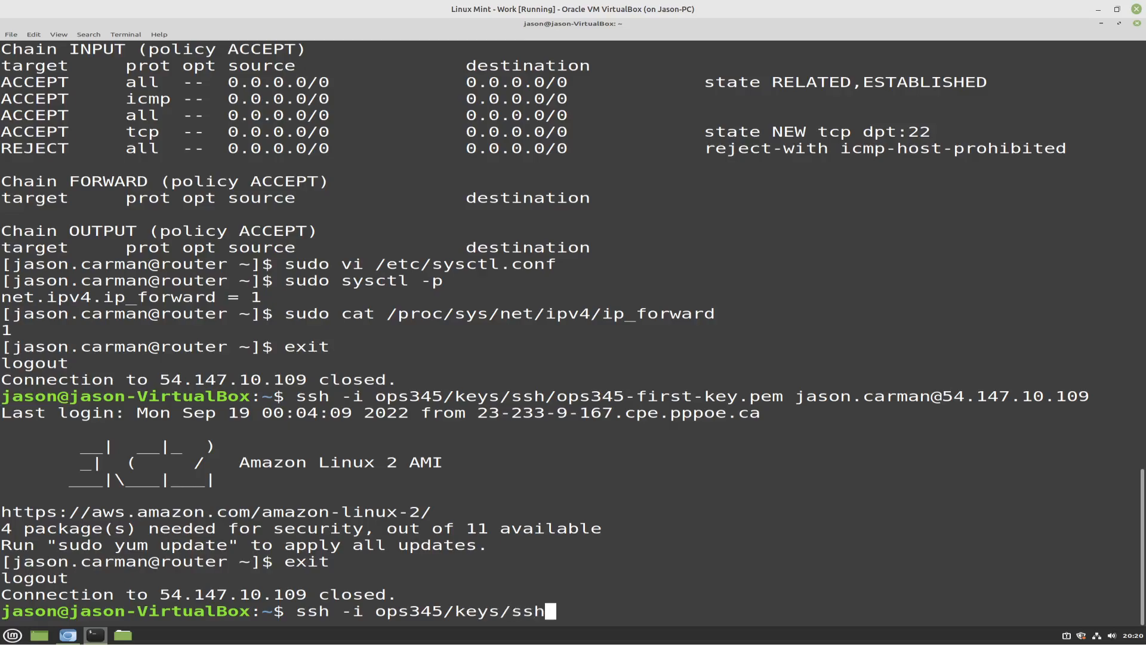
pyautogui.write('/ops')
pyautogui.press('Tab')
pyautogui.write('f')
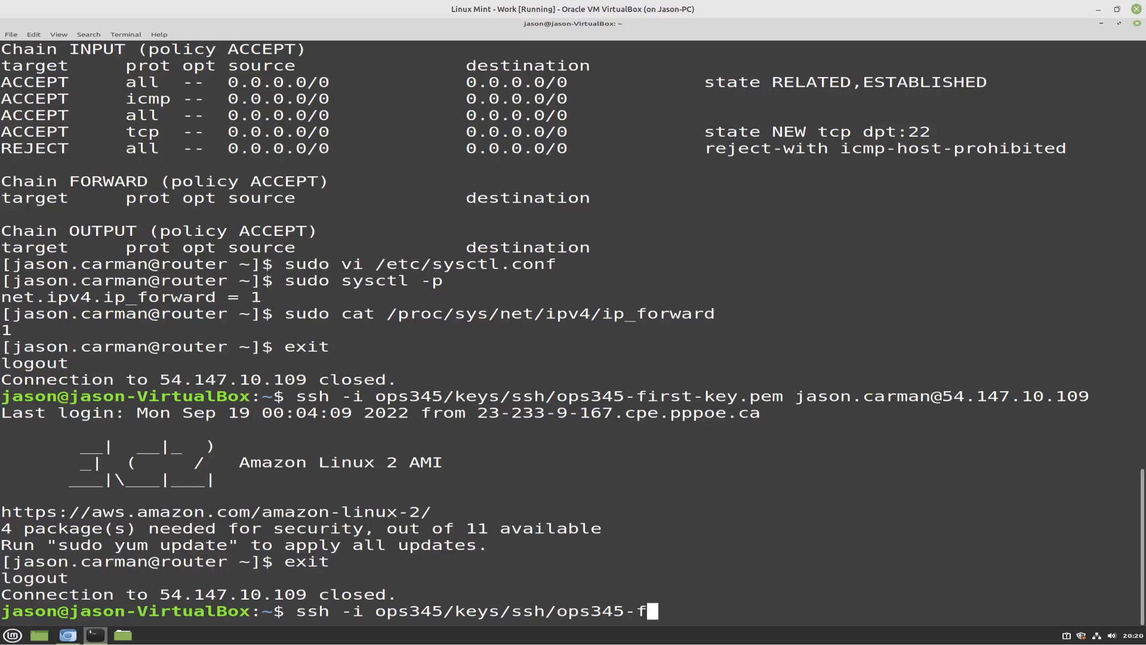
pyautogui.press('Tab')
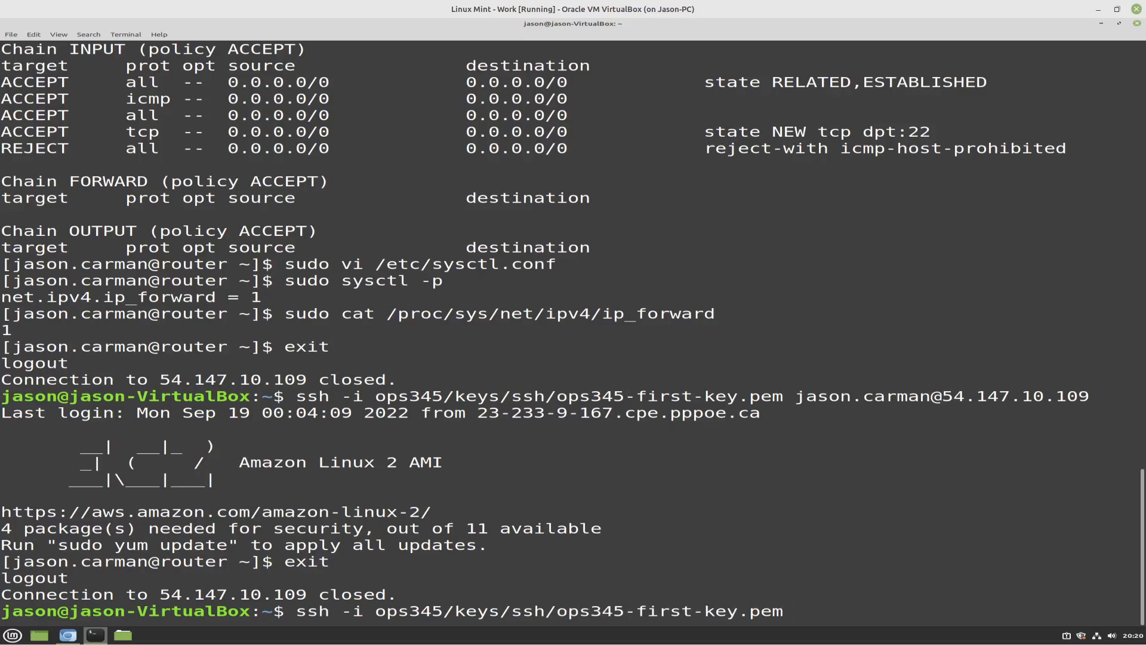
pyautogui.write('ec2-user@')
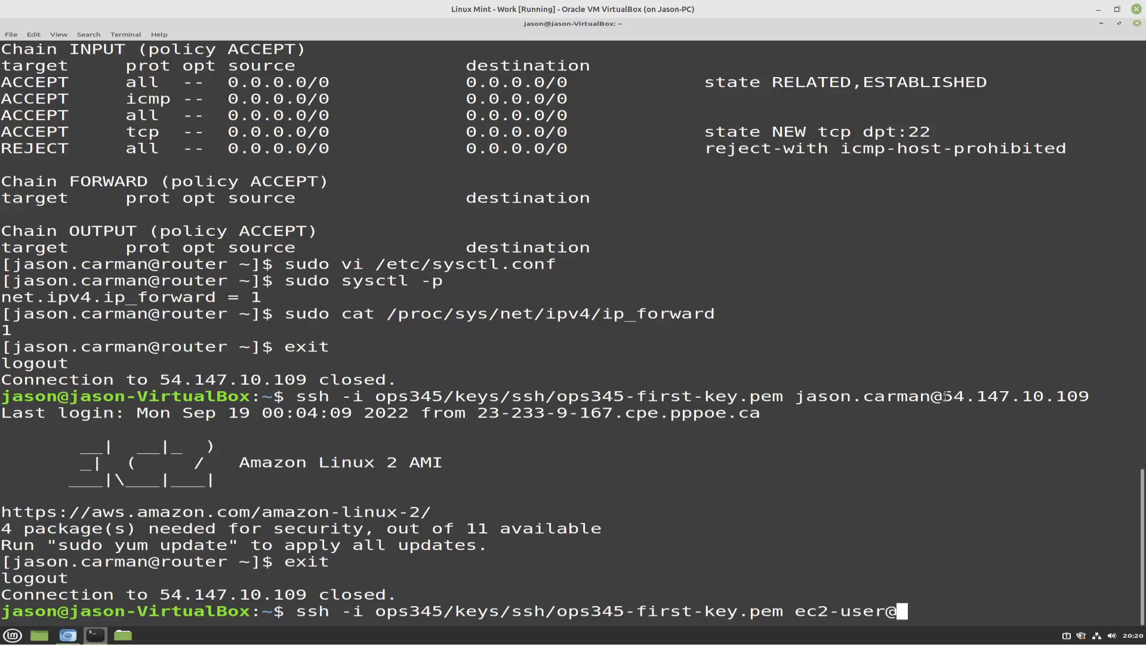
# Copy the address 54.147.10.109 from the earlier command into the new one, append -p 2211, and try to connect
pyautogui.moveTo(946, 396); pyautogui.dragTo(1083, 397)
pyautogui.hotkey('ctrl', 'c')
pyautogui.rightClick(1083, 398)
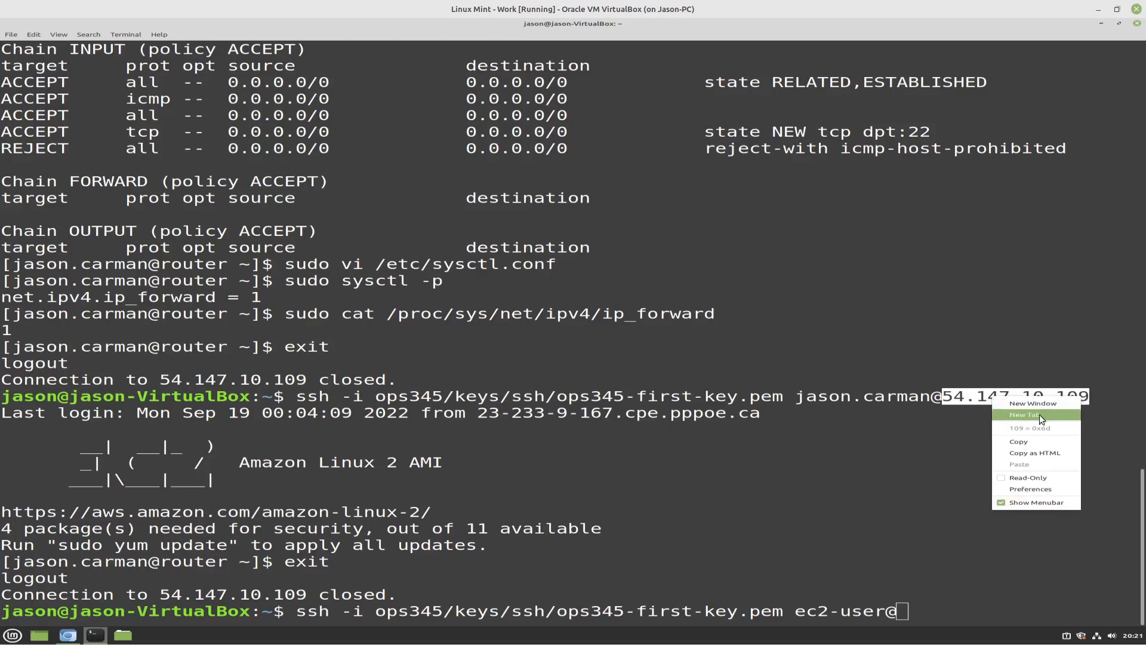
pyautogui.click(1018, 442)
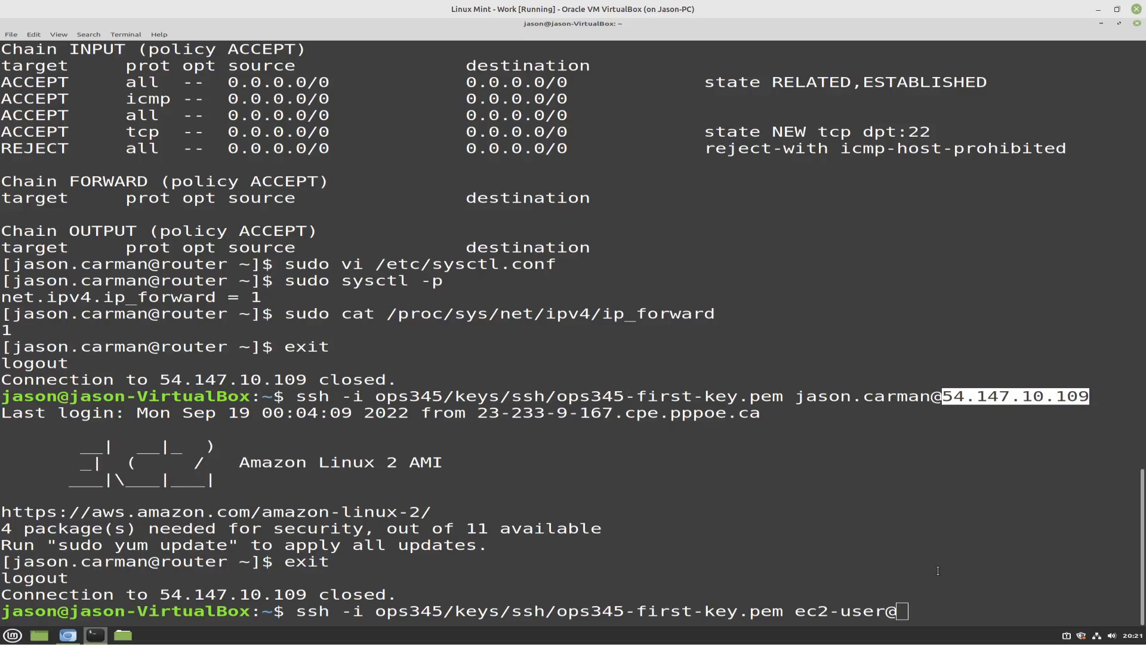
pyautogui.rightClick(938, 571)
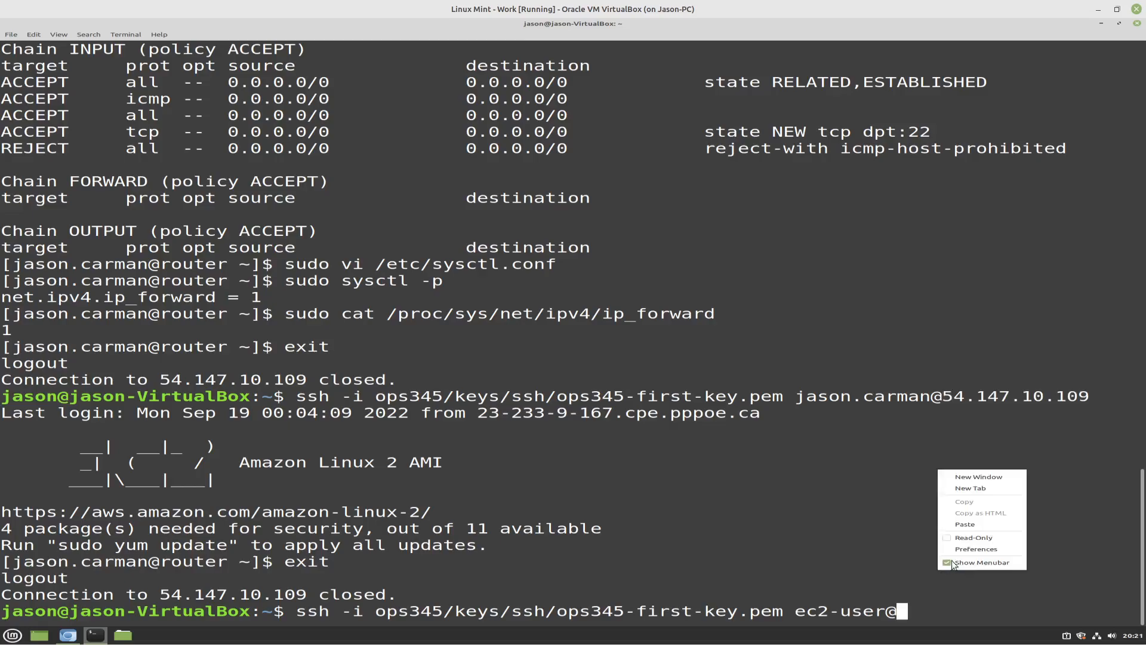
pyautogui.click(962, 525)
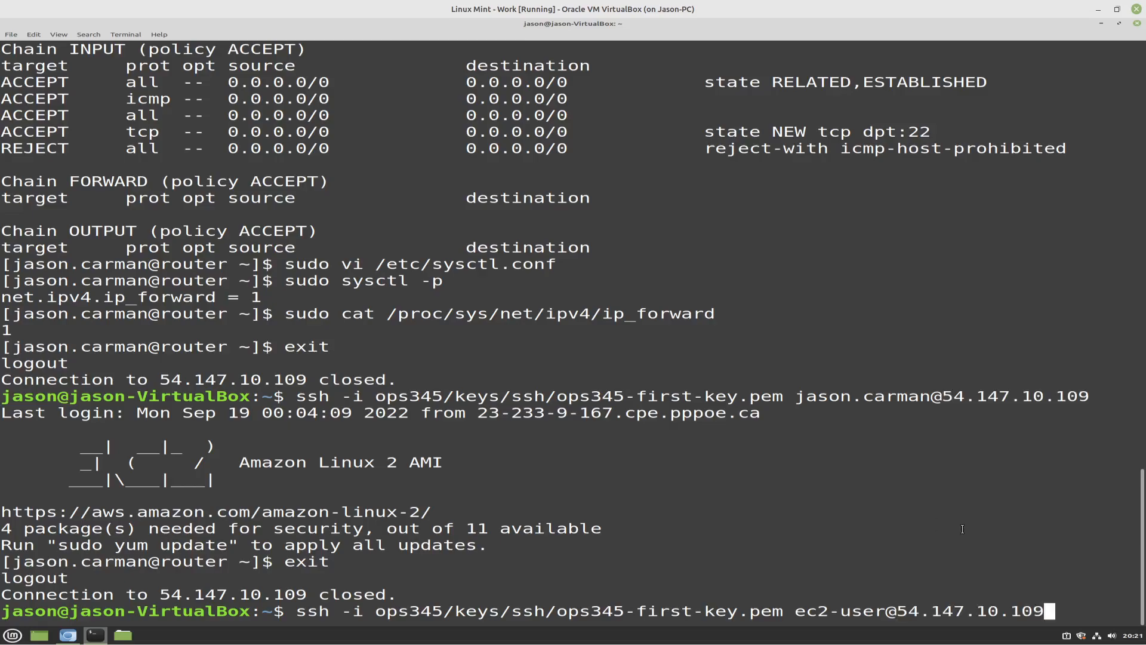
pyautogui.write('-p 2211')
pyautogui.press('Return')
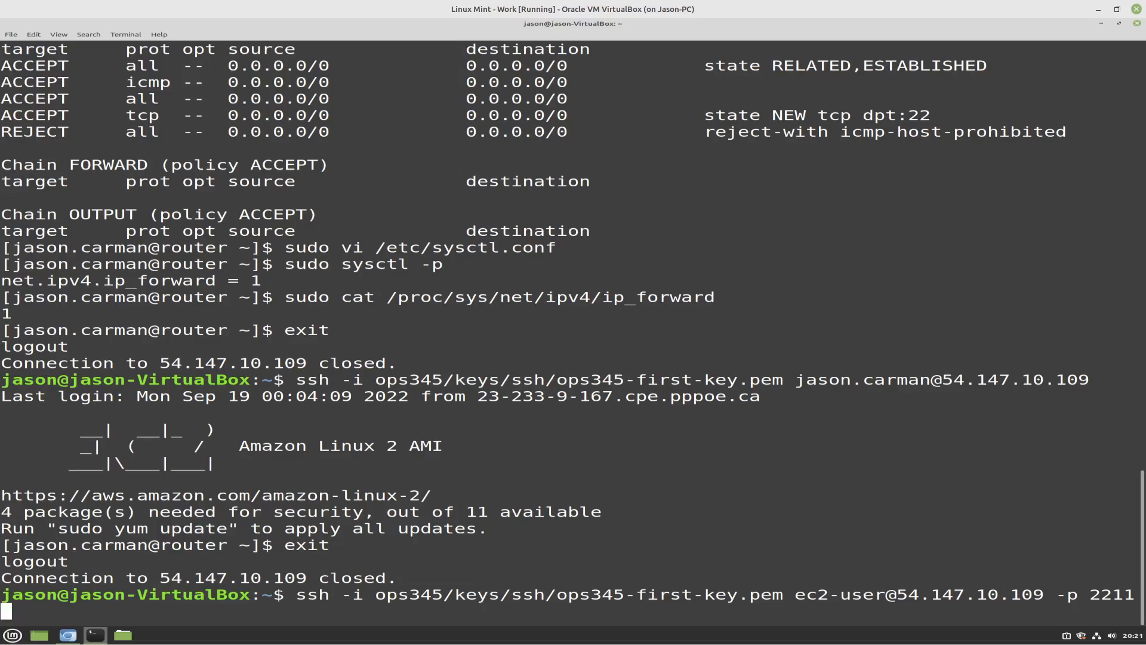
pyautogui.press('Return')
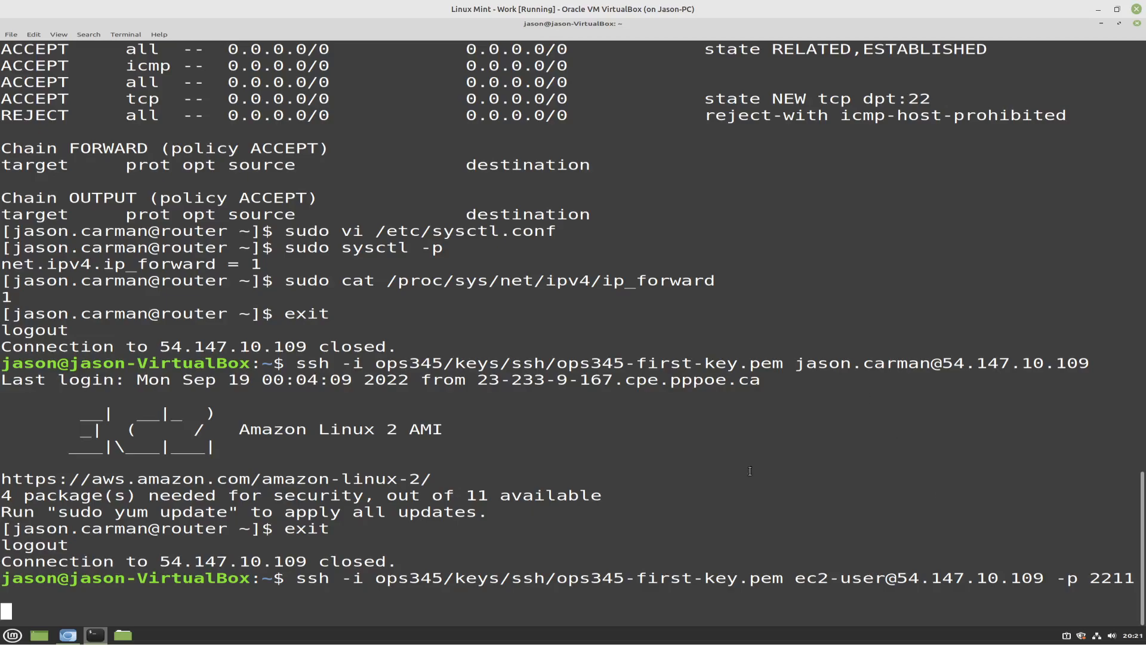
# Switch to the EC2 console in Chromium and open the router instance's details from the instances list
pyautogui.click(74, 637)
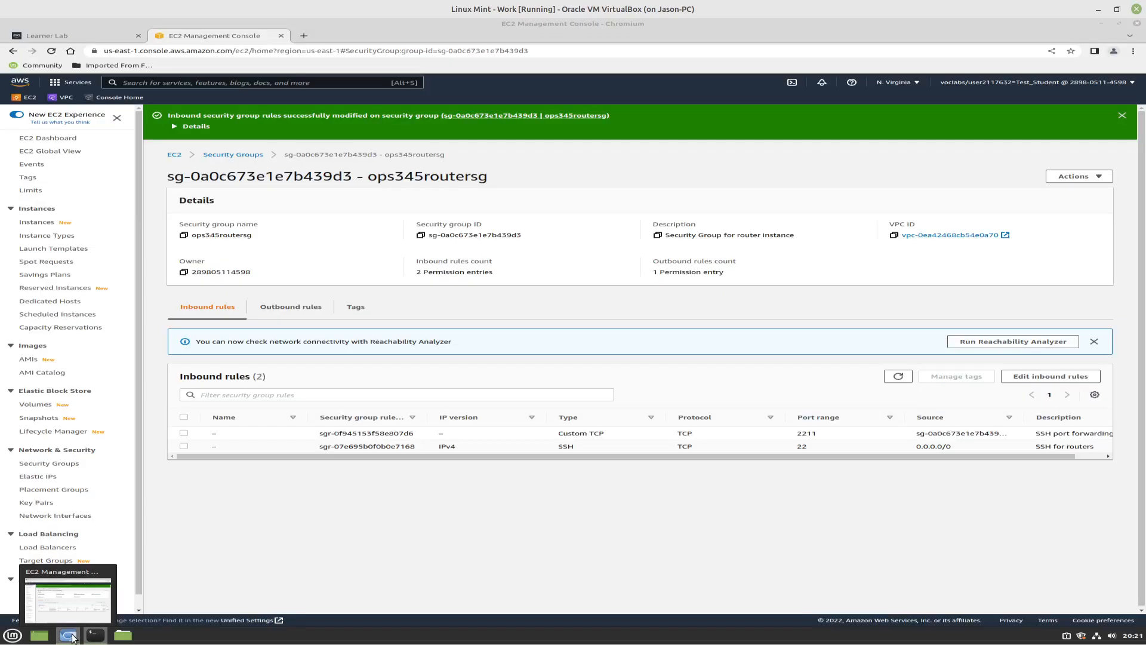
pyautogui.click(45, 234)
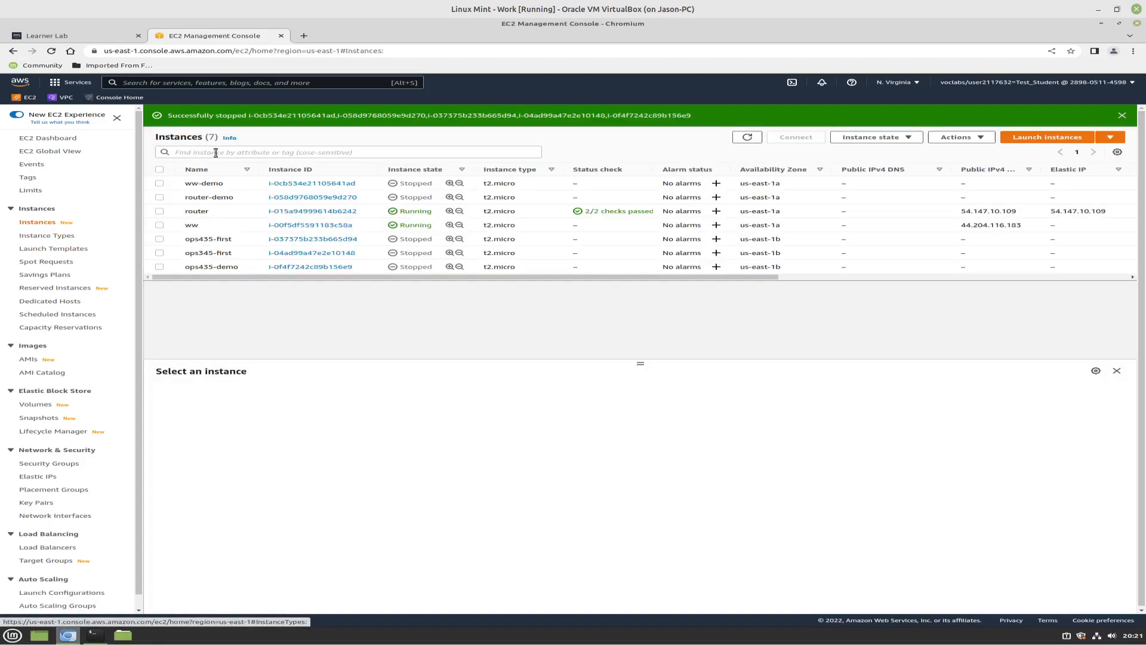
pyautogui.click(286, 211)
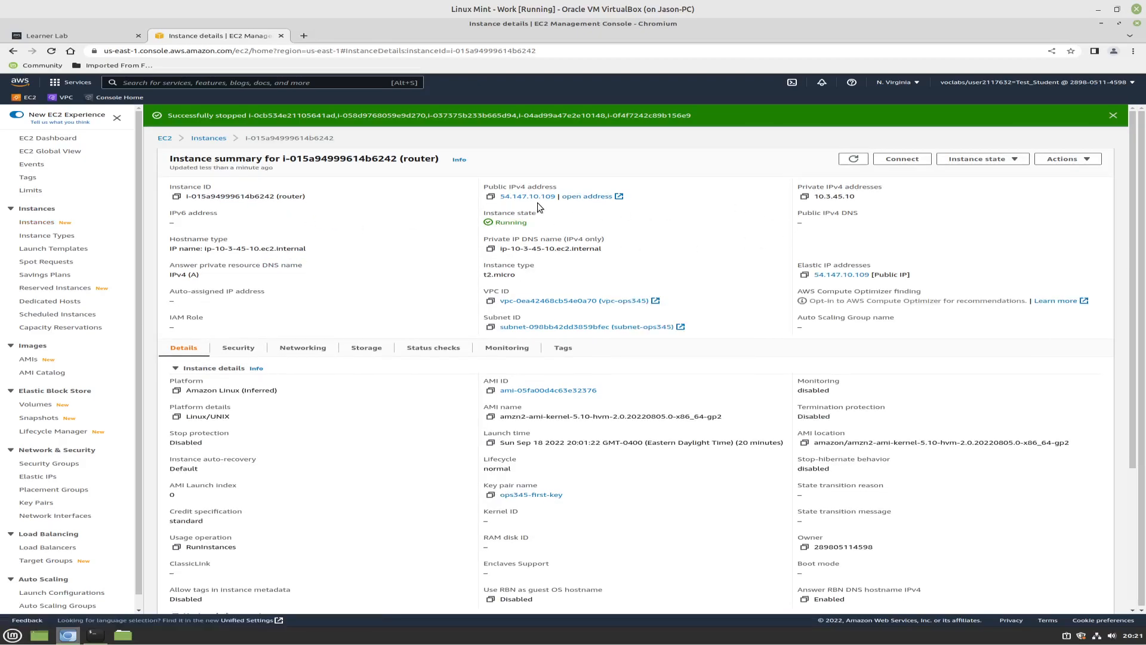
# Return to the terminal, abort the port 2211 connection attempt, and reconnect to the router over default-port SSH with the earlier command
pyautogui.click(95, 634)
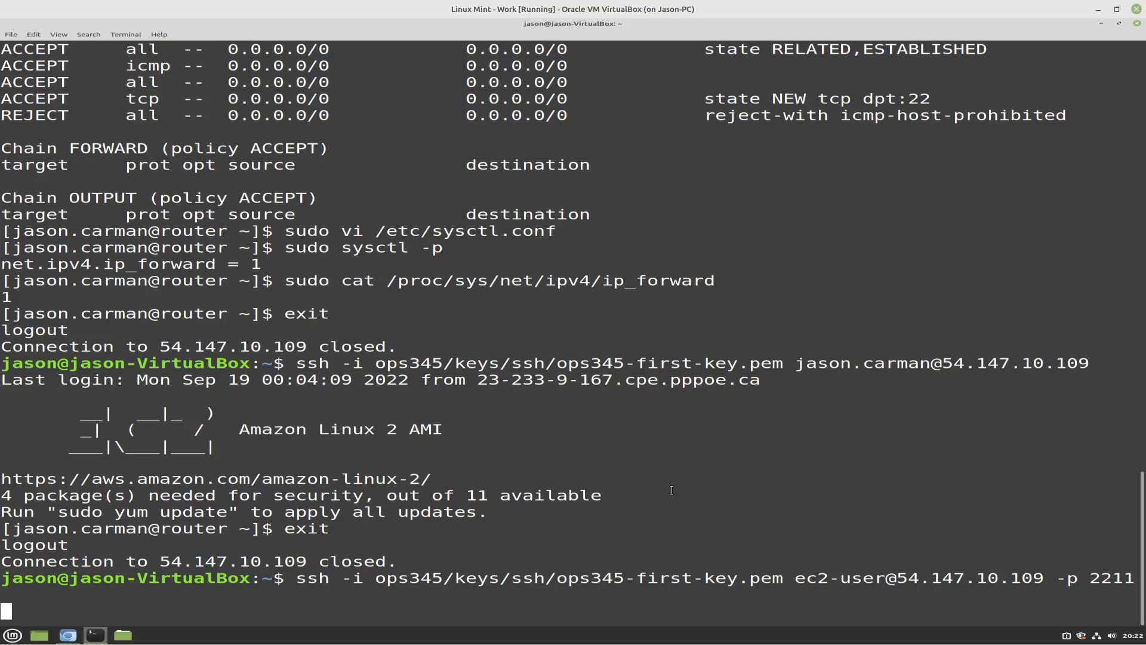
pyautogui.hotkey('ctrl', 'c')
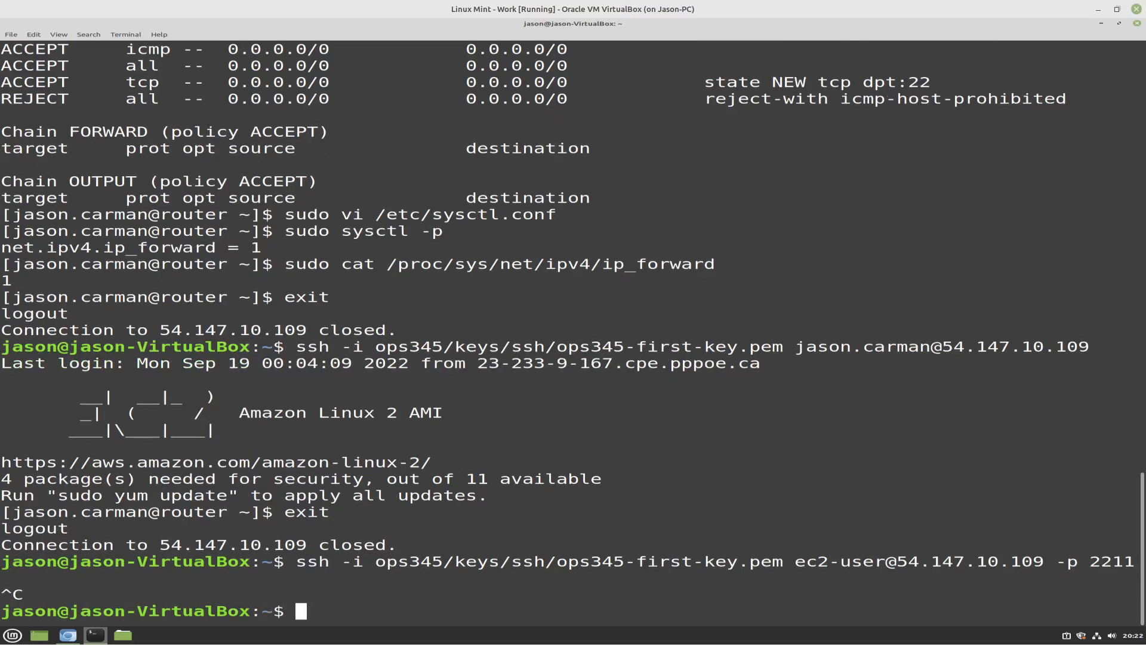
pyautogui.press('Up')
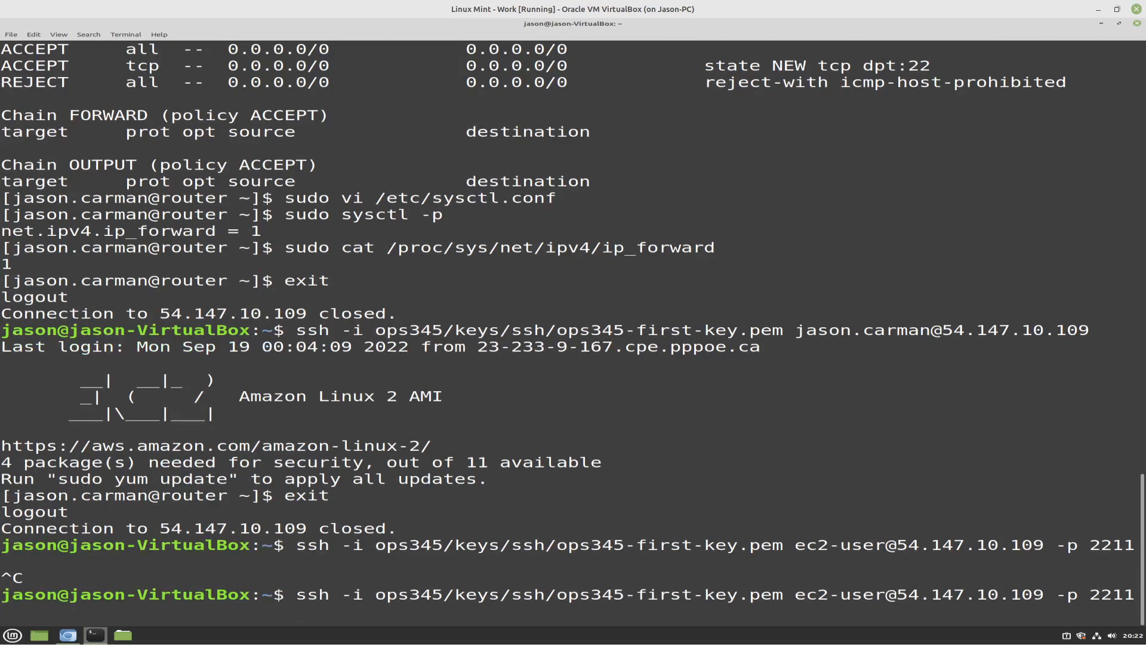
pyautogui.press('Up')
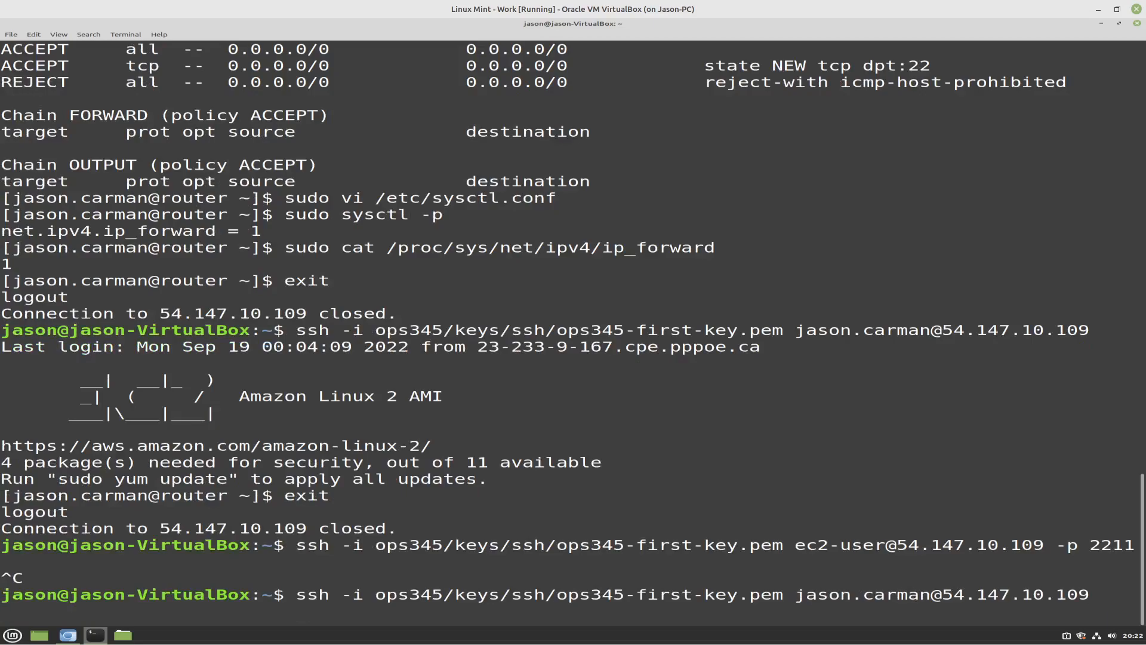
pyautogui.press('Return')
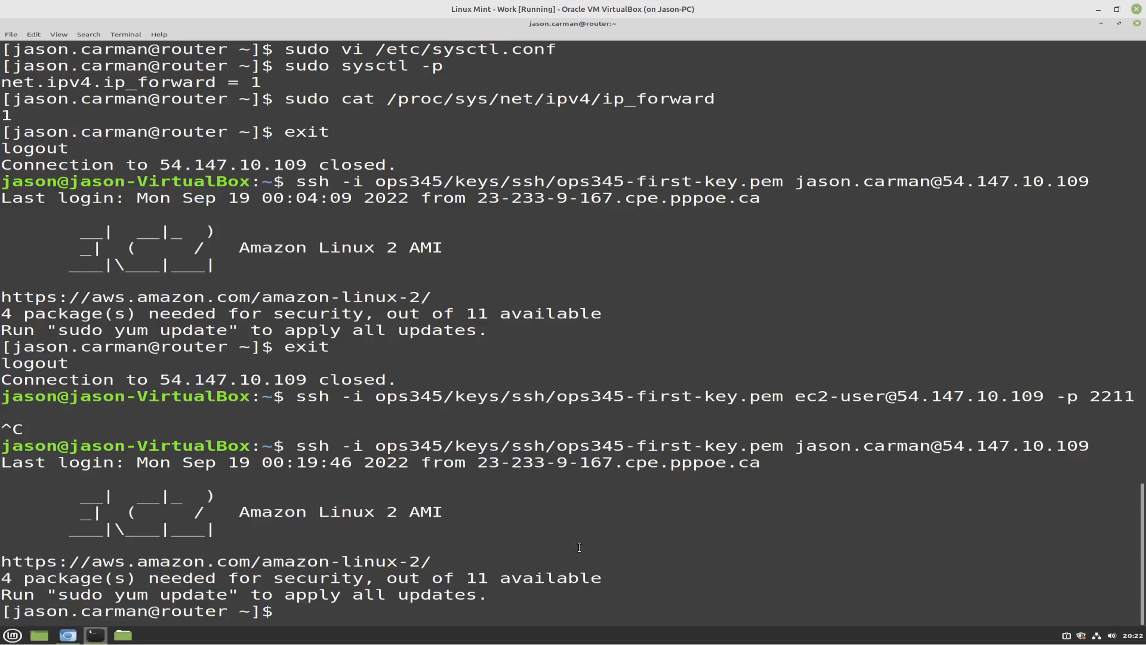
# List the router's current firewall rules by running sudo iptables -L
pyautogui.write('sudo iptables -L')
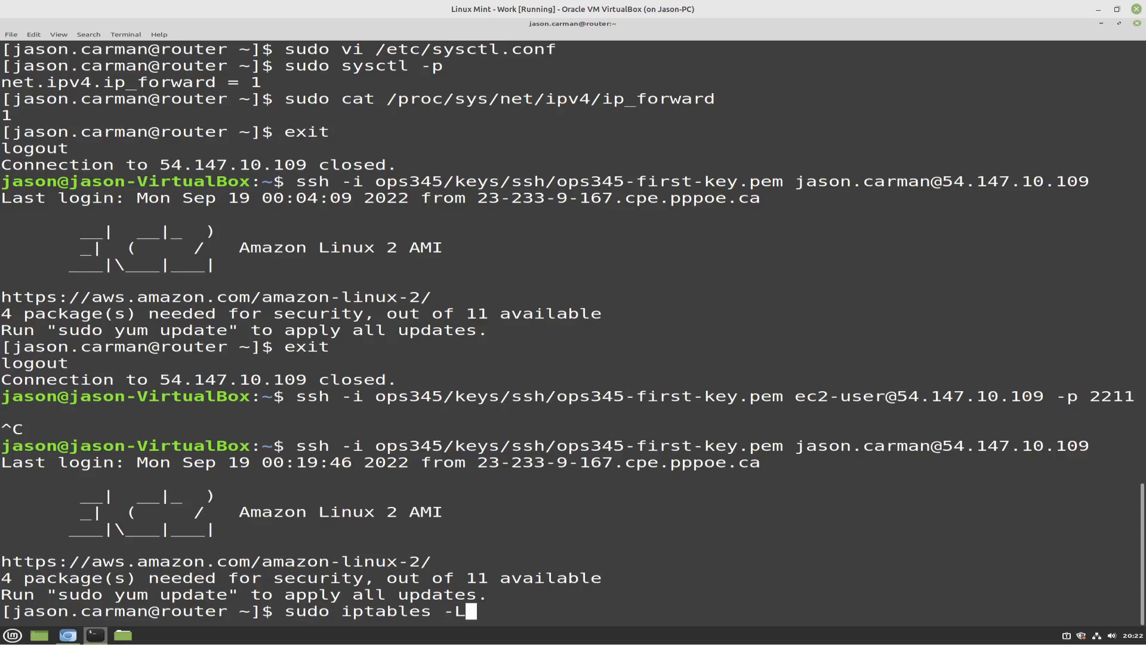
pyautogui.press('Return')
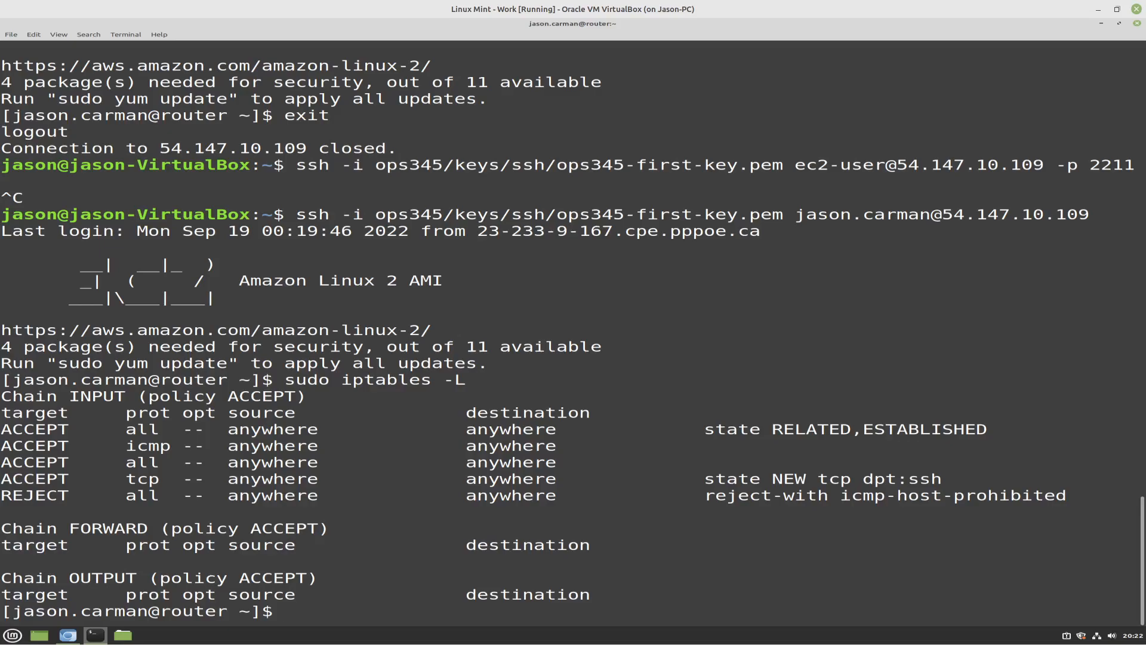
# Try to list the NAT table's rules by extending the previous command to sudo iptables -L -t -n nat
pyautogui.press('Up')
pyautogui.write('-t -n nat')
pyautogui.press('Return')
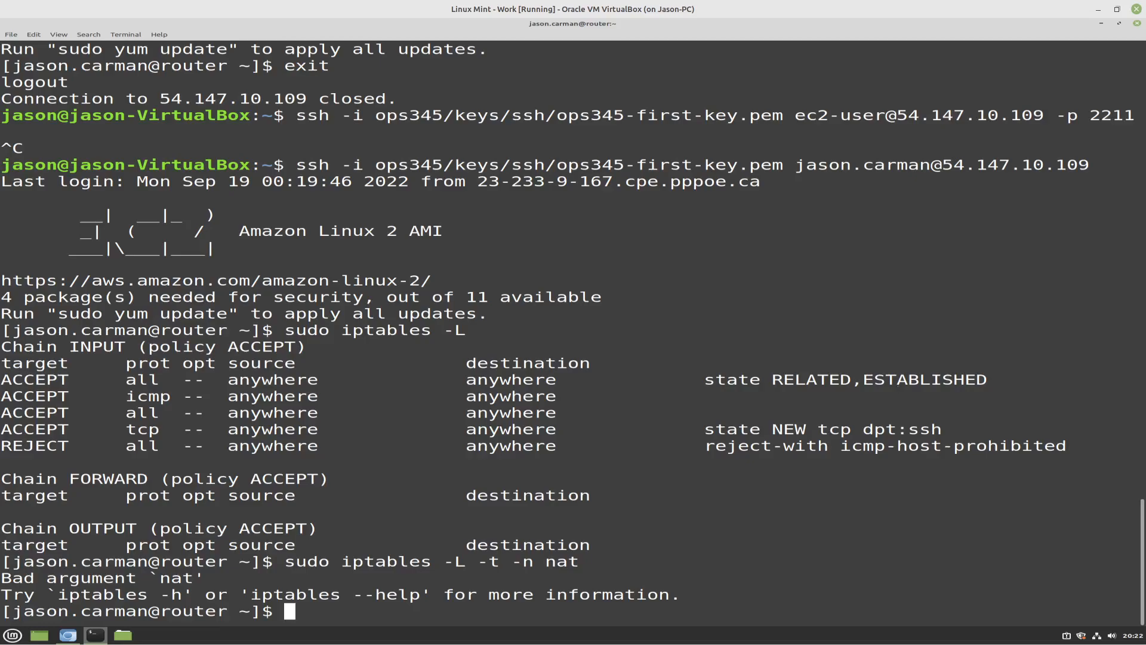
# Correct the option order of the recalled command to sudo iptables -L -n -t nat and run it to list the NAT rules numerically
pyautogui.press('Up')
pyautogui.press('Left')
pyautogui.press('Left')
pyautogui.press('Left')
pyautogui.press('Left')
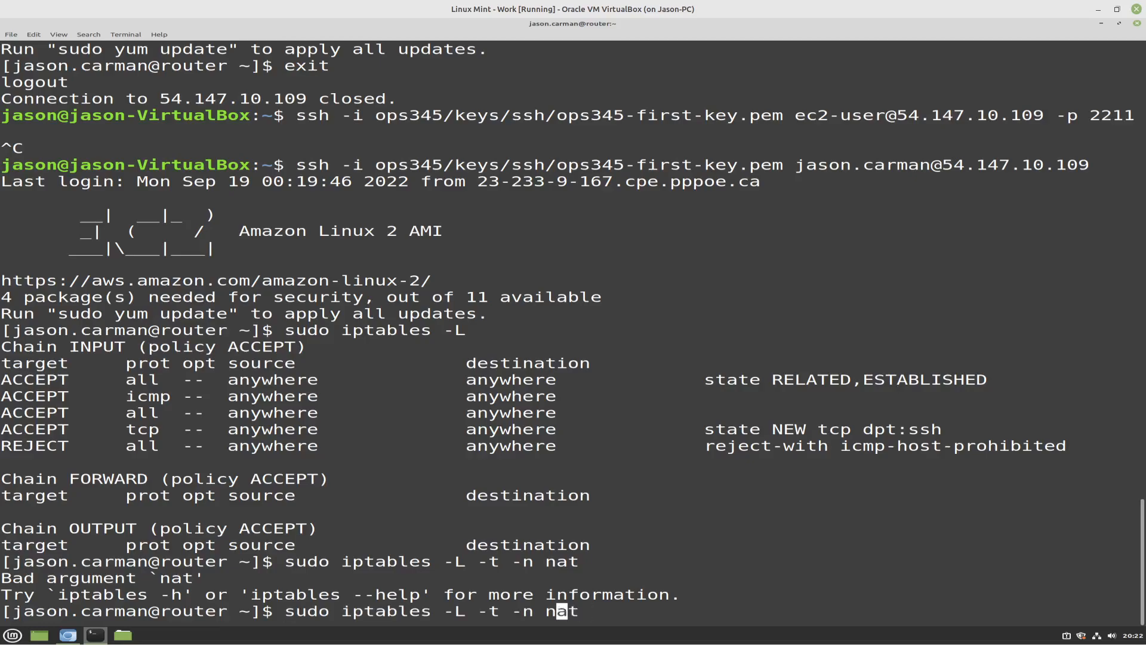
pyautogui.press('BackSpace')
pyautogui.press('BackSpace')
pyautogui.press('BackSpace')
pyautogui.press('BackSpace')
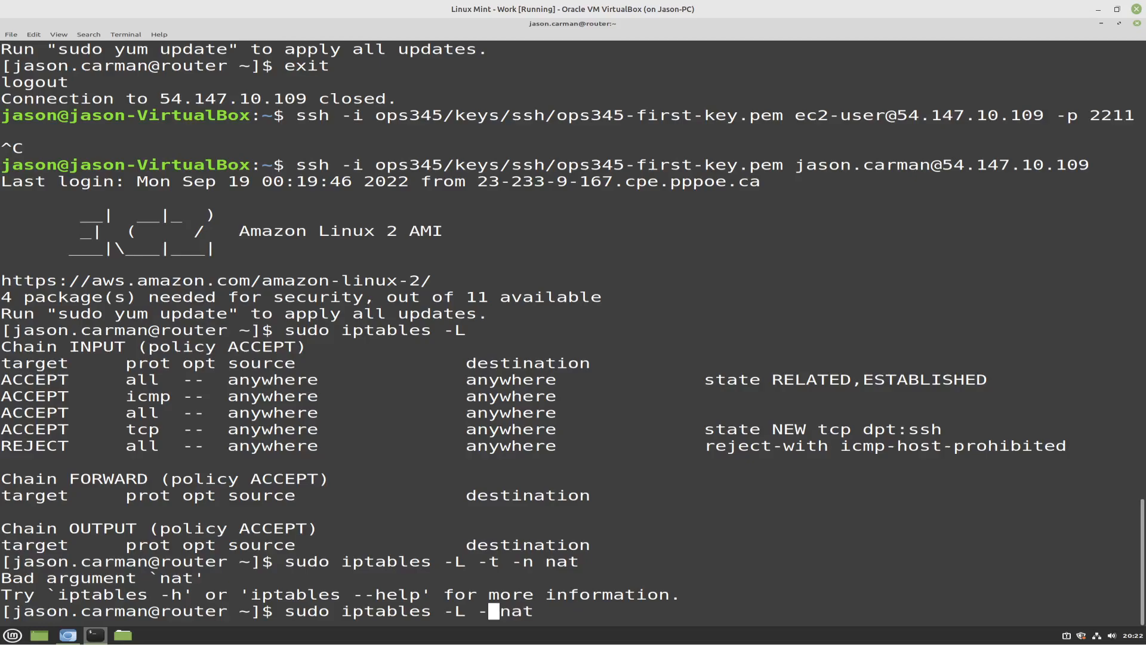
pyautogui.write('n -t')
pyautogui.press('Return')
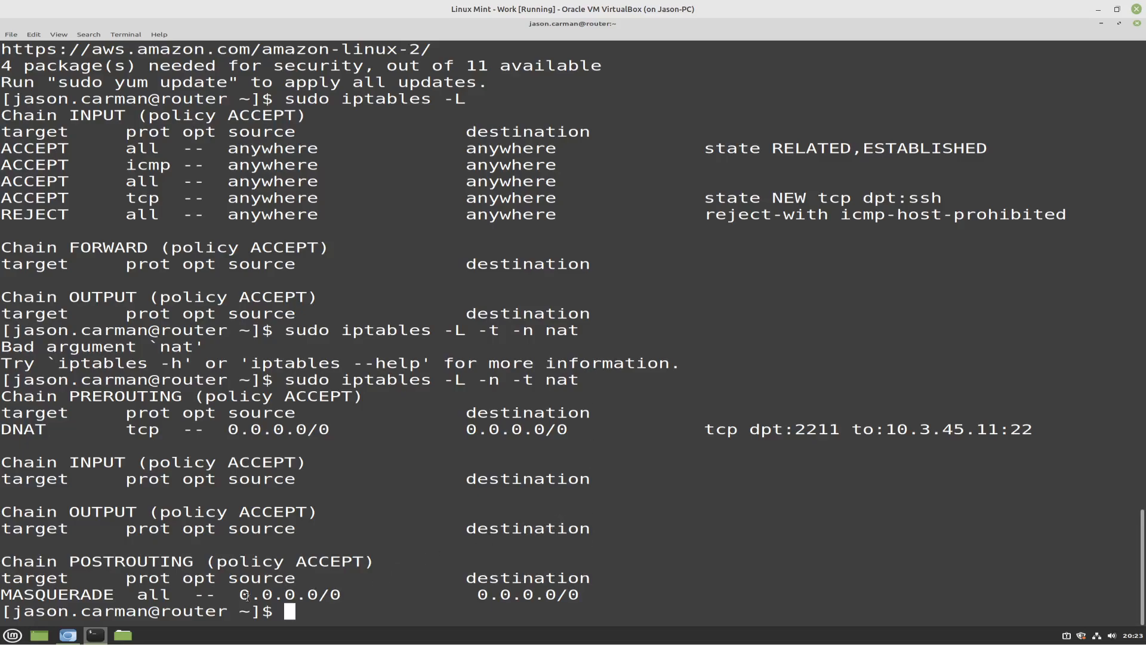
# Switch to the EC2 console in Chromium, check the ww instance's details from the instances list, and return to the terminal
pyautogui.click(68, 636)
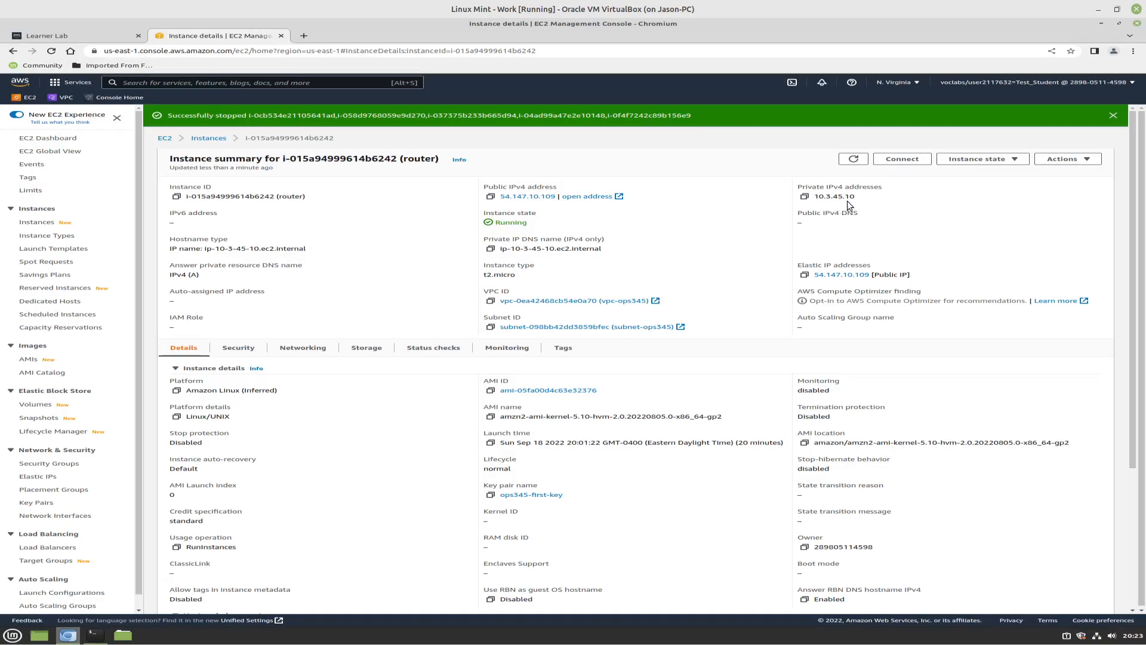
pyautogui.click(197, 141)
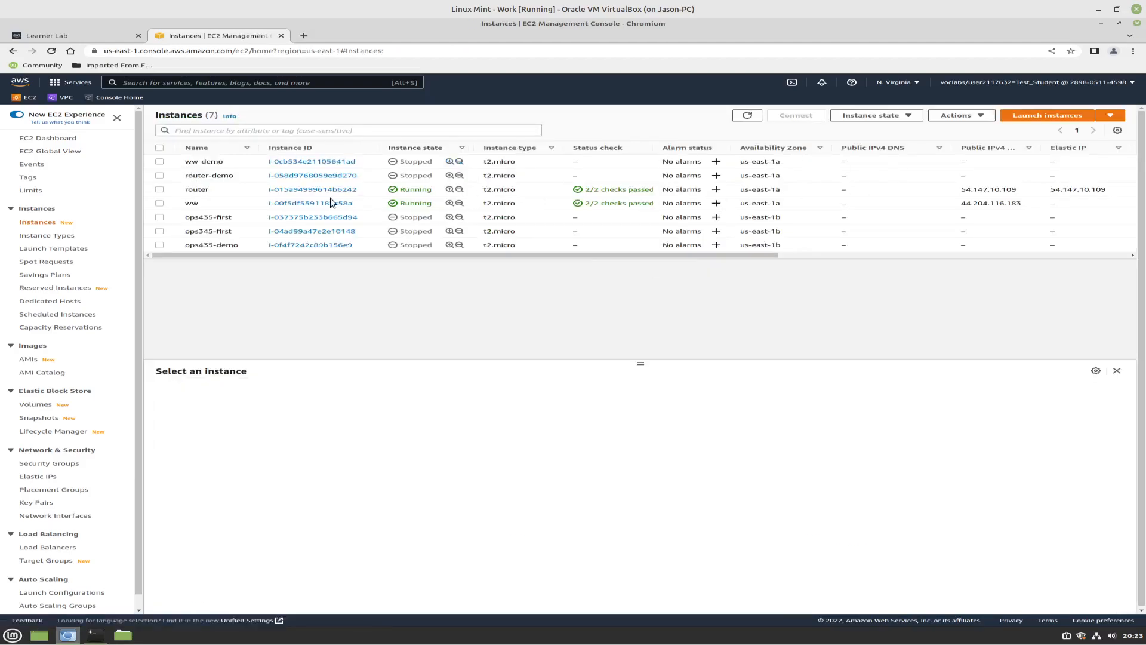
pyautogui.click(296, 203)
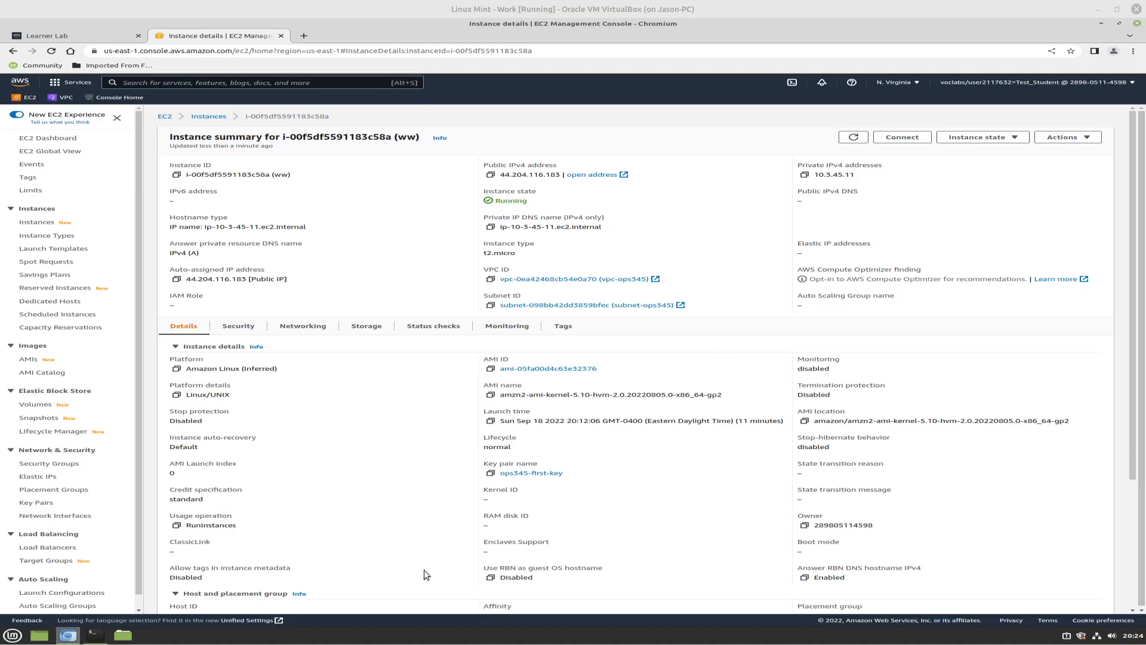
pyautogui.click(95, 636)
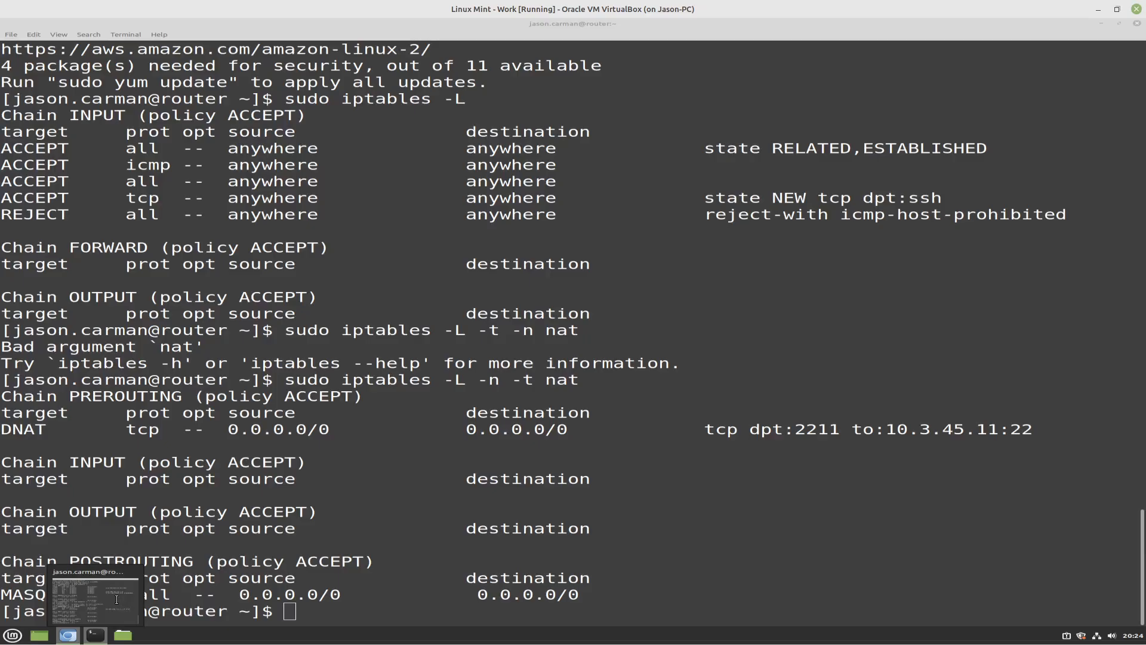